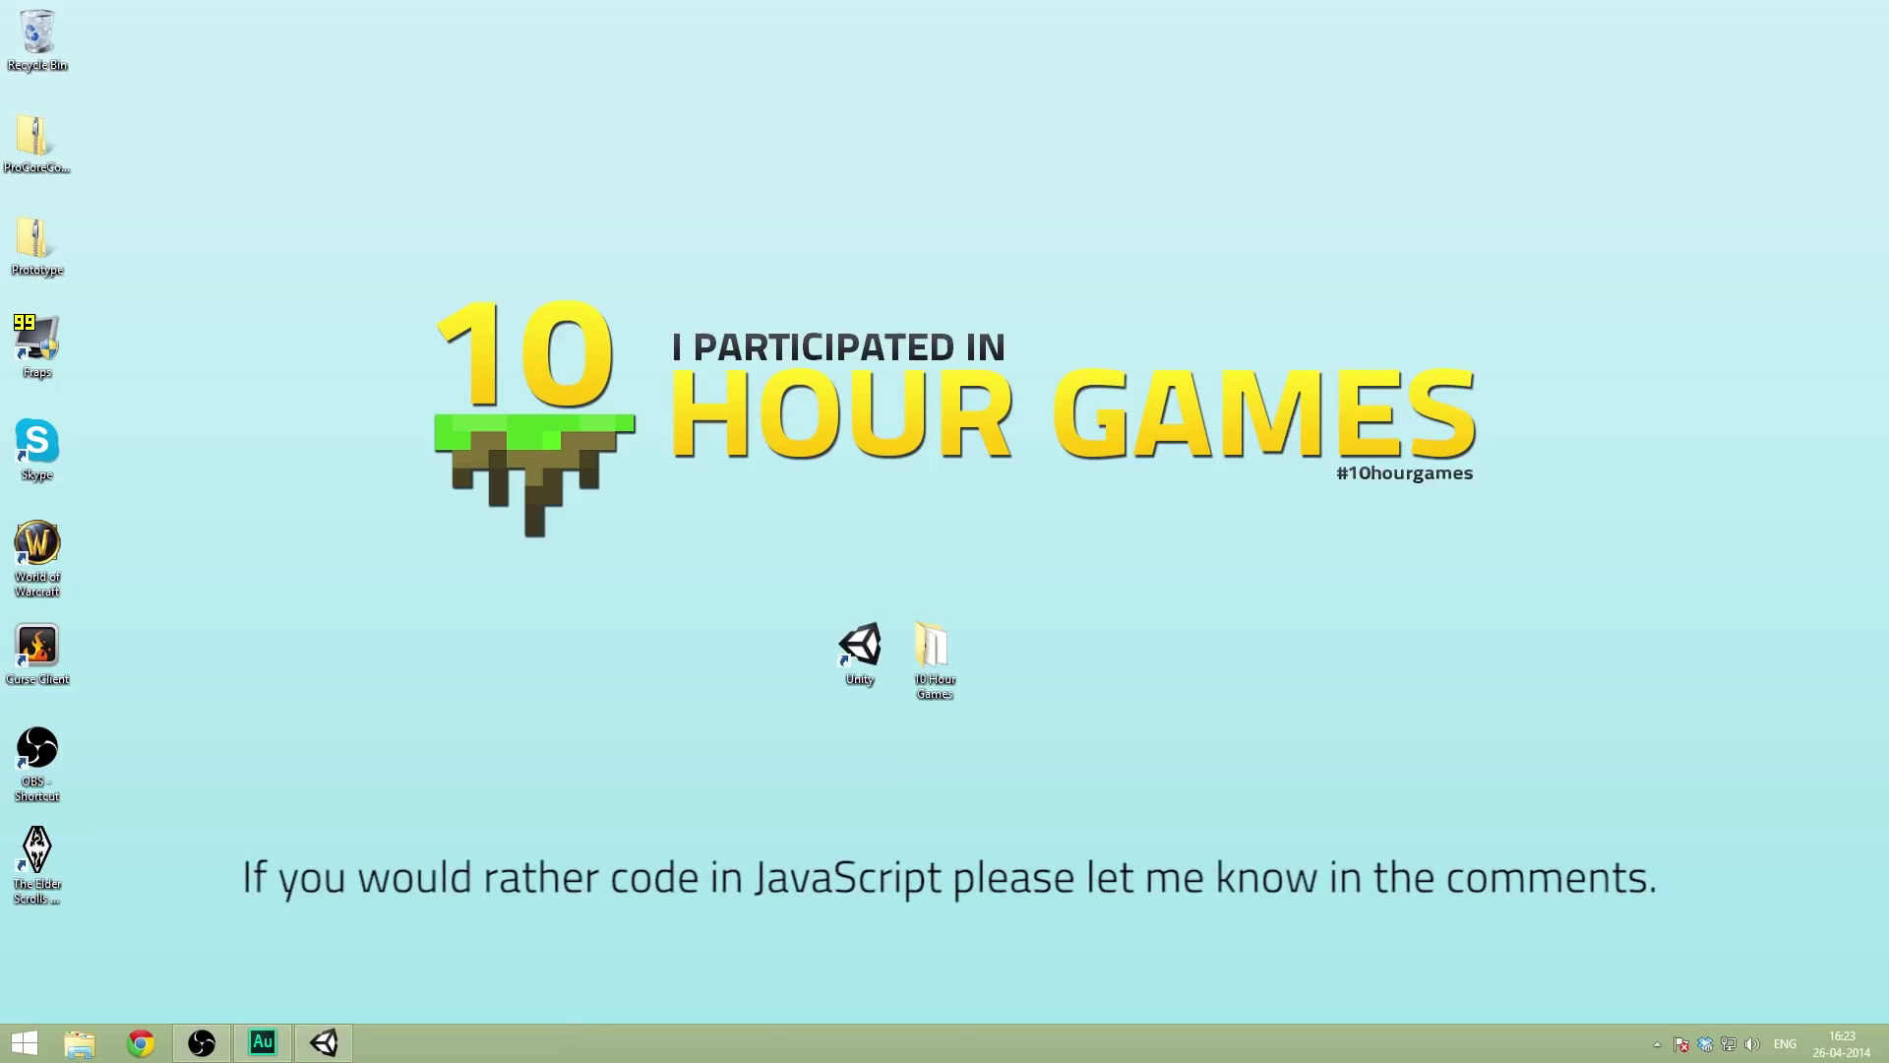
- Open brackeys.com in Chrome, look through its home page from top to bottom, and return to Unity
left_click(141, 1043)
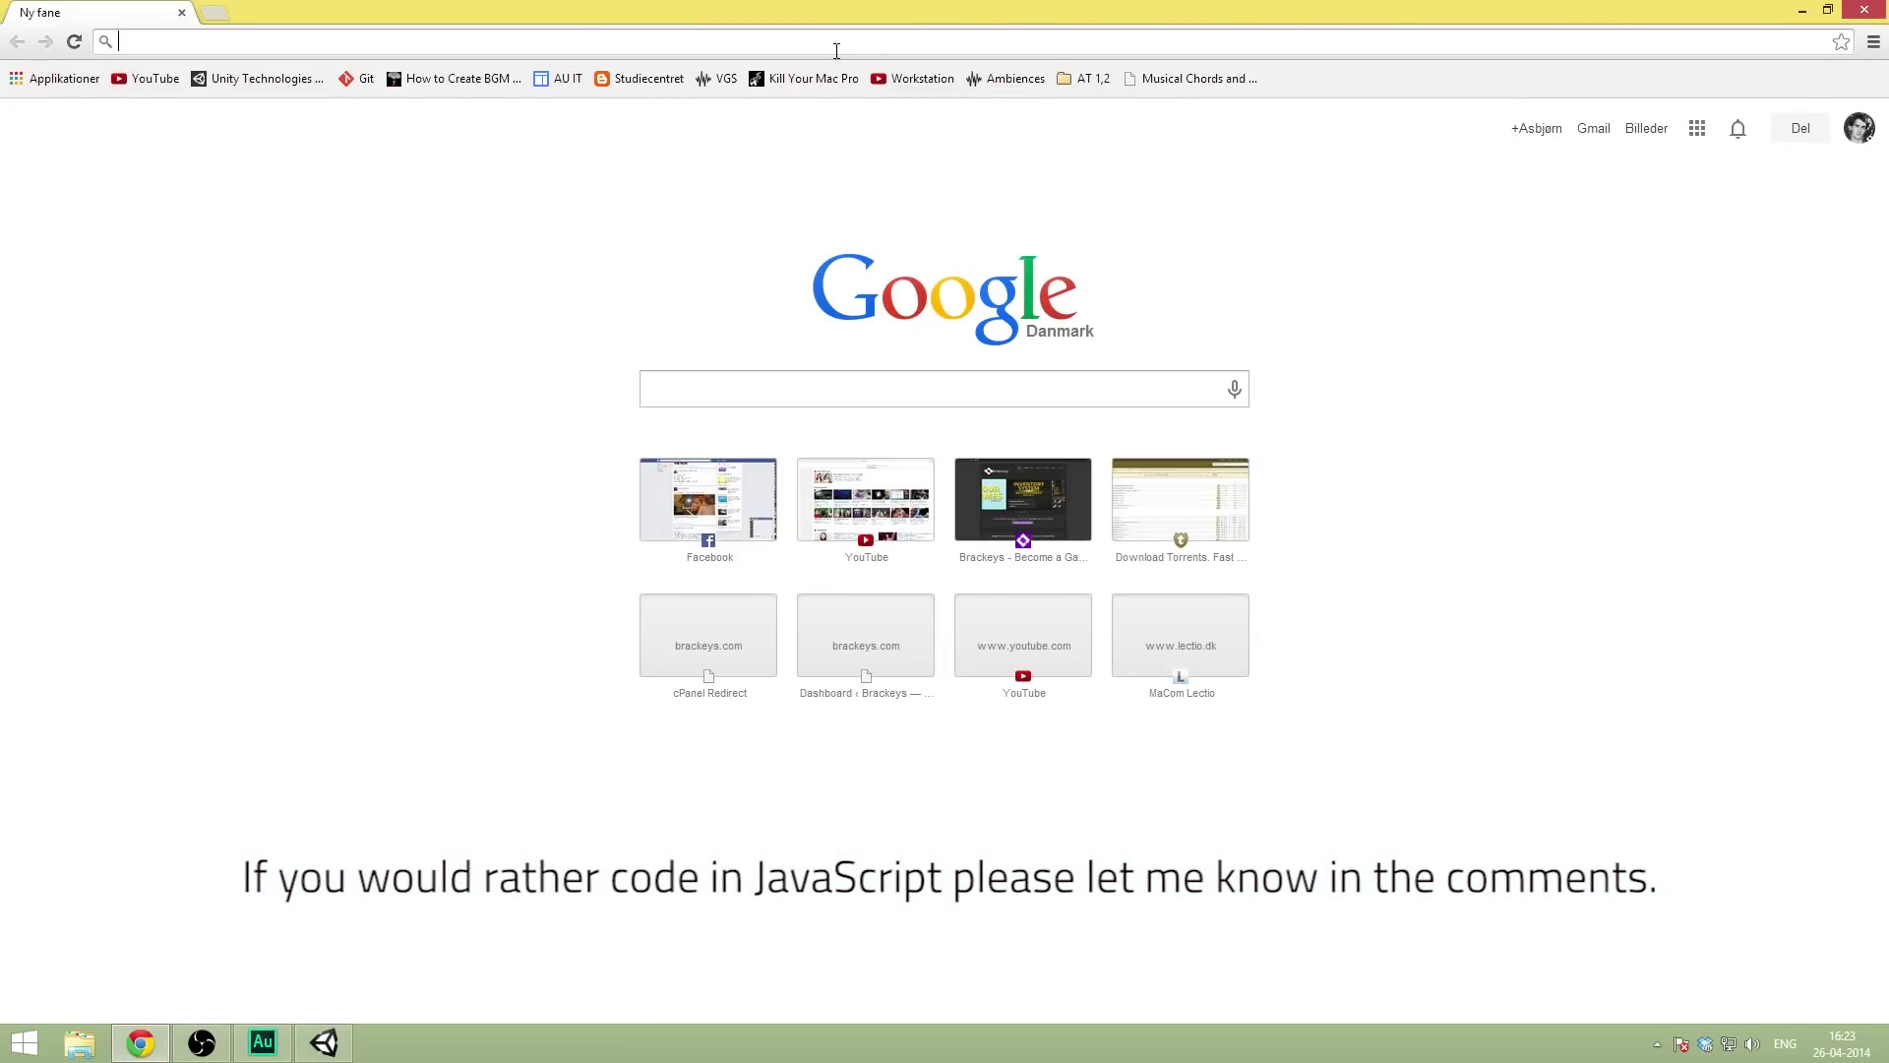
type("bra")
key("Return")
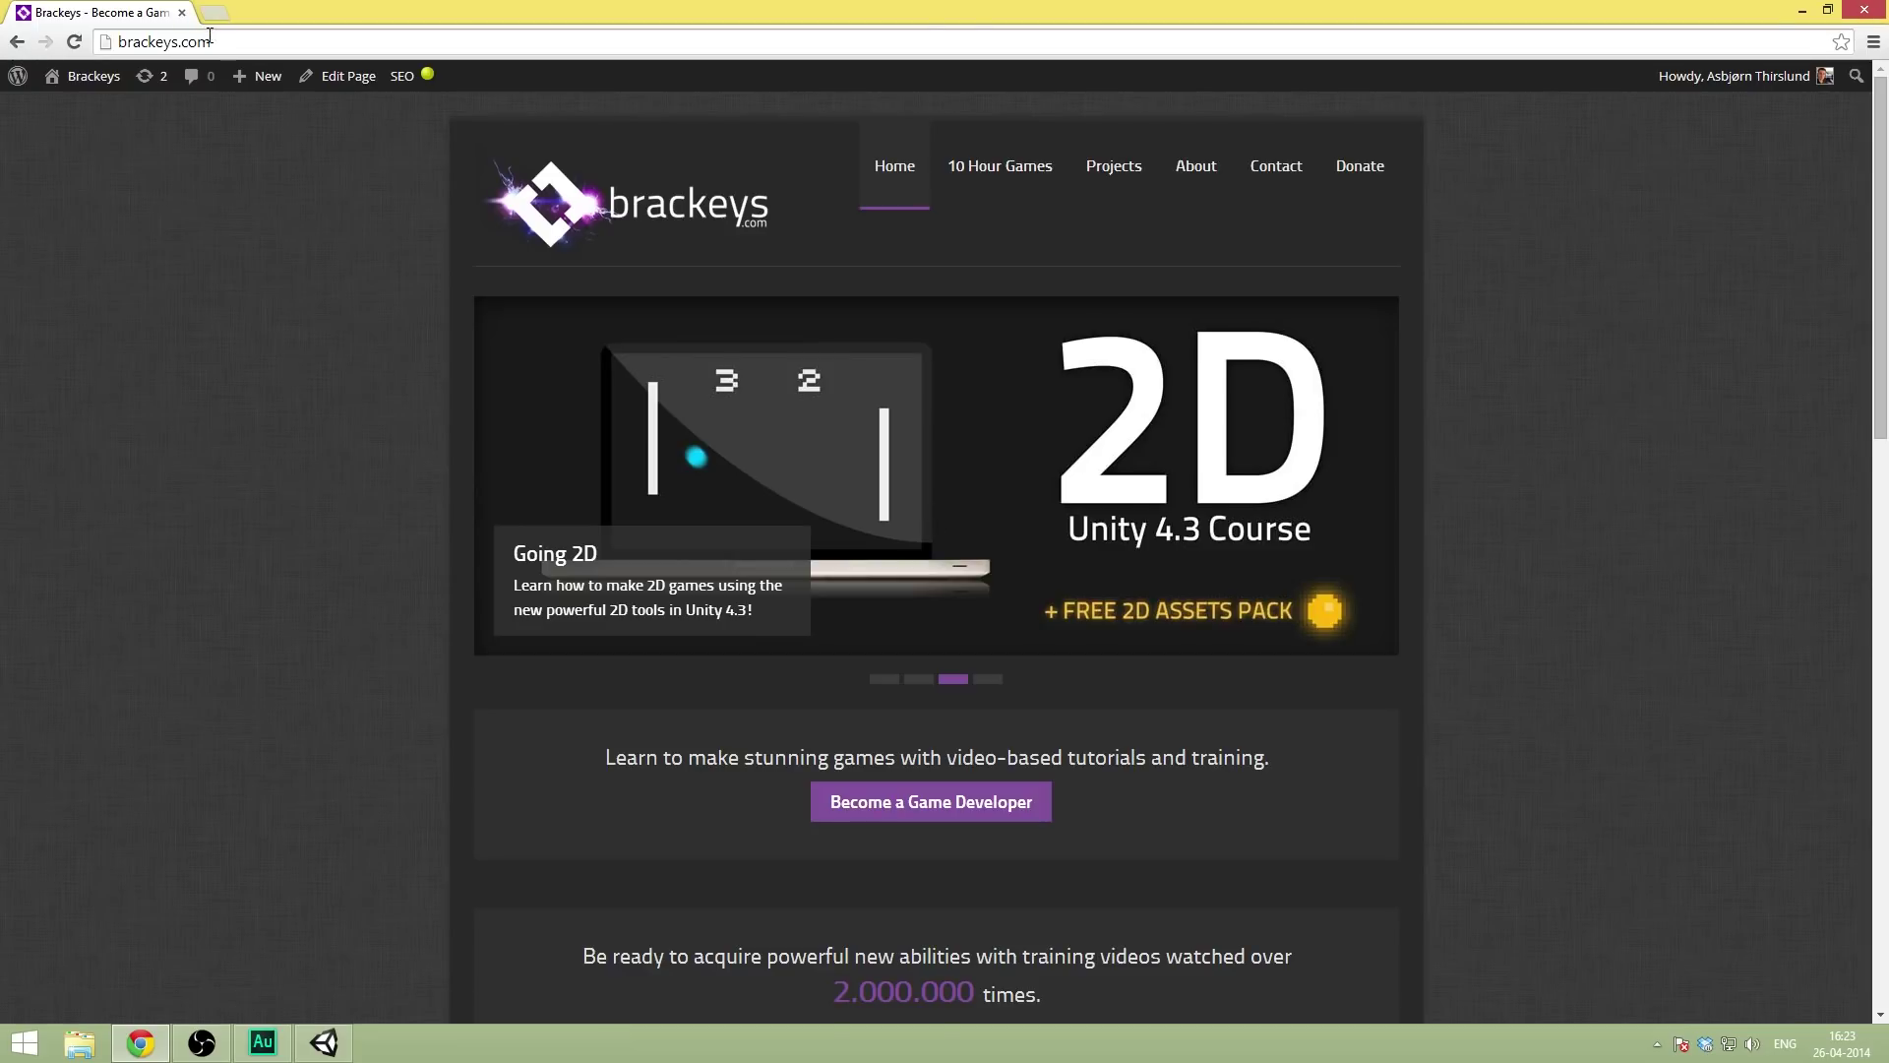
left_click_drag(1881, 215, 1867, 359)
scroll(1867, 360, "down", 7)
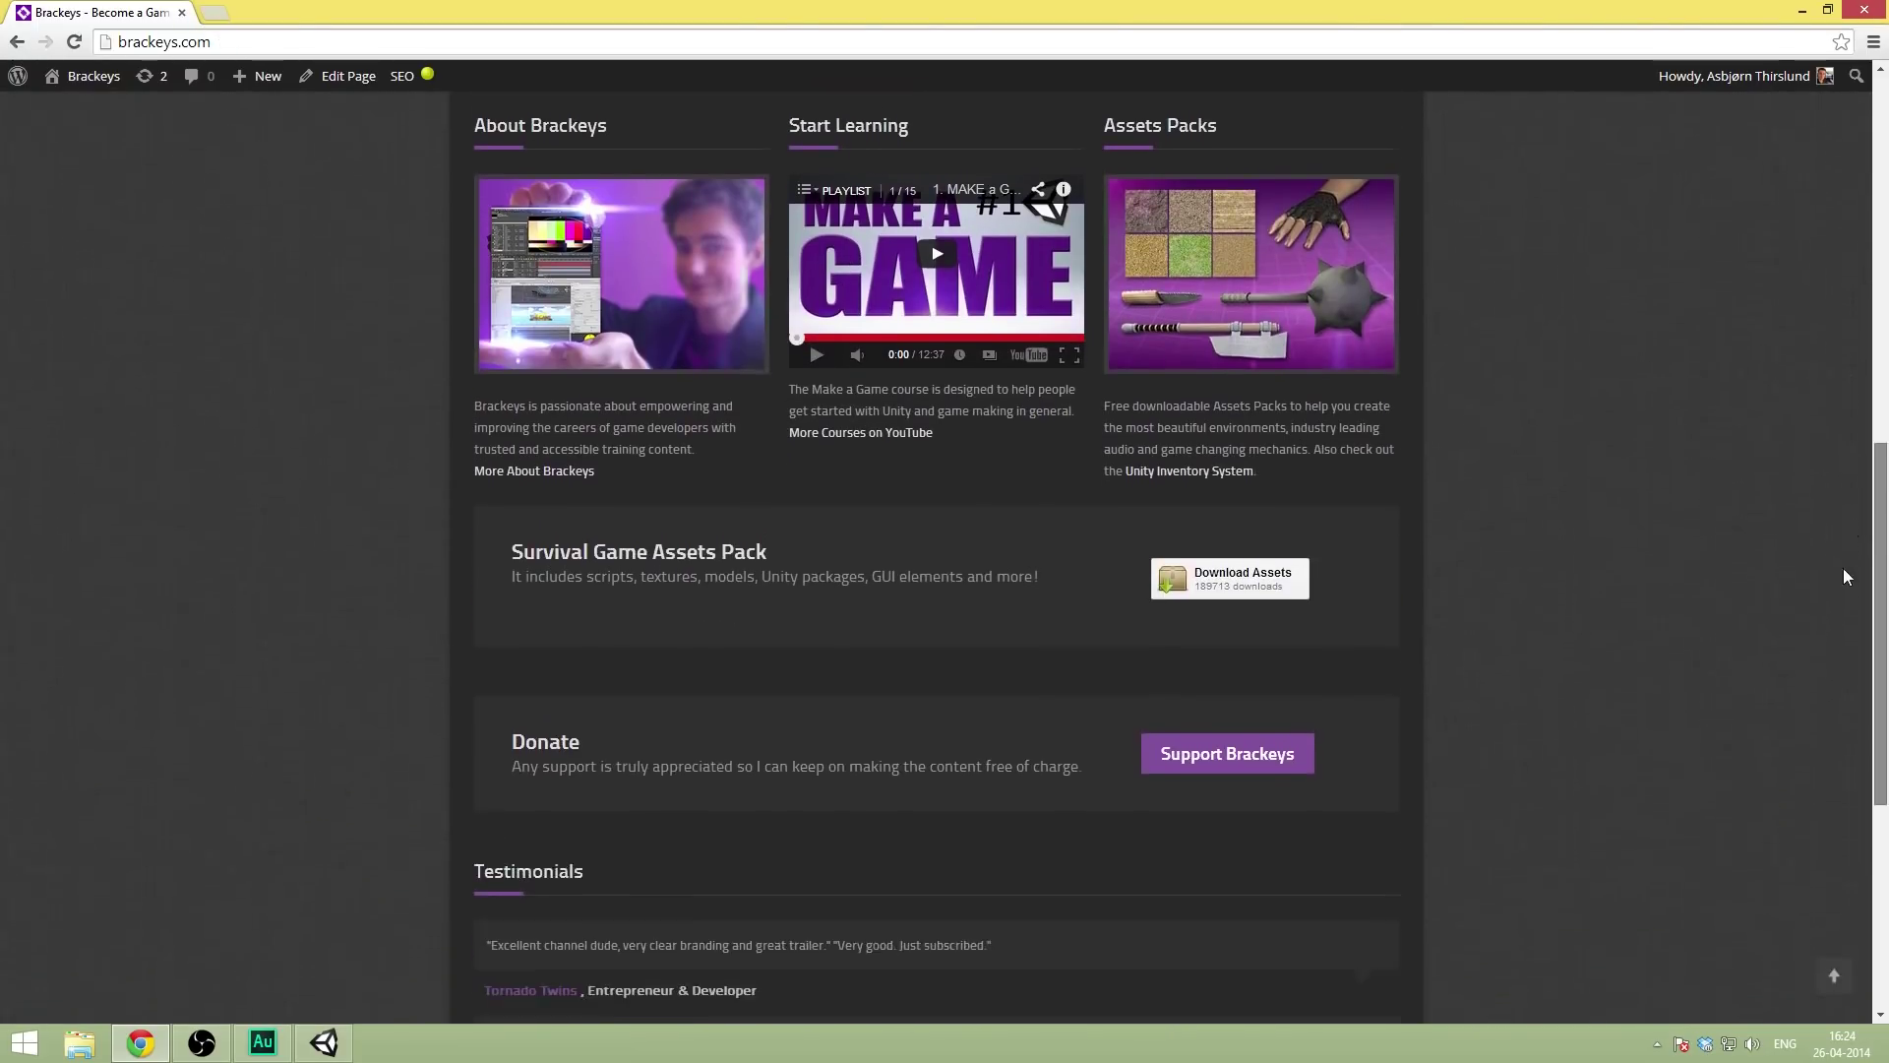
scroll(1840, 295, "up", 7)
scroll(1838, 274, "down", 6)
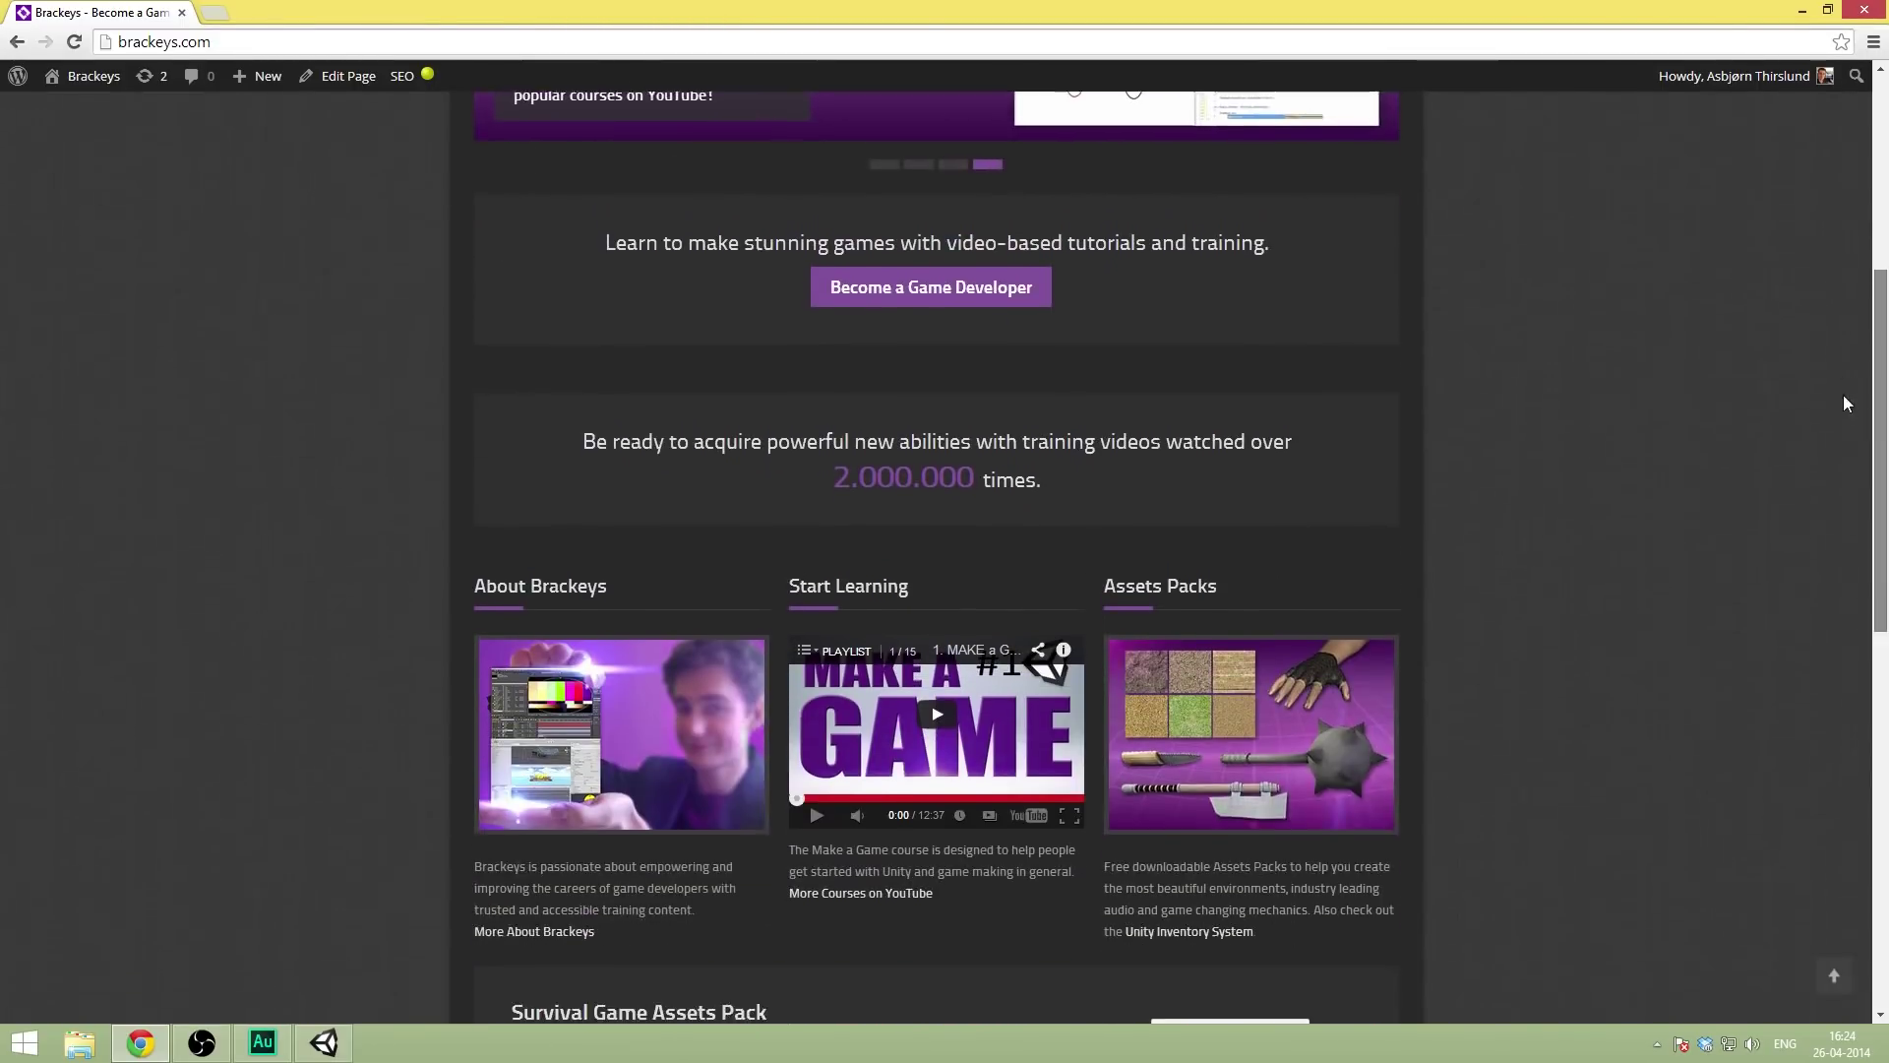
scroll(1845, 531, "down", 2)
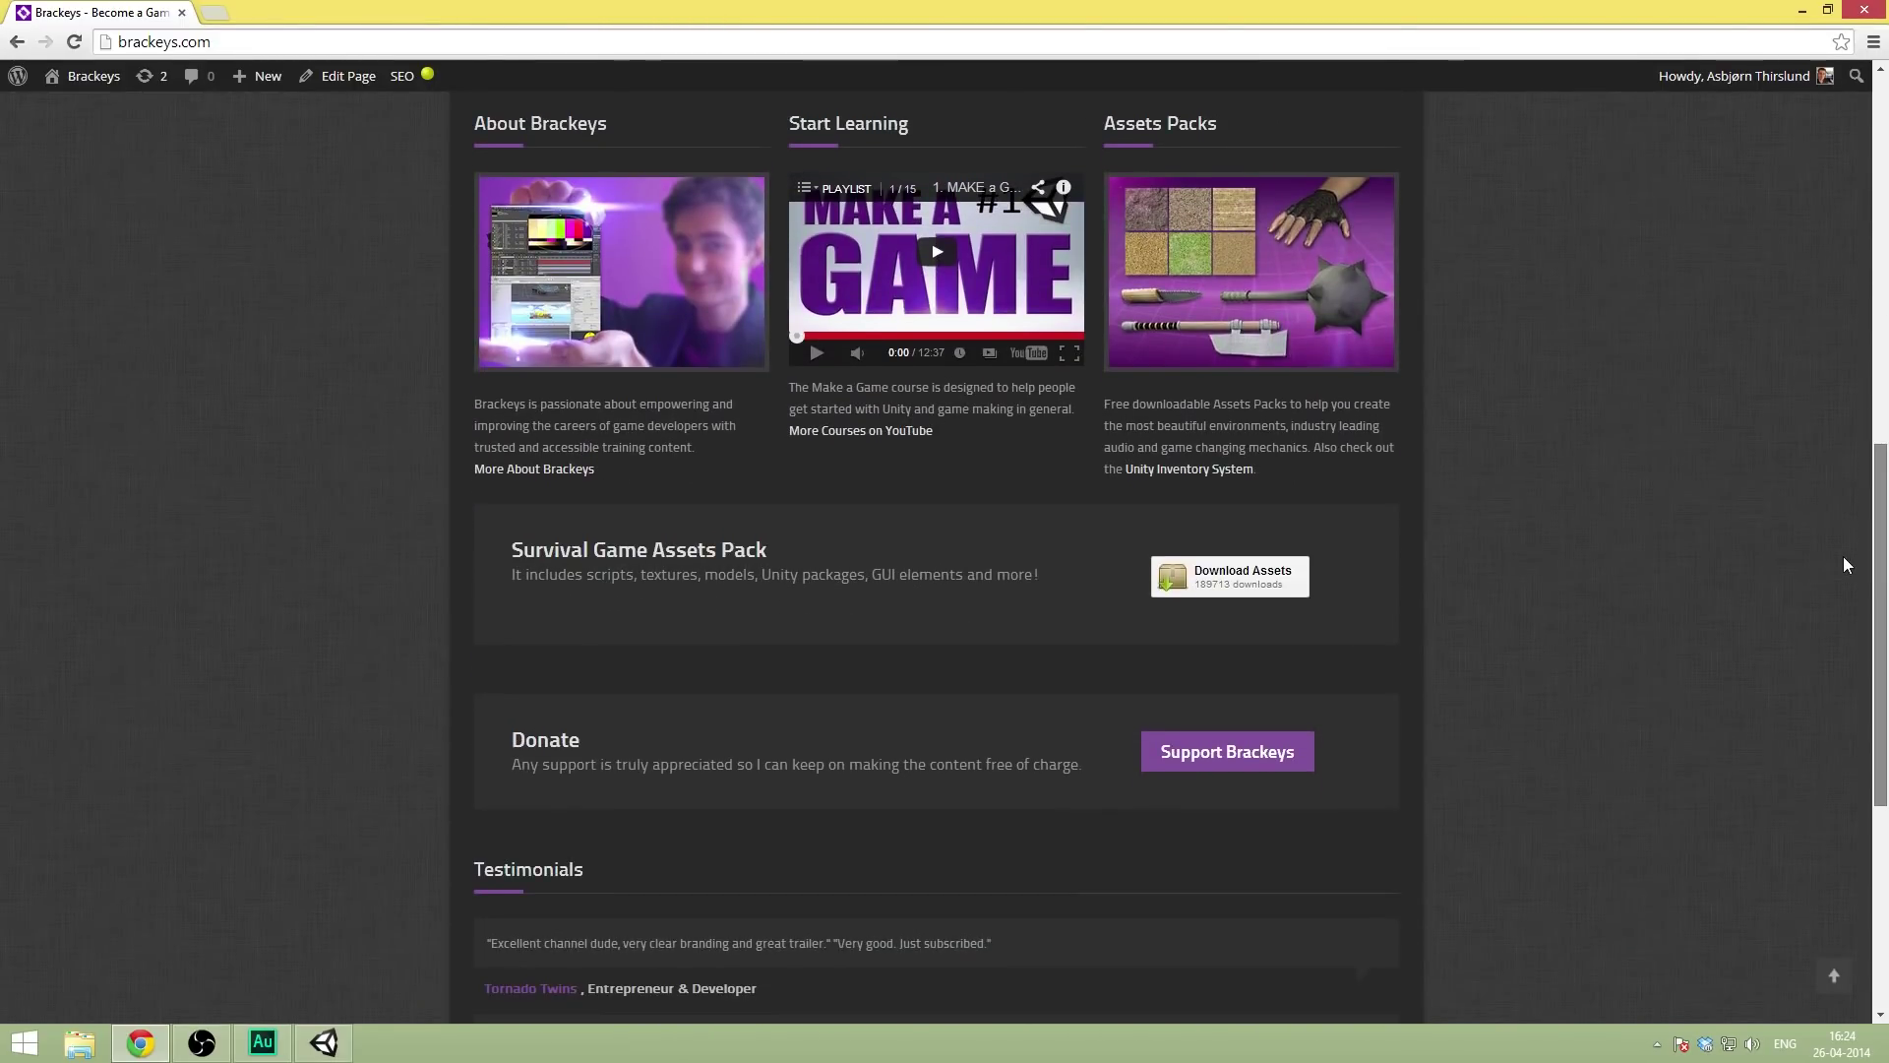
scroll(1851, 576, "down", 4)
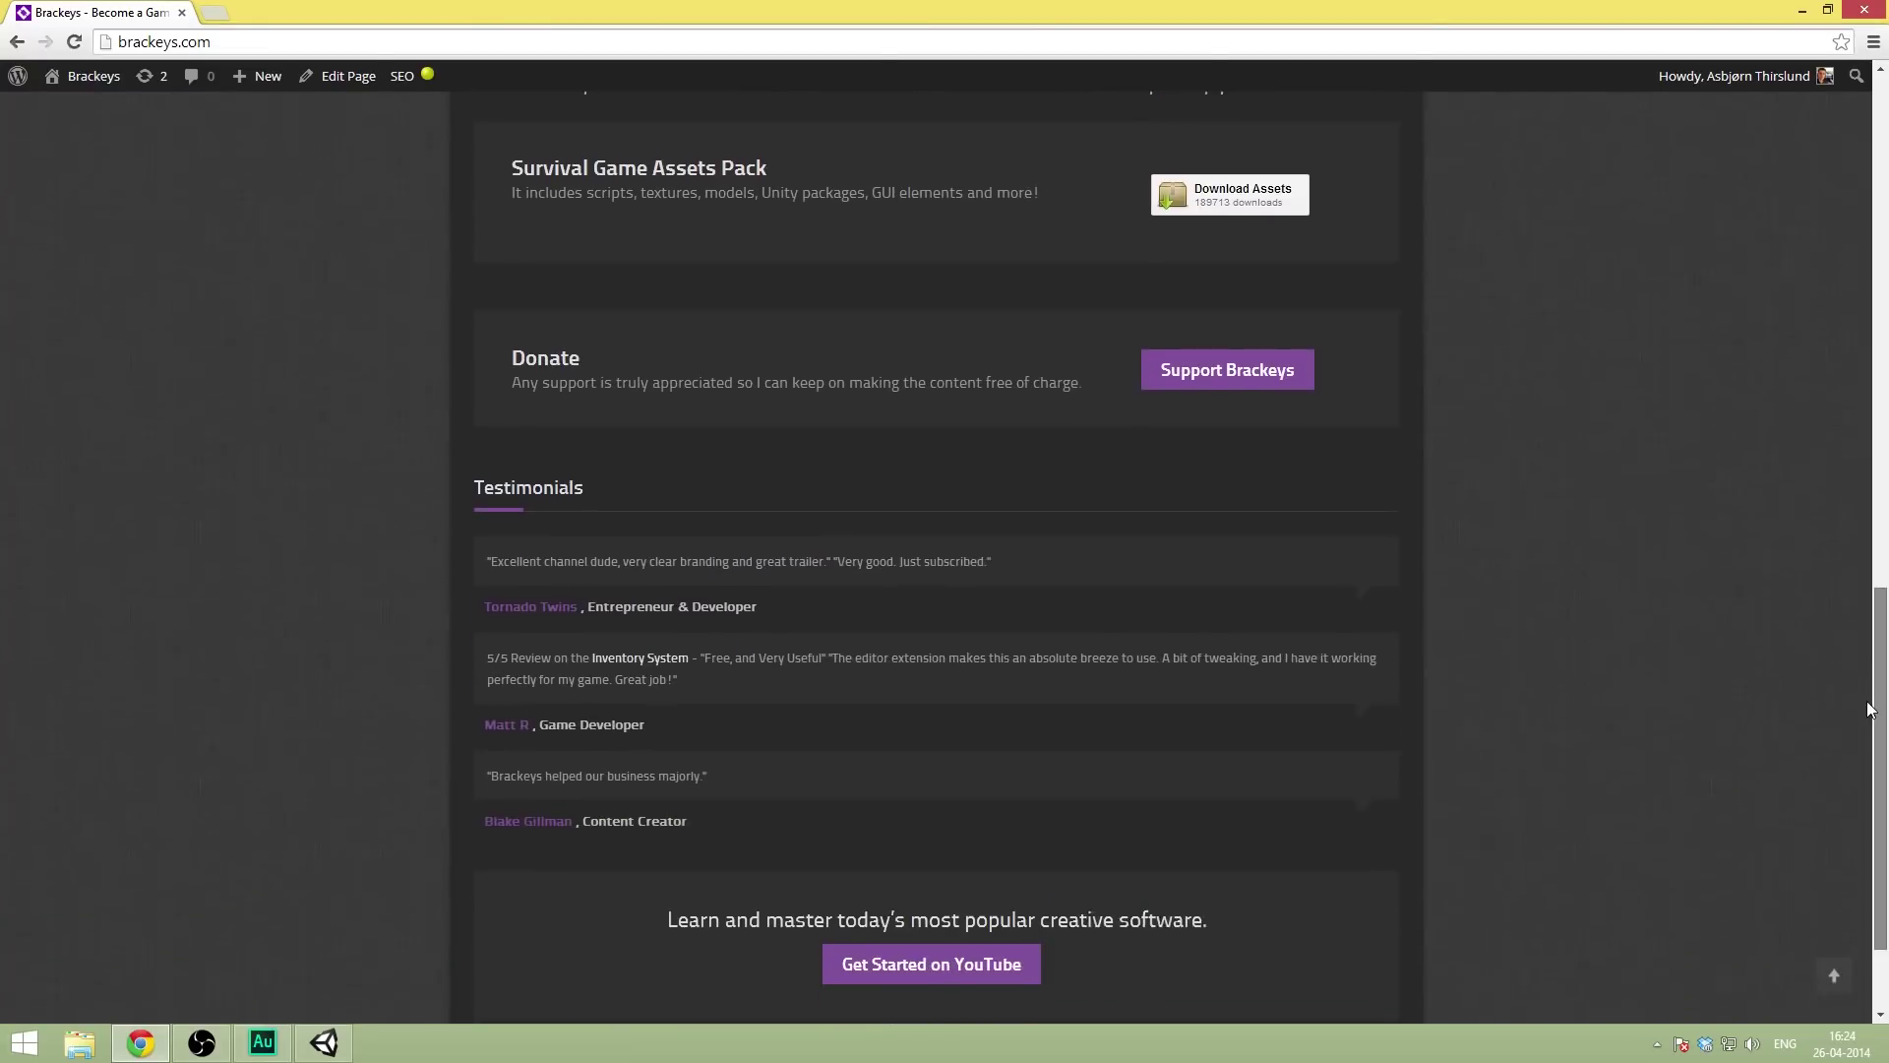
scroll(1870, 708, "up", 16)
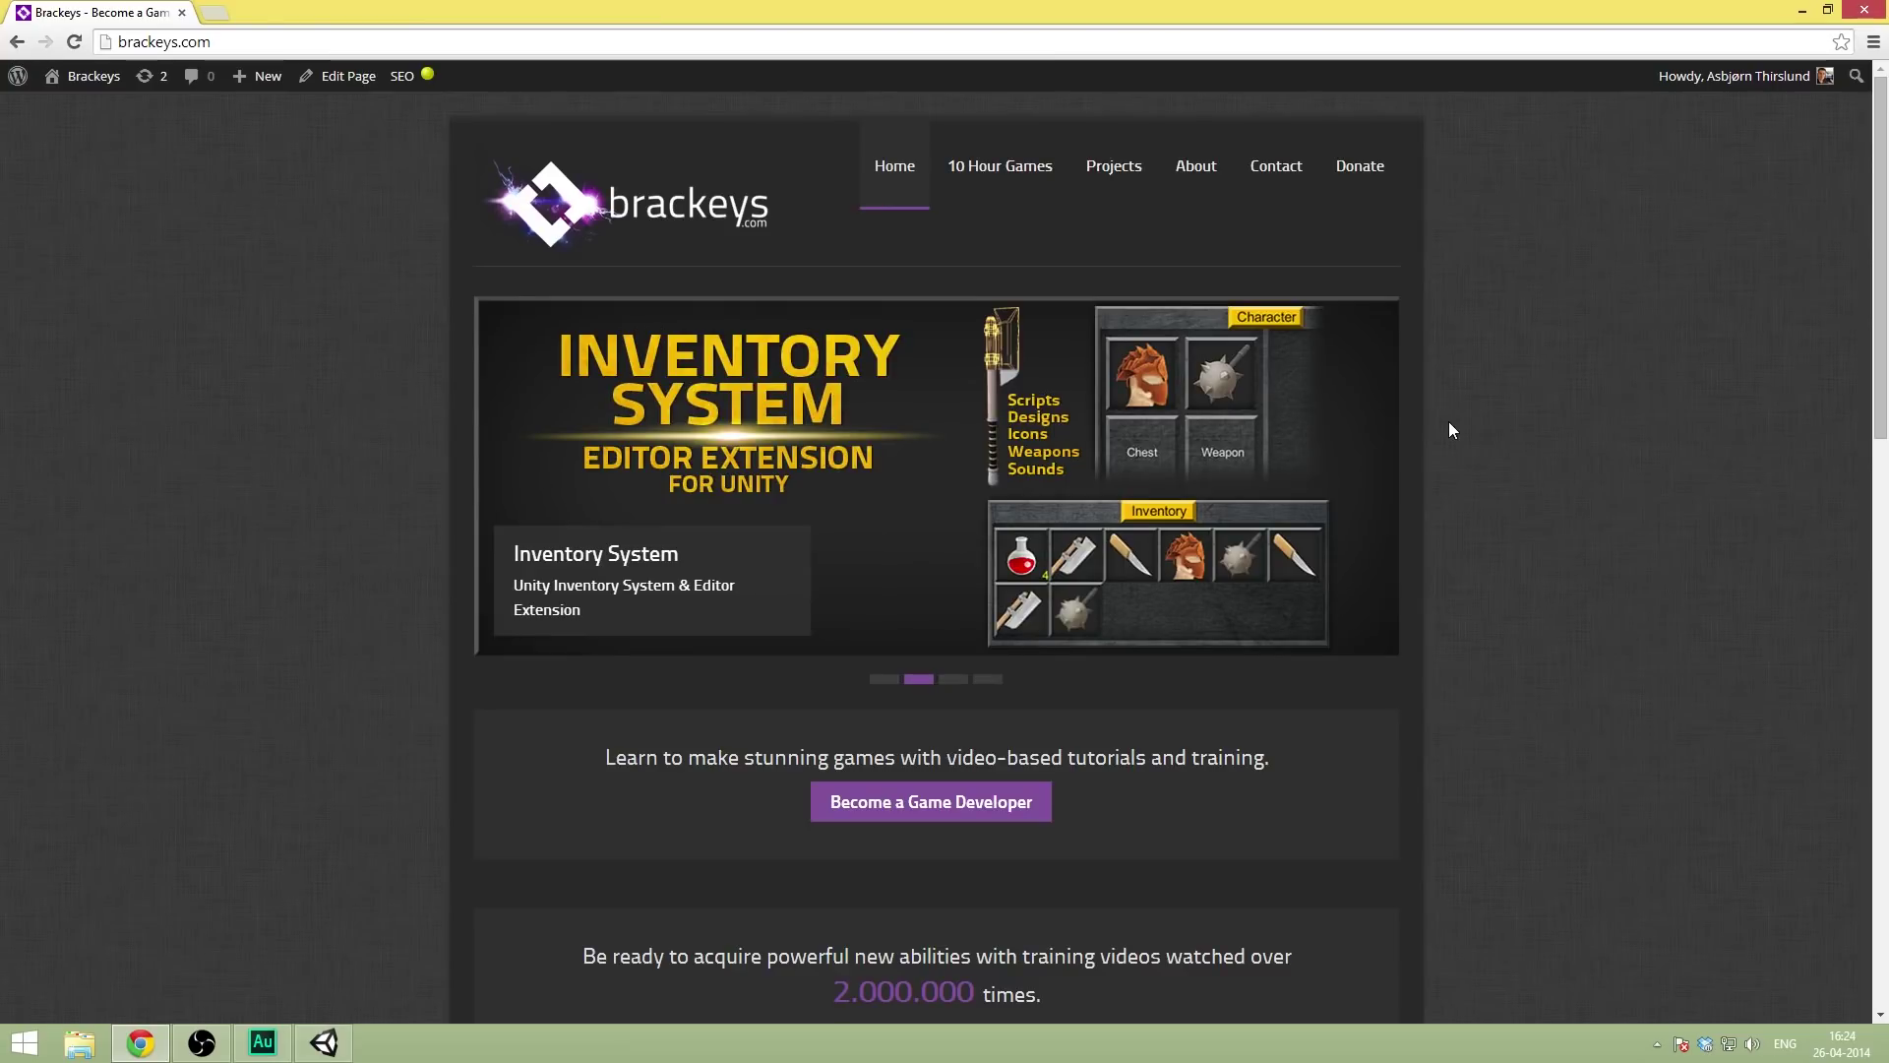
left_click(1867, 10)
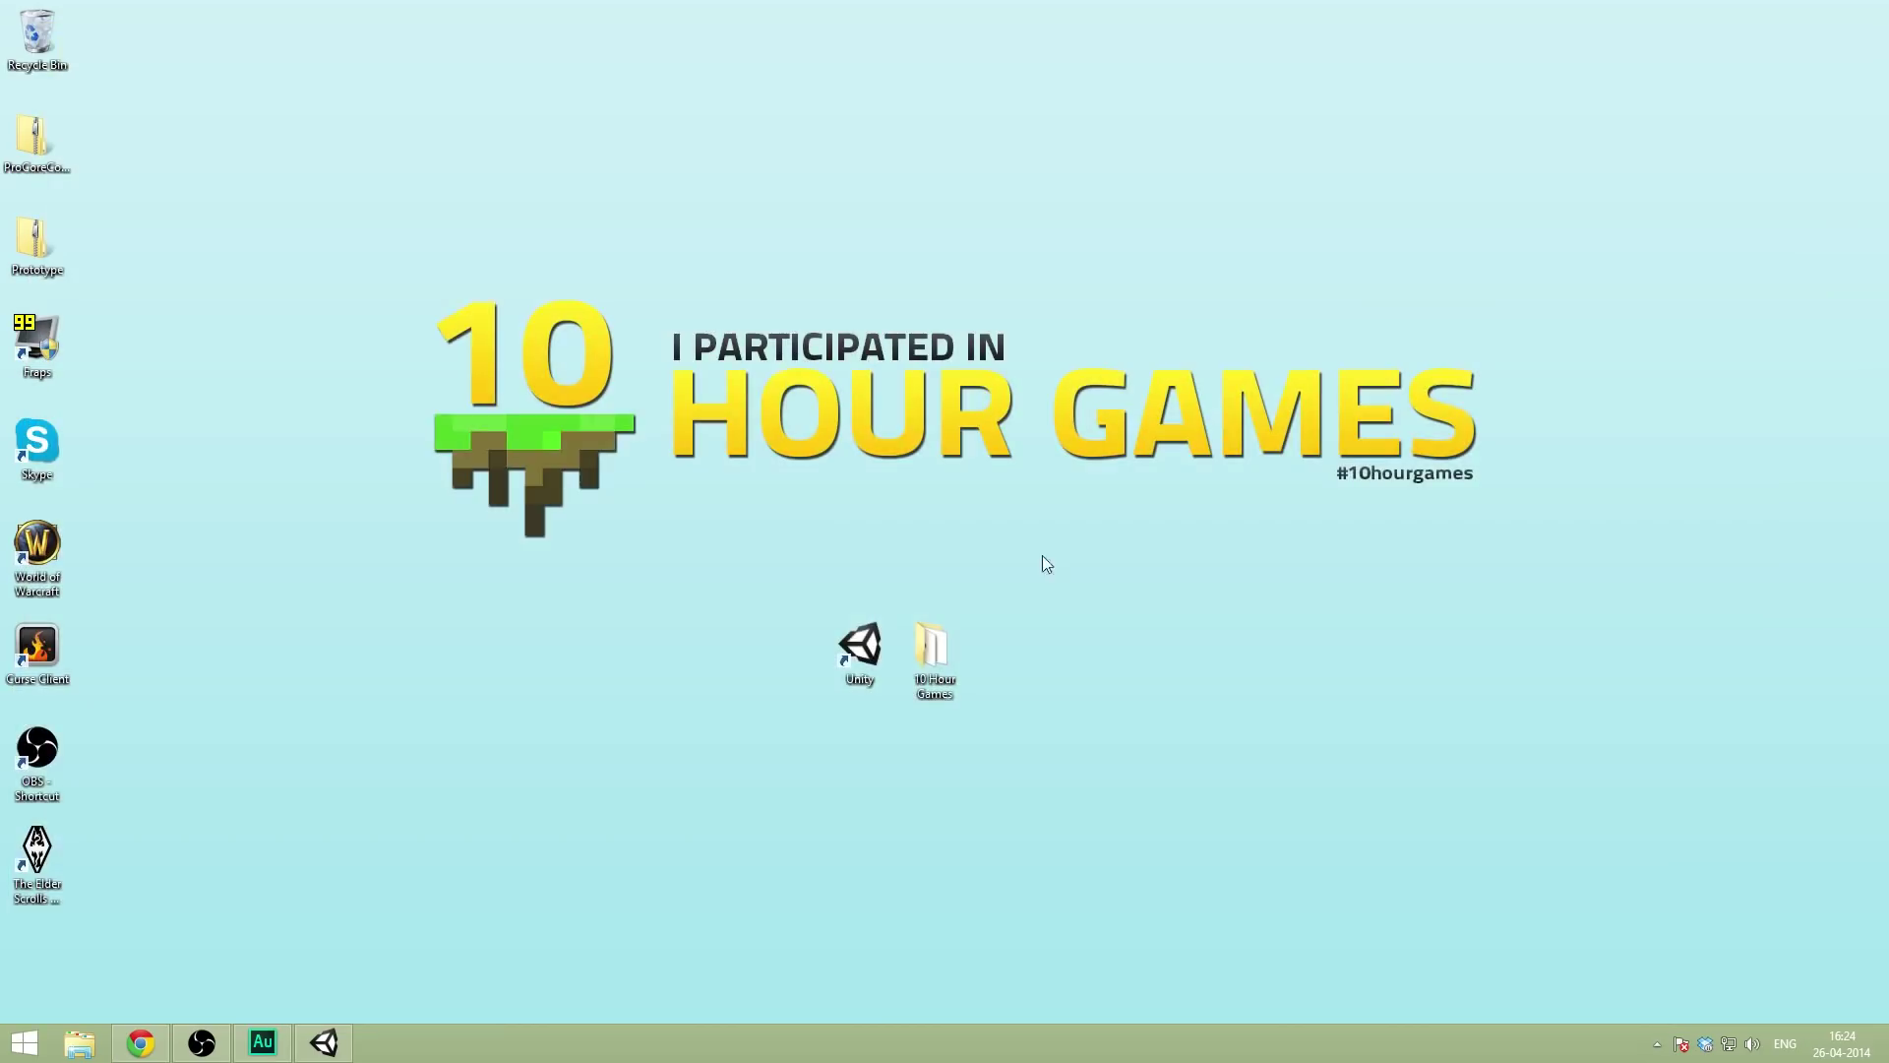
left_click(324, 1042)
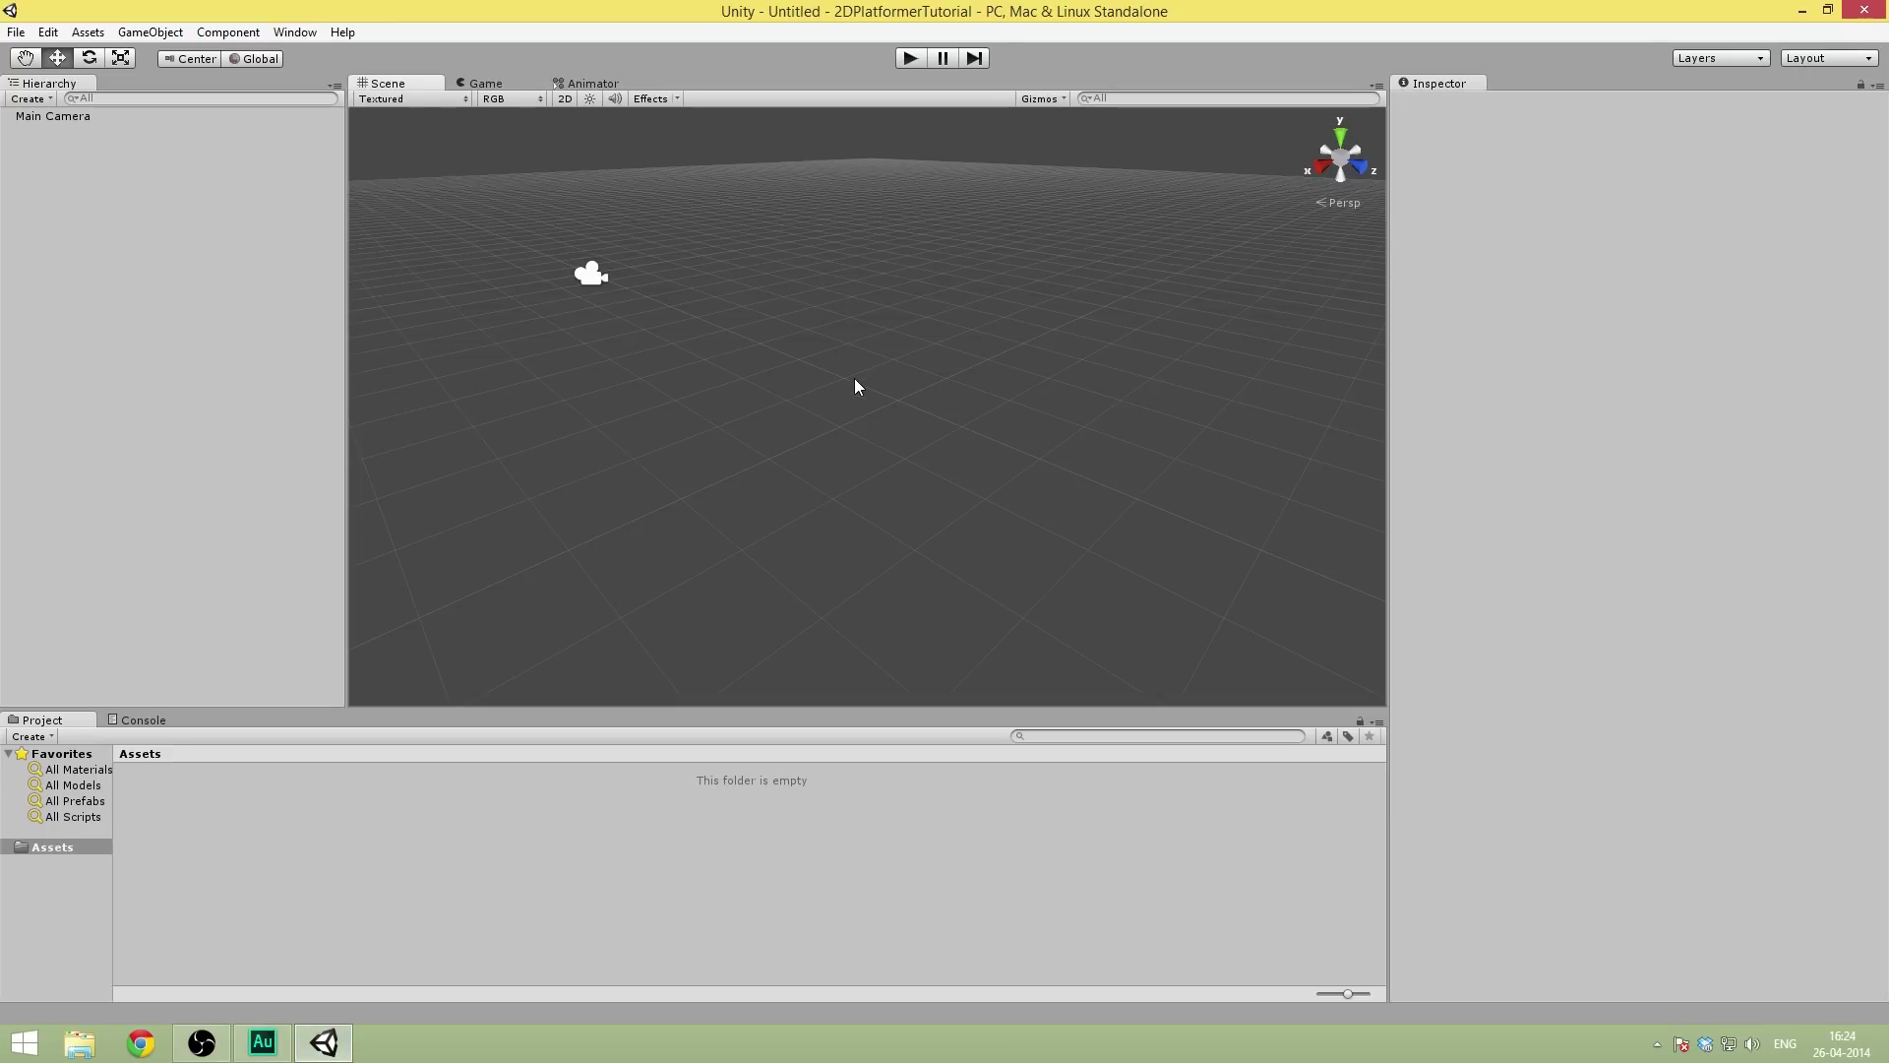
left_click(17, 33)
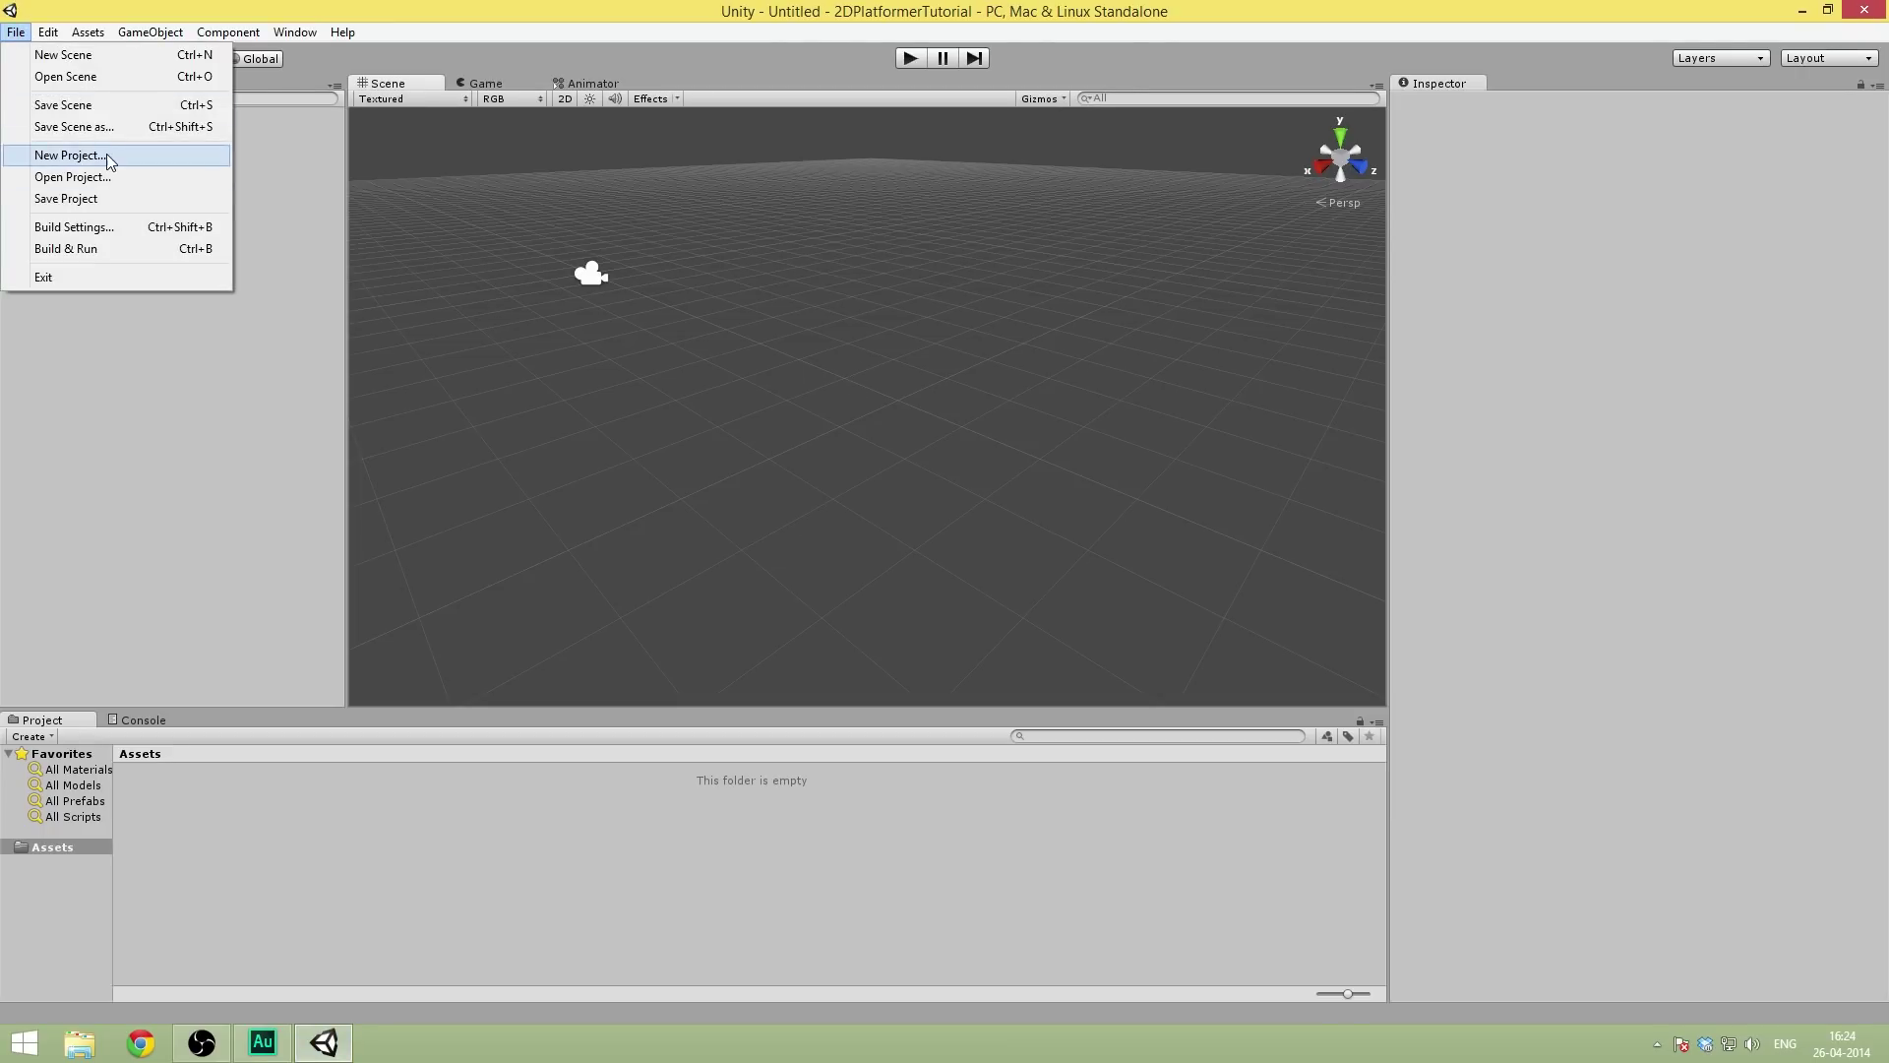
left_click(70, 155)
left_click(942, 434)
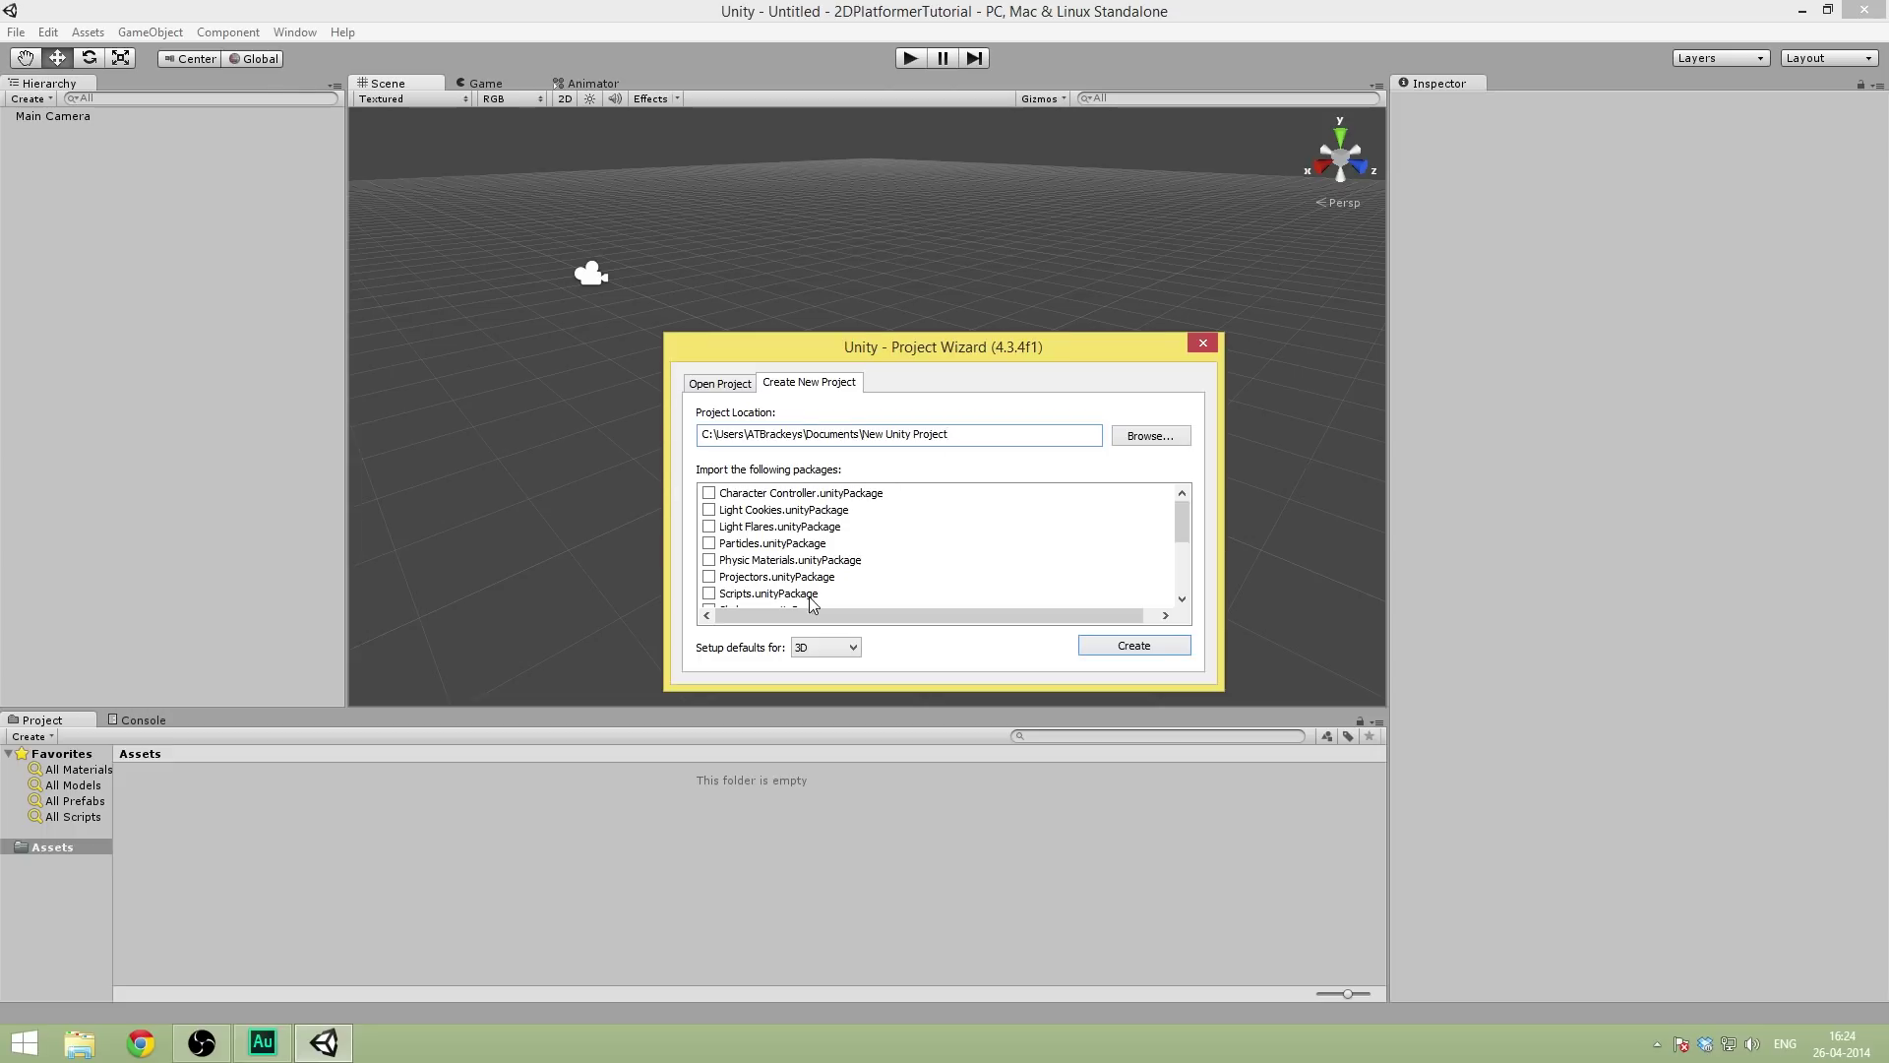
left_click(847, 646)
left_click(834, 677)
left_click(1193, 345)
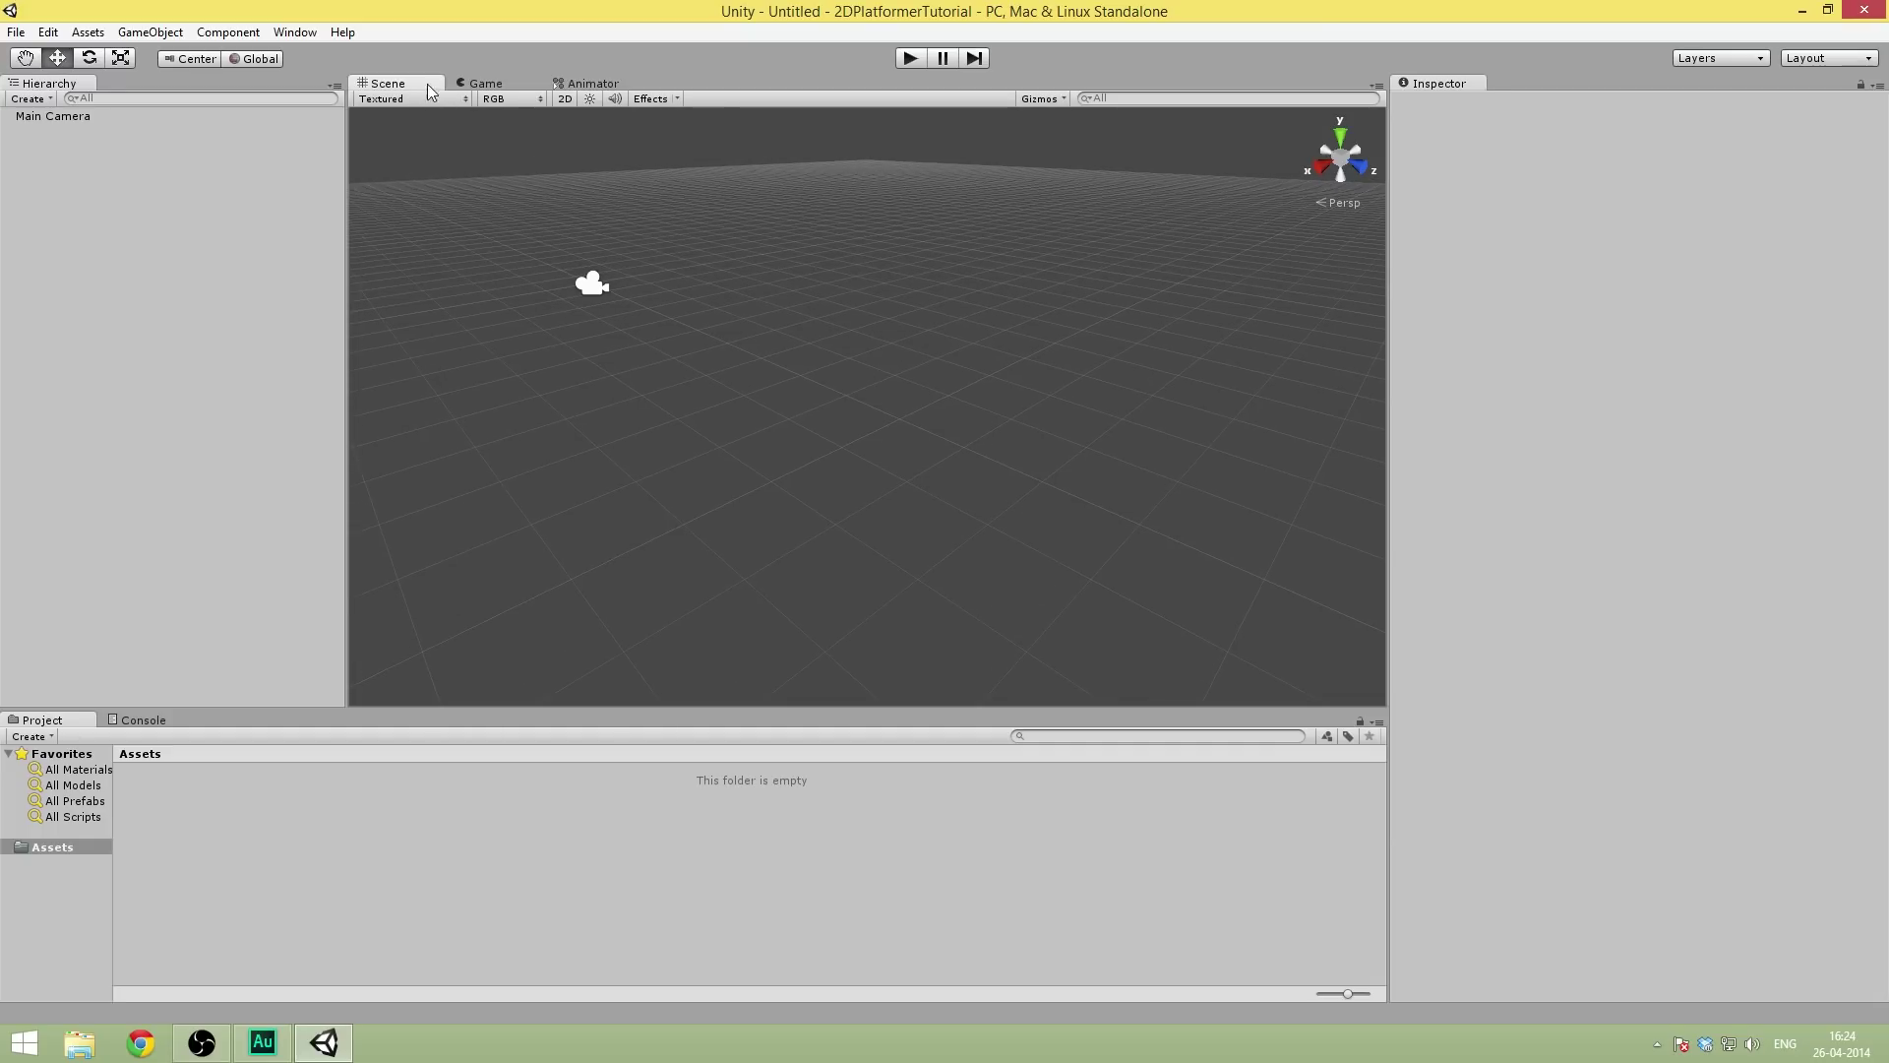
- Switch the Scene view to 2D mode
left_click(564, 98)
middle_click_drag(911, 279, 937, 249)
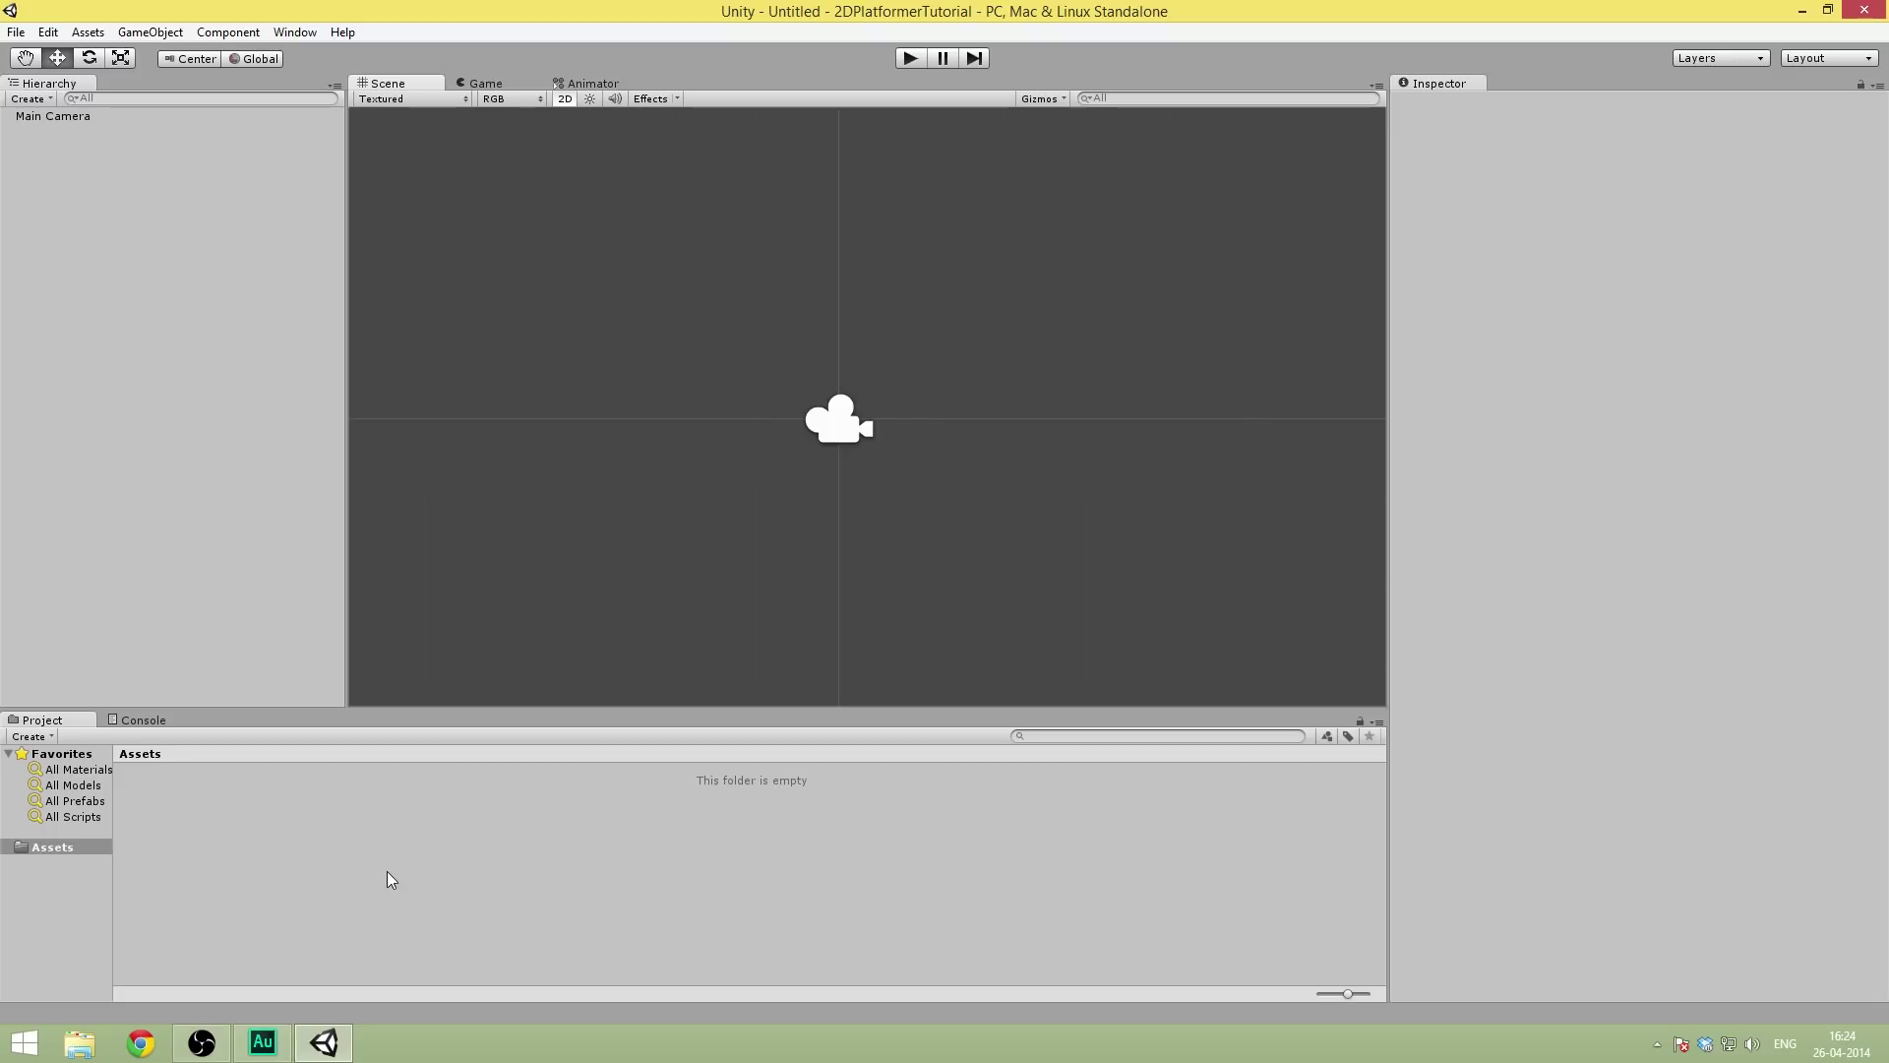
left_click(140, 1042)
left_click(1803, 10)
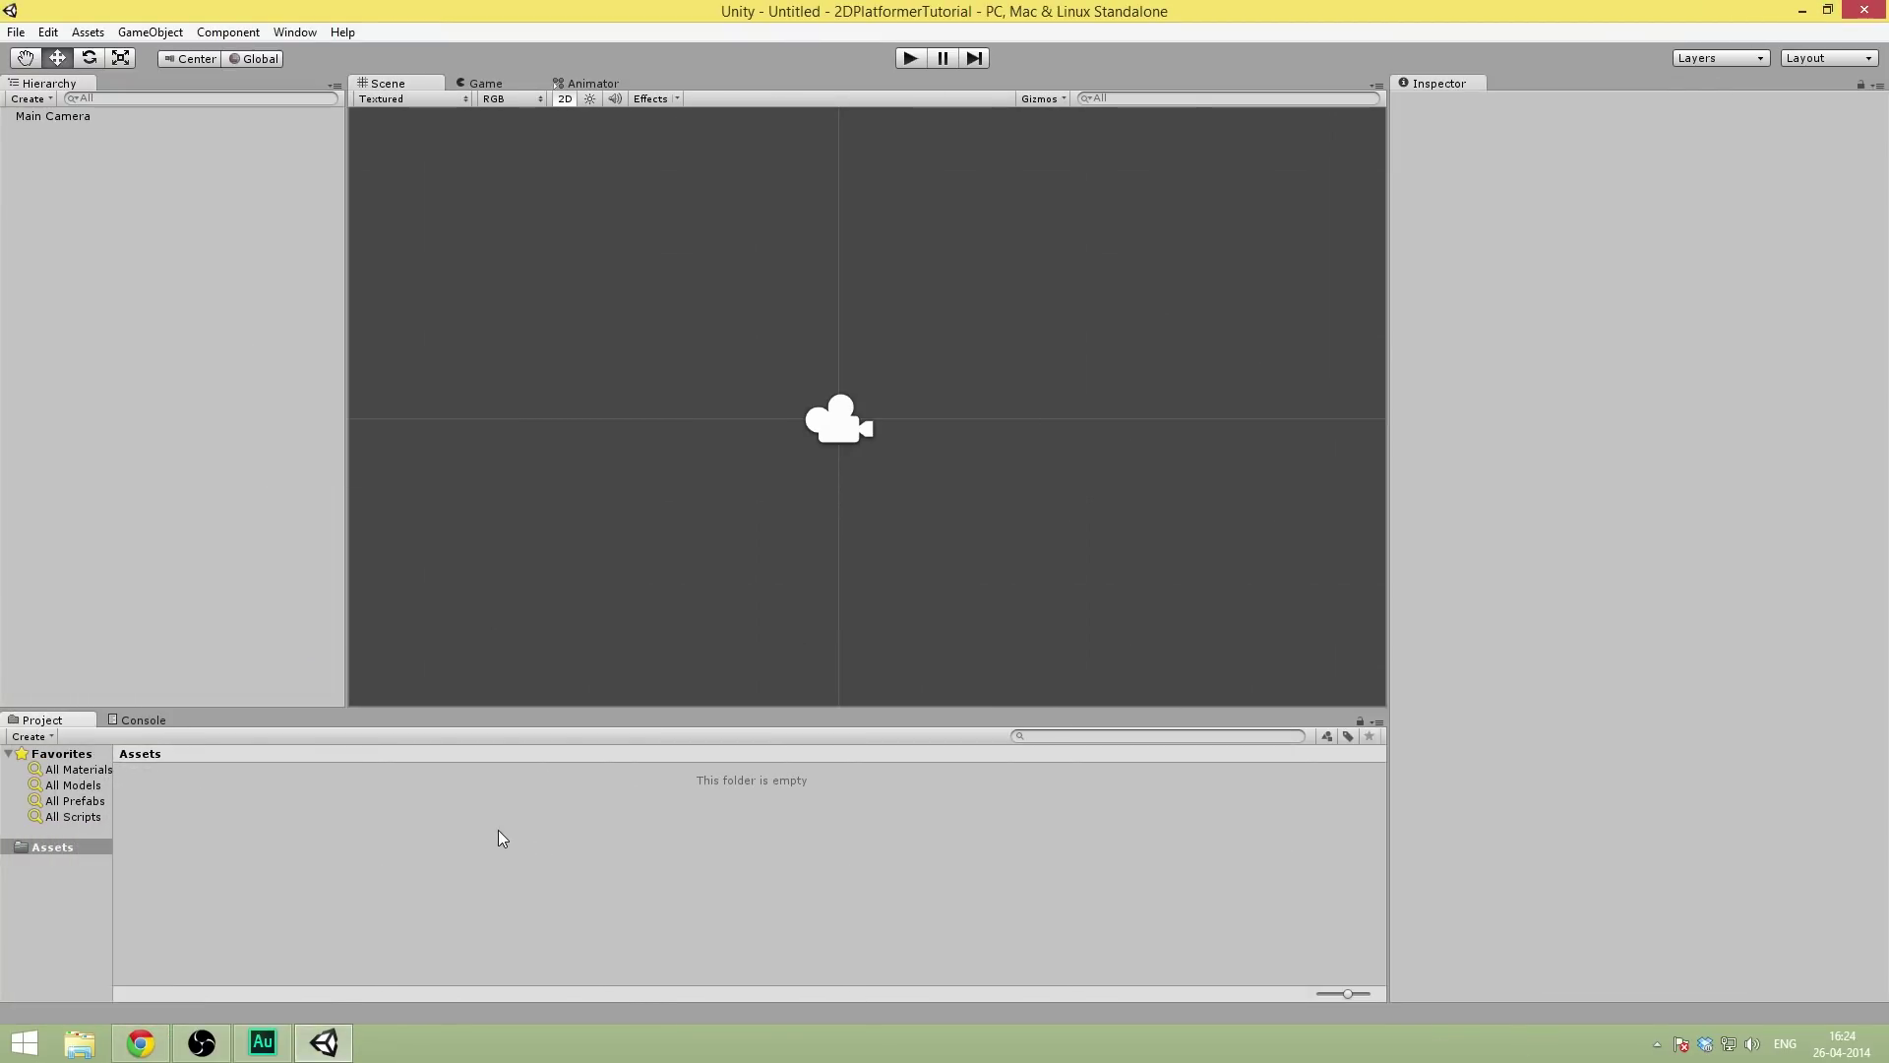
right_click(498, 837)
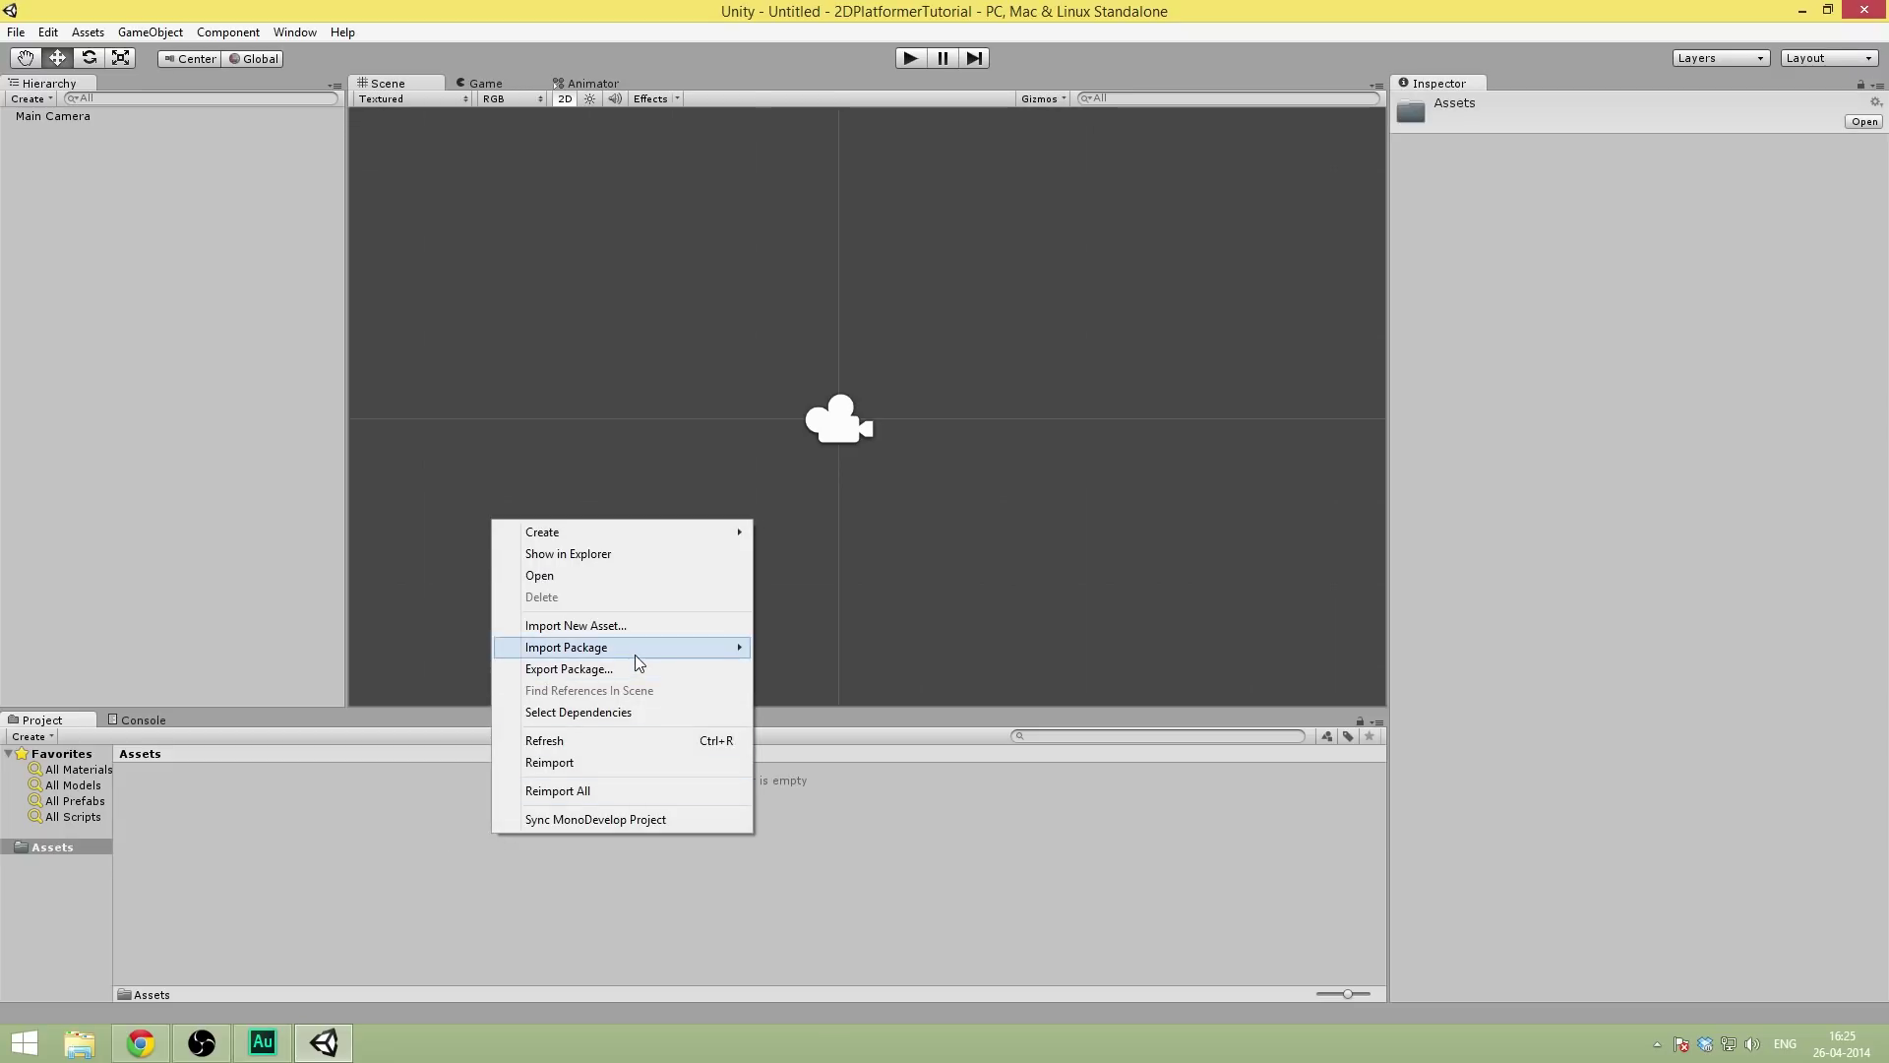
mouse_move(634, 653)
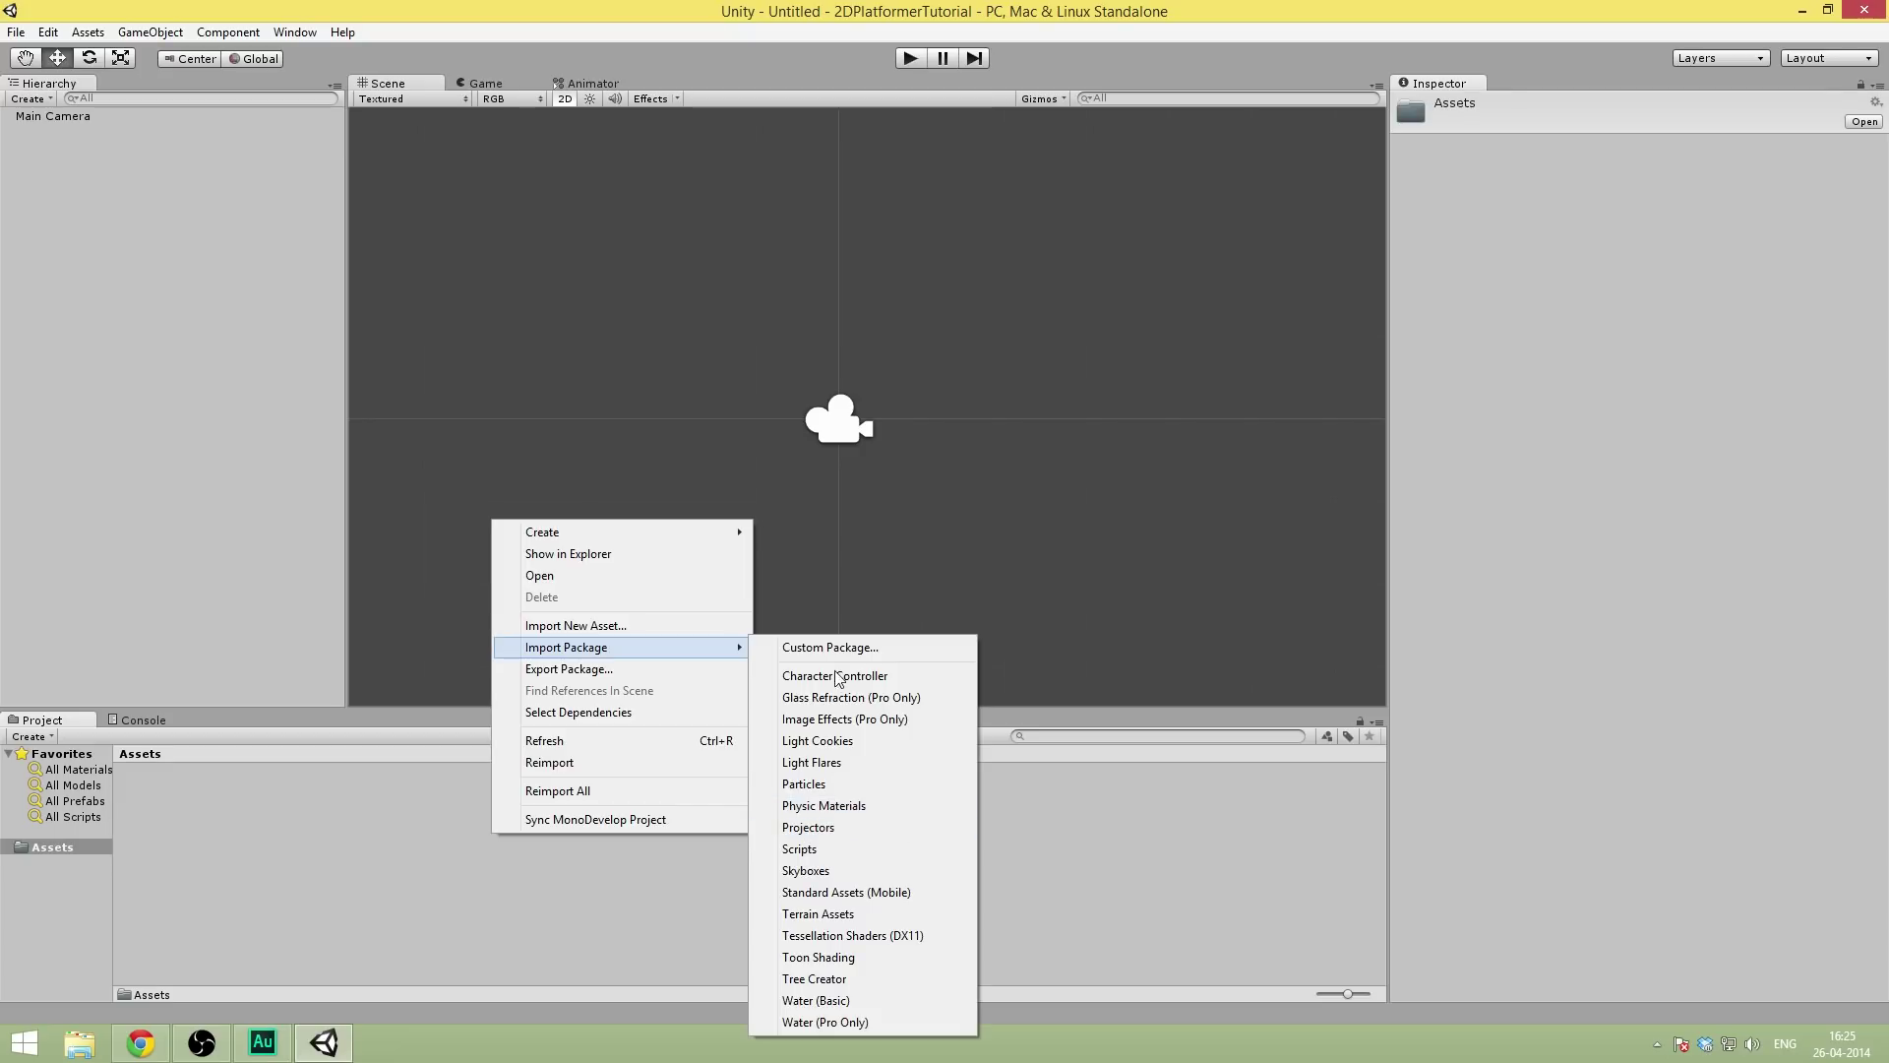
left_click(350, 898)
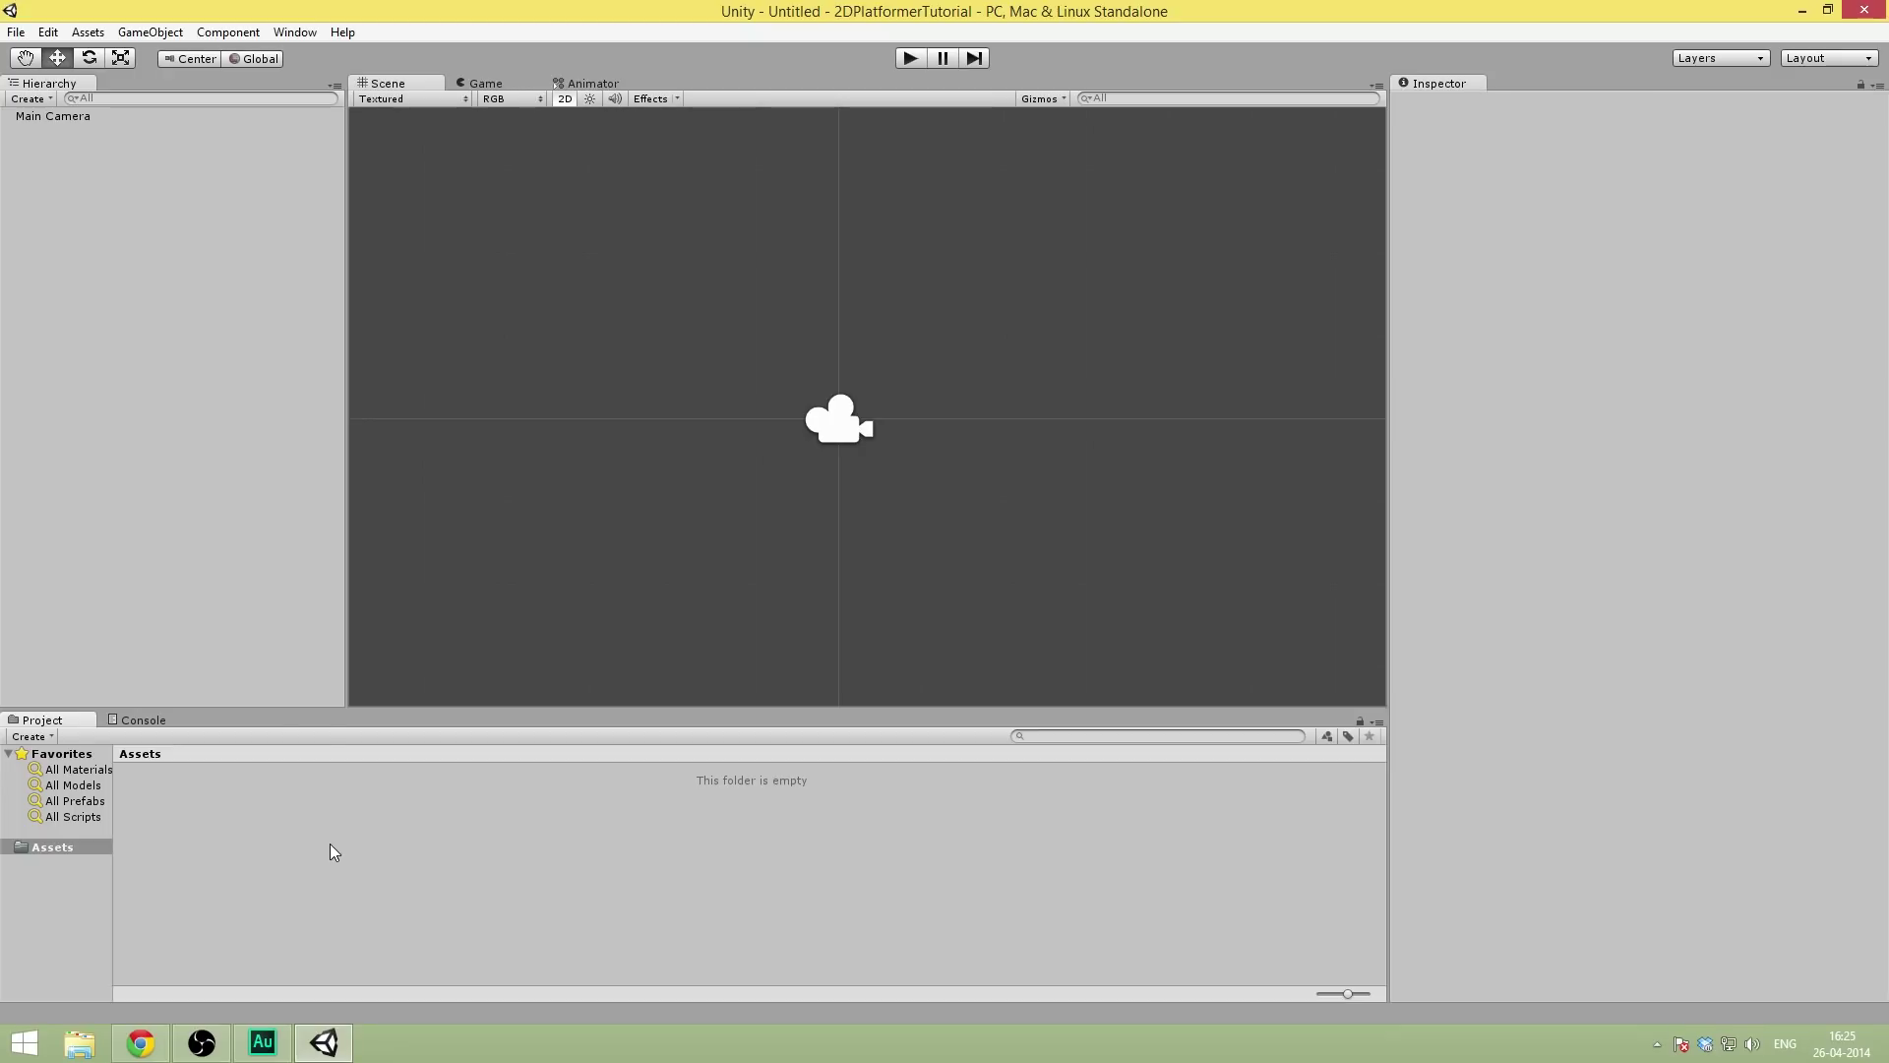
right_click(387, 803)
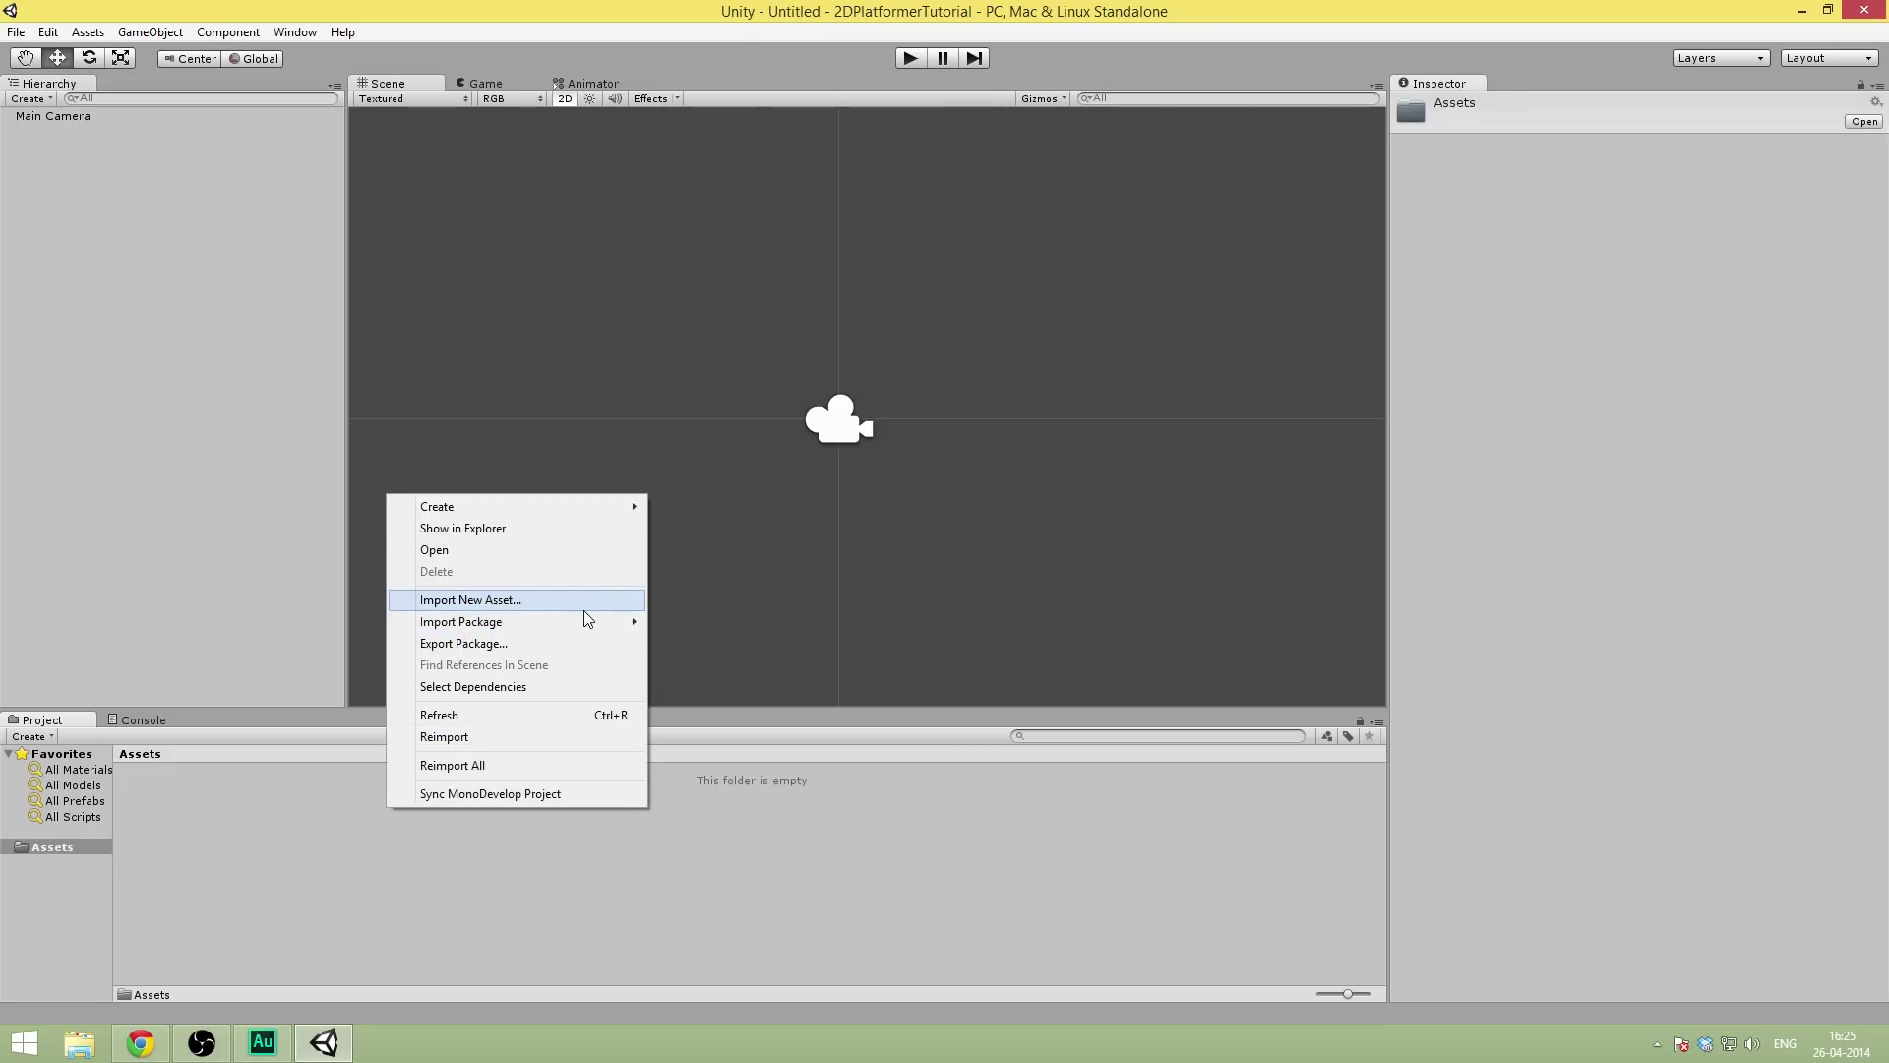
left_click(122, 971)
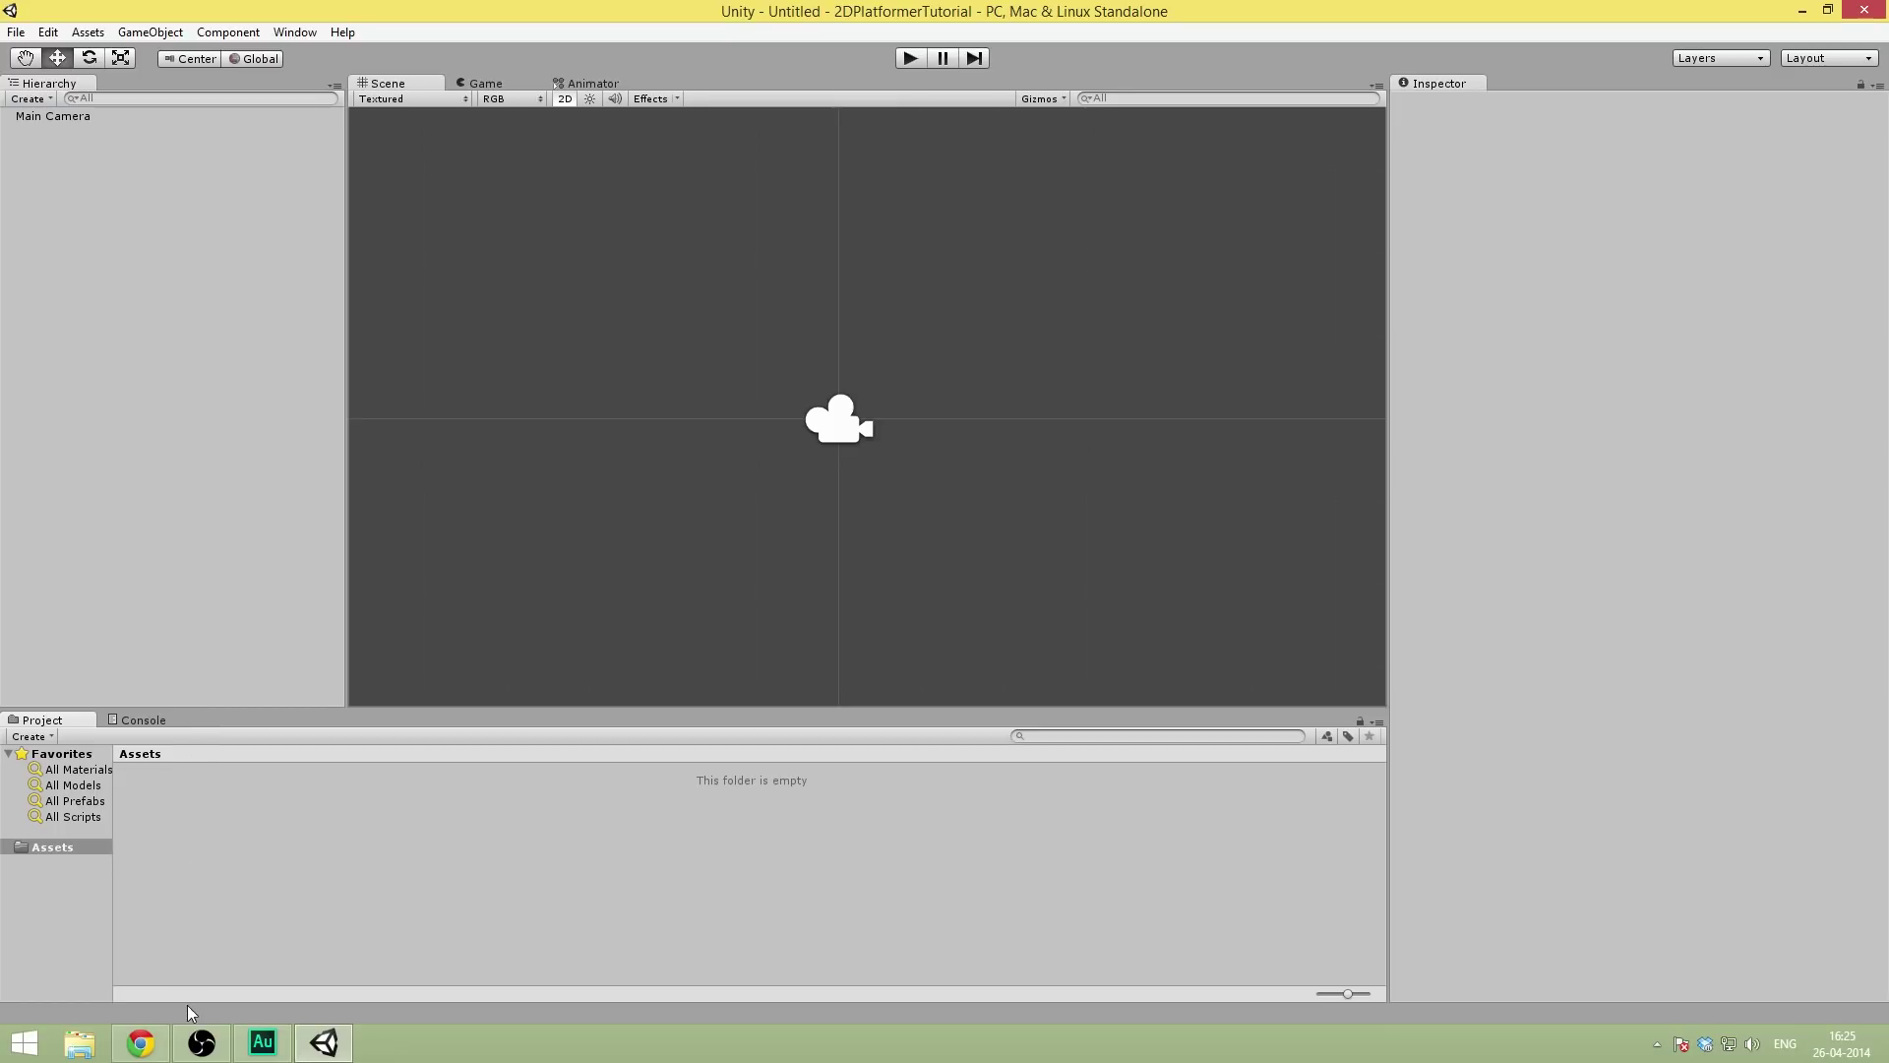
- Switch to Chrome and go to assetstore.unity3d.com
left_click(155, 1055)
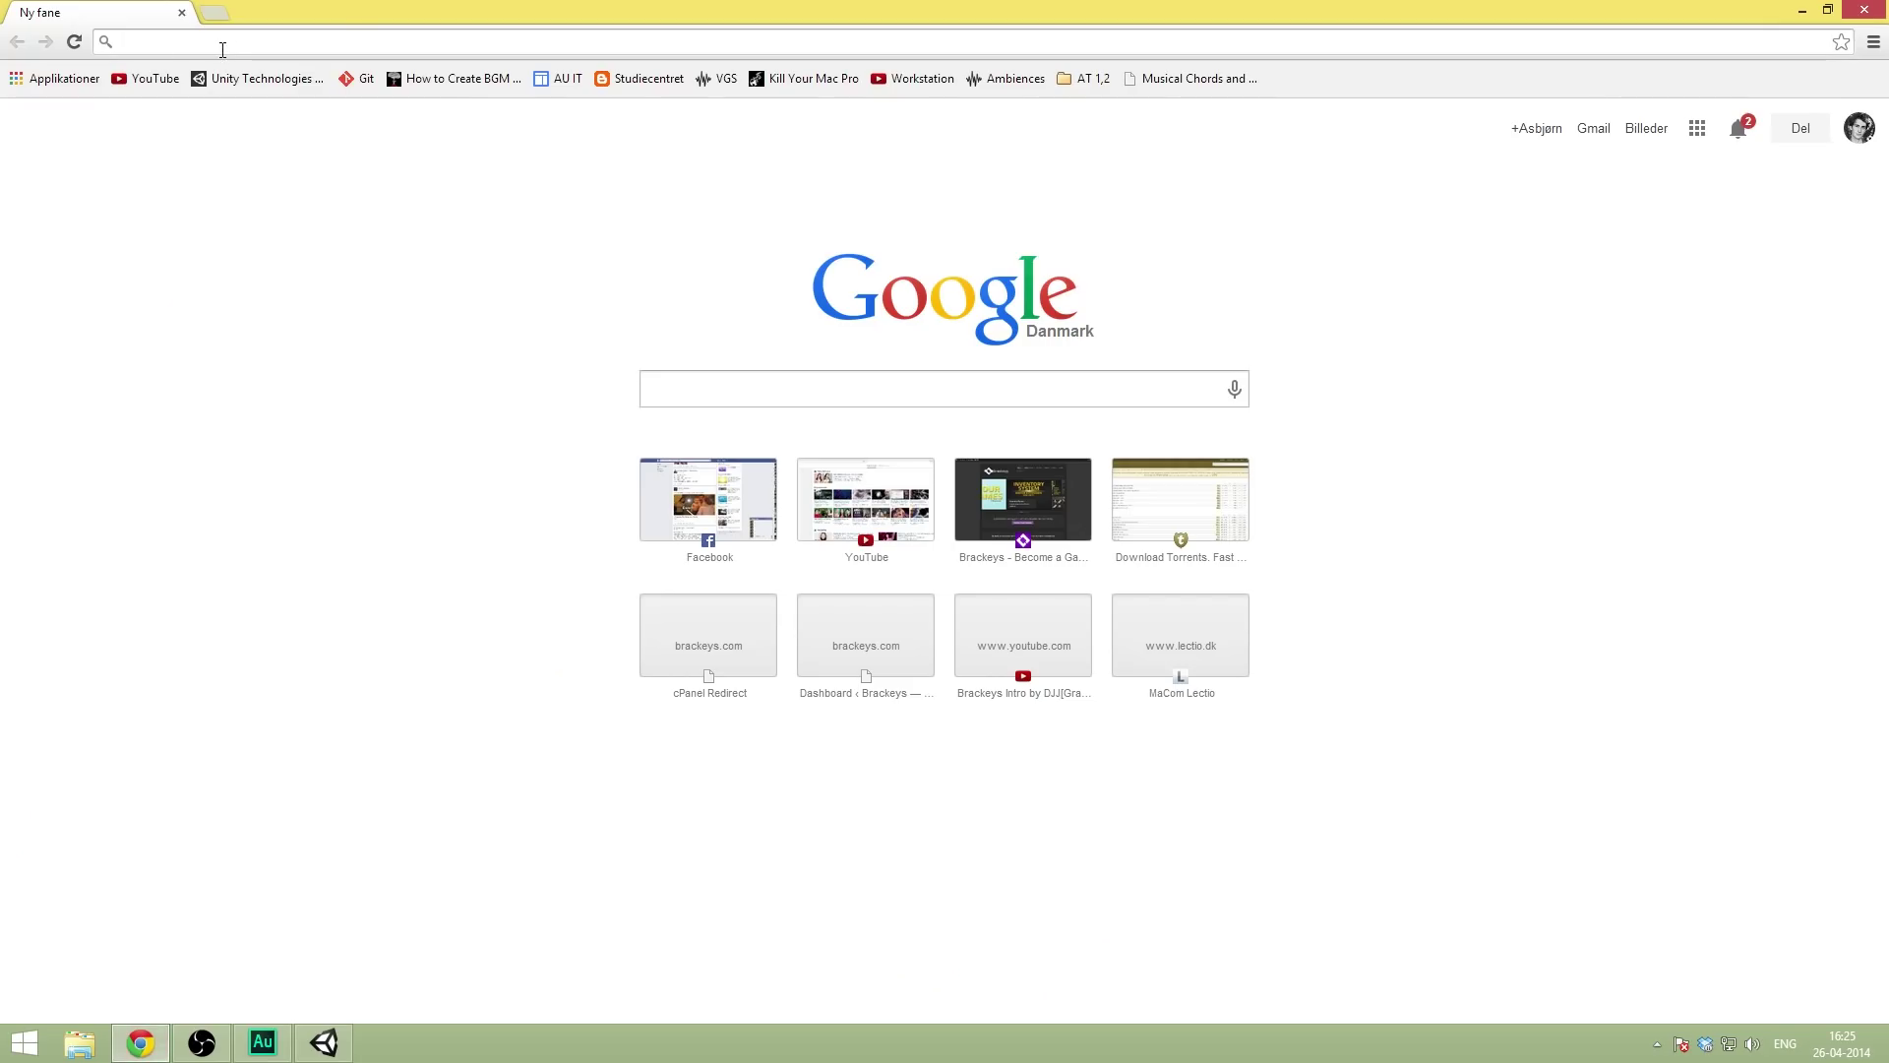
type("assetstore.unity3d.com")
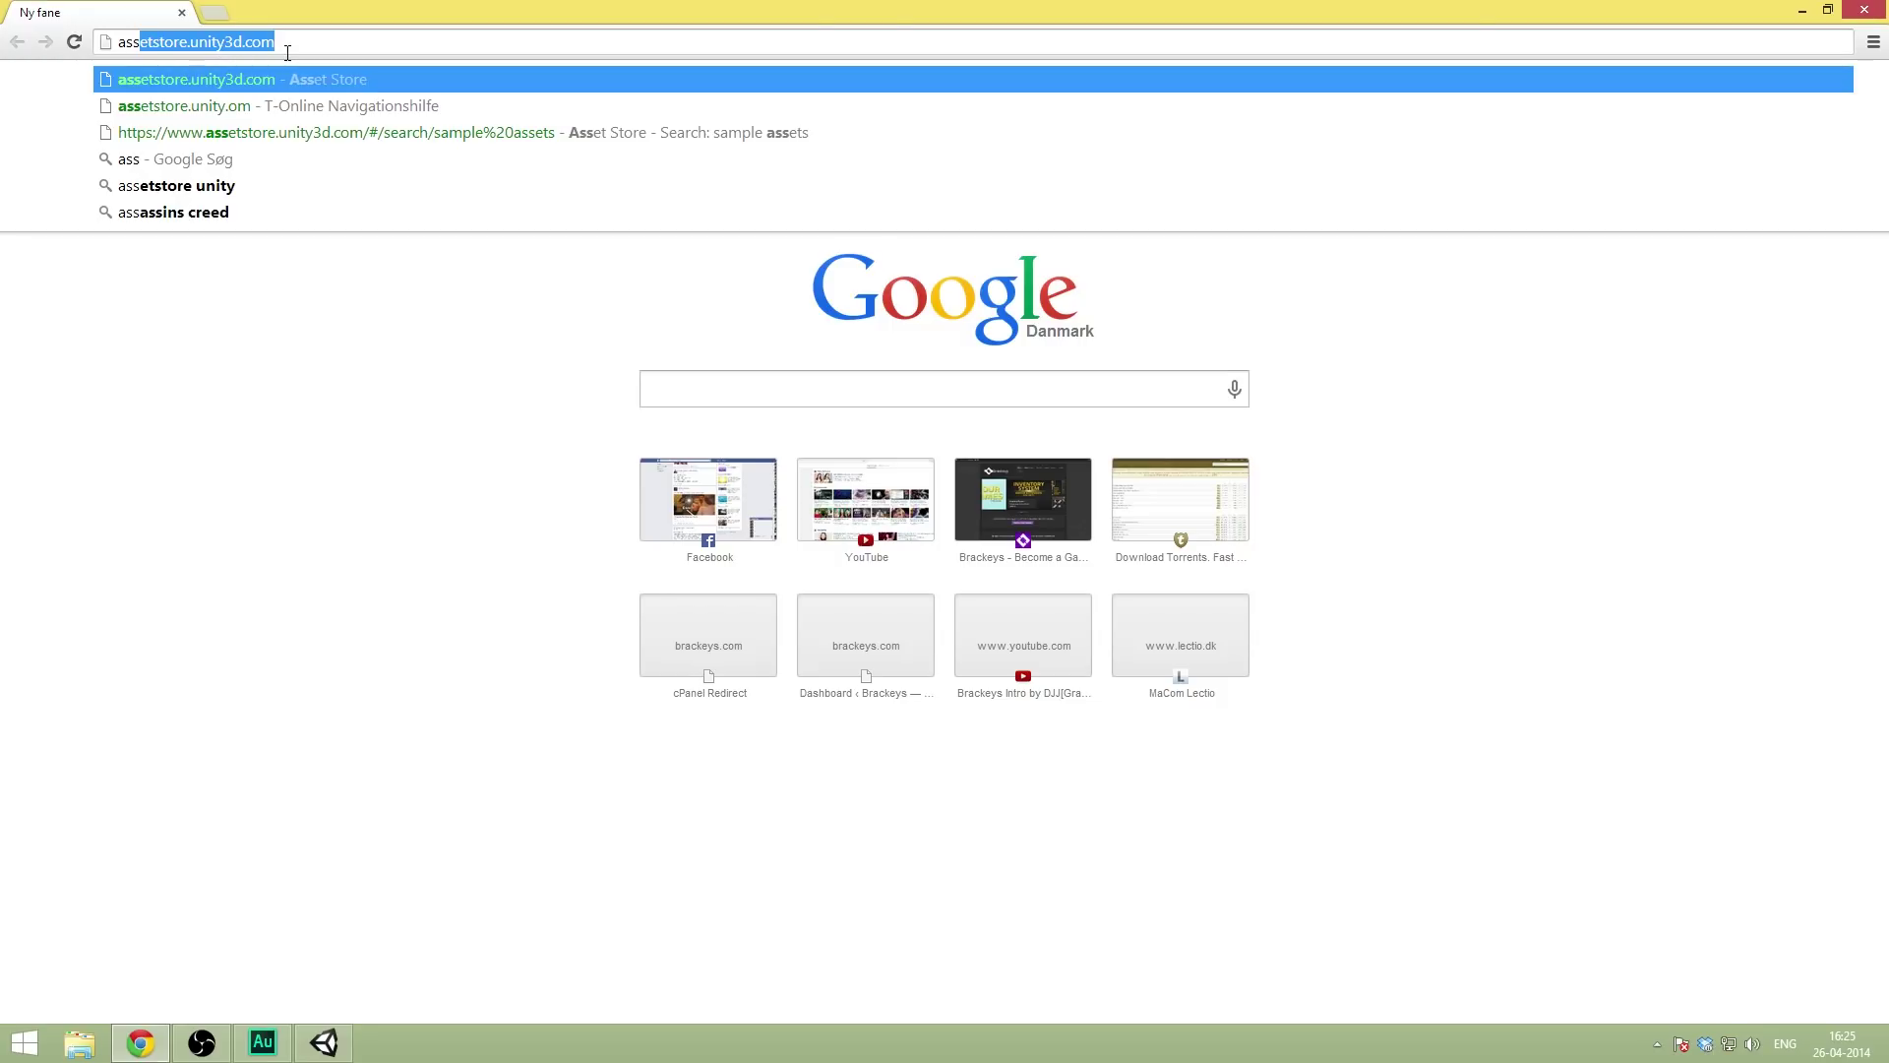
key("Return")
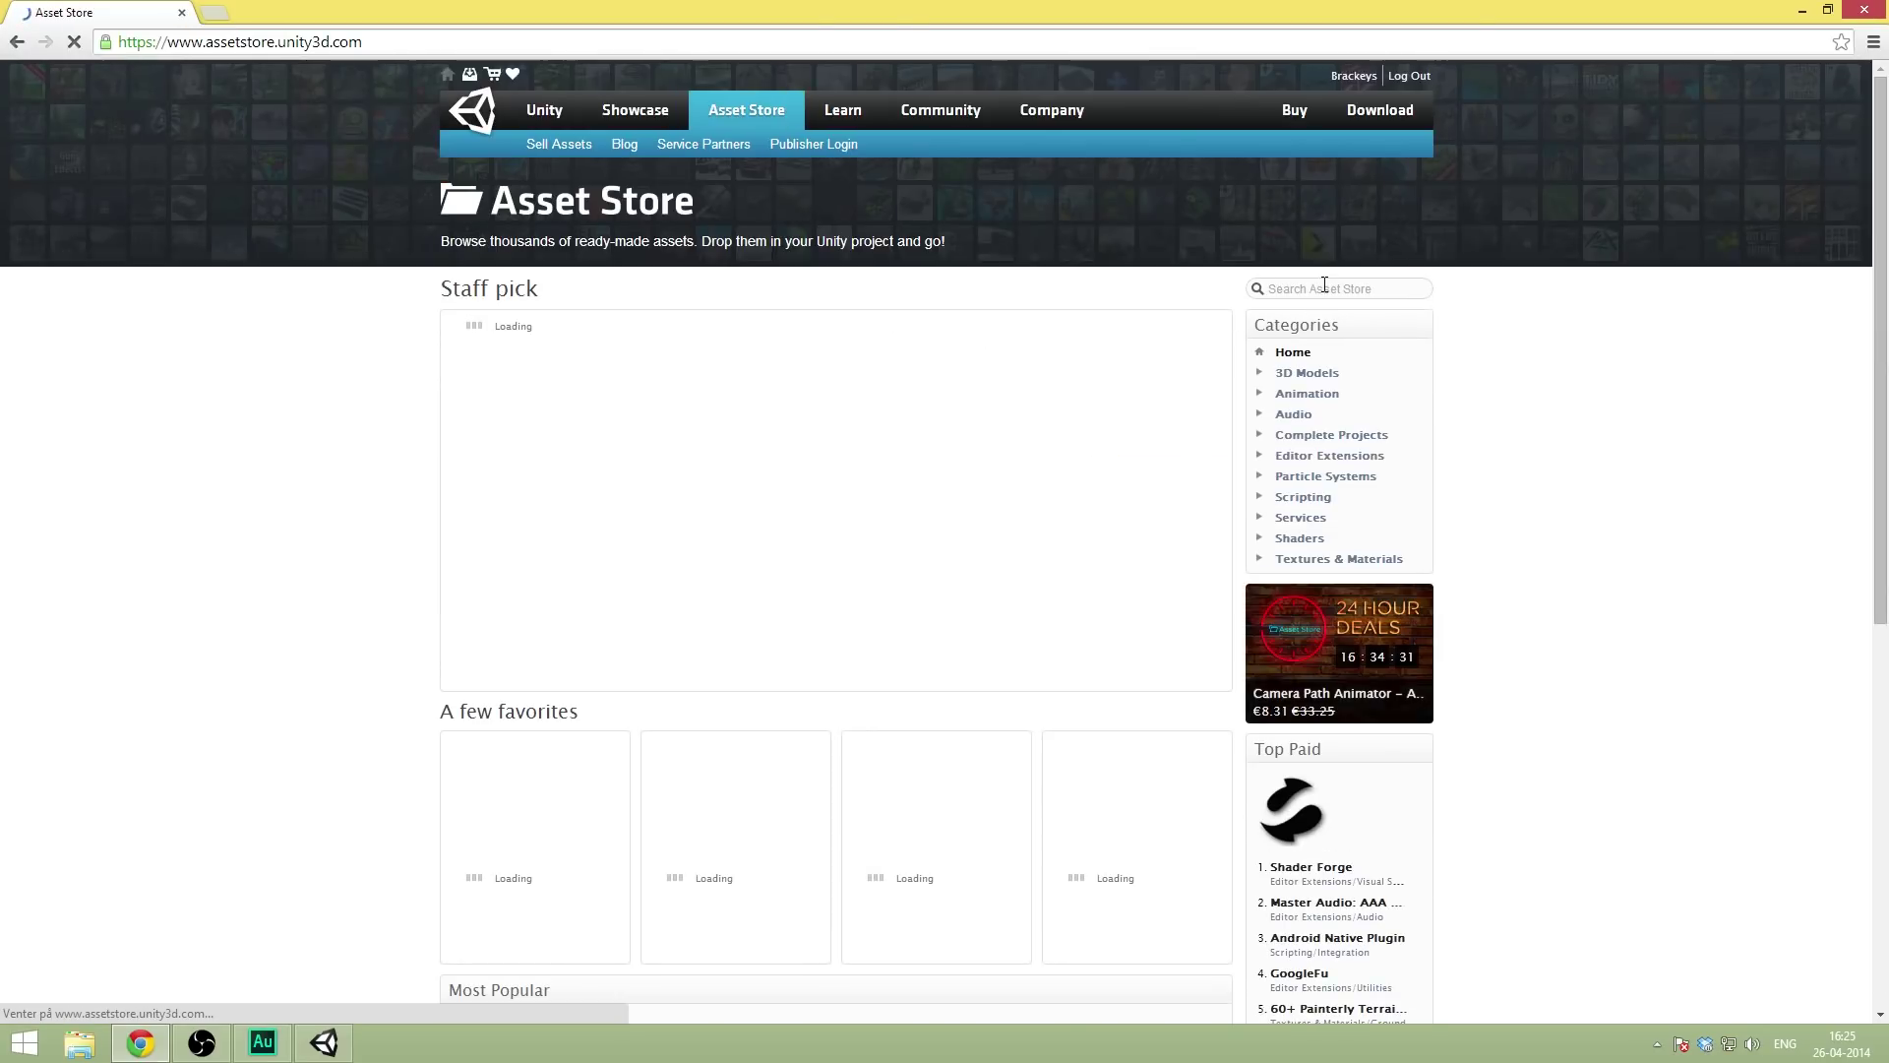
- Search the Asset Store for "sample assets" and open the Sample Assets (beta) package page
left_click(1330, 282)
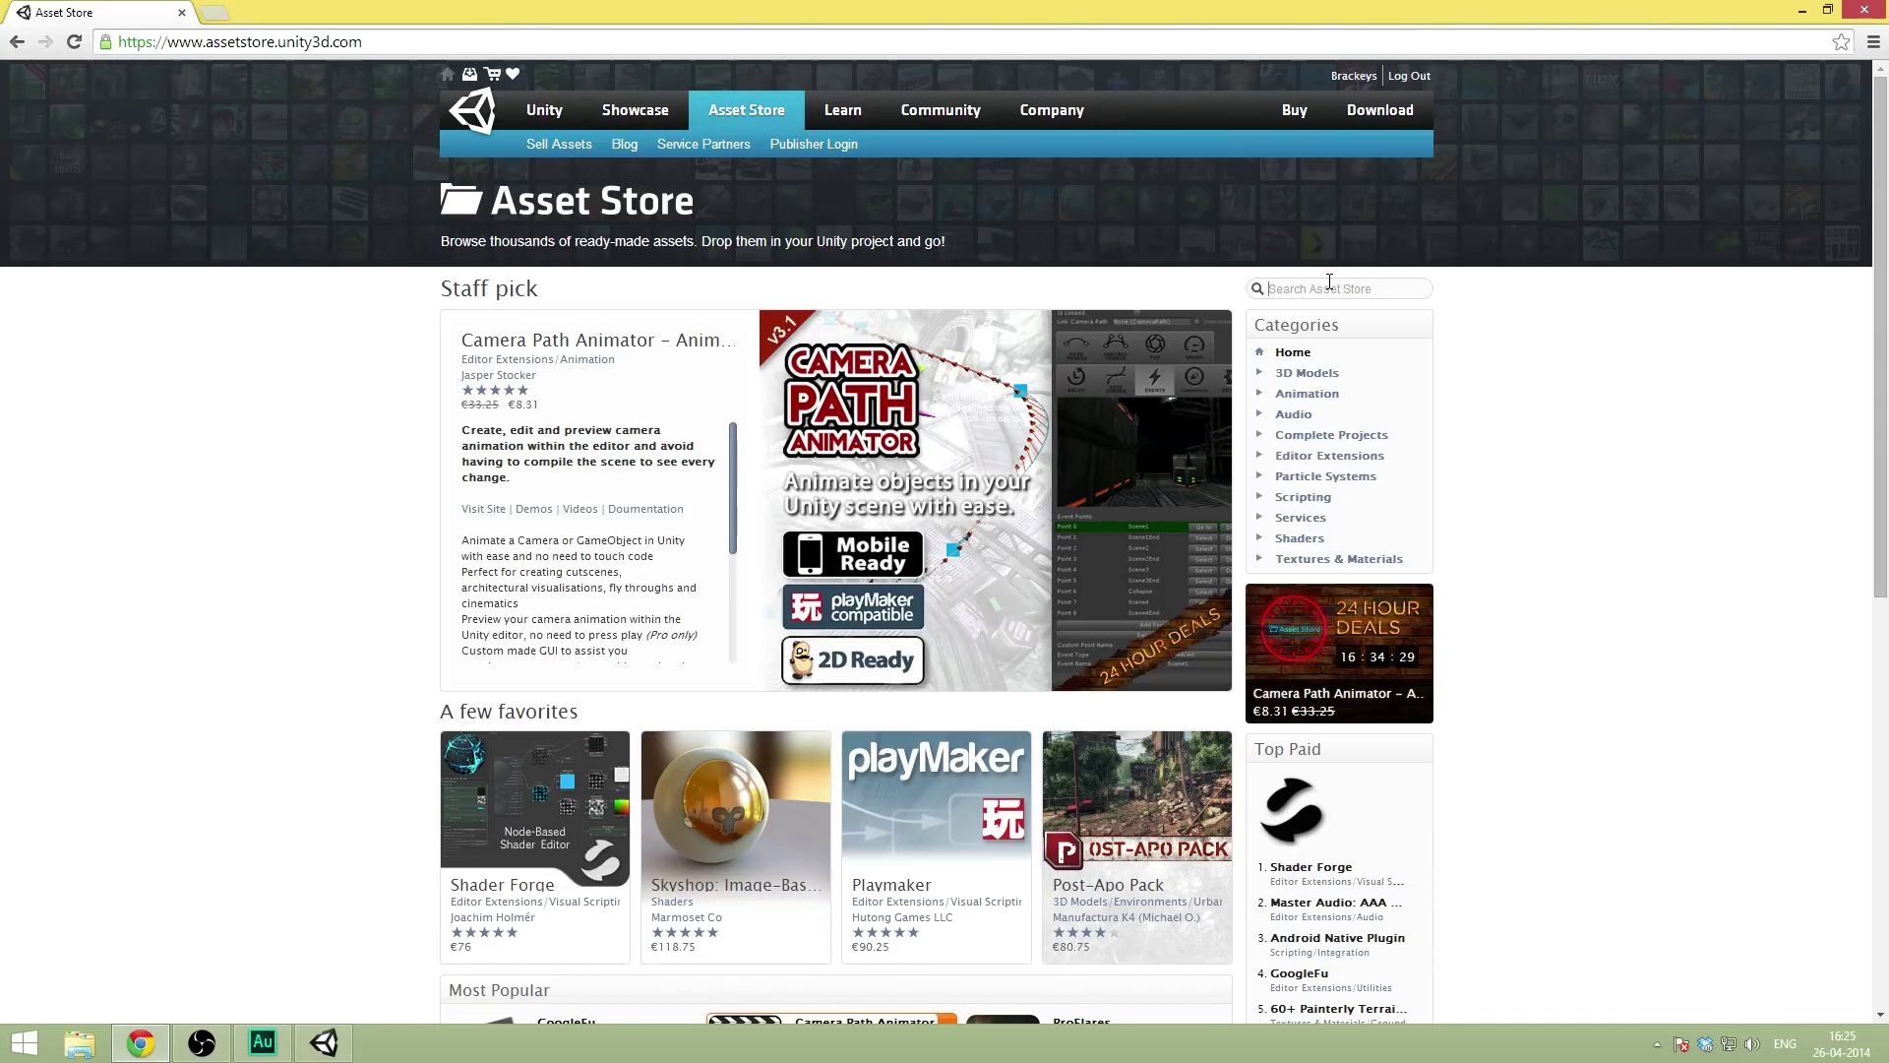
type("sample assets")
key("Return")
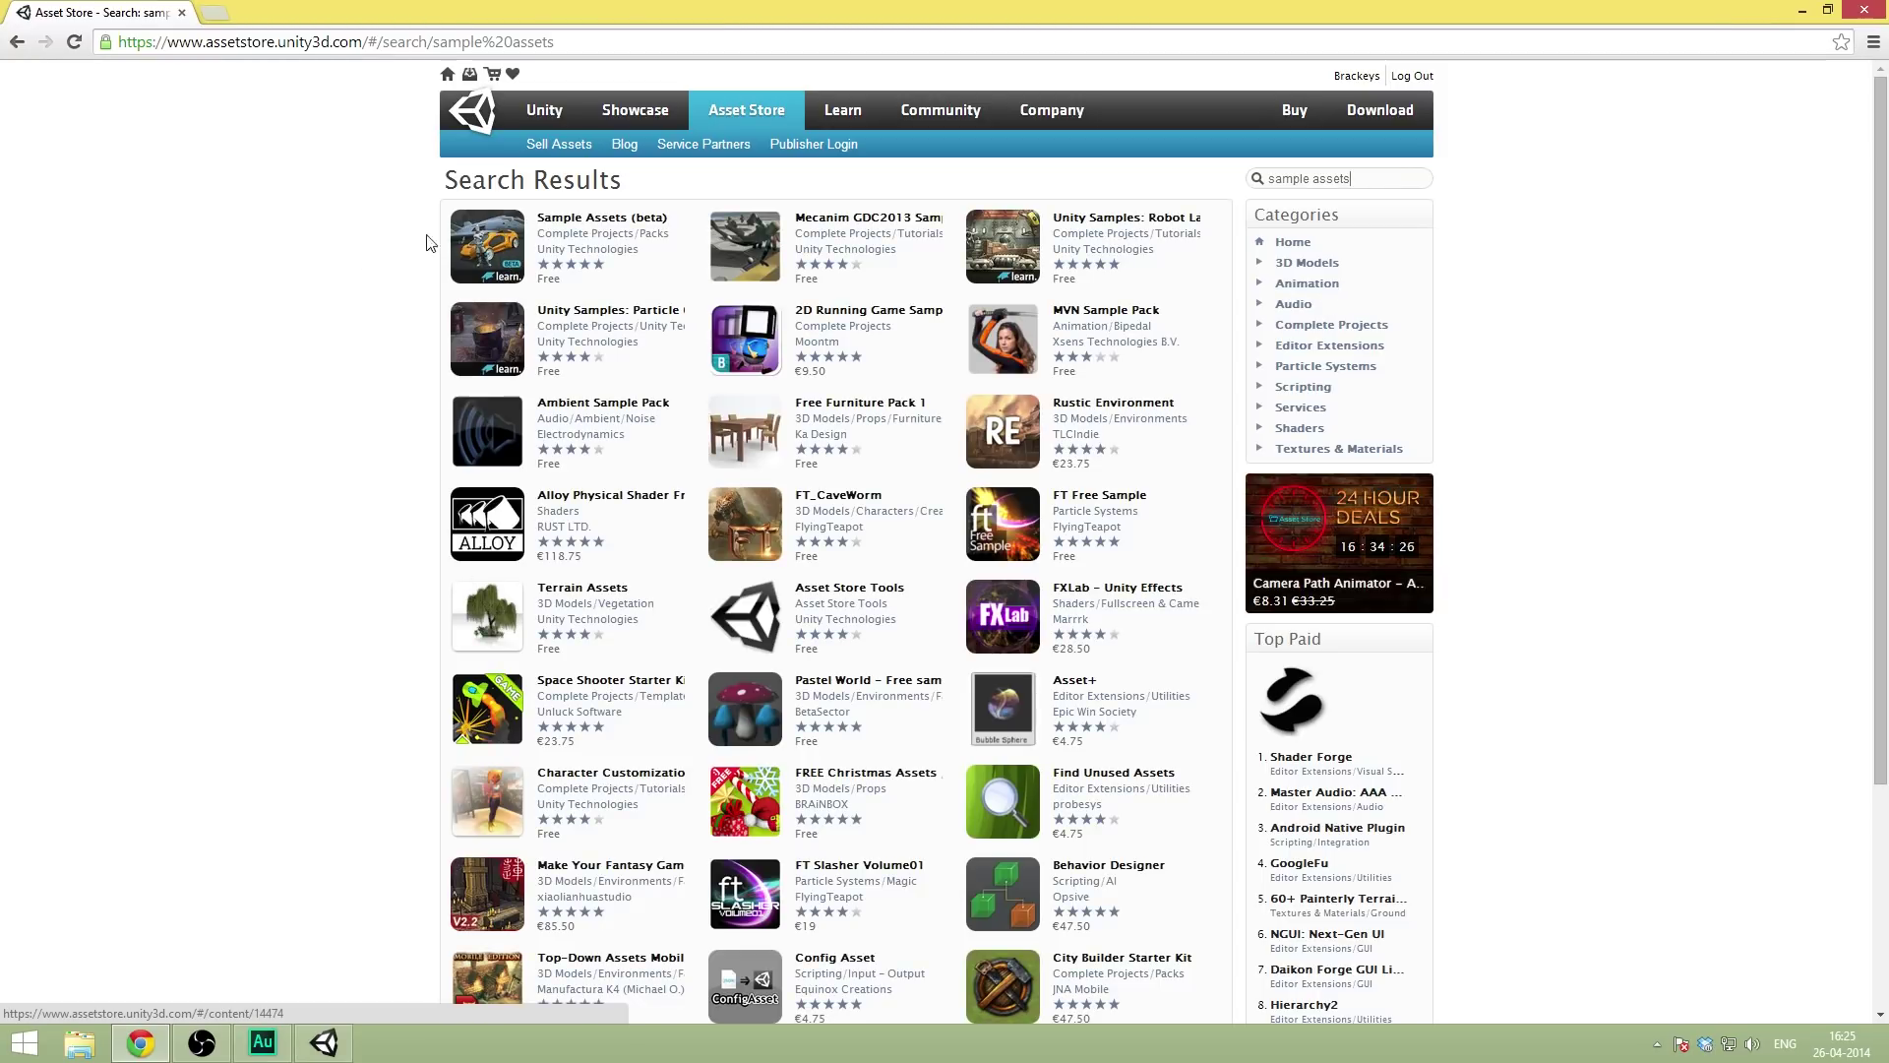
left_click(478, 238)
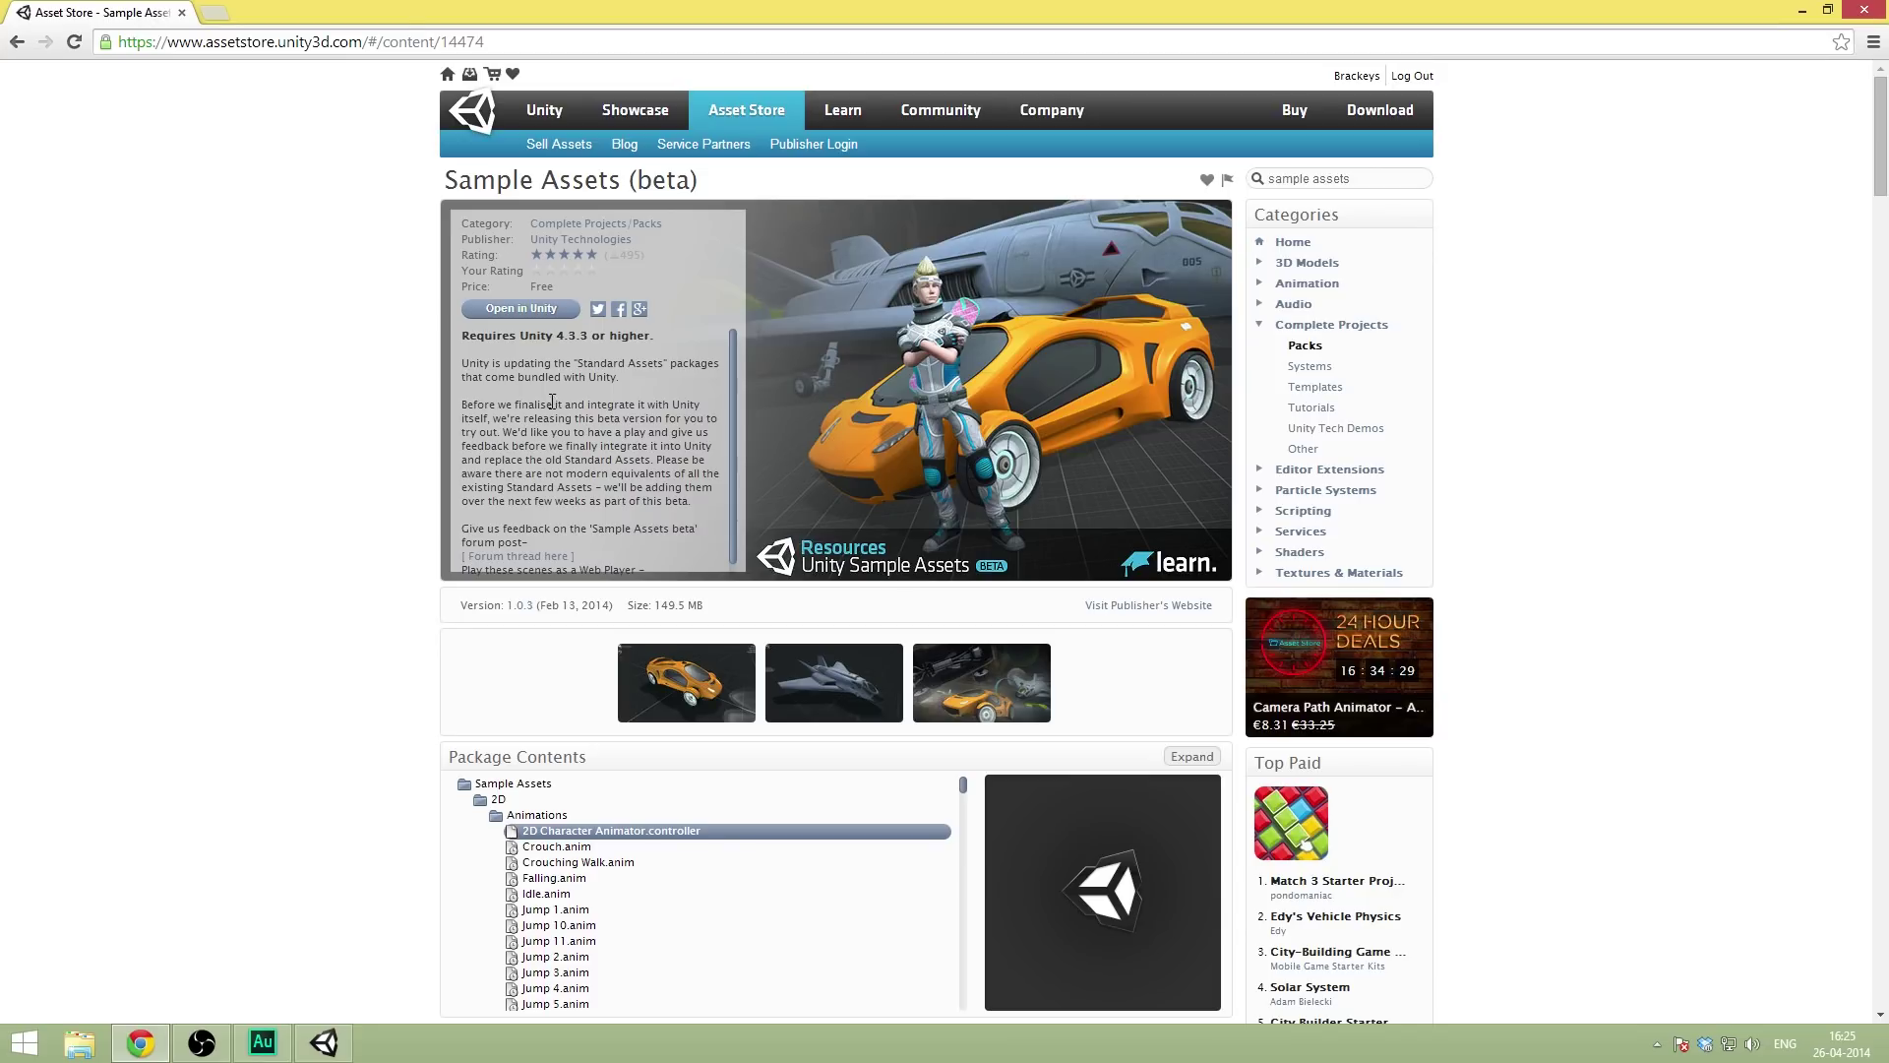
- Open the Sample Assets (beta) package in Unity, allowing the external program to start, and begin importing it
scroll(173, 423, "down", 2)
scroll(178, 423, "up", 2)
left_click(520, 311)
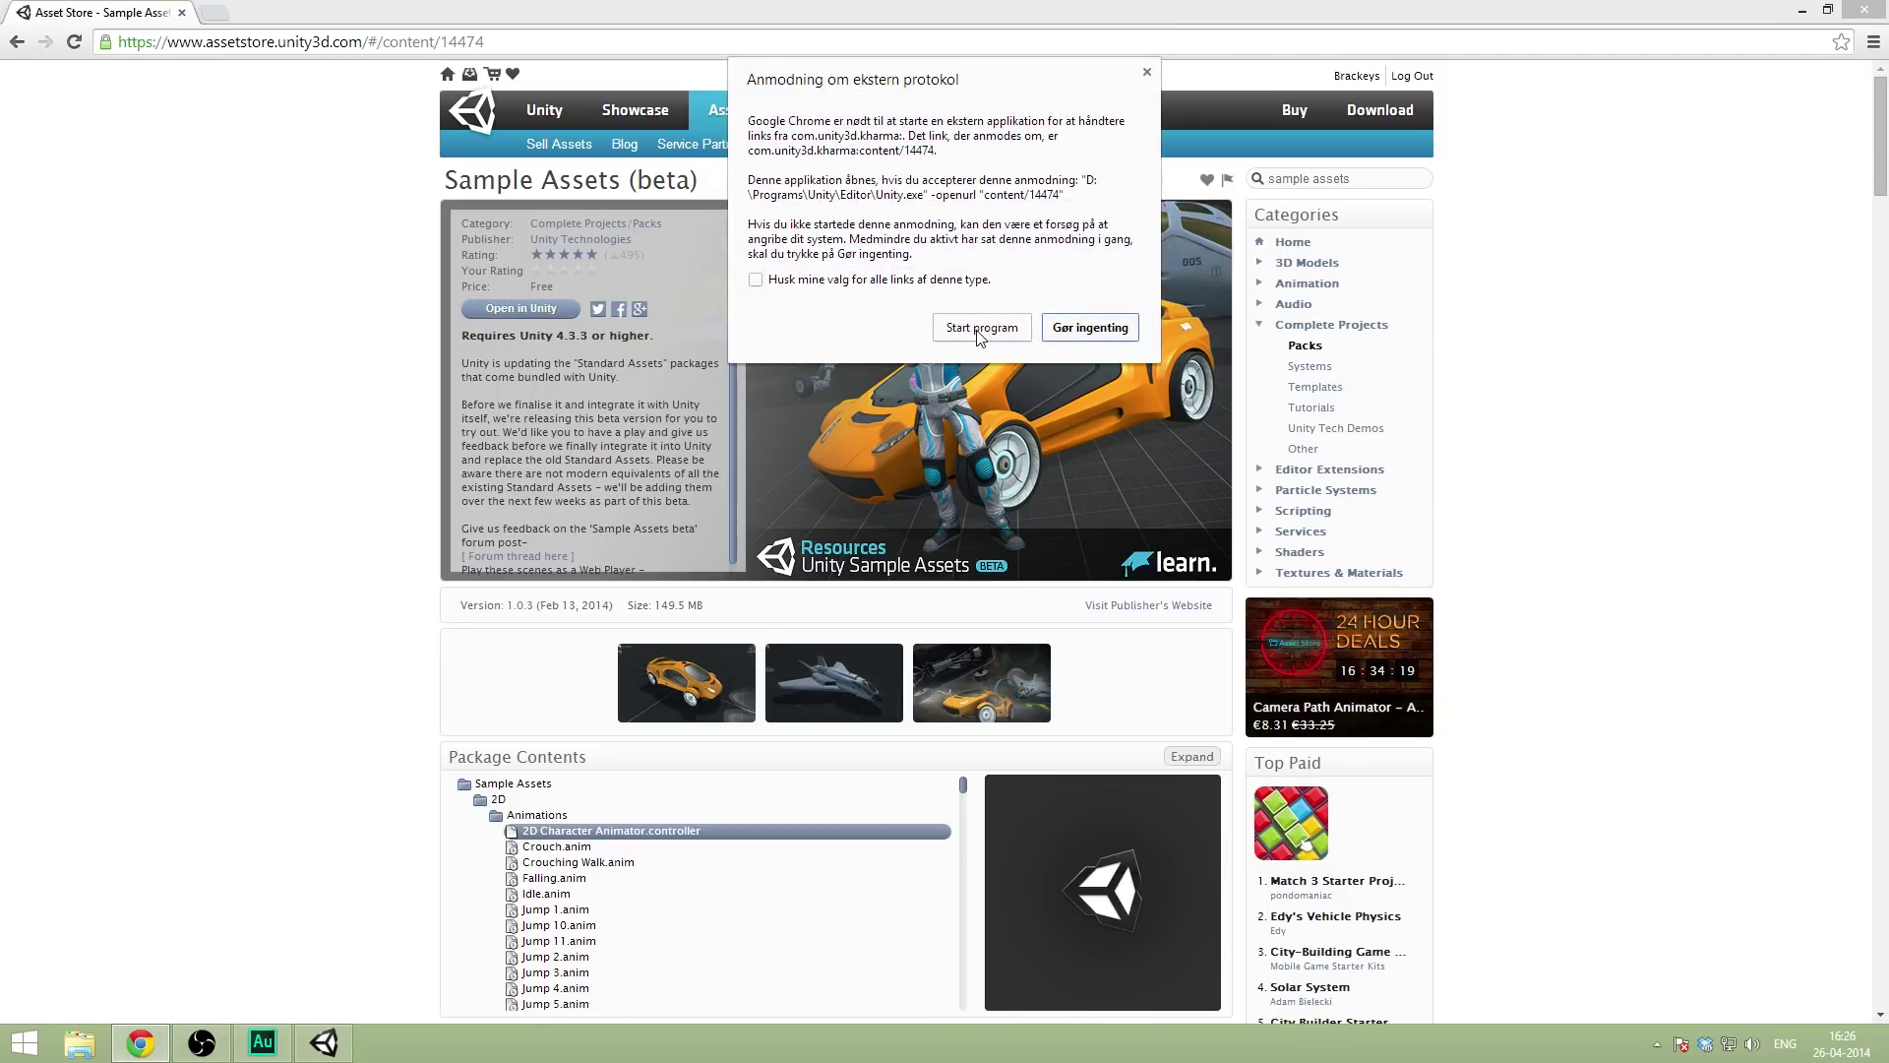
left_click(979, 328)
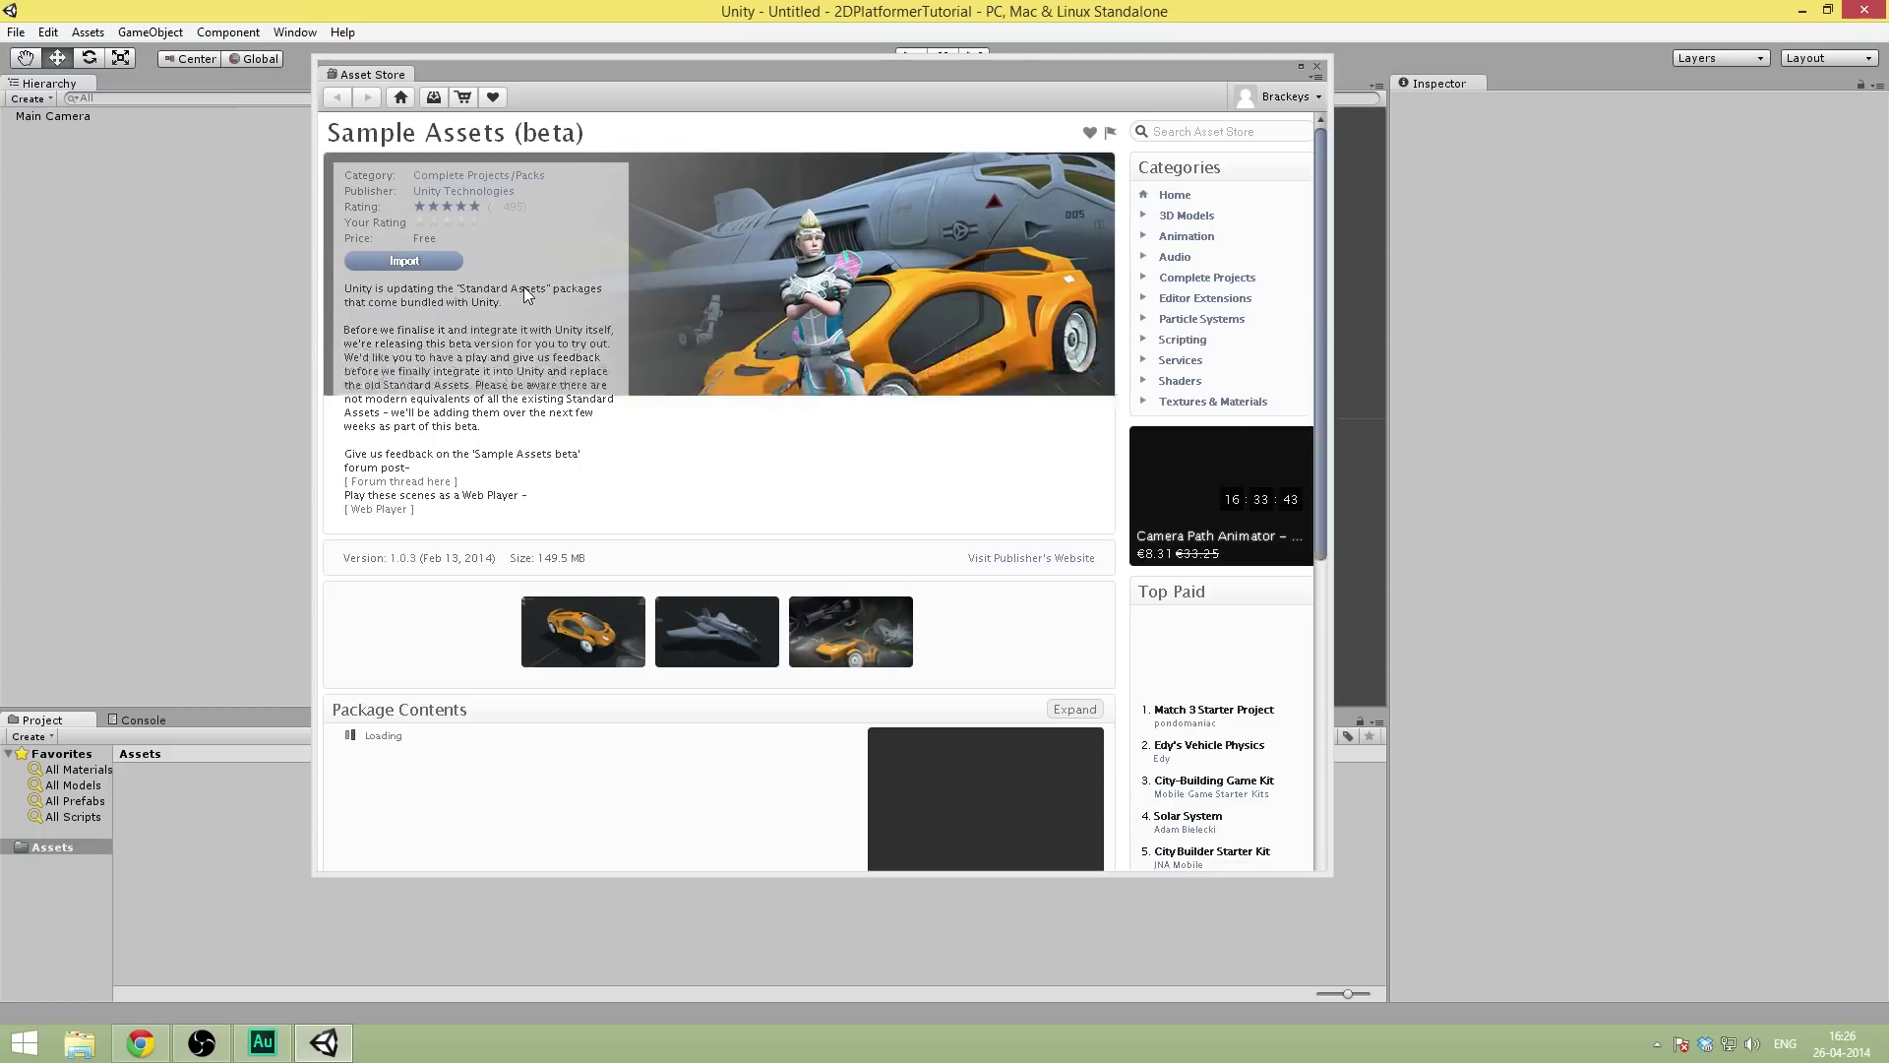
left_click(405, 262)
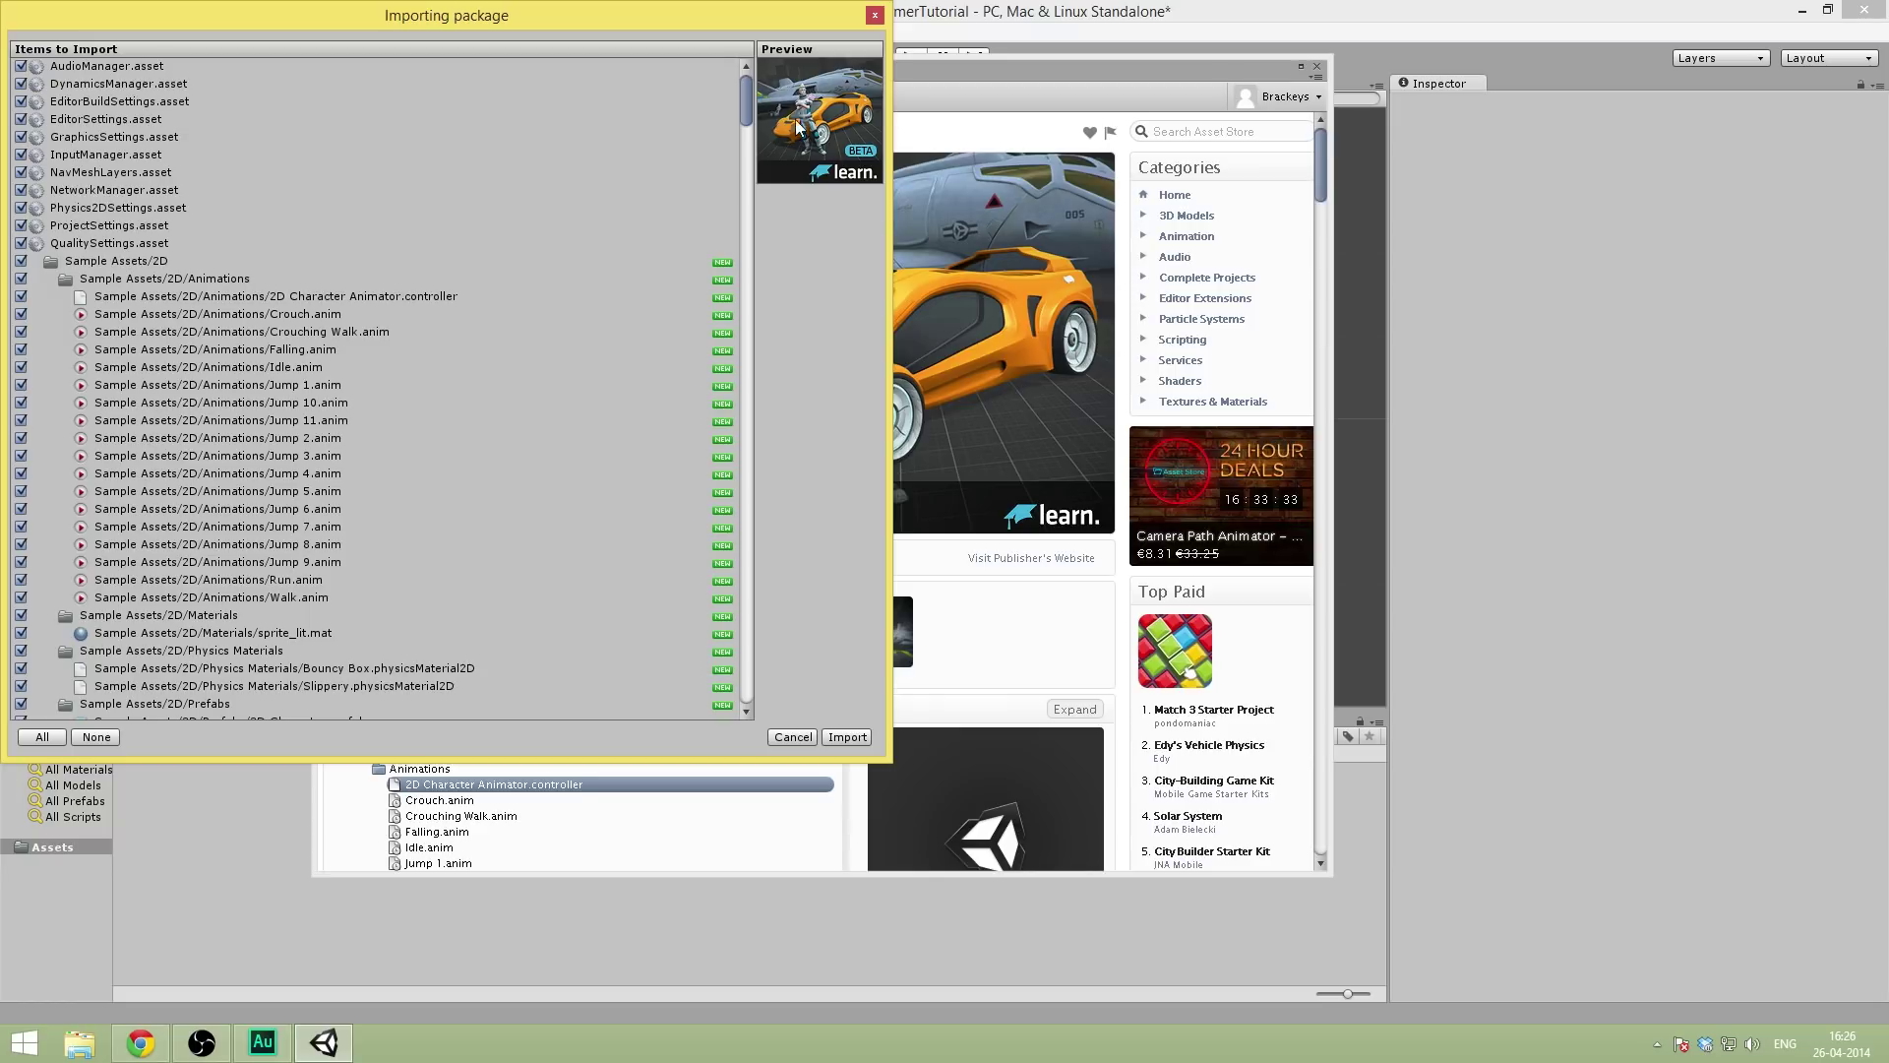
- Deselect all package items, select only the Sample Assets/2D folder with its contents, and import it
mouse_move(744, 104)
left_mouse_down()
mouse_move(779, 620)
mouse_move(741, 84)
left_mouse_up()
left_click(95, 737)
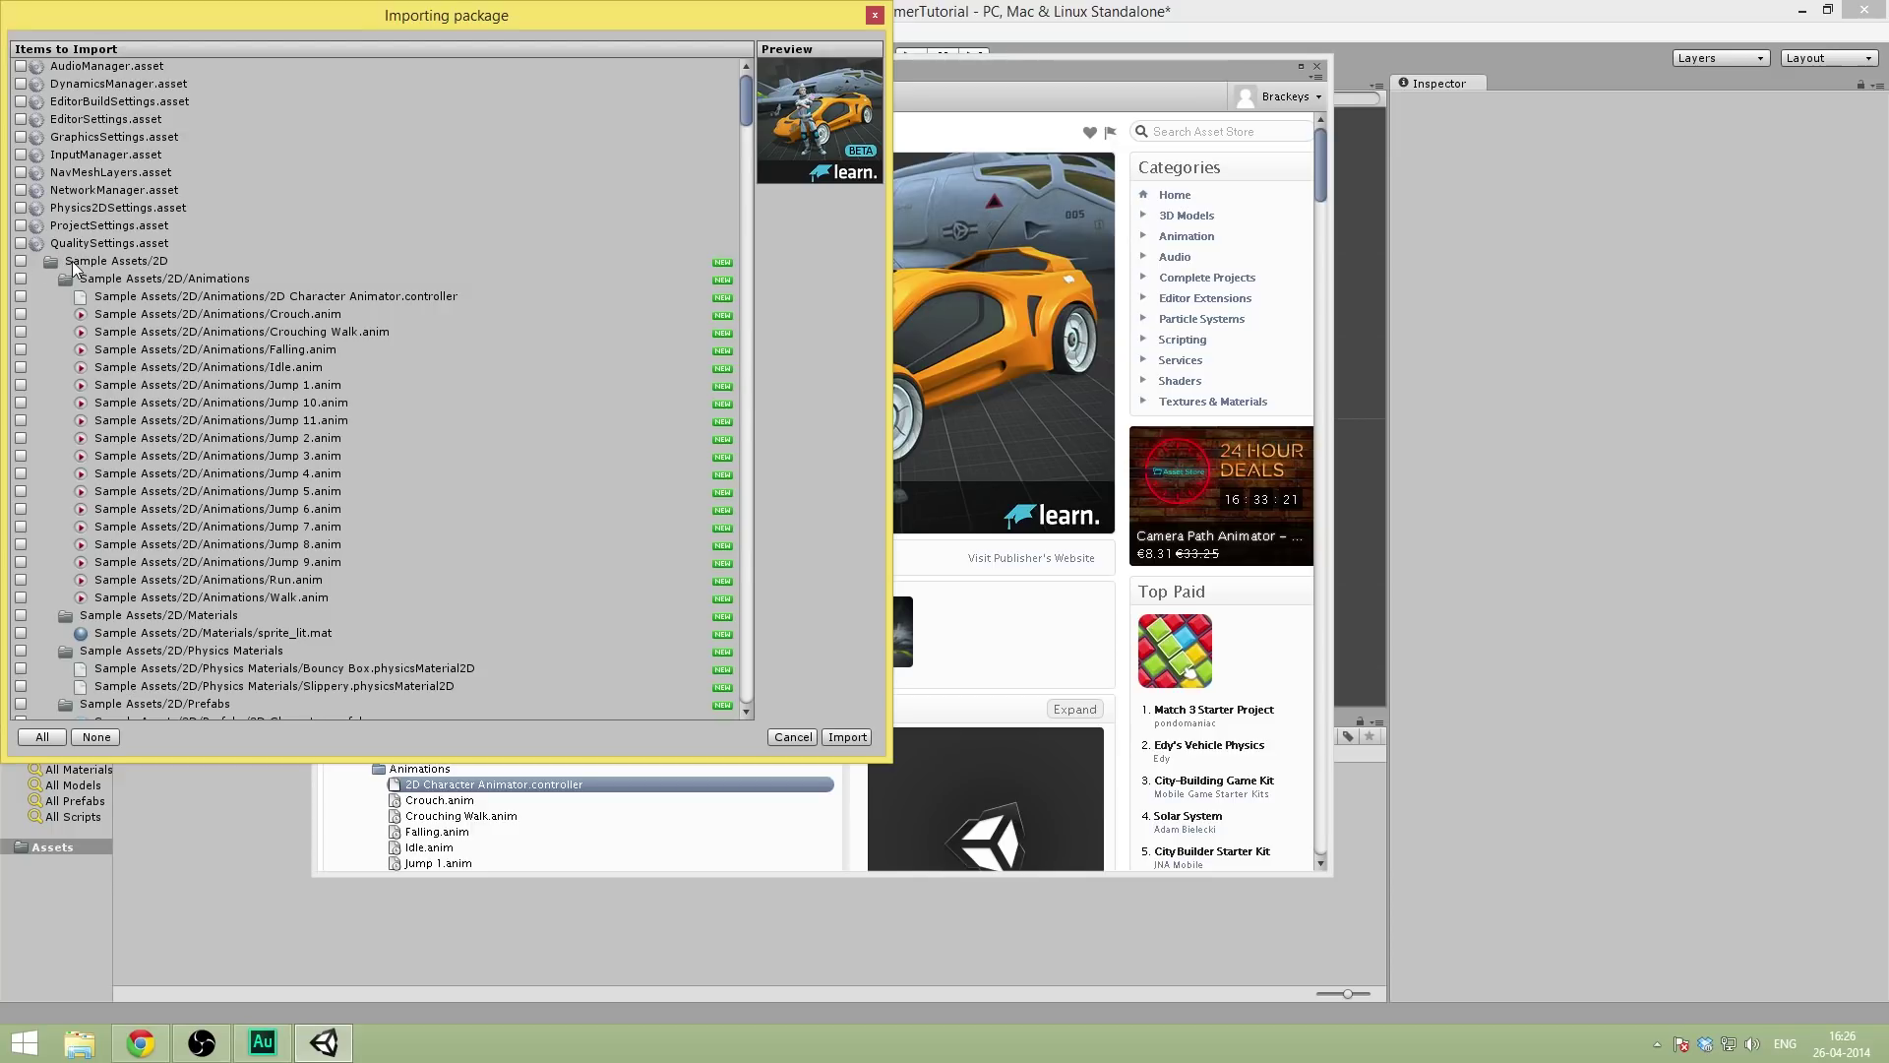
left_click(22, 262)
mouse_move(746, 94)
left_mouse_down()
mouse_move(765, 134)
mouse_move(765, 98)
left_mouse_up()
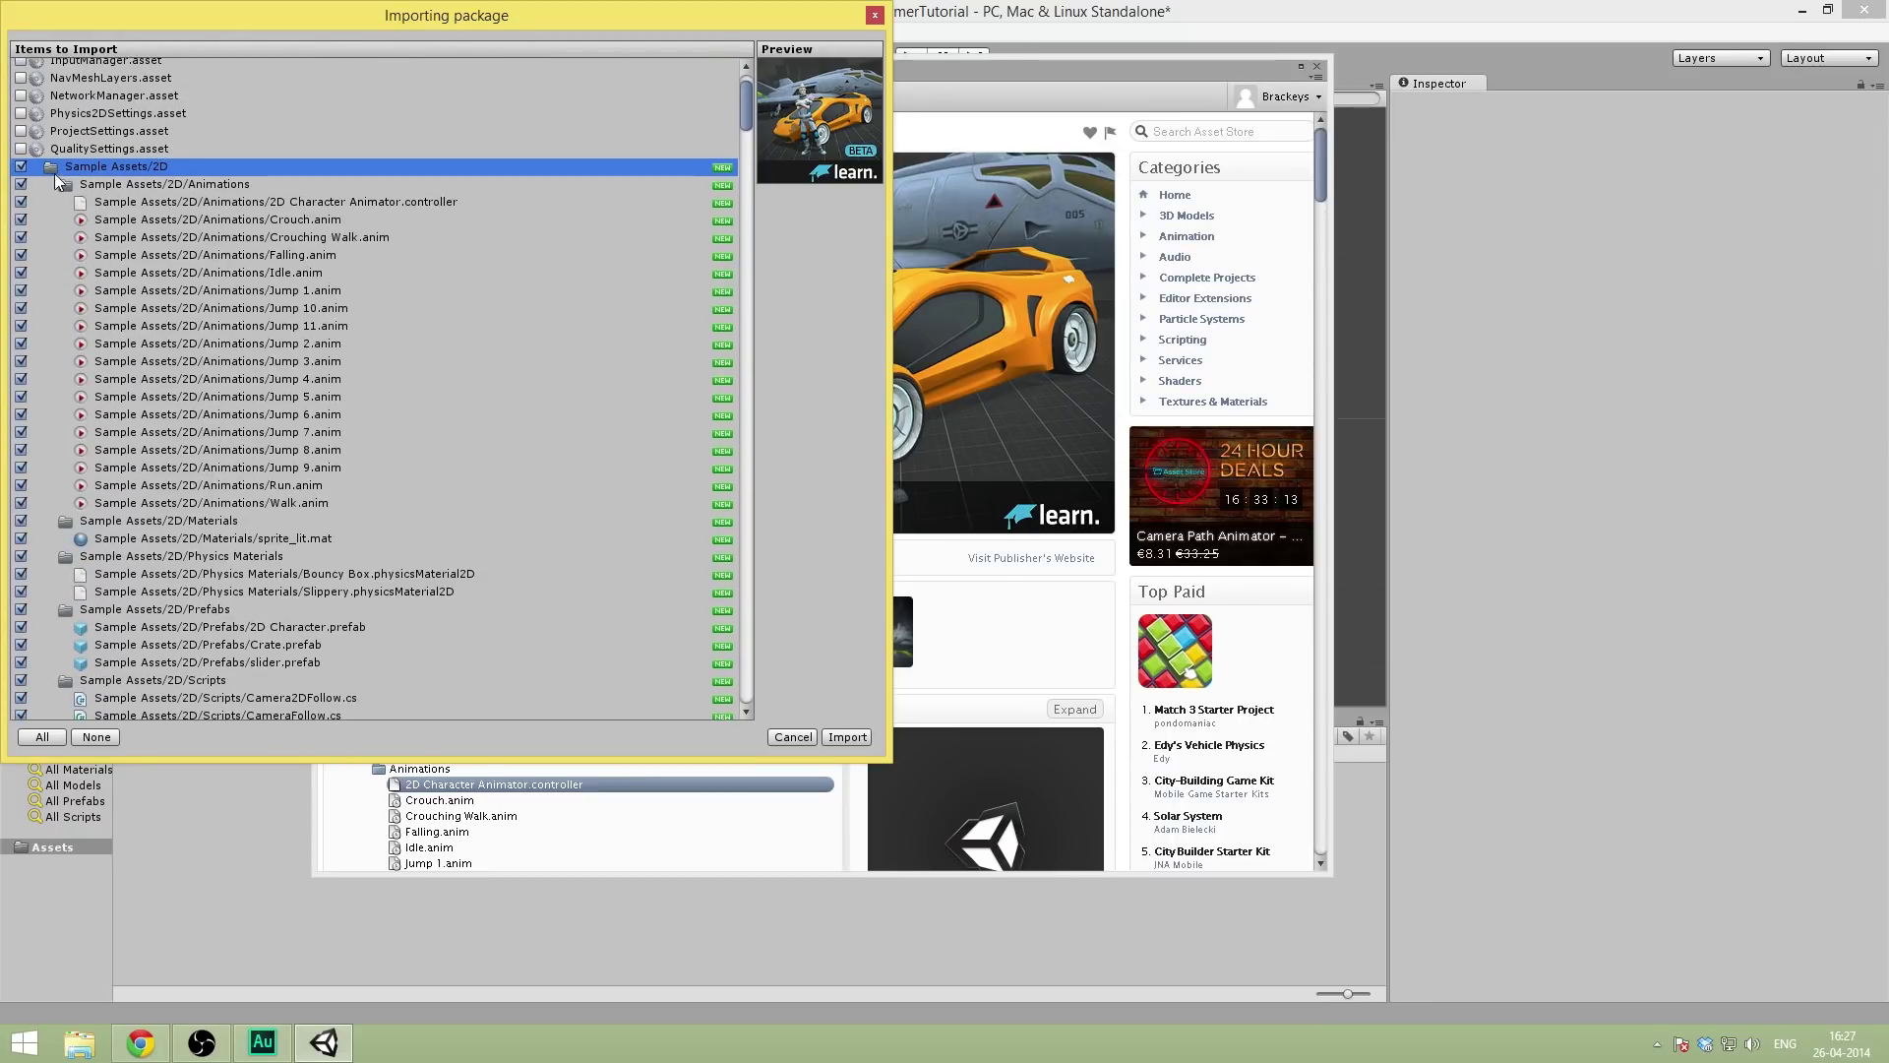
left_click(854, 738)
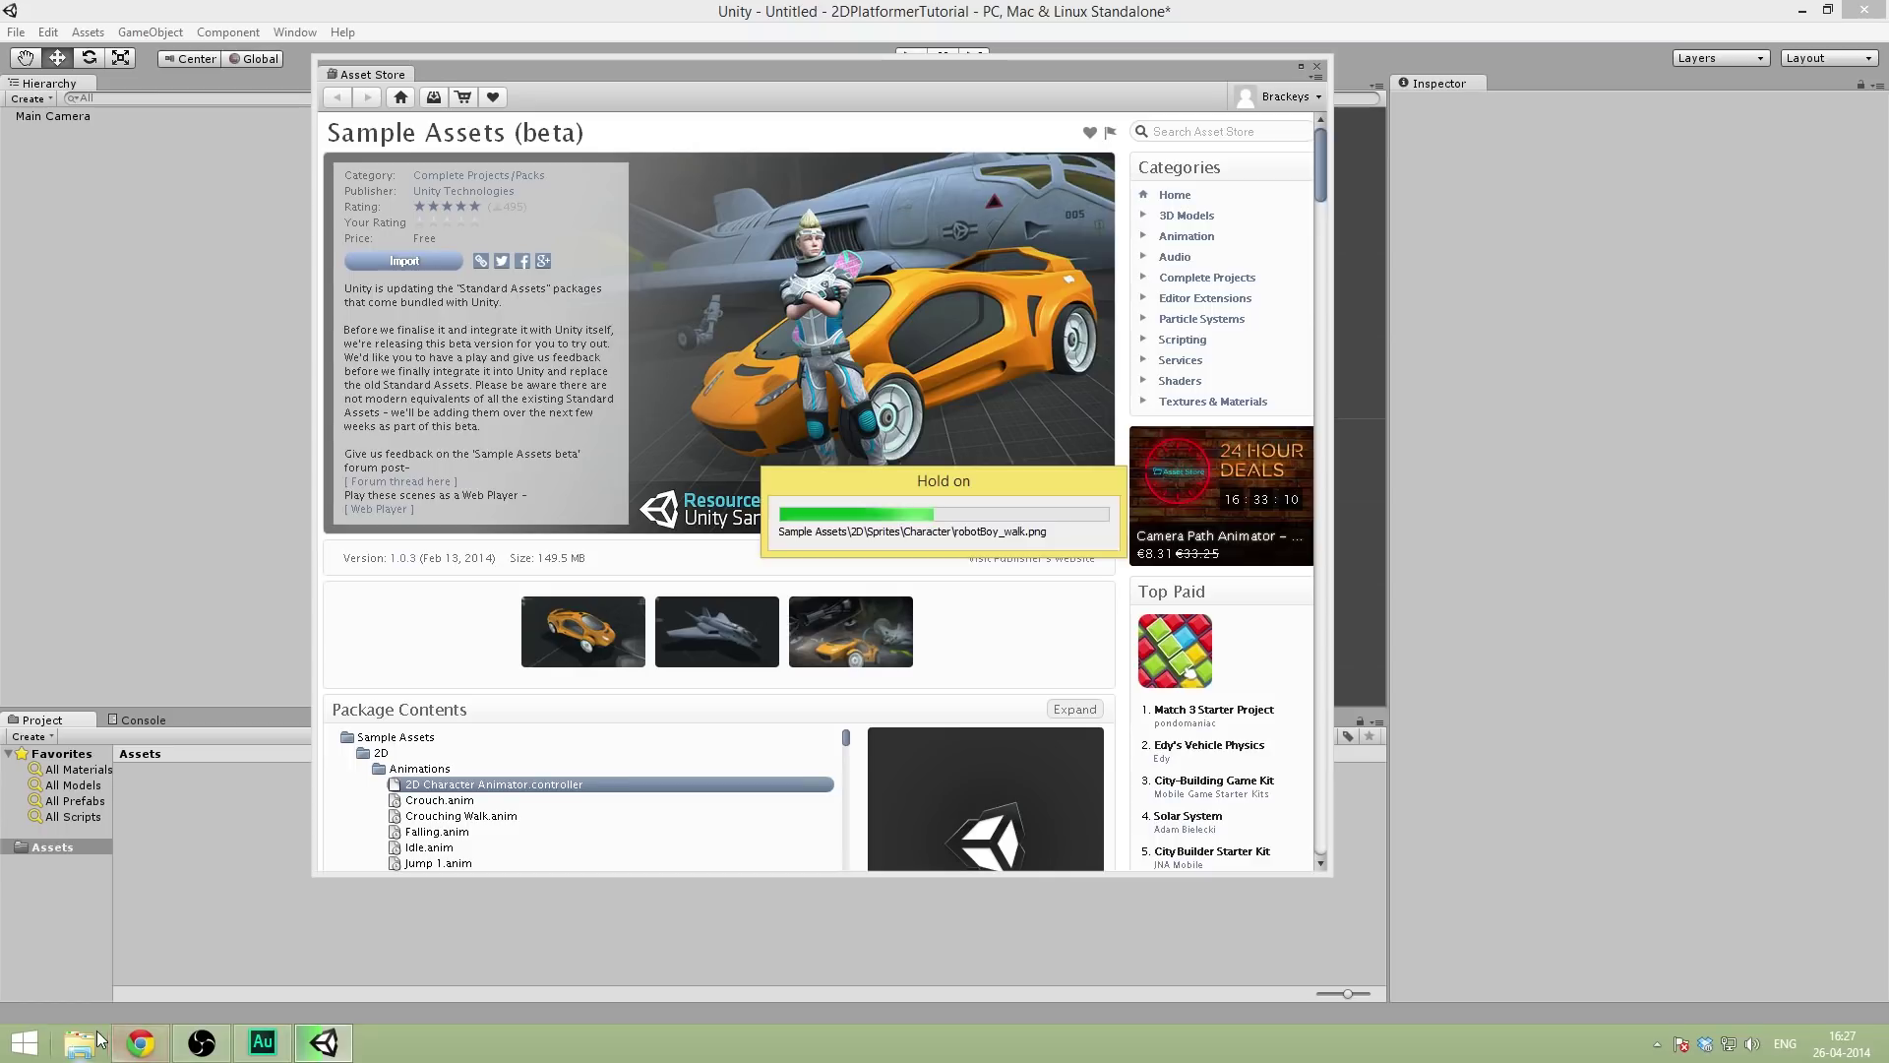
- Close the Chrome browser and Unity's Asset Store window
left_click(141, 1042)
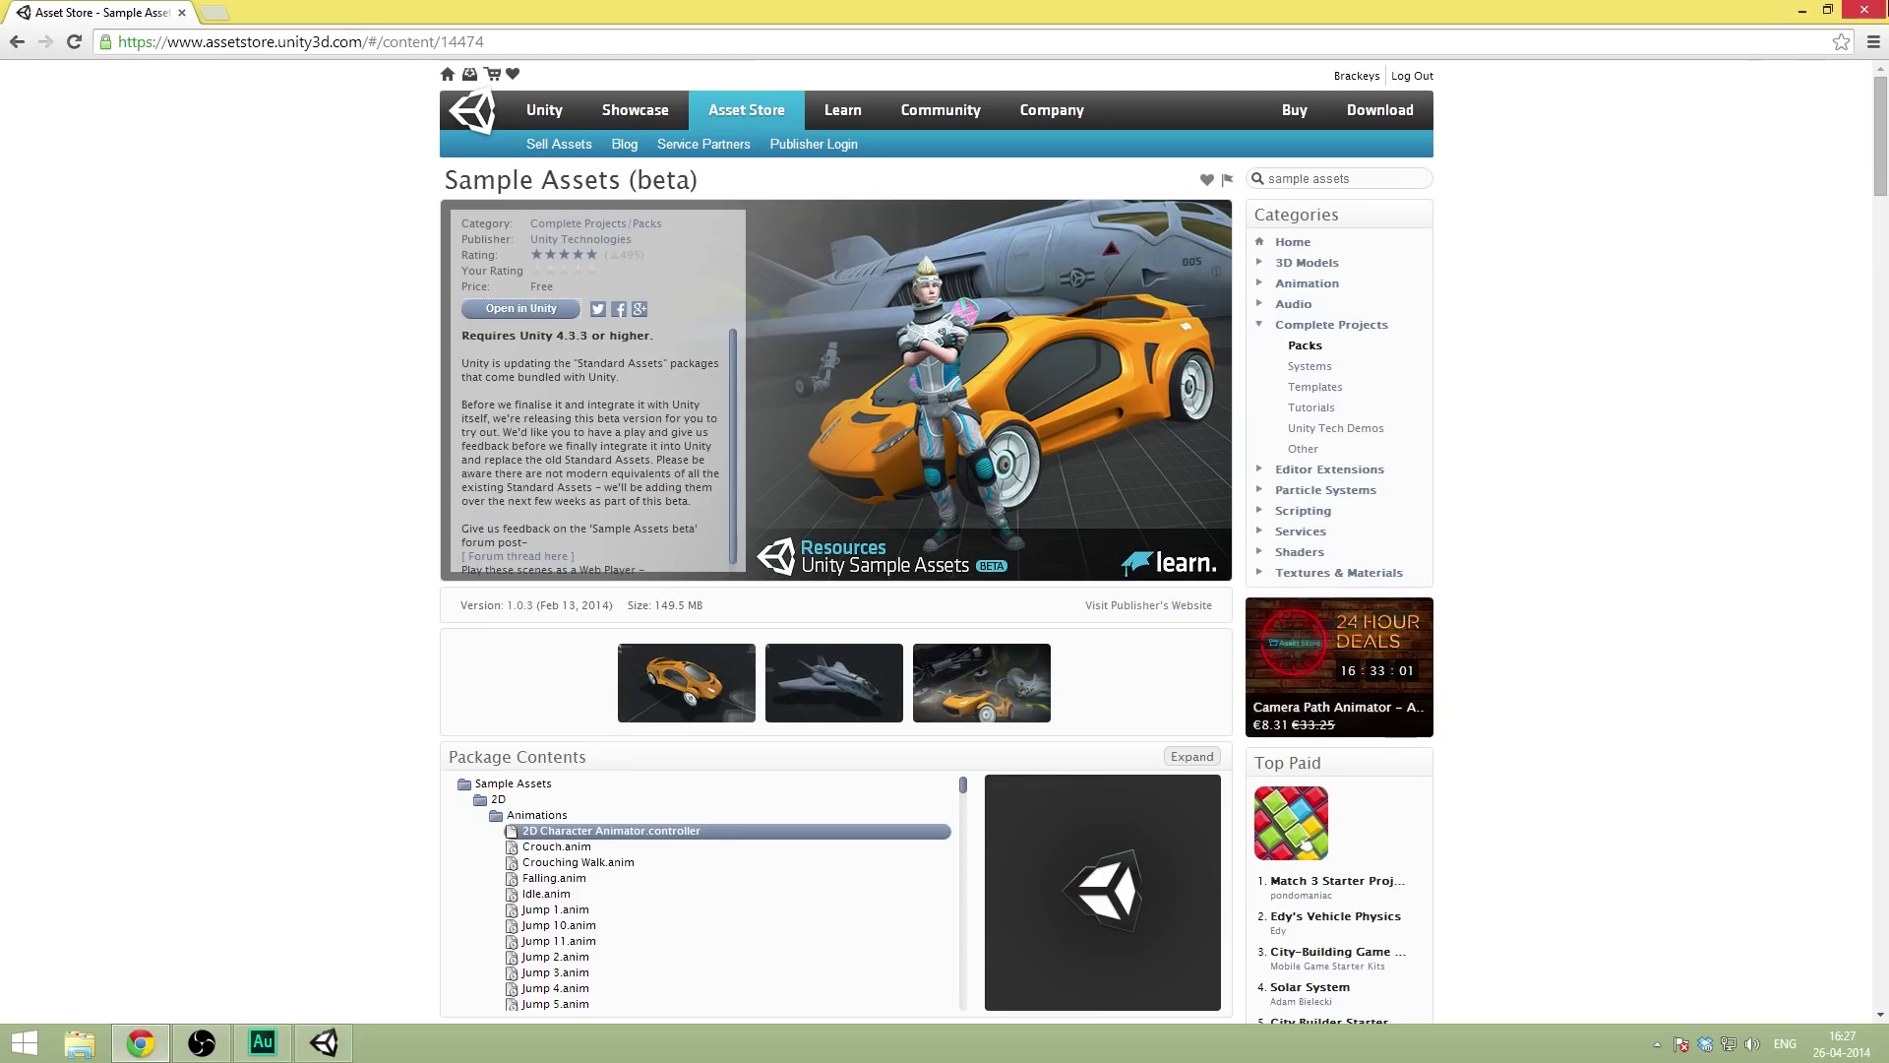
left_click(1864, 10)
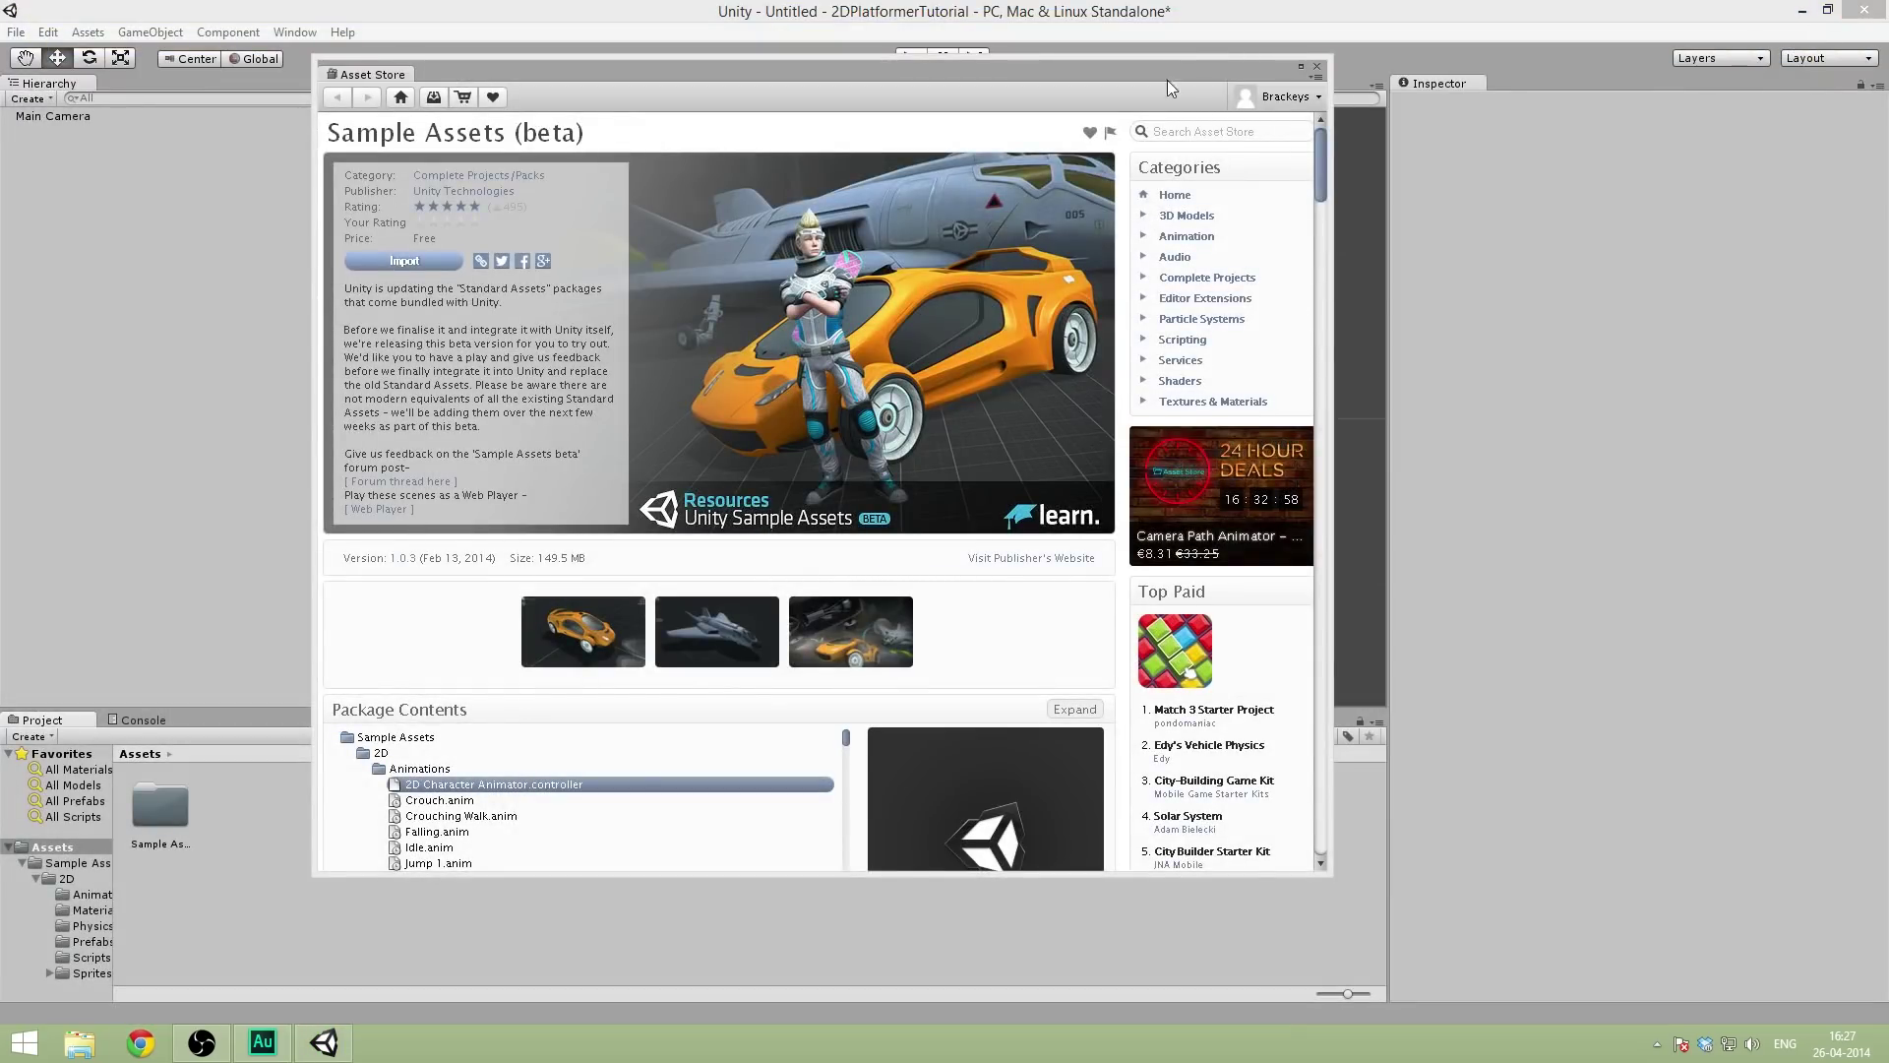
left_click(1317, 68)
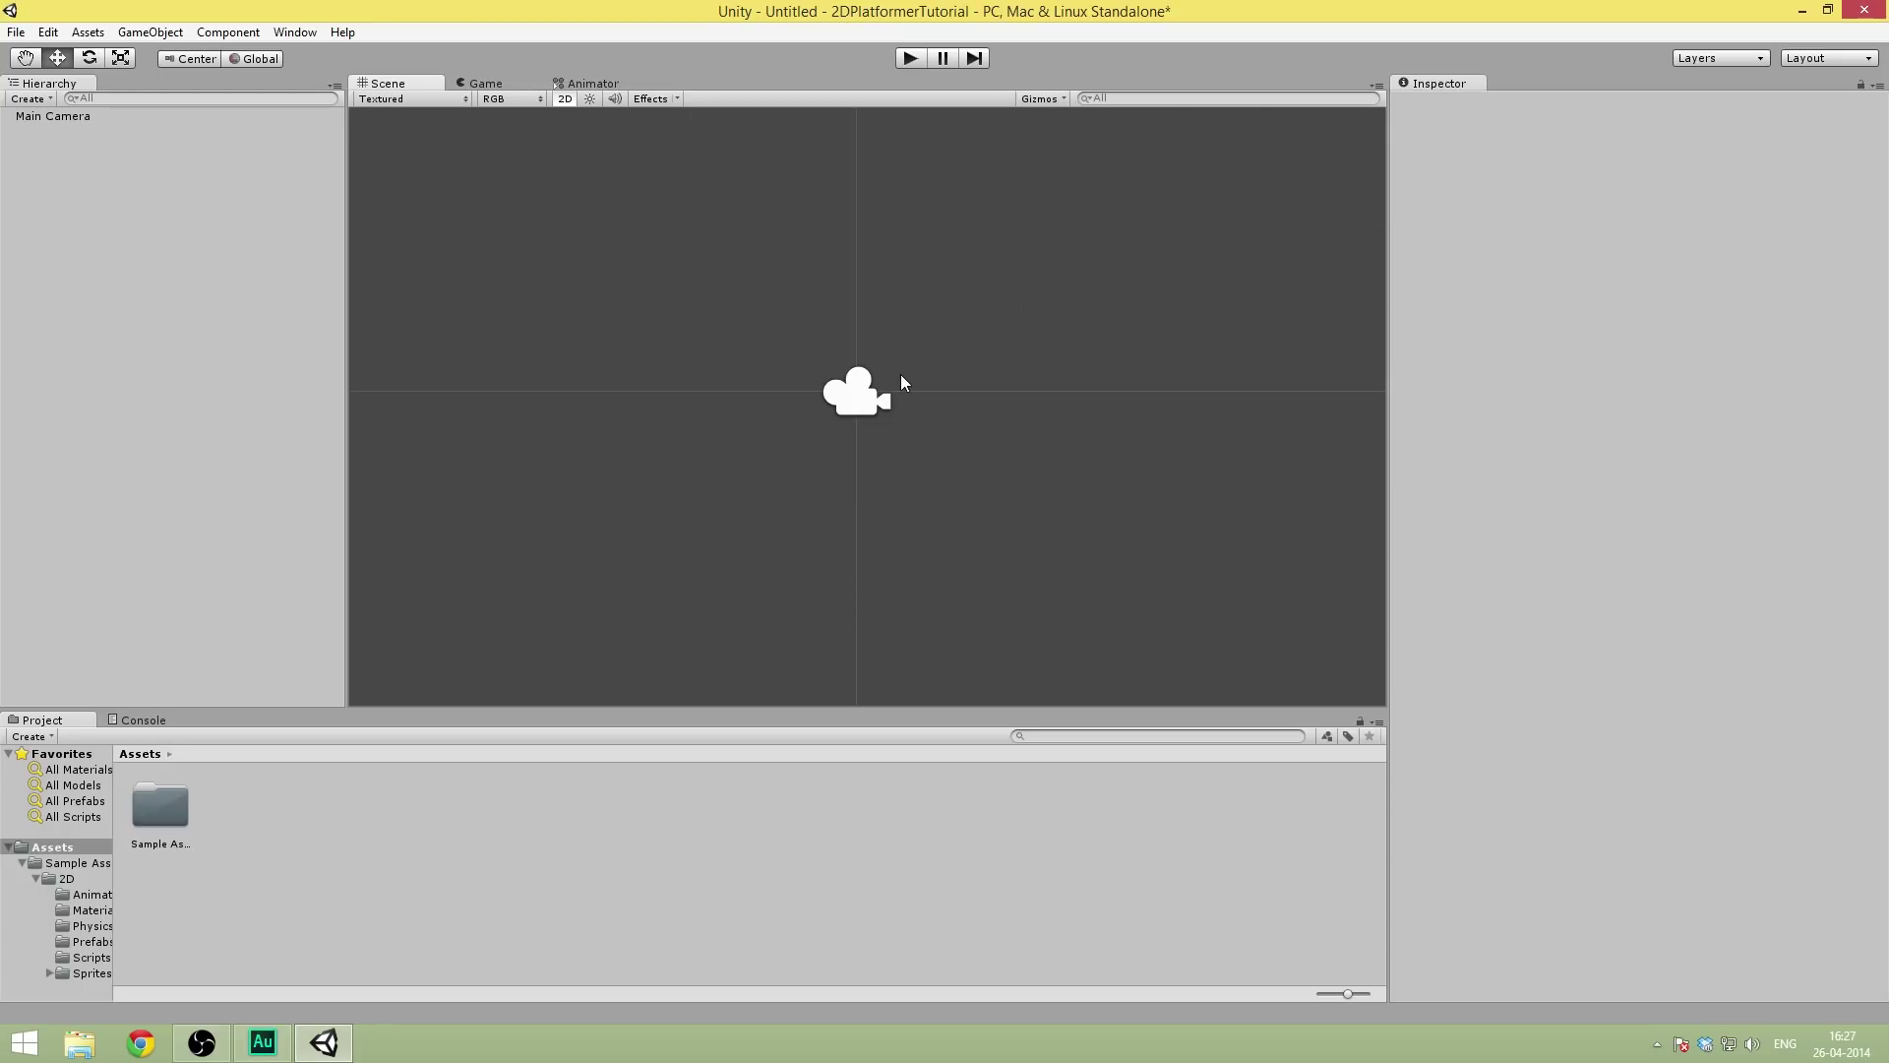
- Rename the 2D Character prefab in the Sample Assets/2D/Prefabs folder as Player
double_click(160, 806)
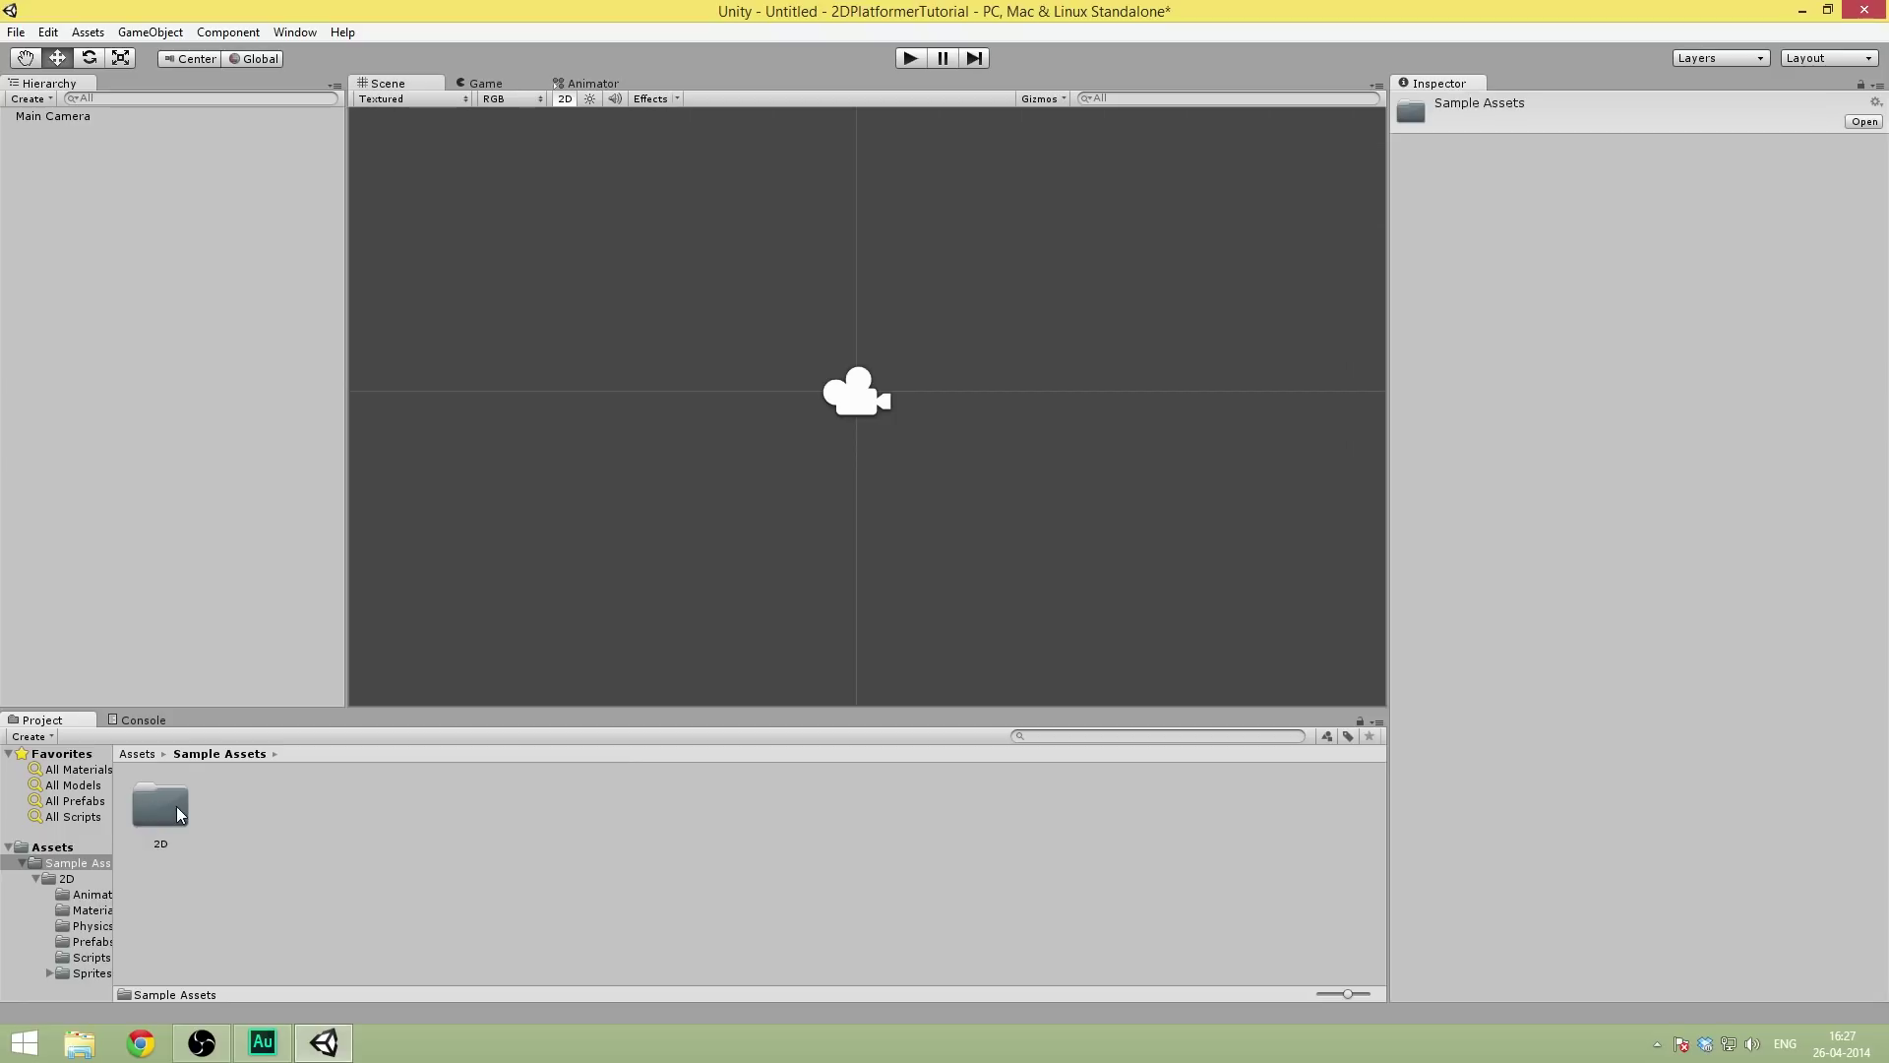
double_click(177, 802)
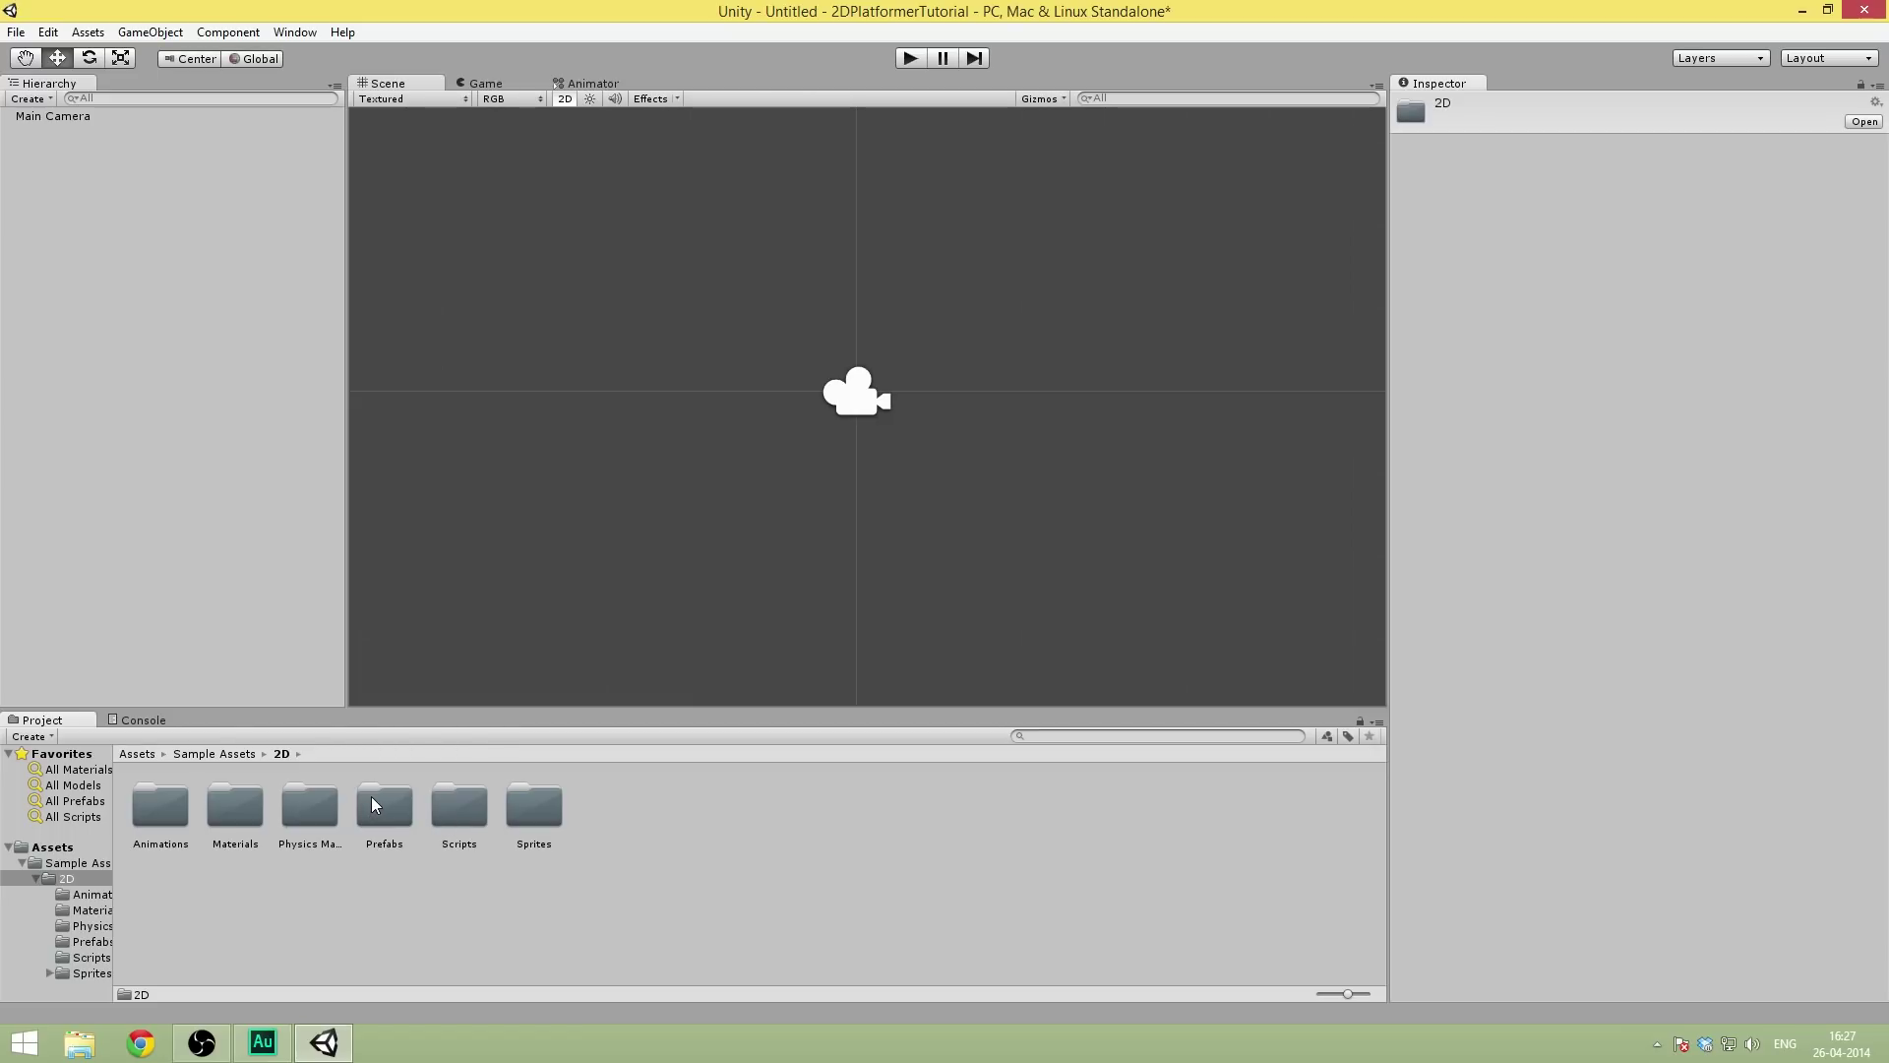
double_click(375, 805)
left_click(156, 816)
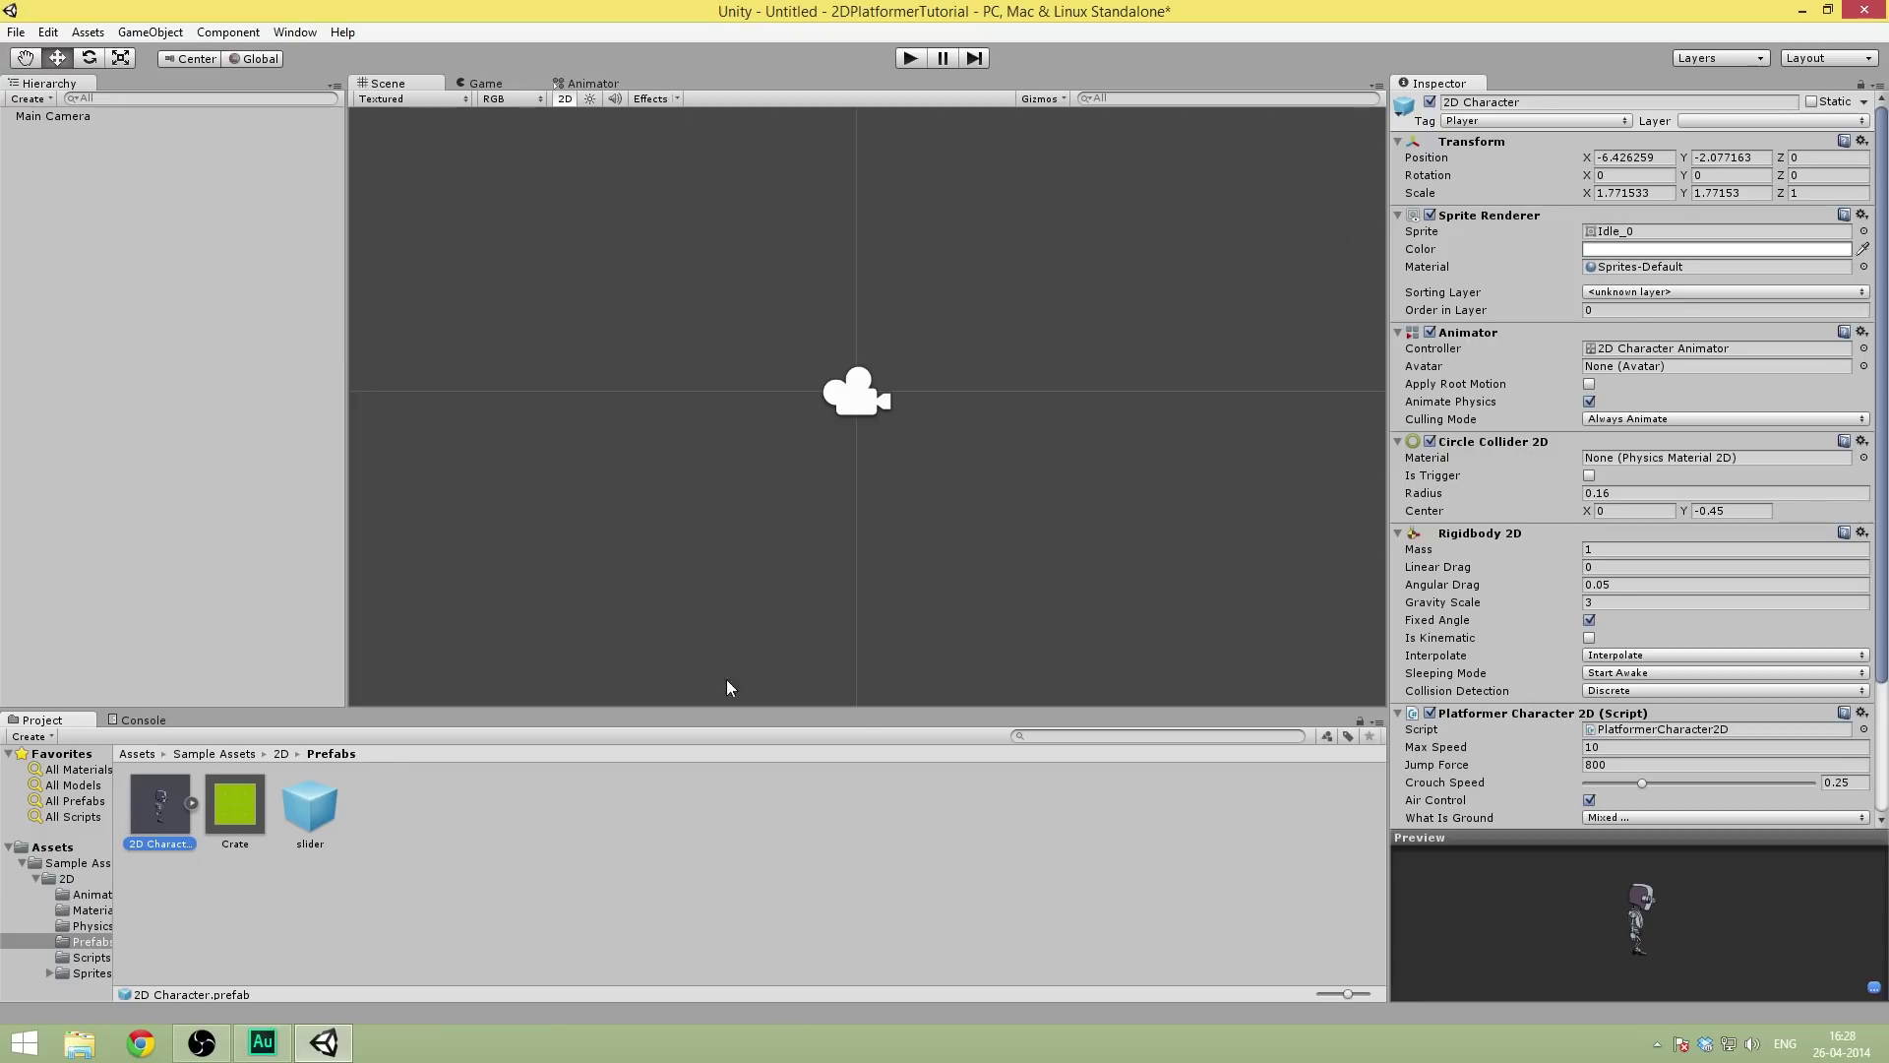
left_click(1566, 100)
type("Player")
key("Return")
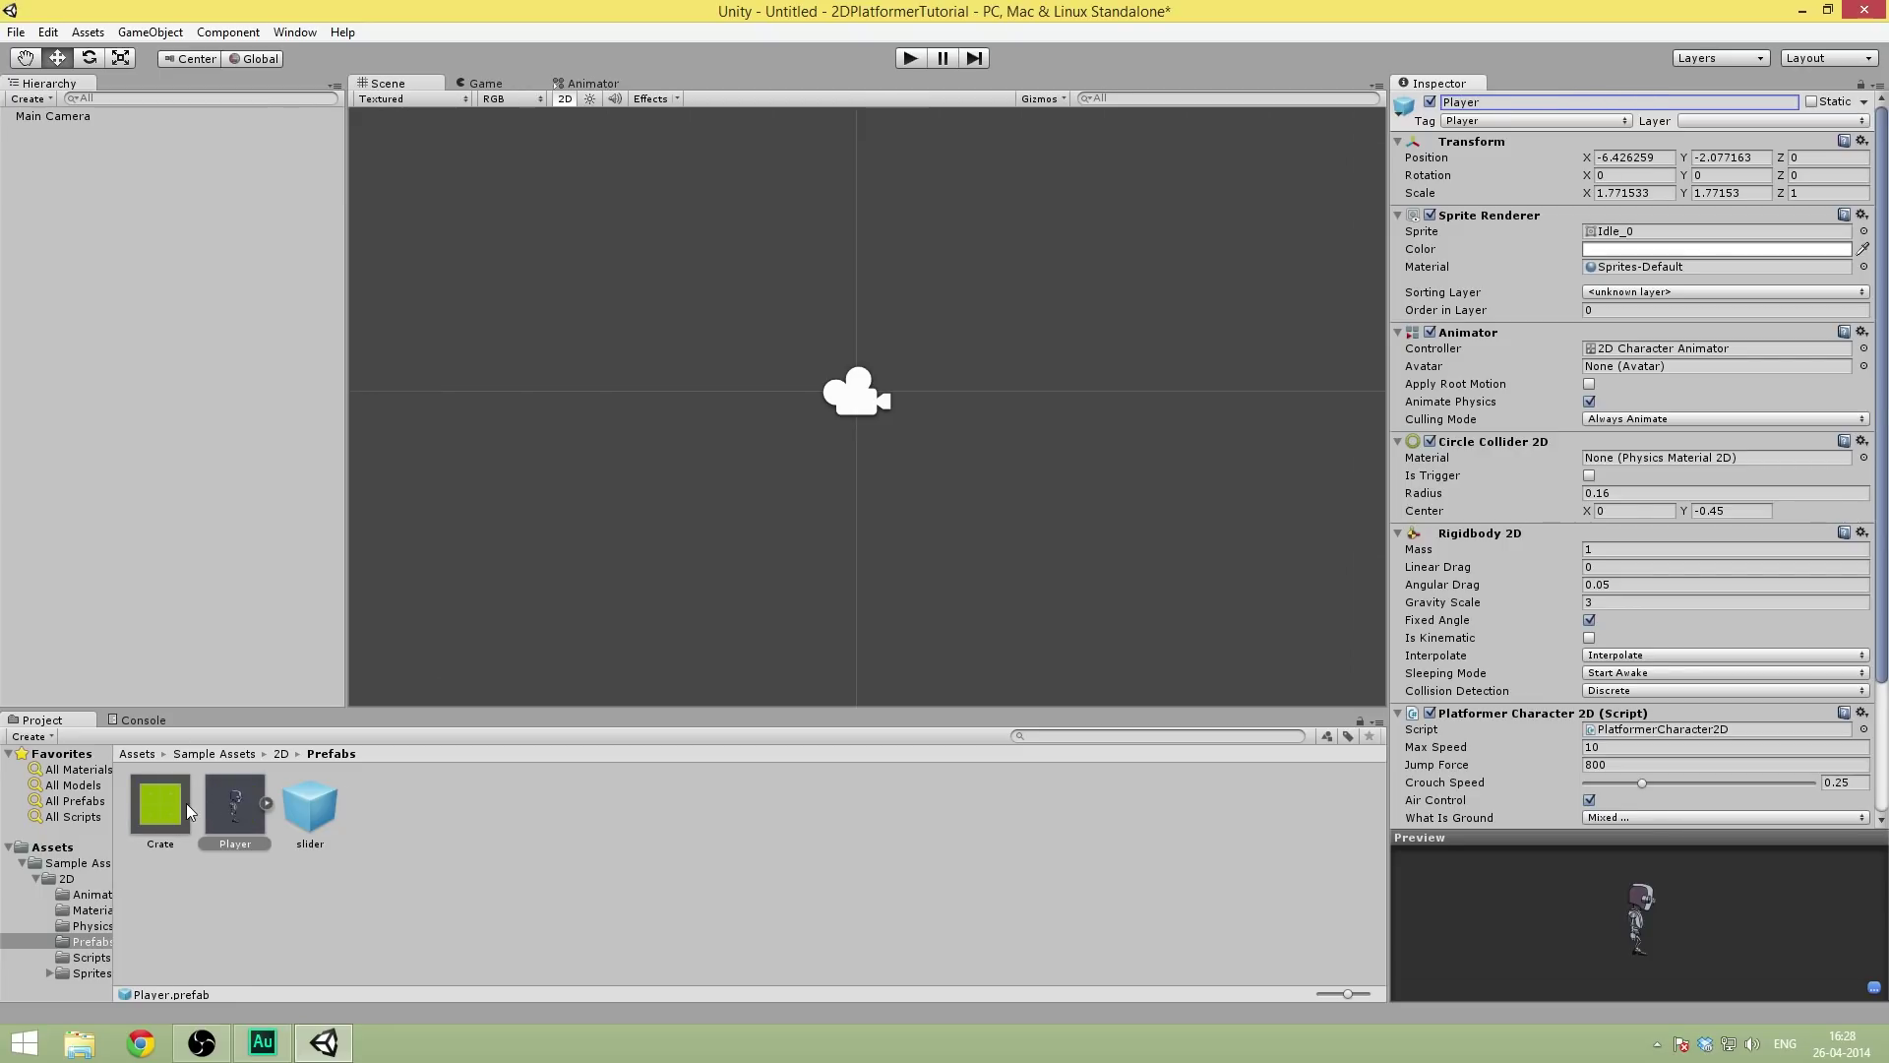
- Add the Player prefab to the scene and move the character just above the camera, to about X 0.03, Y 1.64
left_click_drag(238, 794, 110, 214)
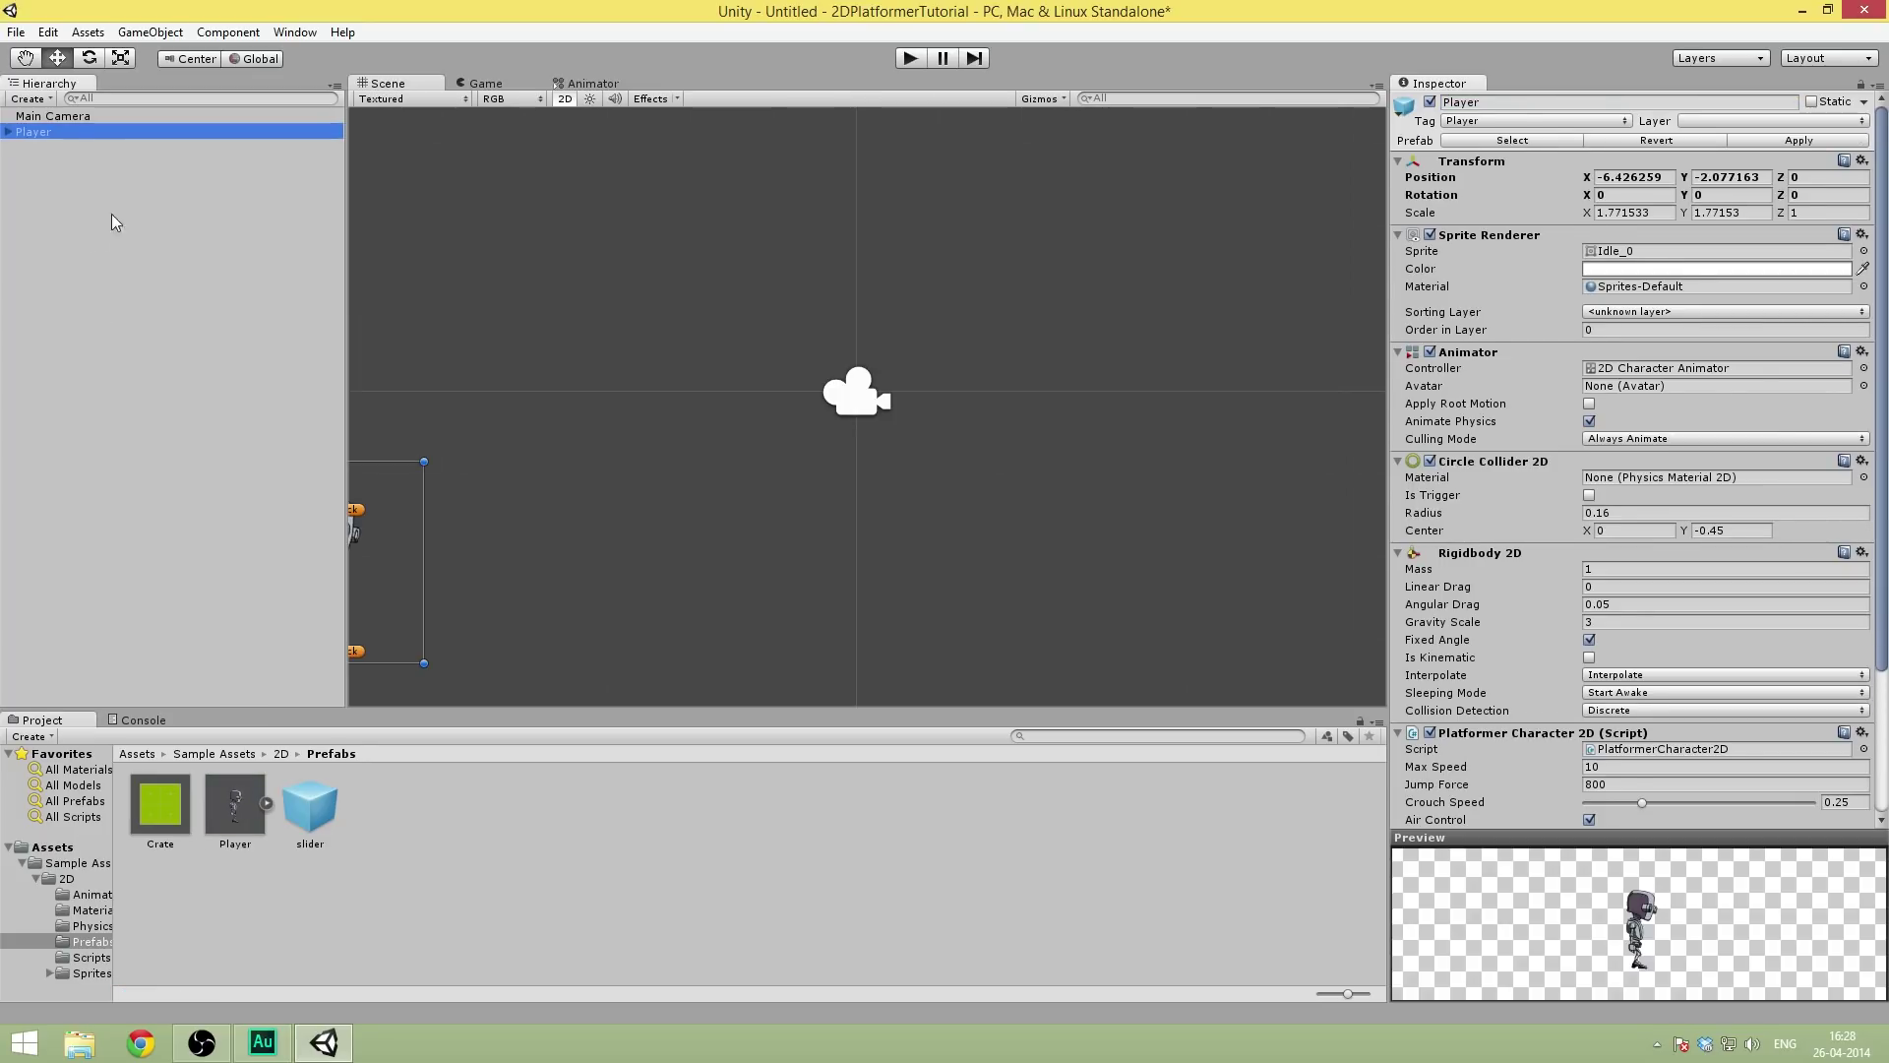
scroll(570, 350, "down", 3)
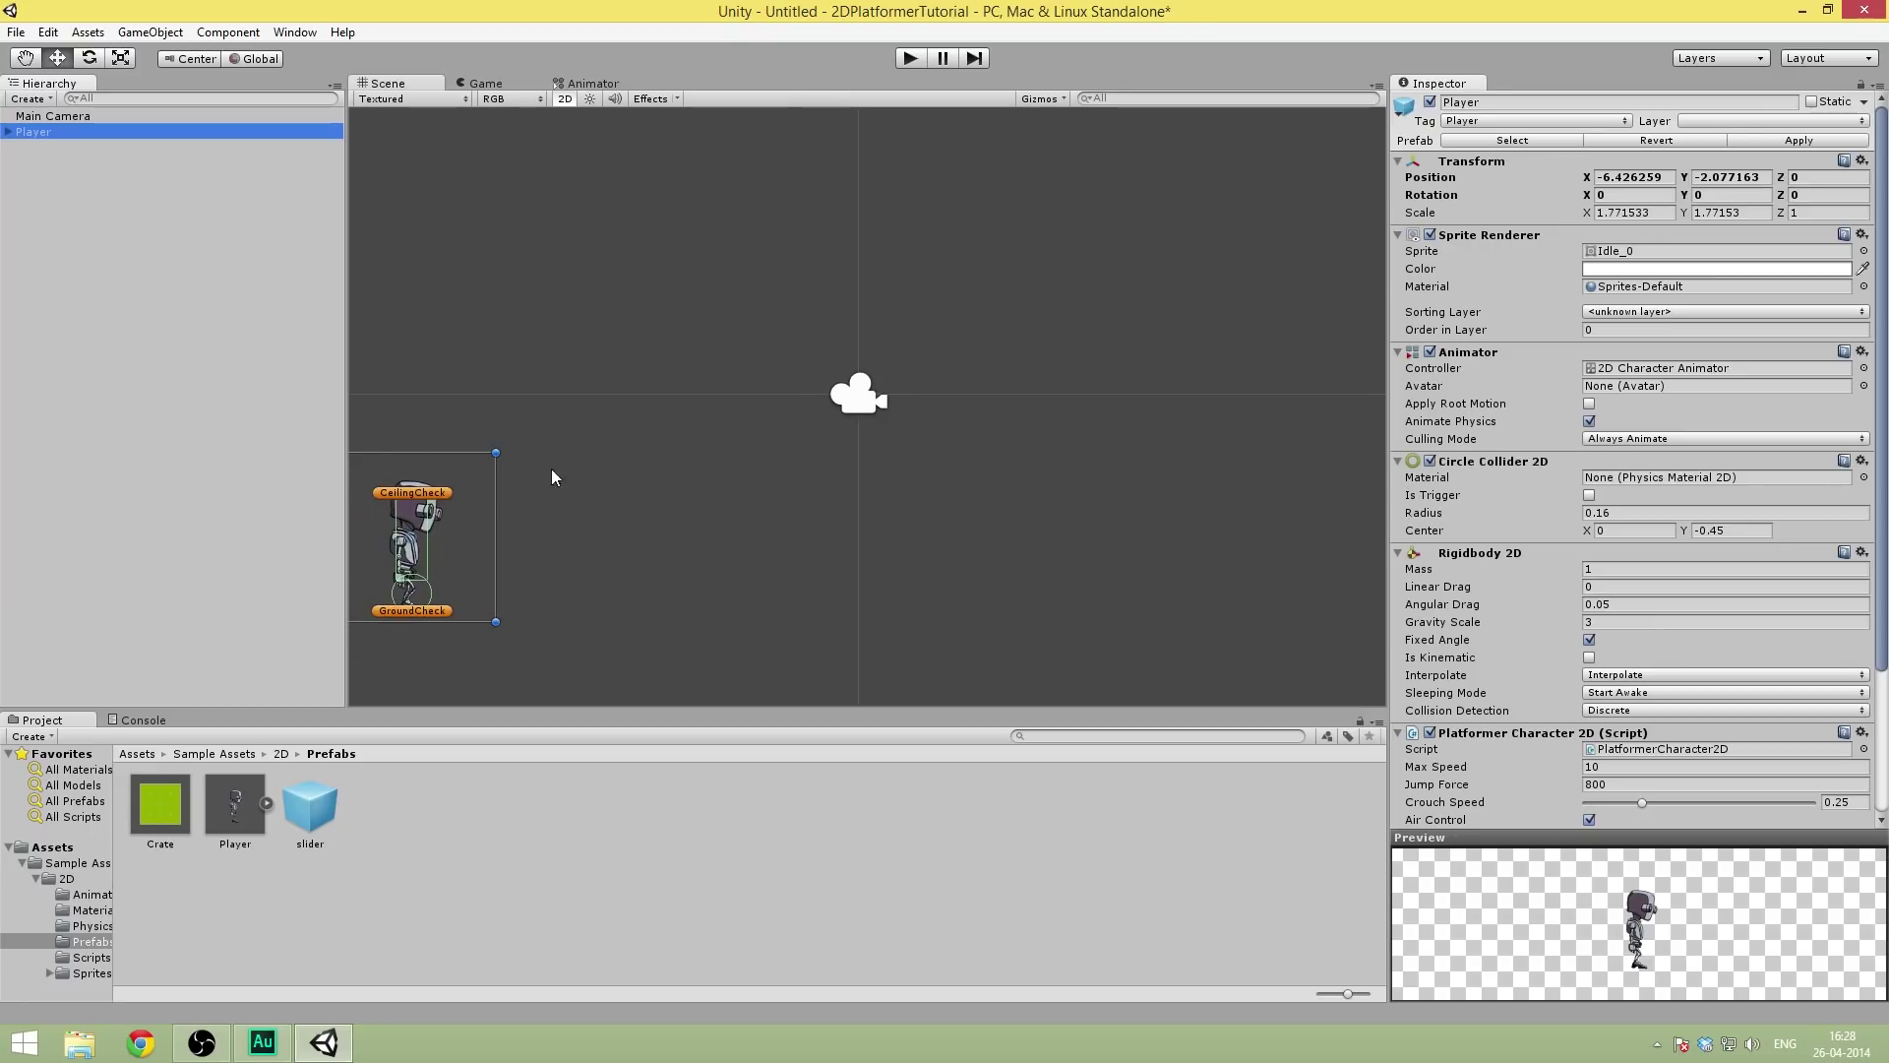
left_click_drag(433, 544, 864, 274)
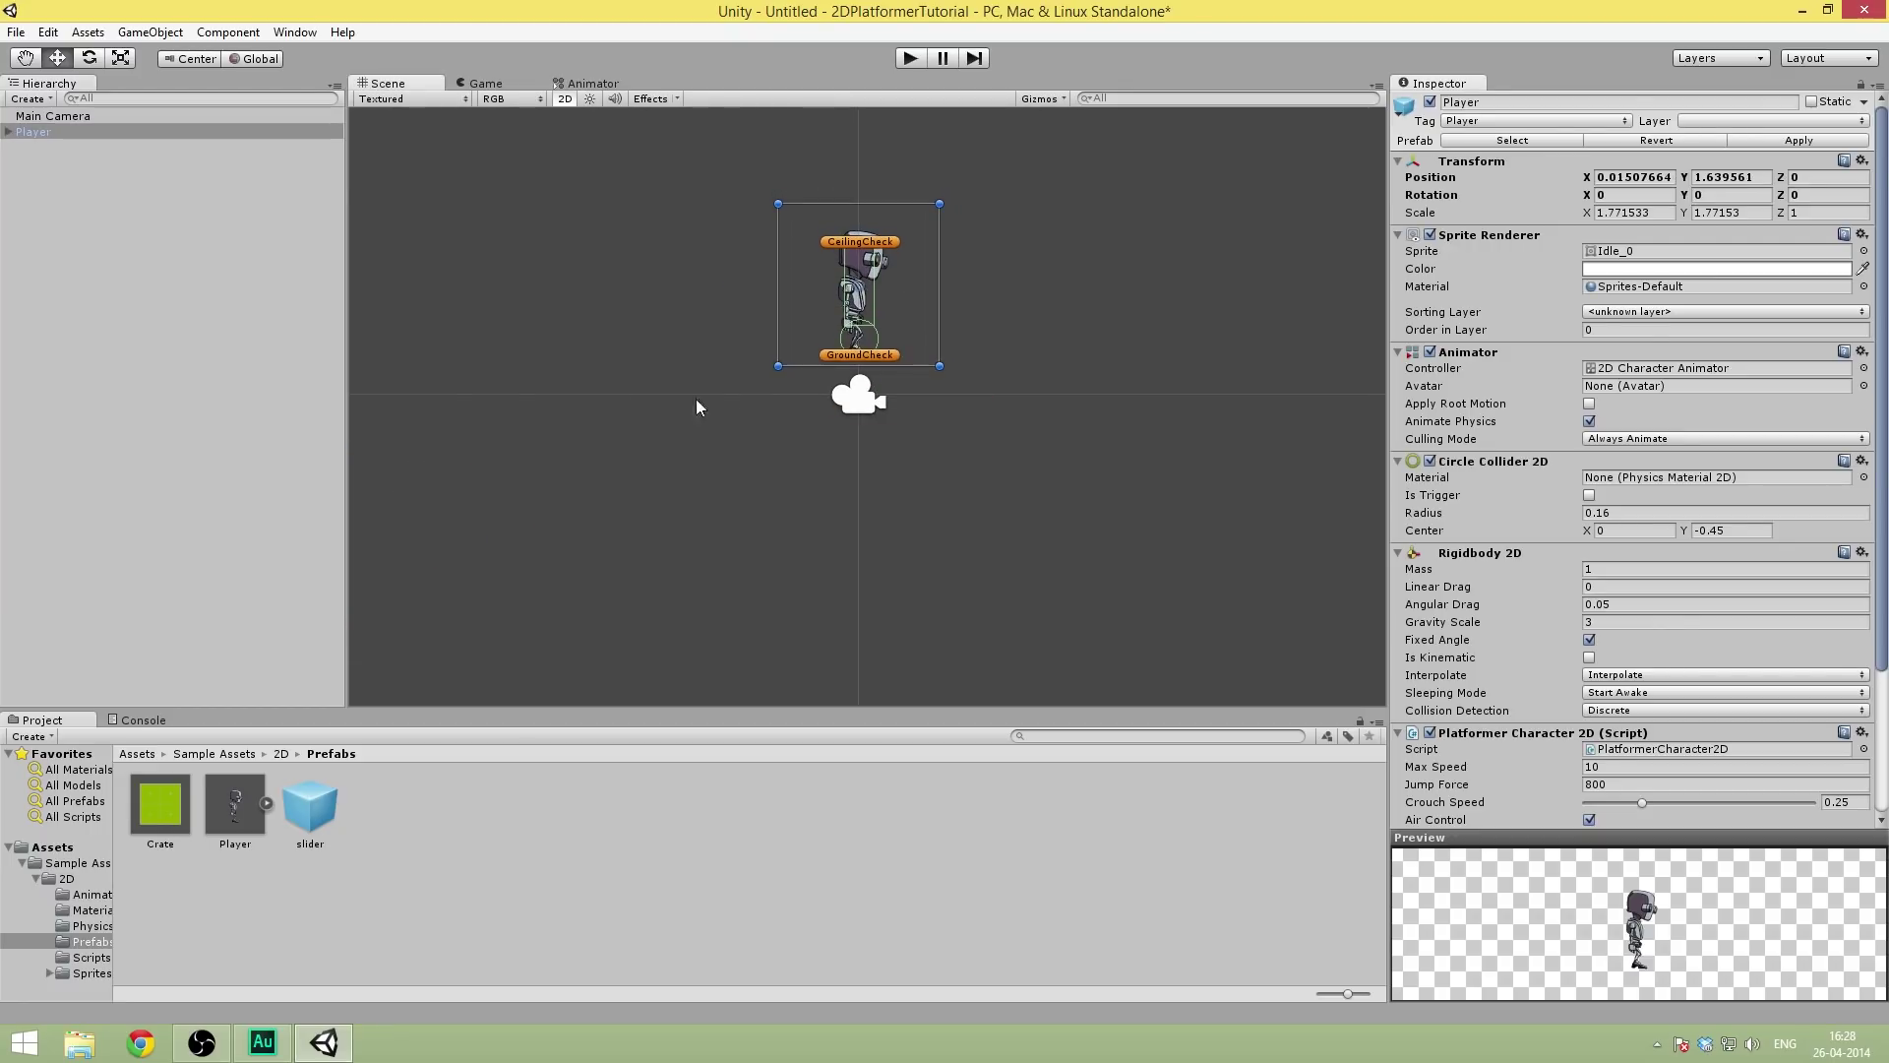
scroll(823, 399, "up", 2)
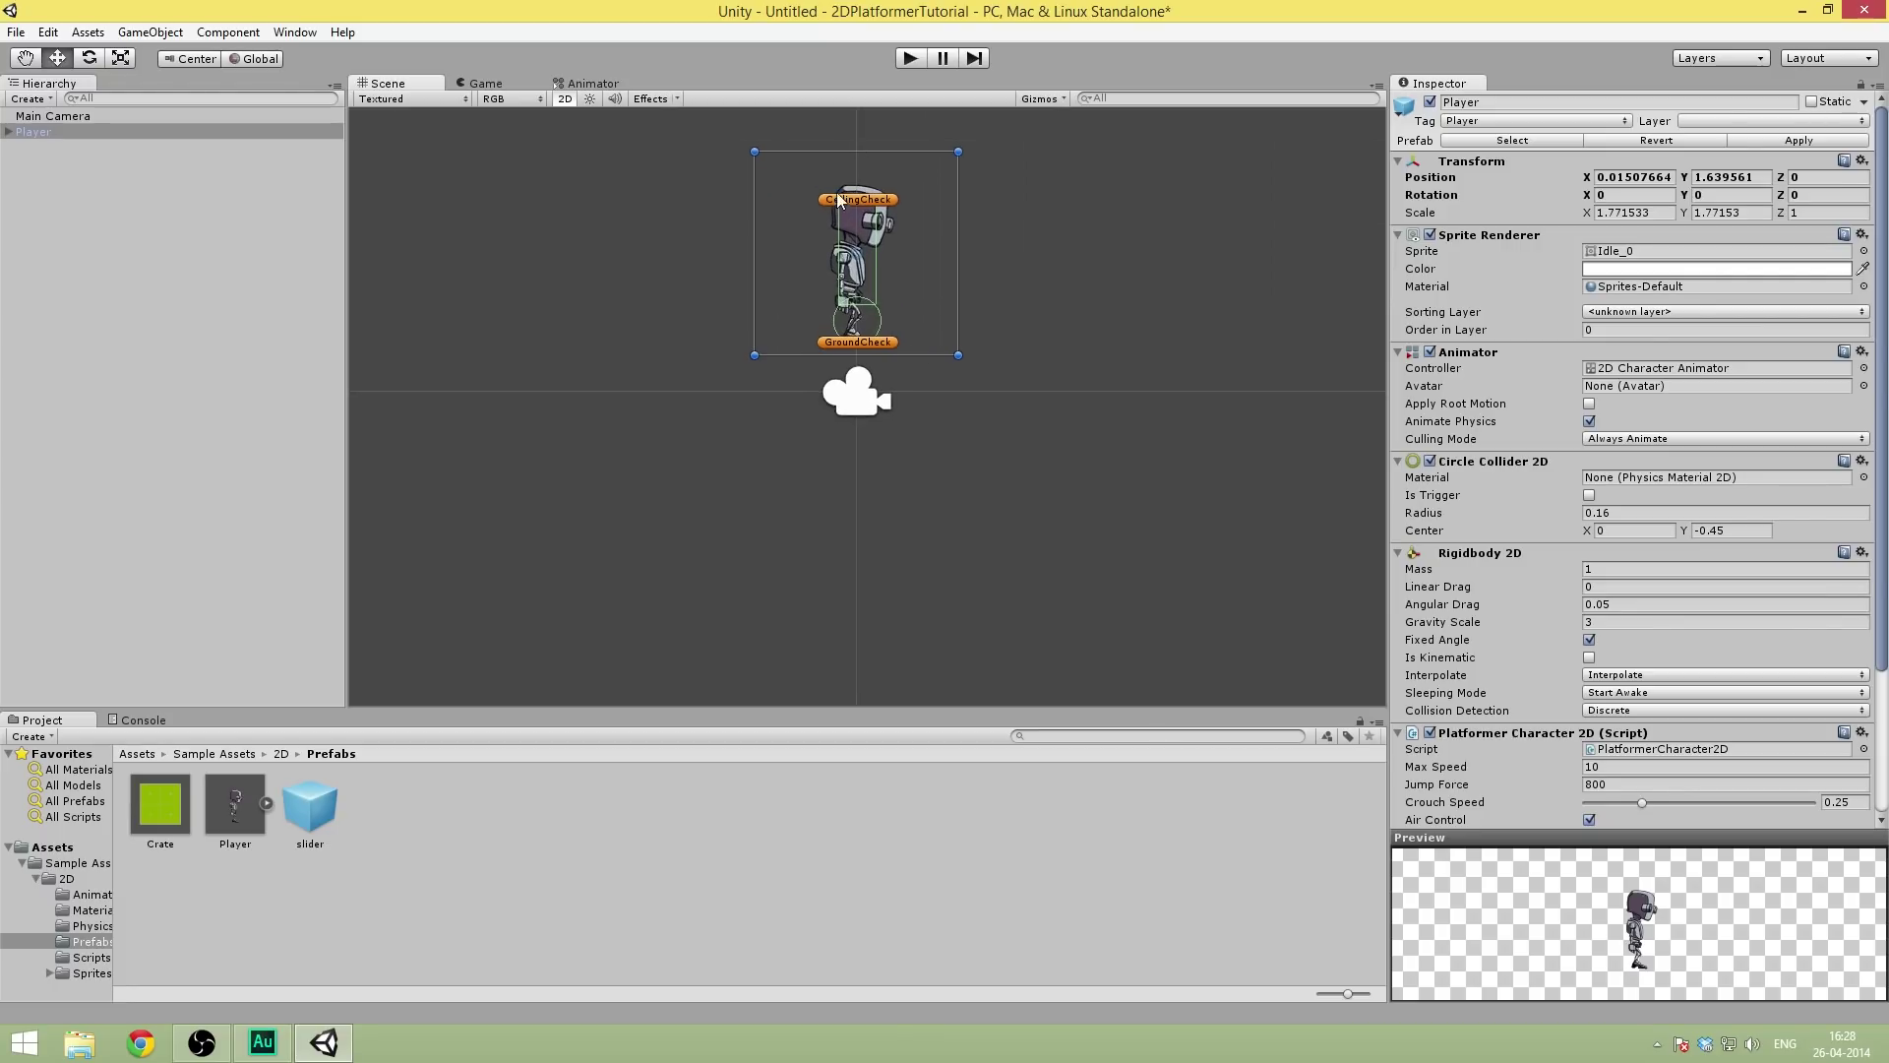
left_click_drag(866, 247, 867, 247)
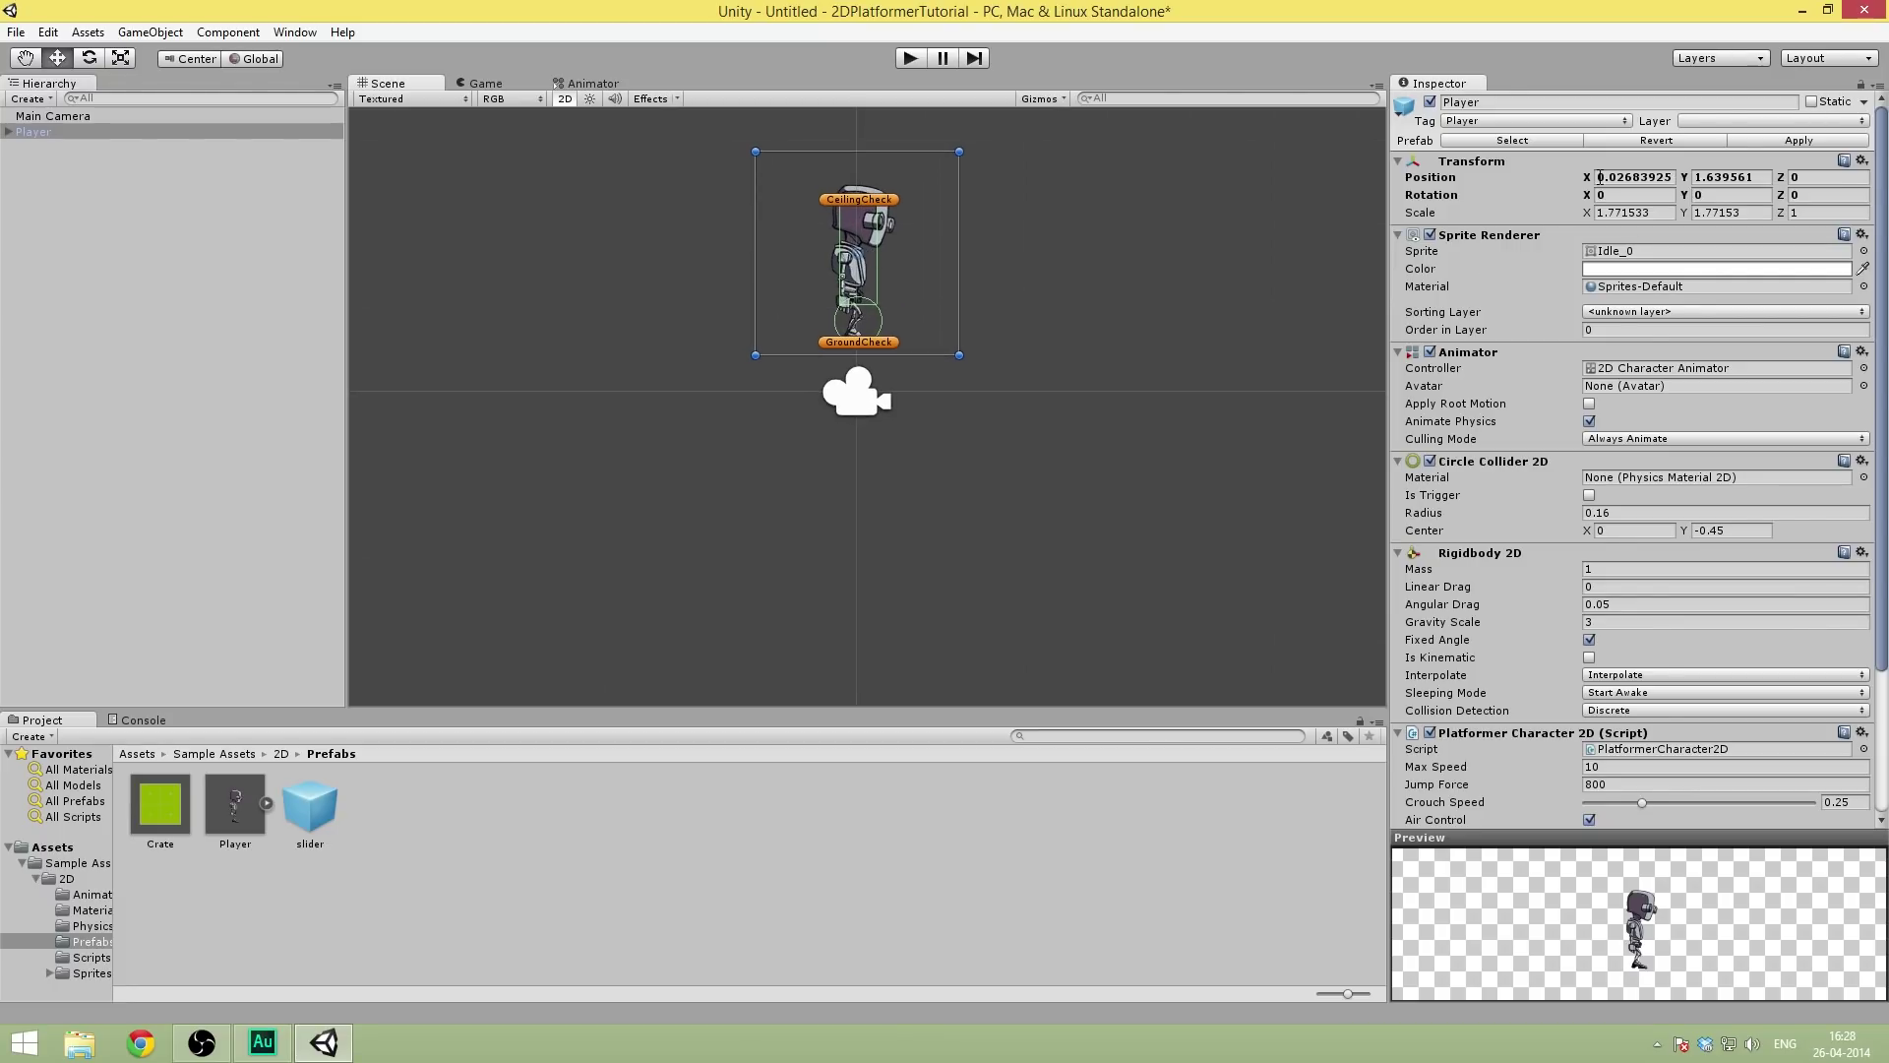
- Set the Player object's X position to 0
left_click(1629, 178)
type("0")
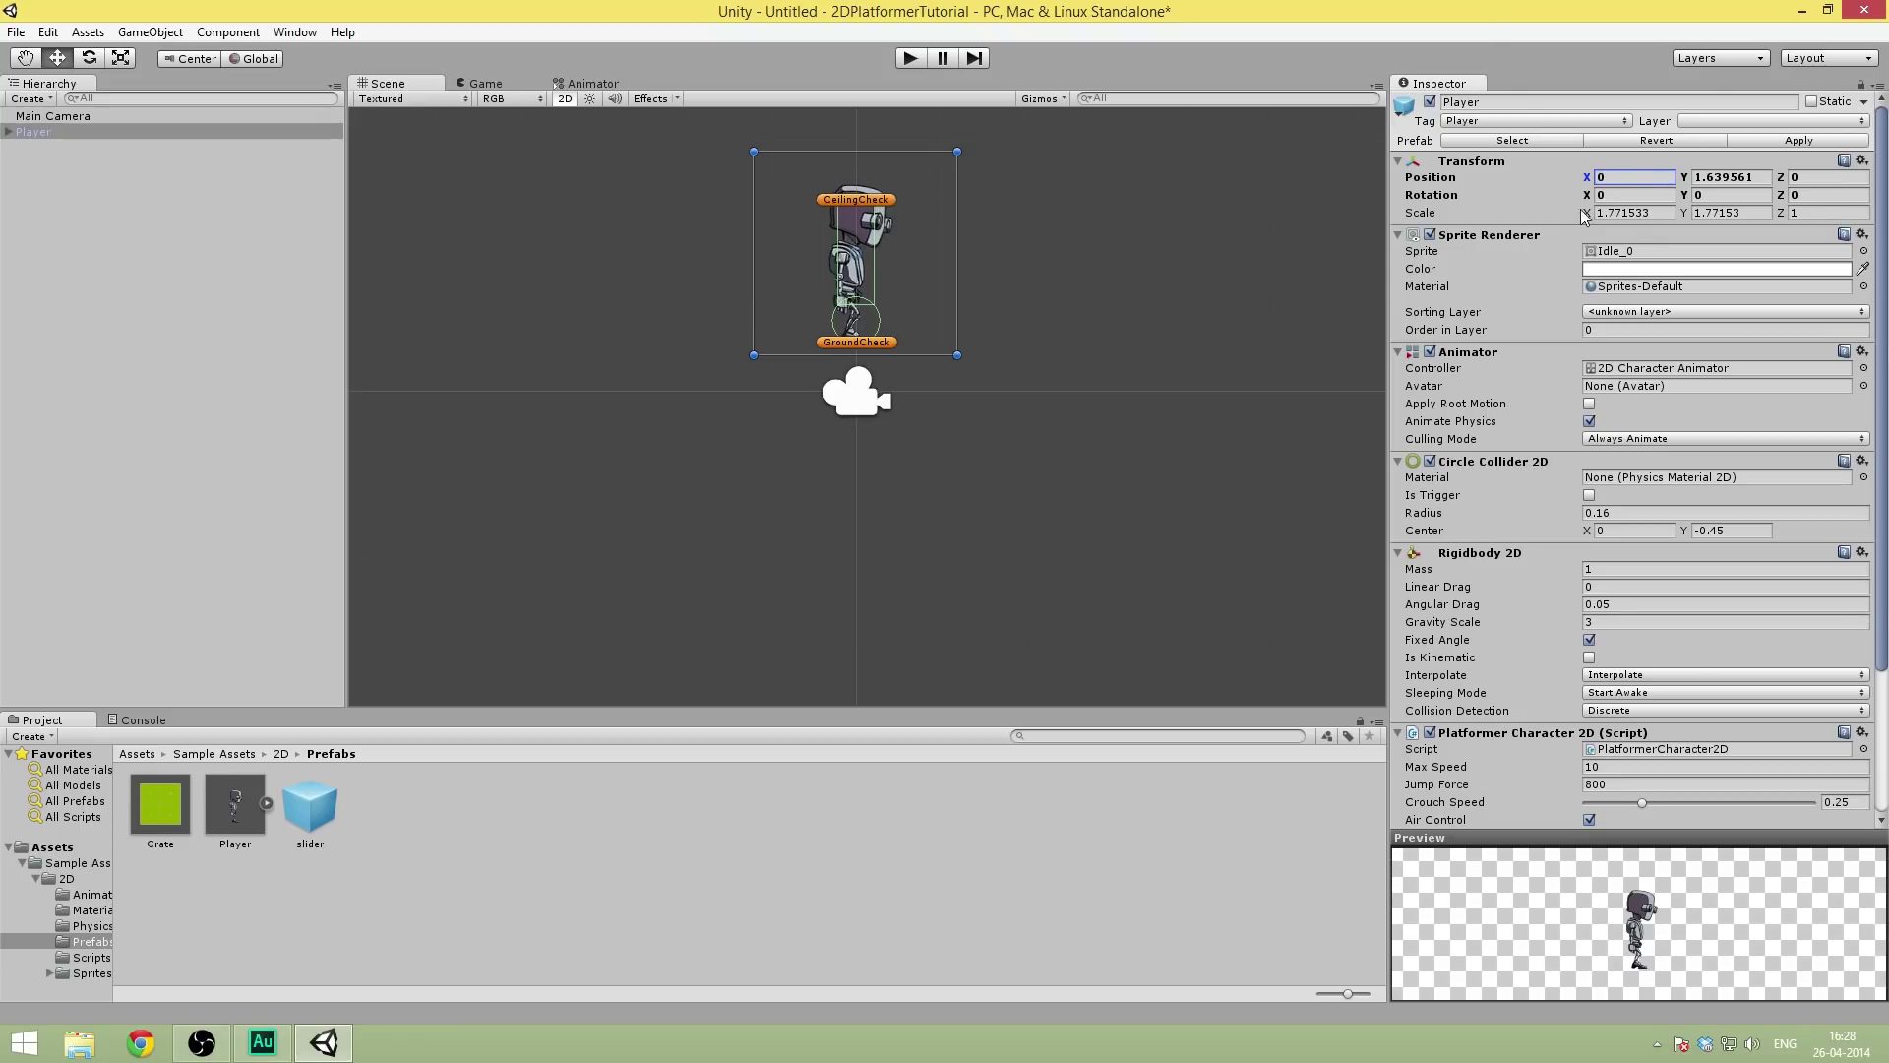
left_click(1712, 176)
key("Tab")
middle_click_drag(762, 246, 780, 291)
middle_click_drag(644, 223, 601, 257)
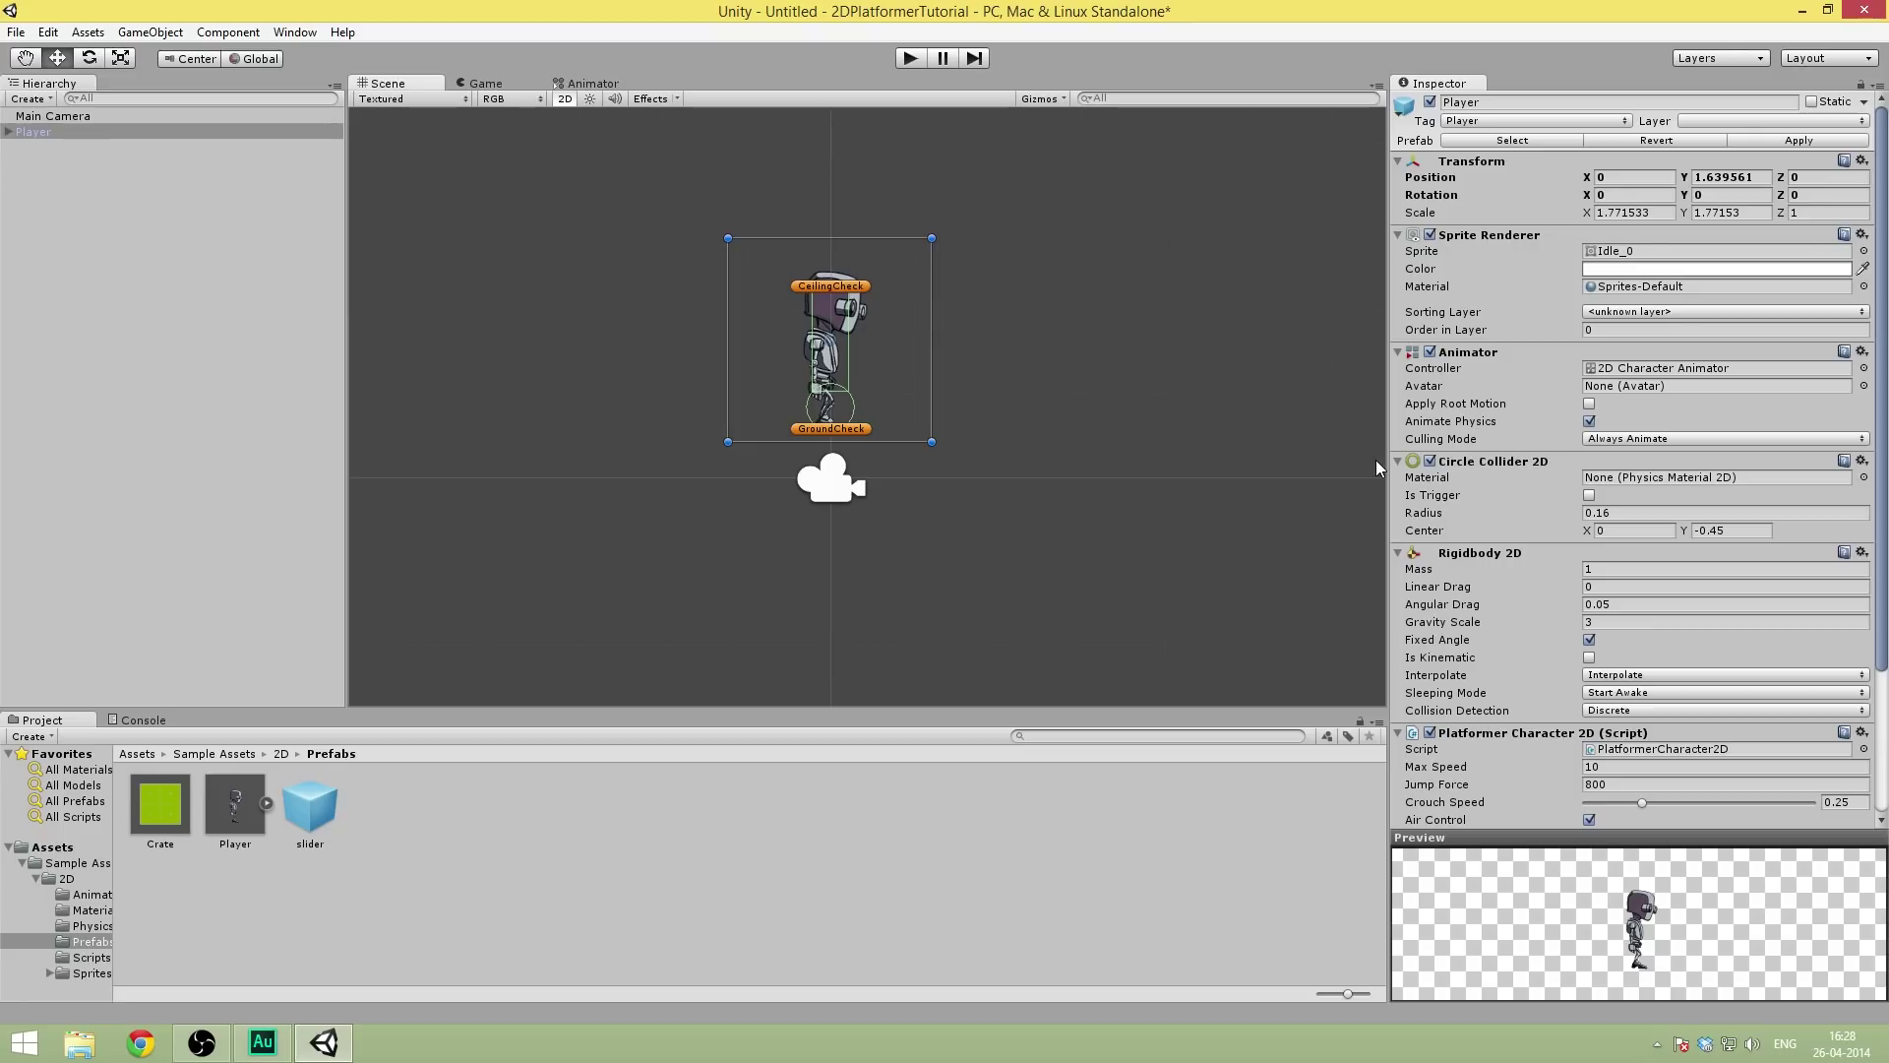
- Check the project's user layers and assign the Player layer to the Player object and all its children
left_click(1681, 120)
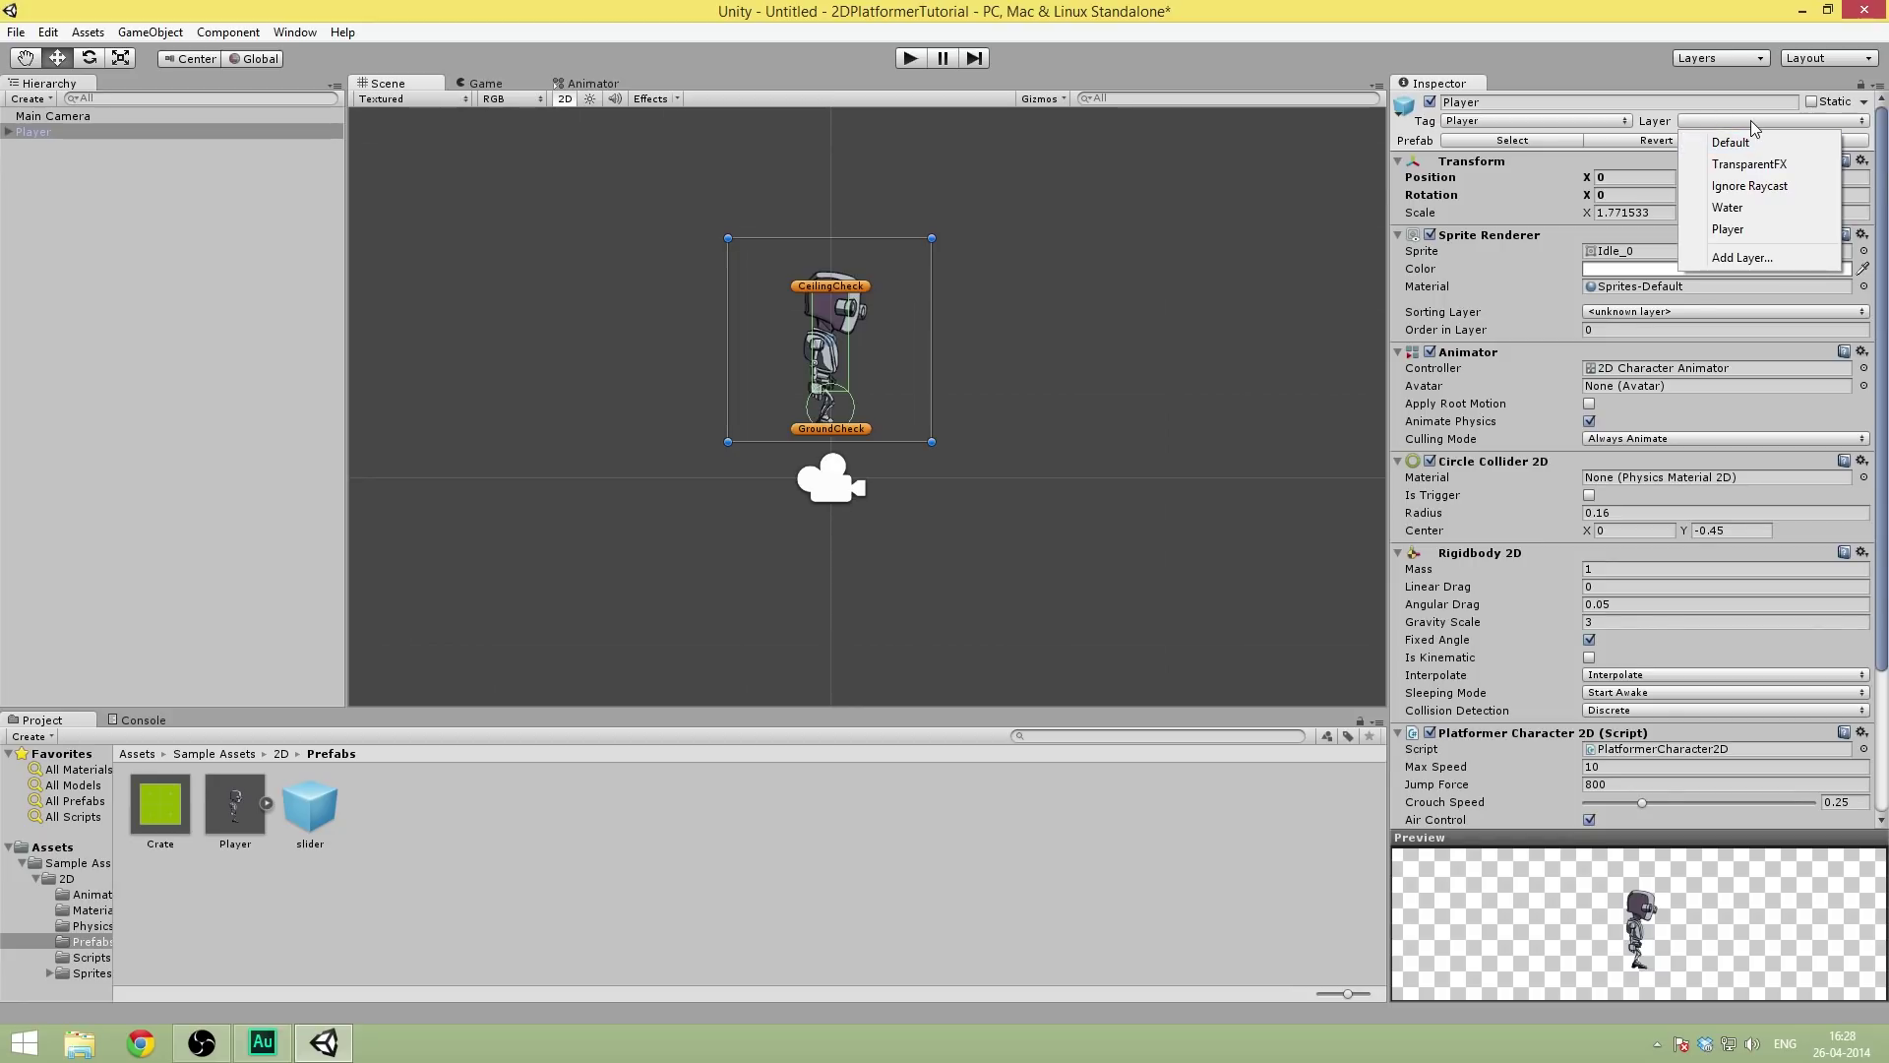
left_click(1761, 258)
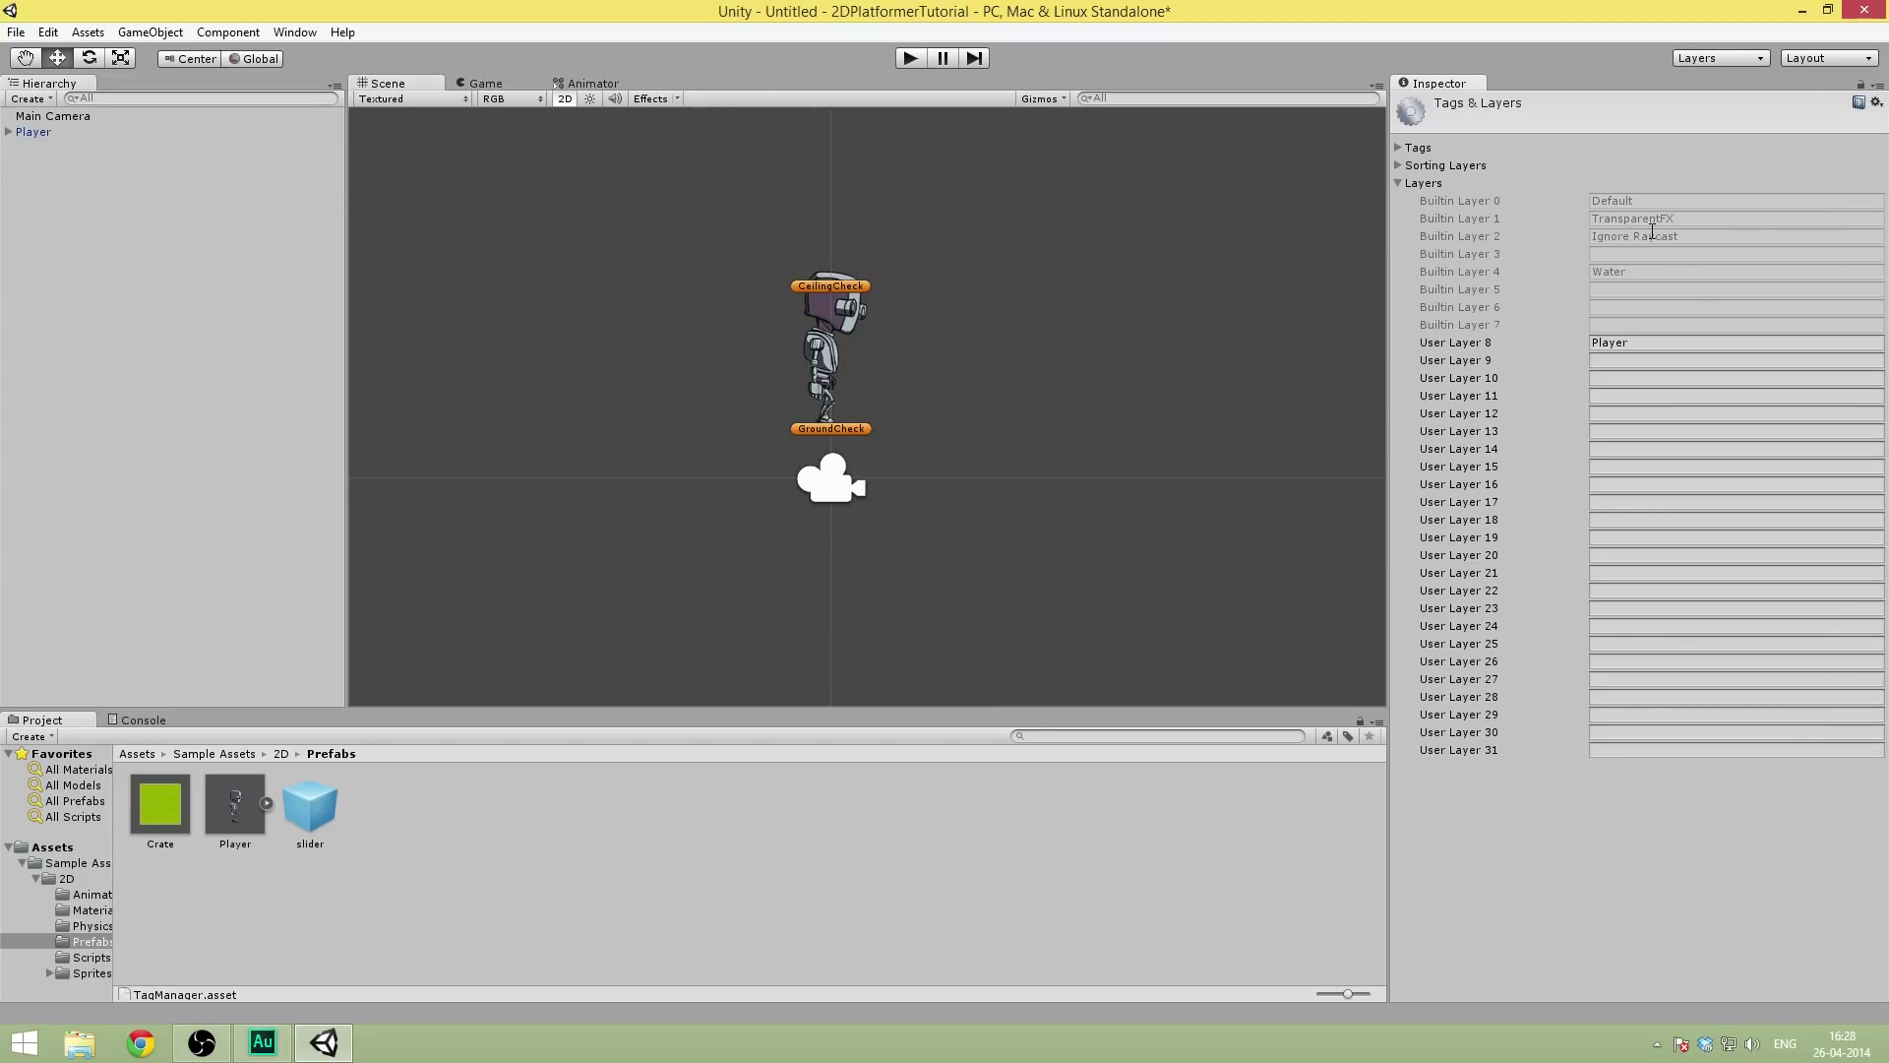
left_click(1663, 343)
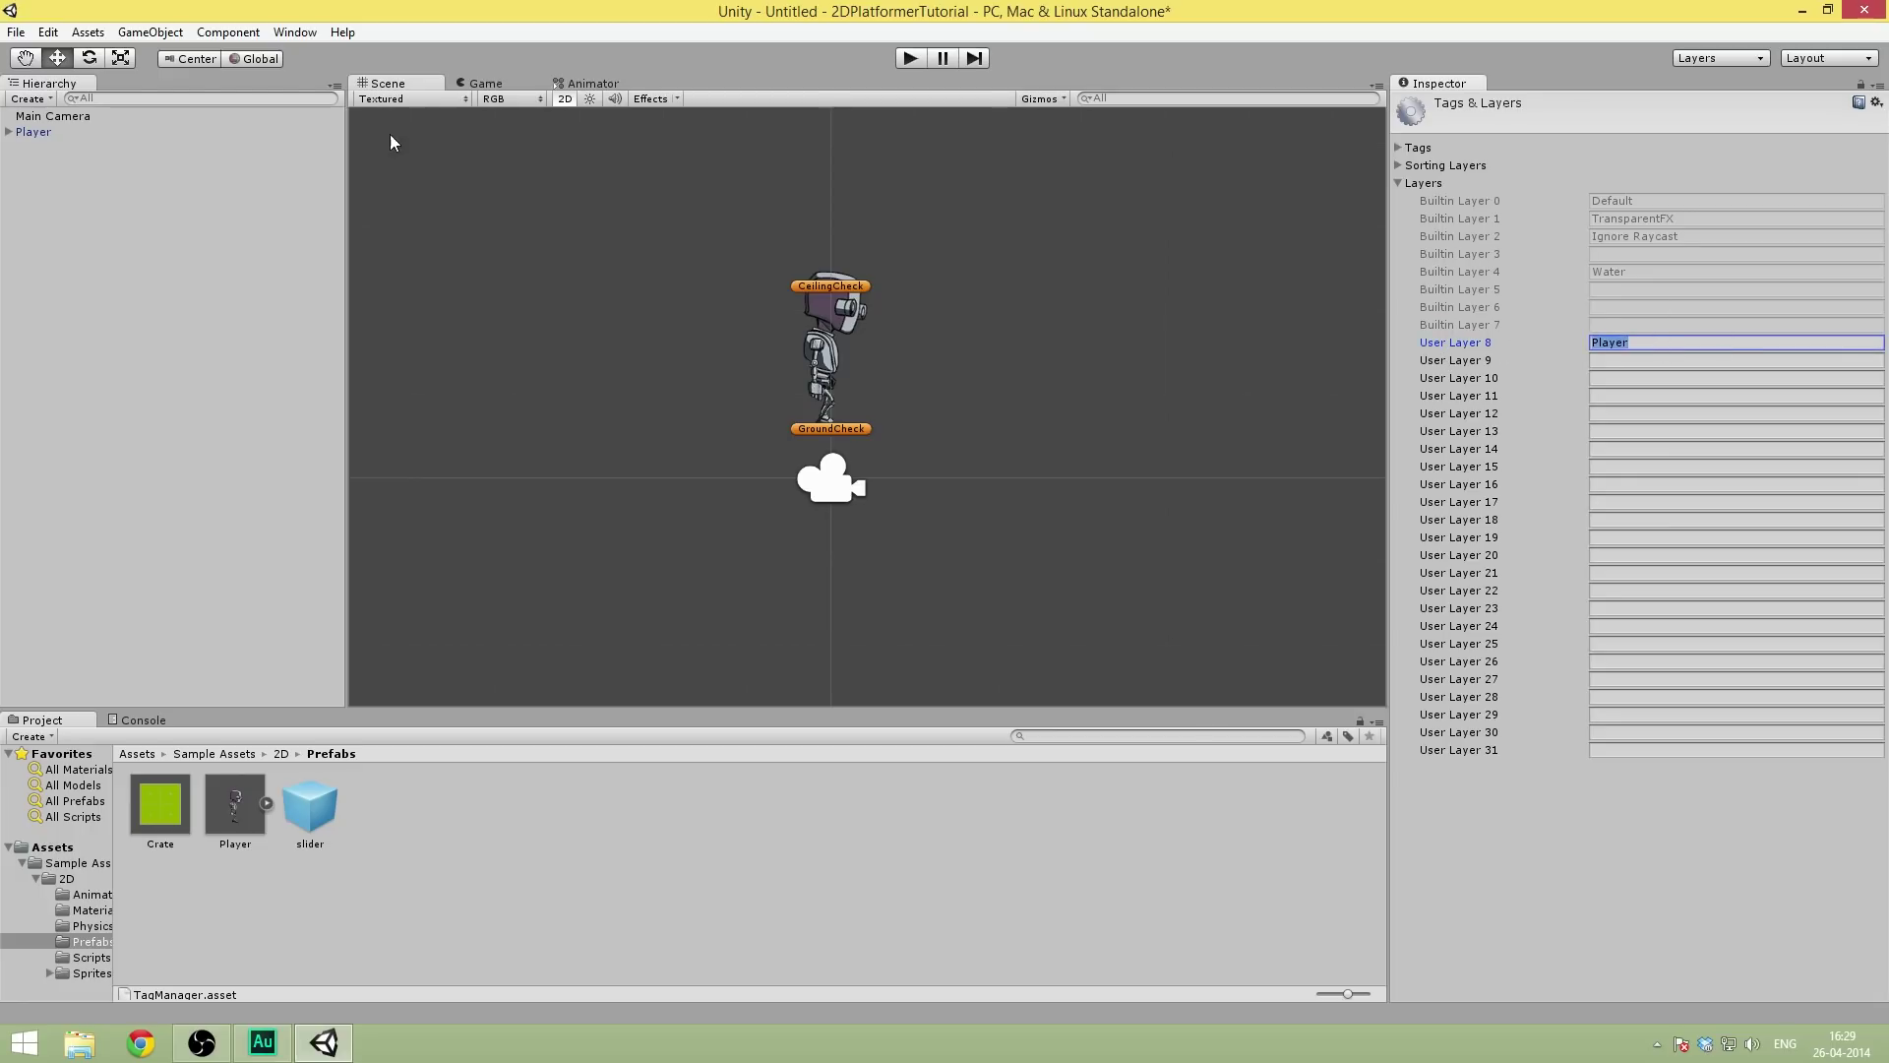
left_click(46, 133)
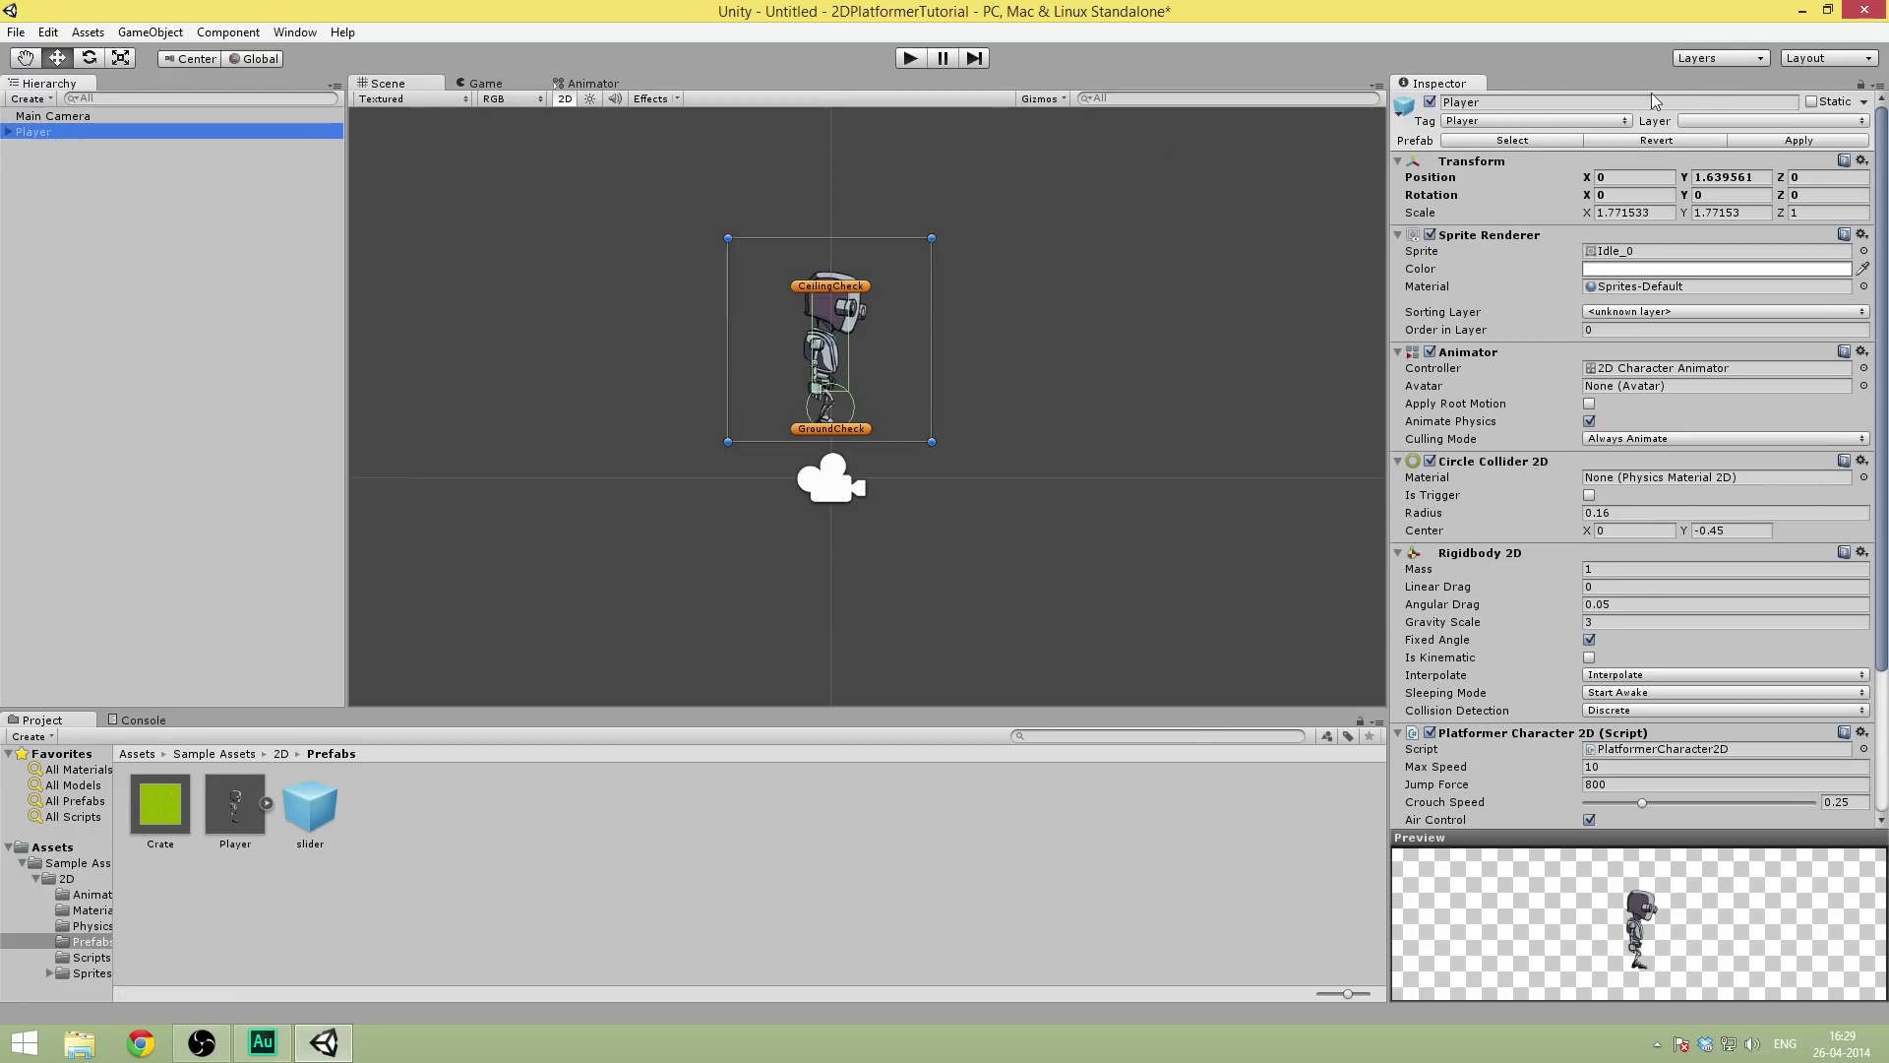
left_click(1735, 123)
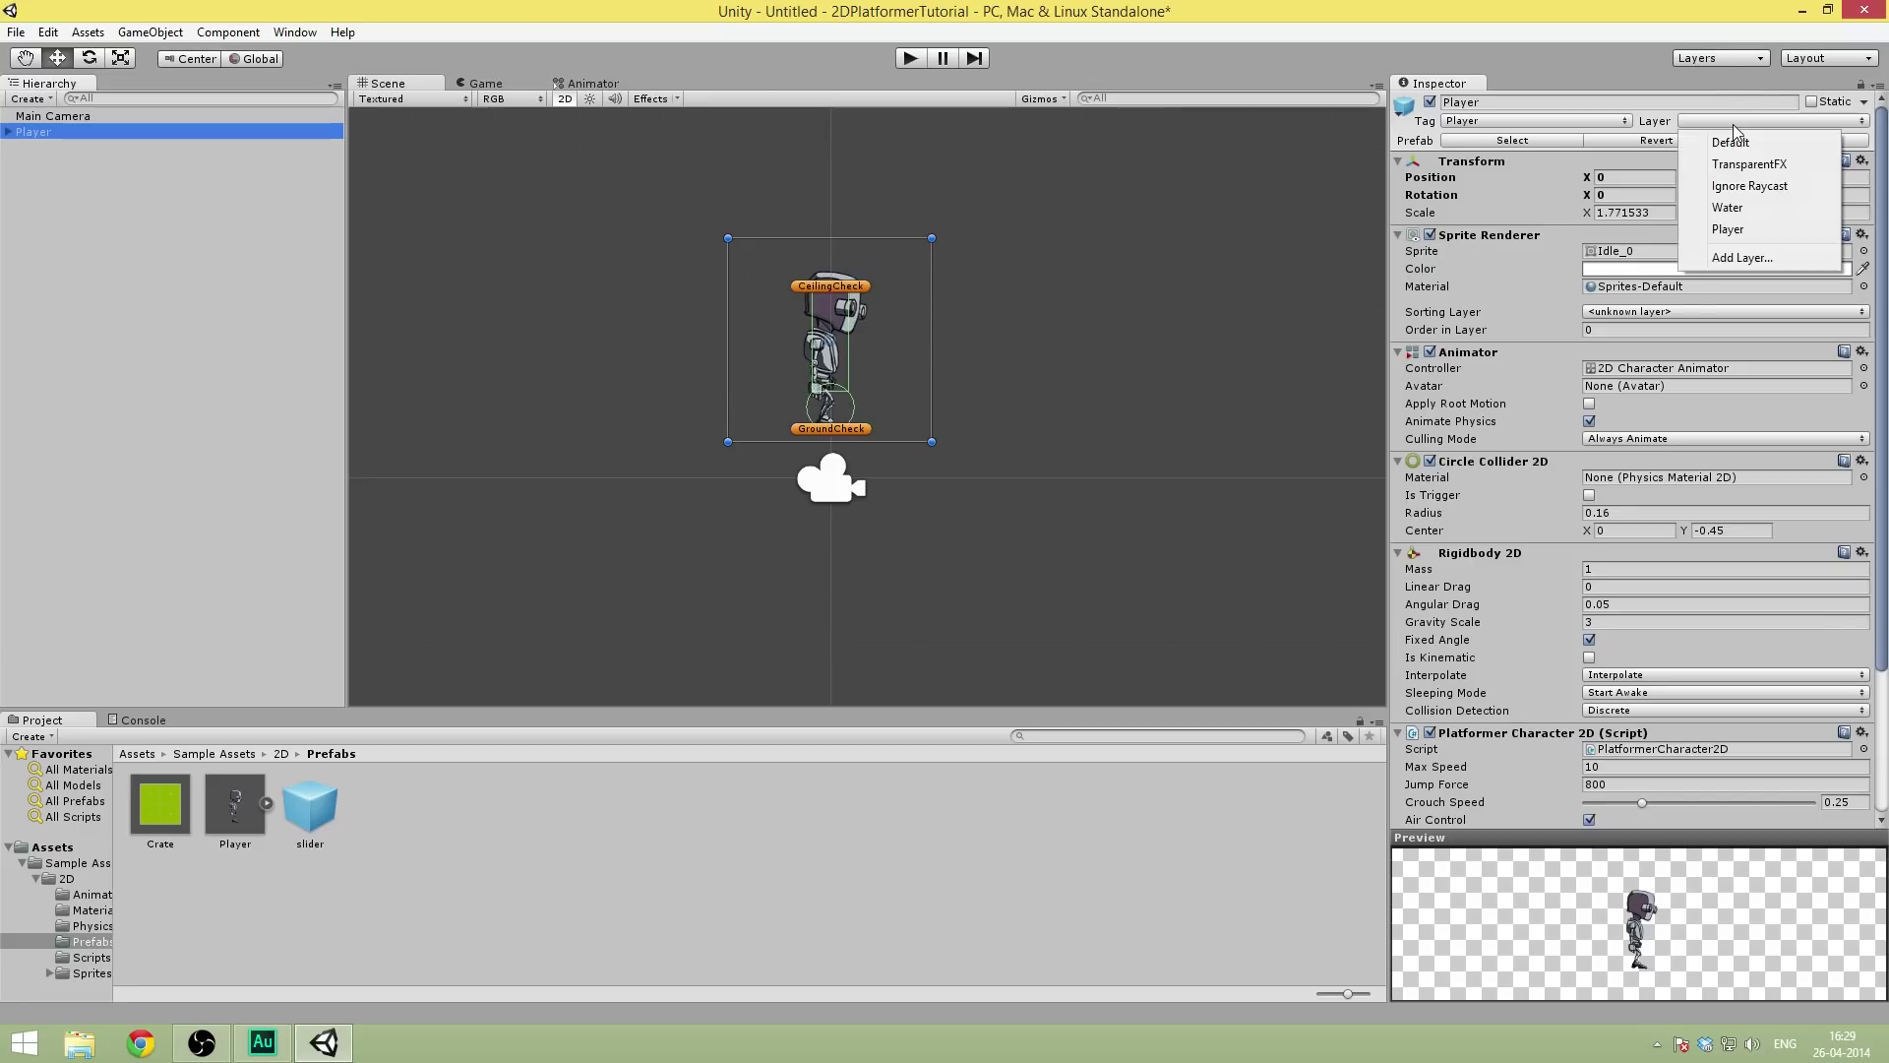
left_click(1750, 236)
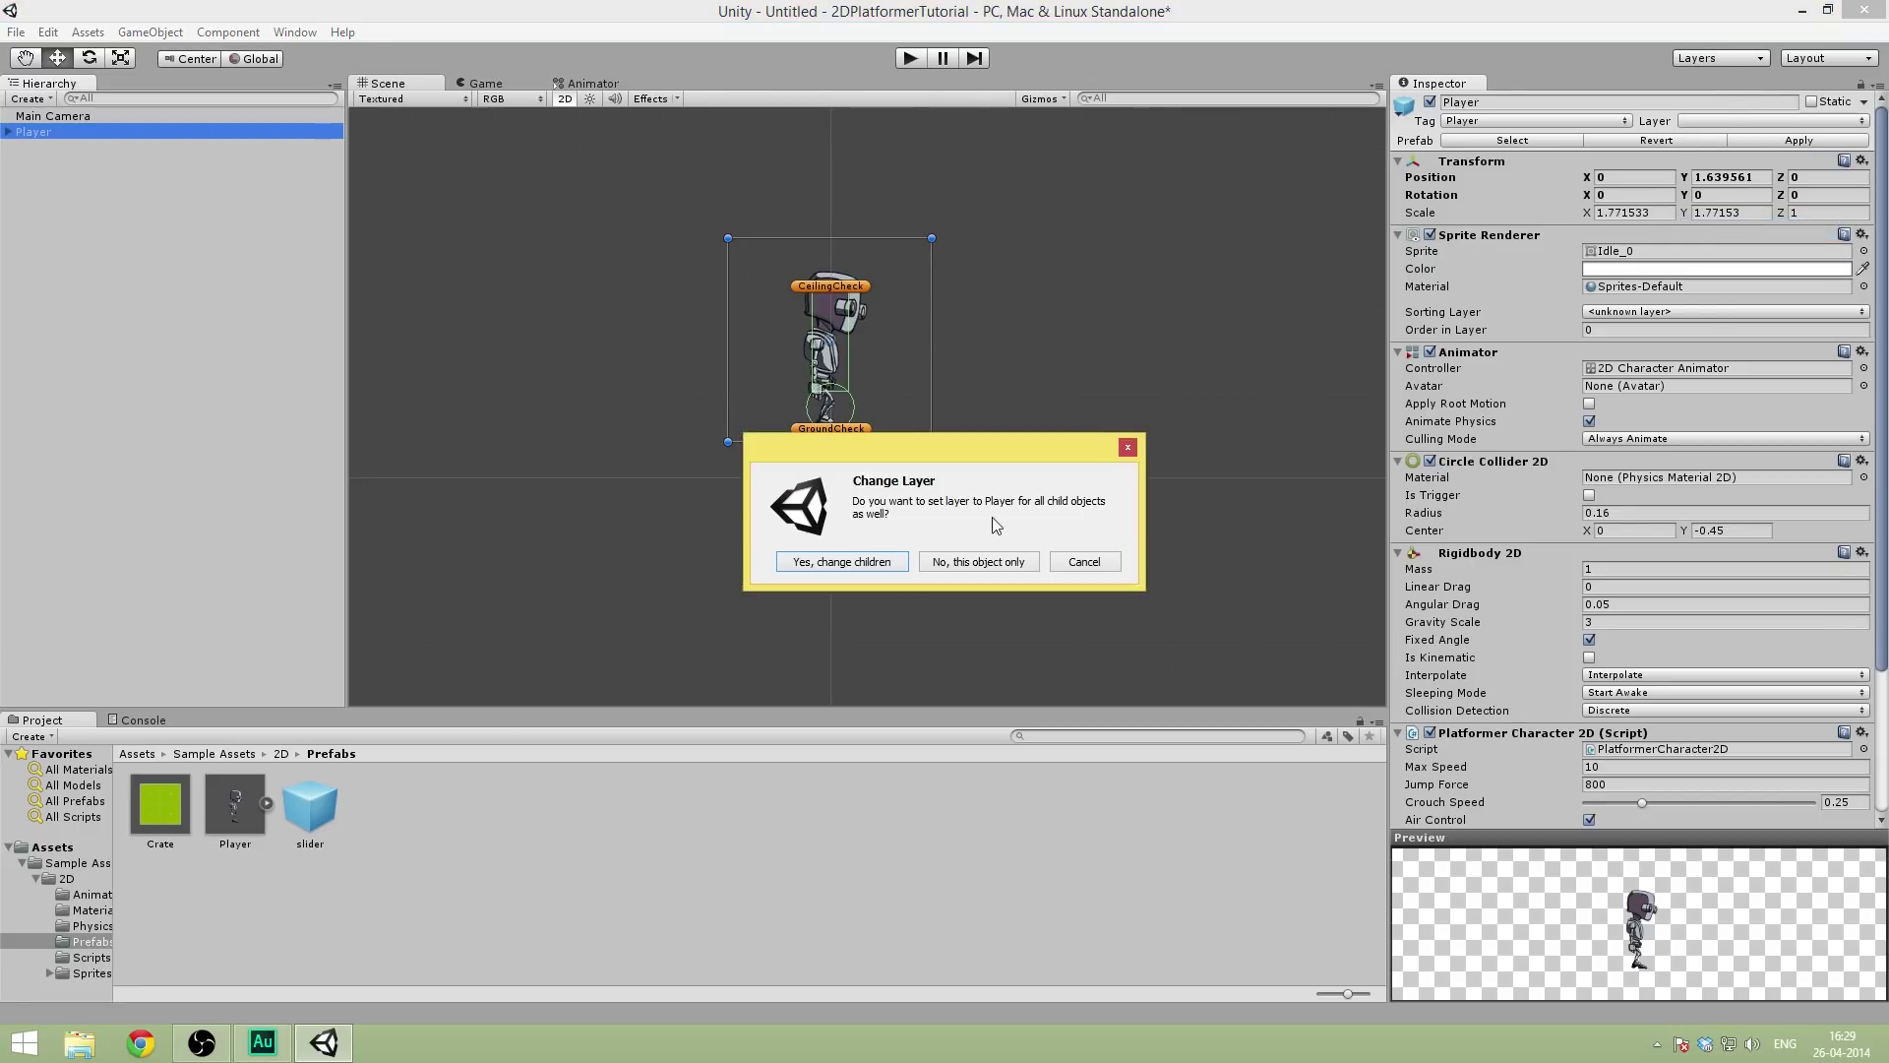
left_click(842, 564)
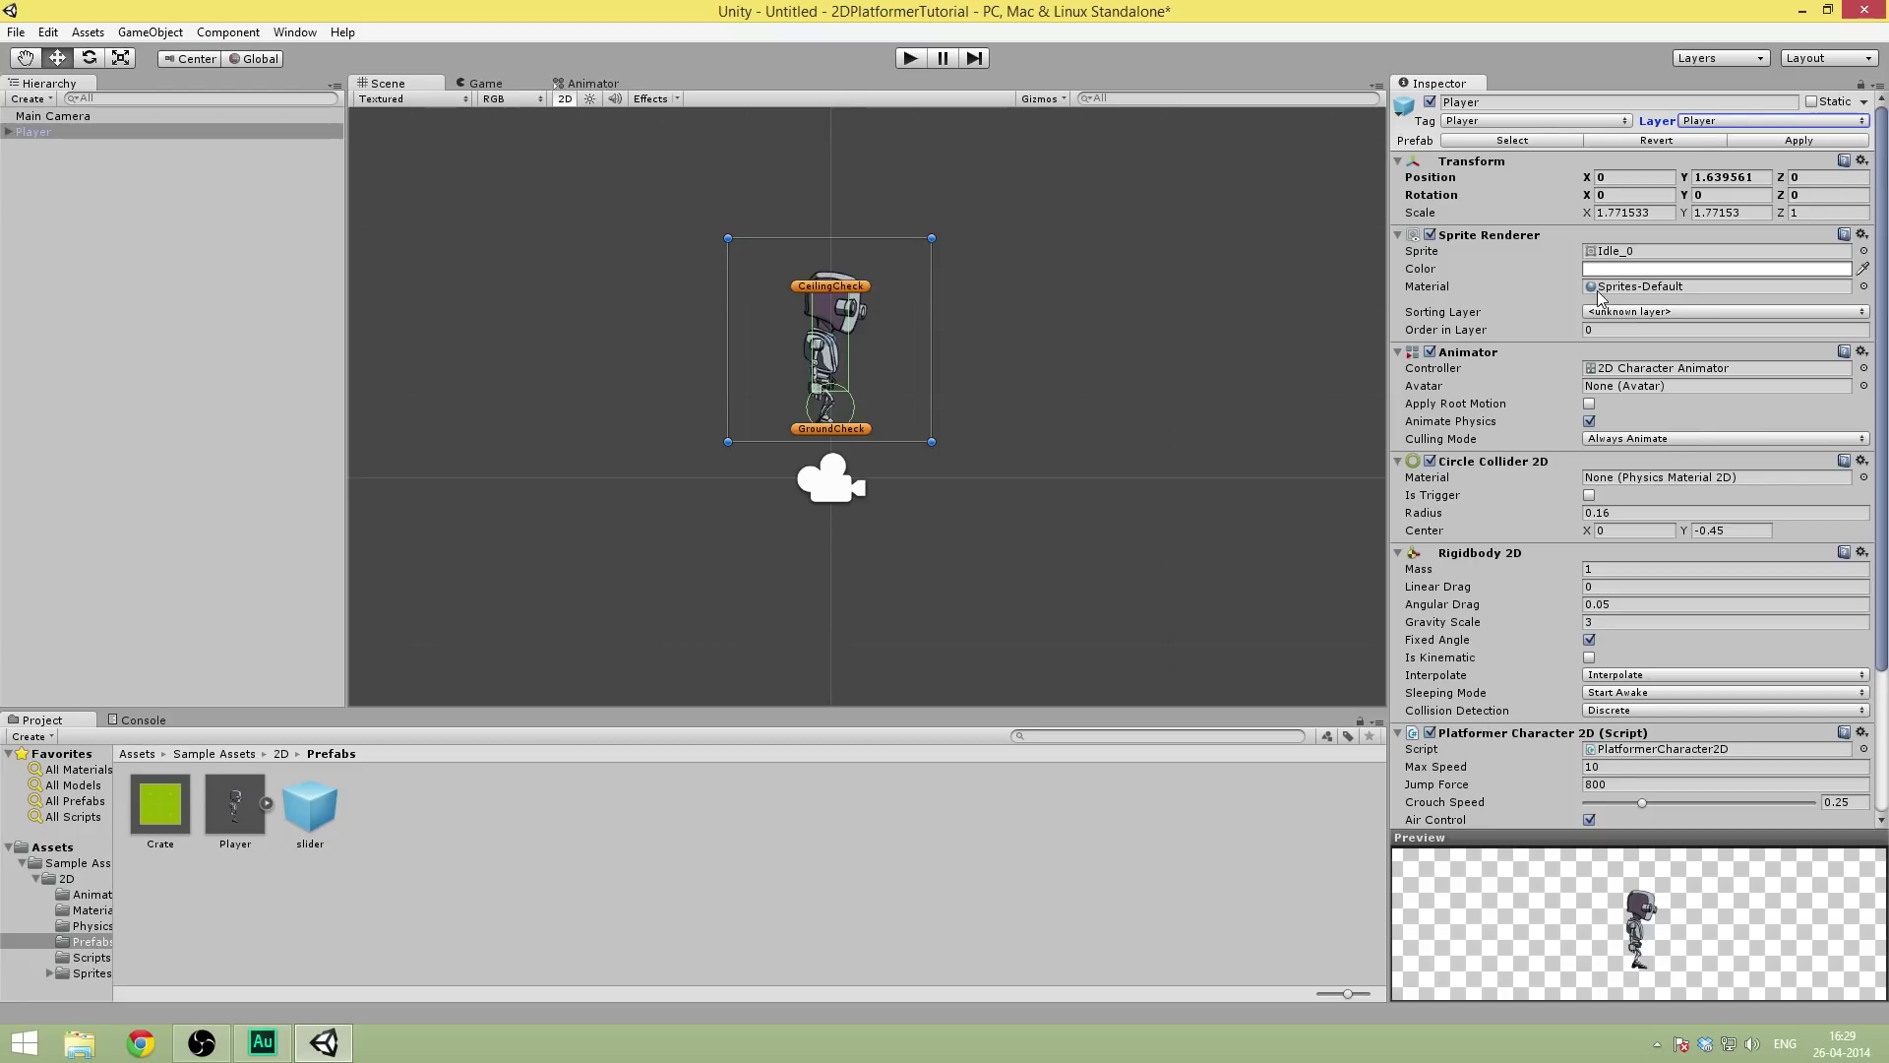
- Reorder the sorting layers below Default to Background, Player, Forground
left_click(1624, 313)
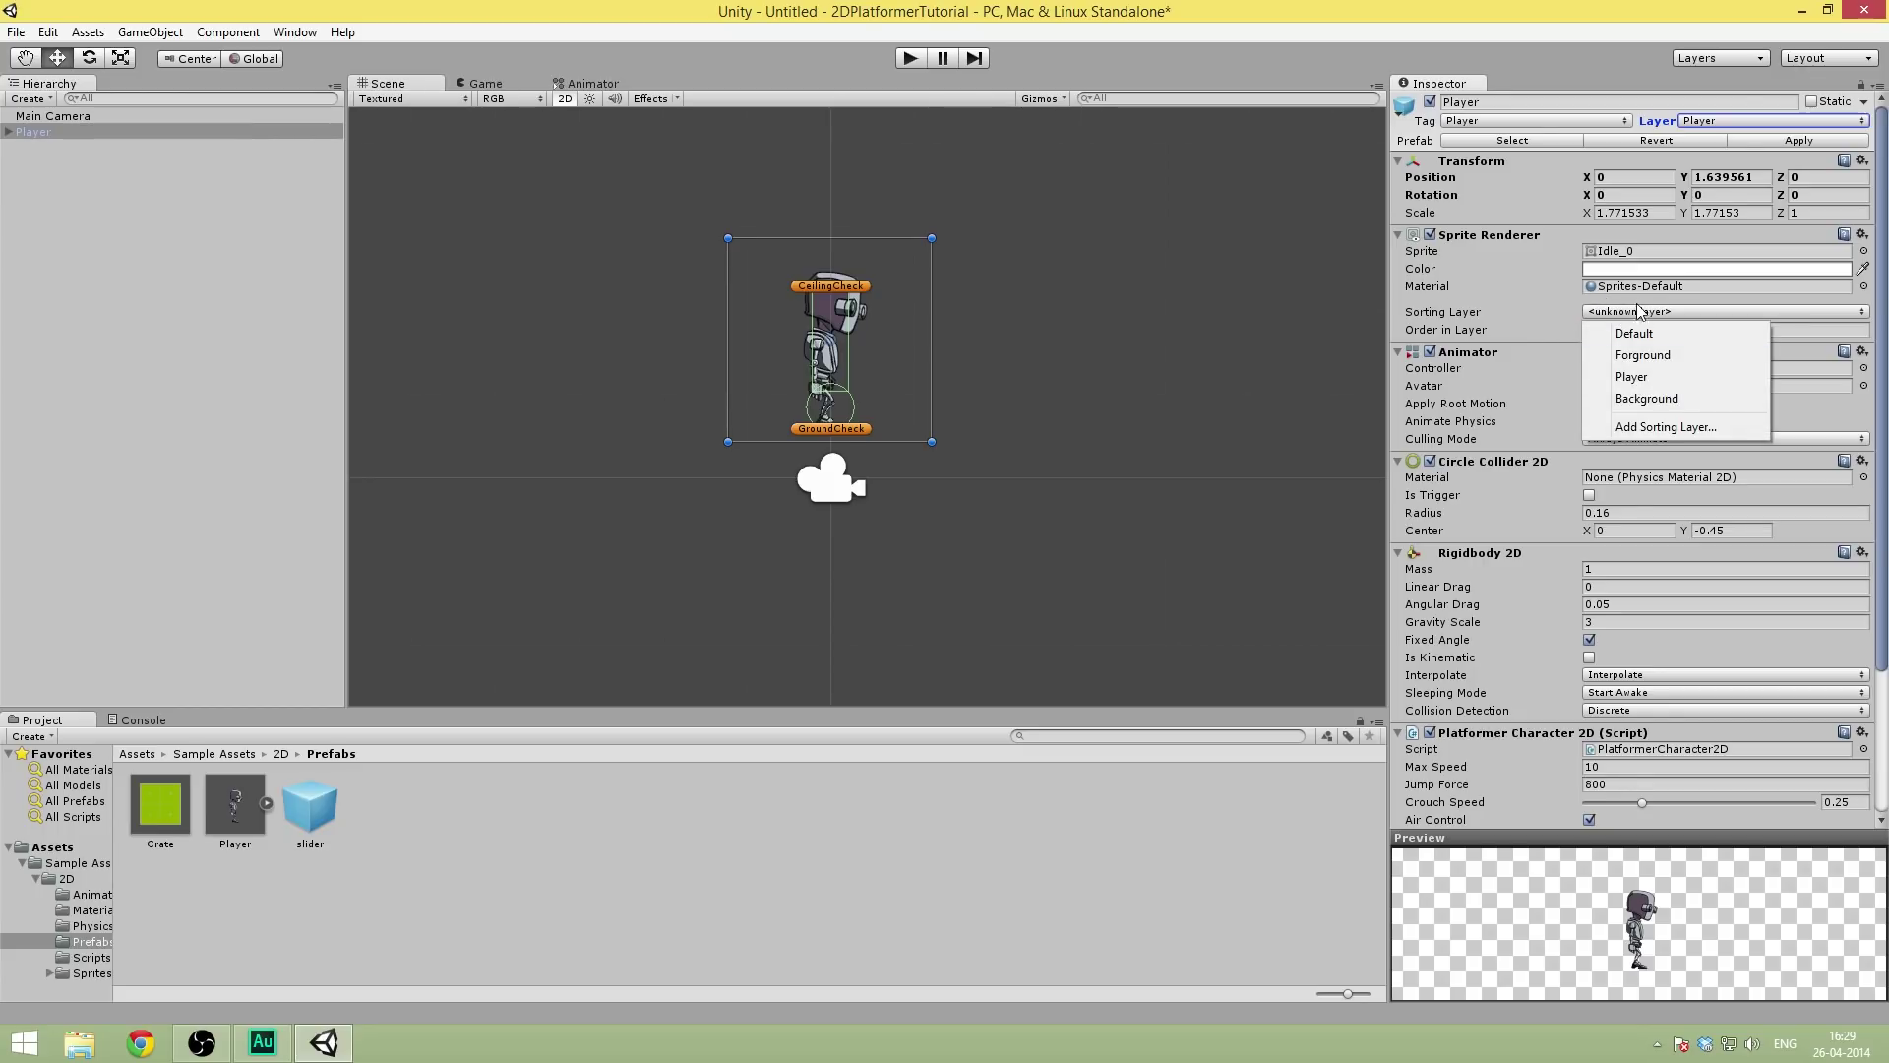
left_click(1665, 428)
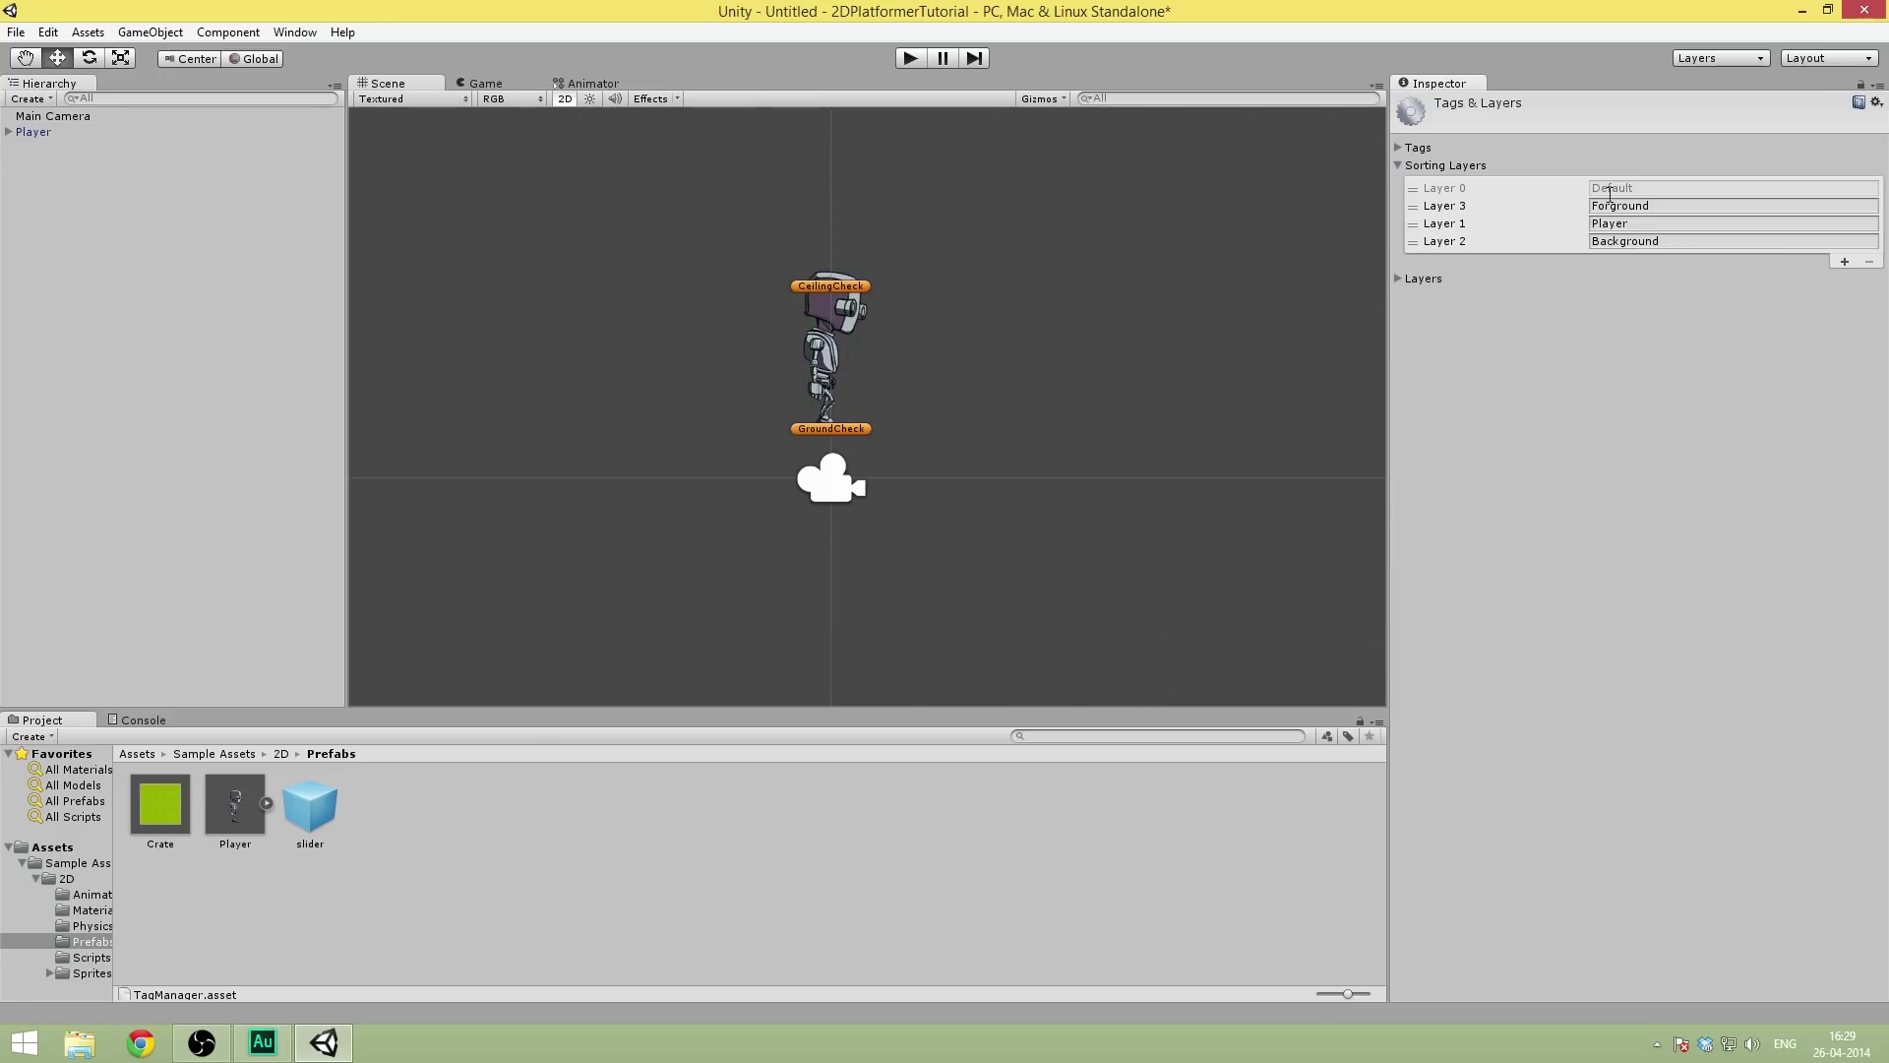
left_click_drag(1523, 203, 1475, 242)
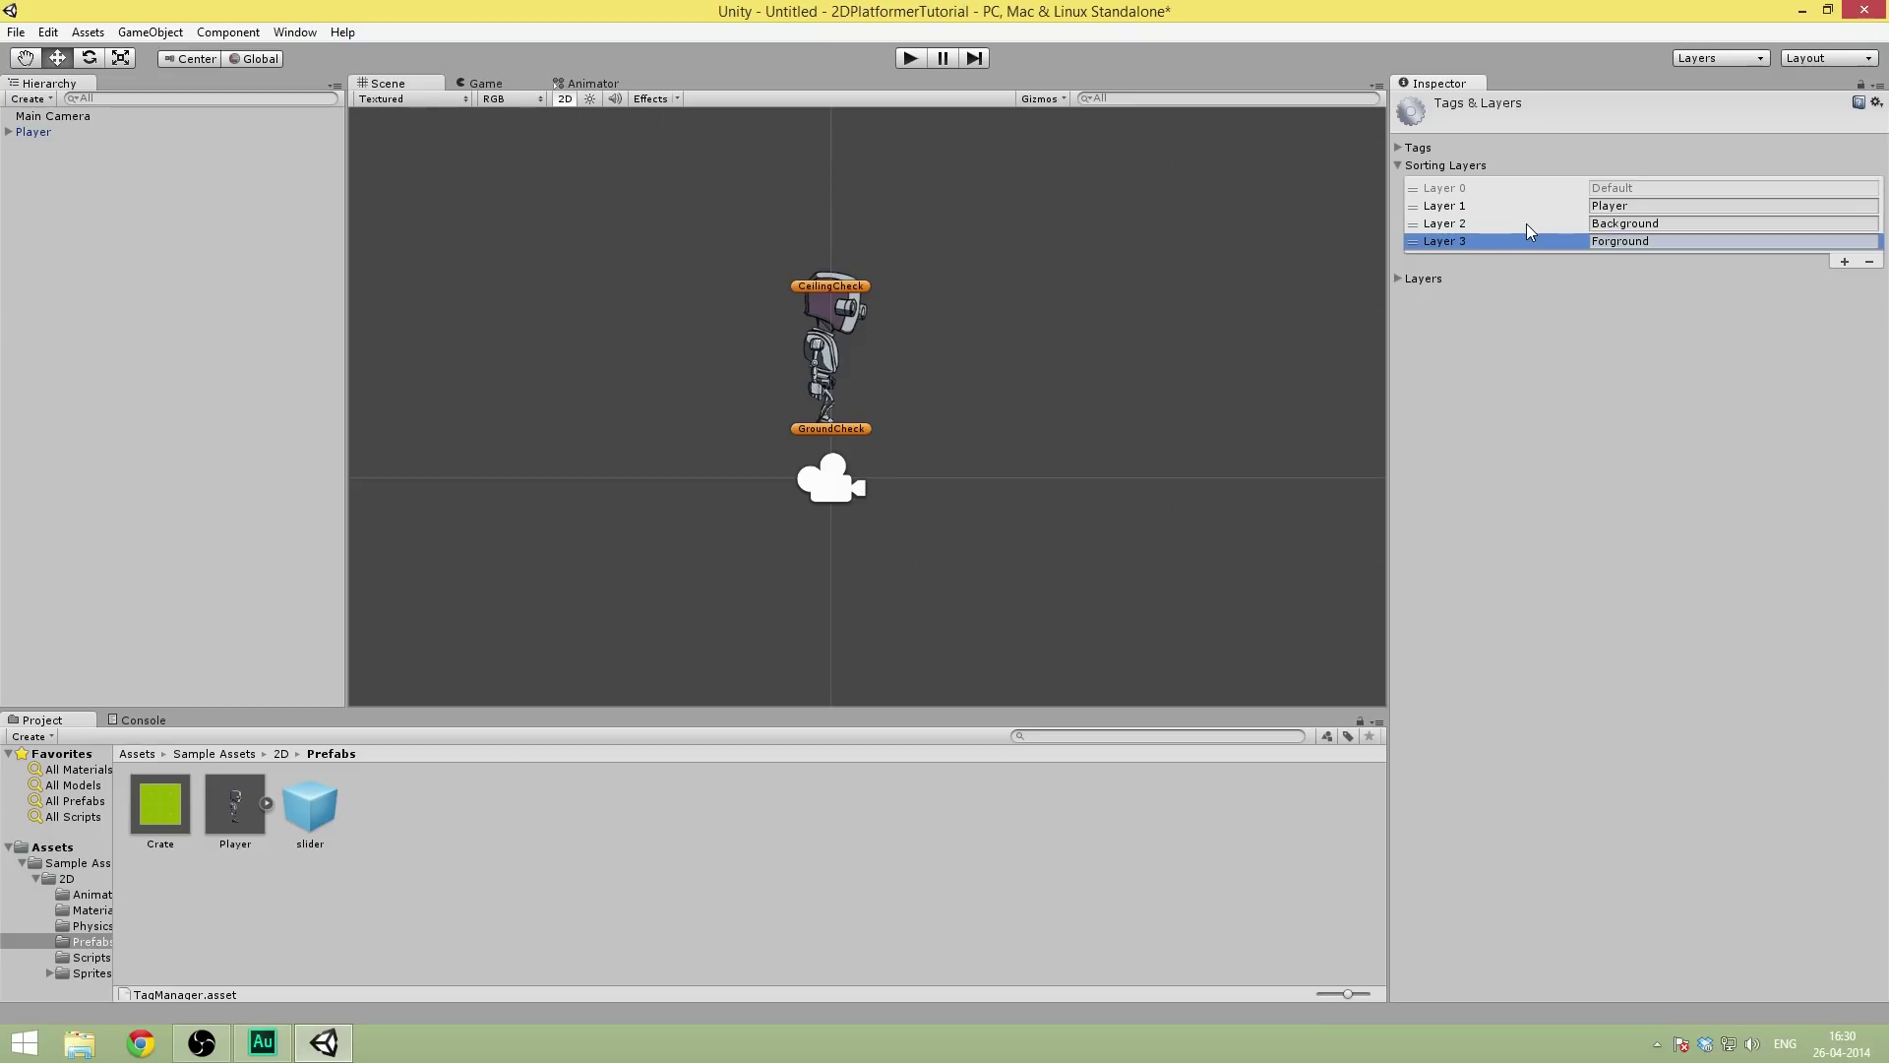
left_click(1526, 223)
left_click_drag(1492, 226, 1488, 203)
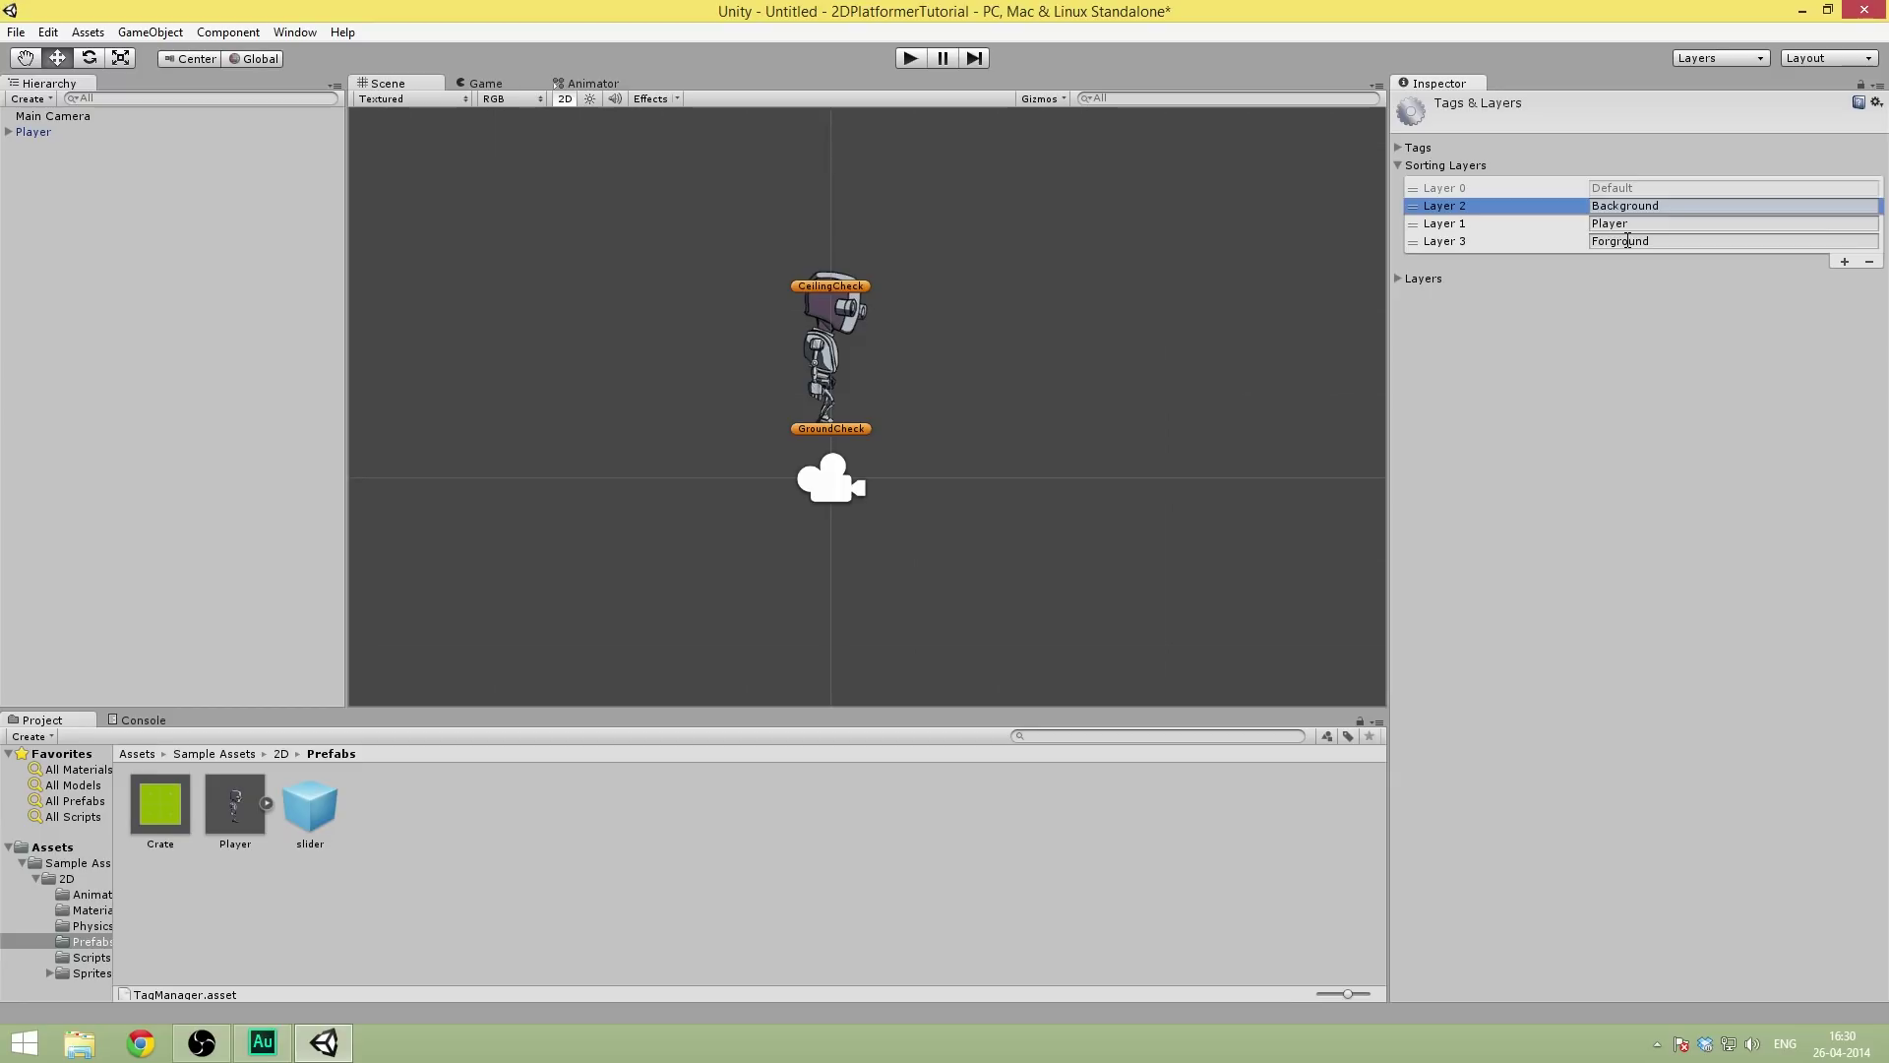
- Set the sorting layer of the Player object's Sprite Renderer to Player
left_click(62, 131)
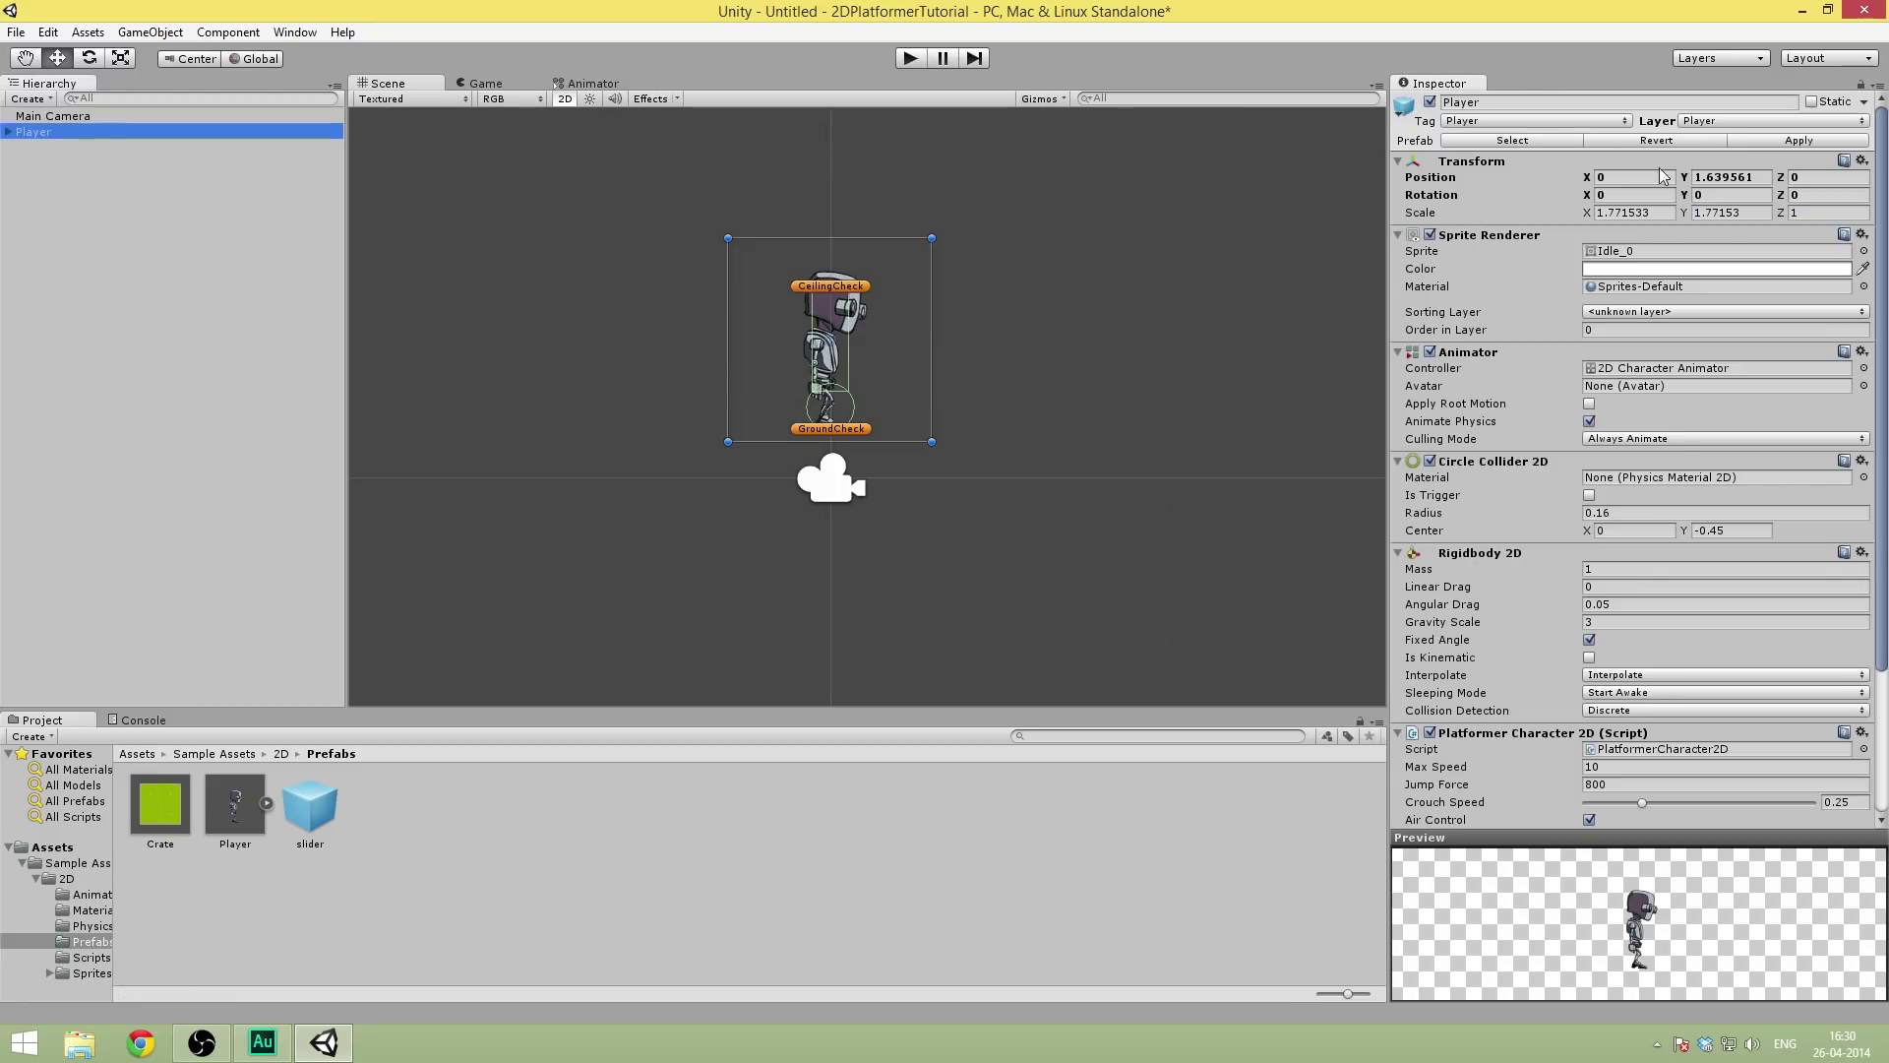
left_click(1633, 313)
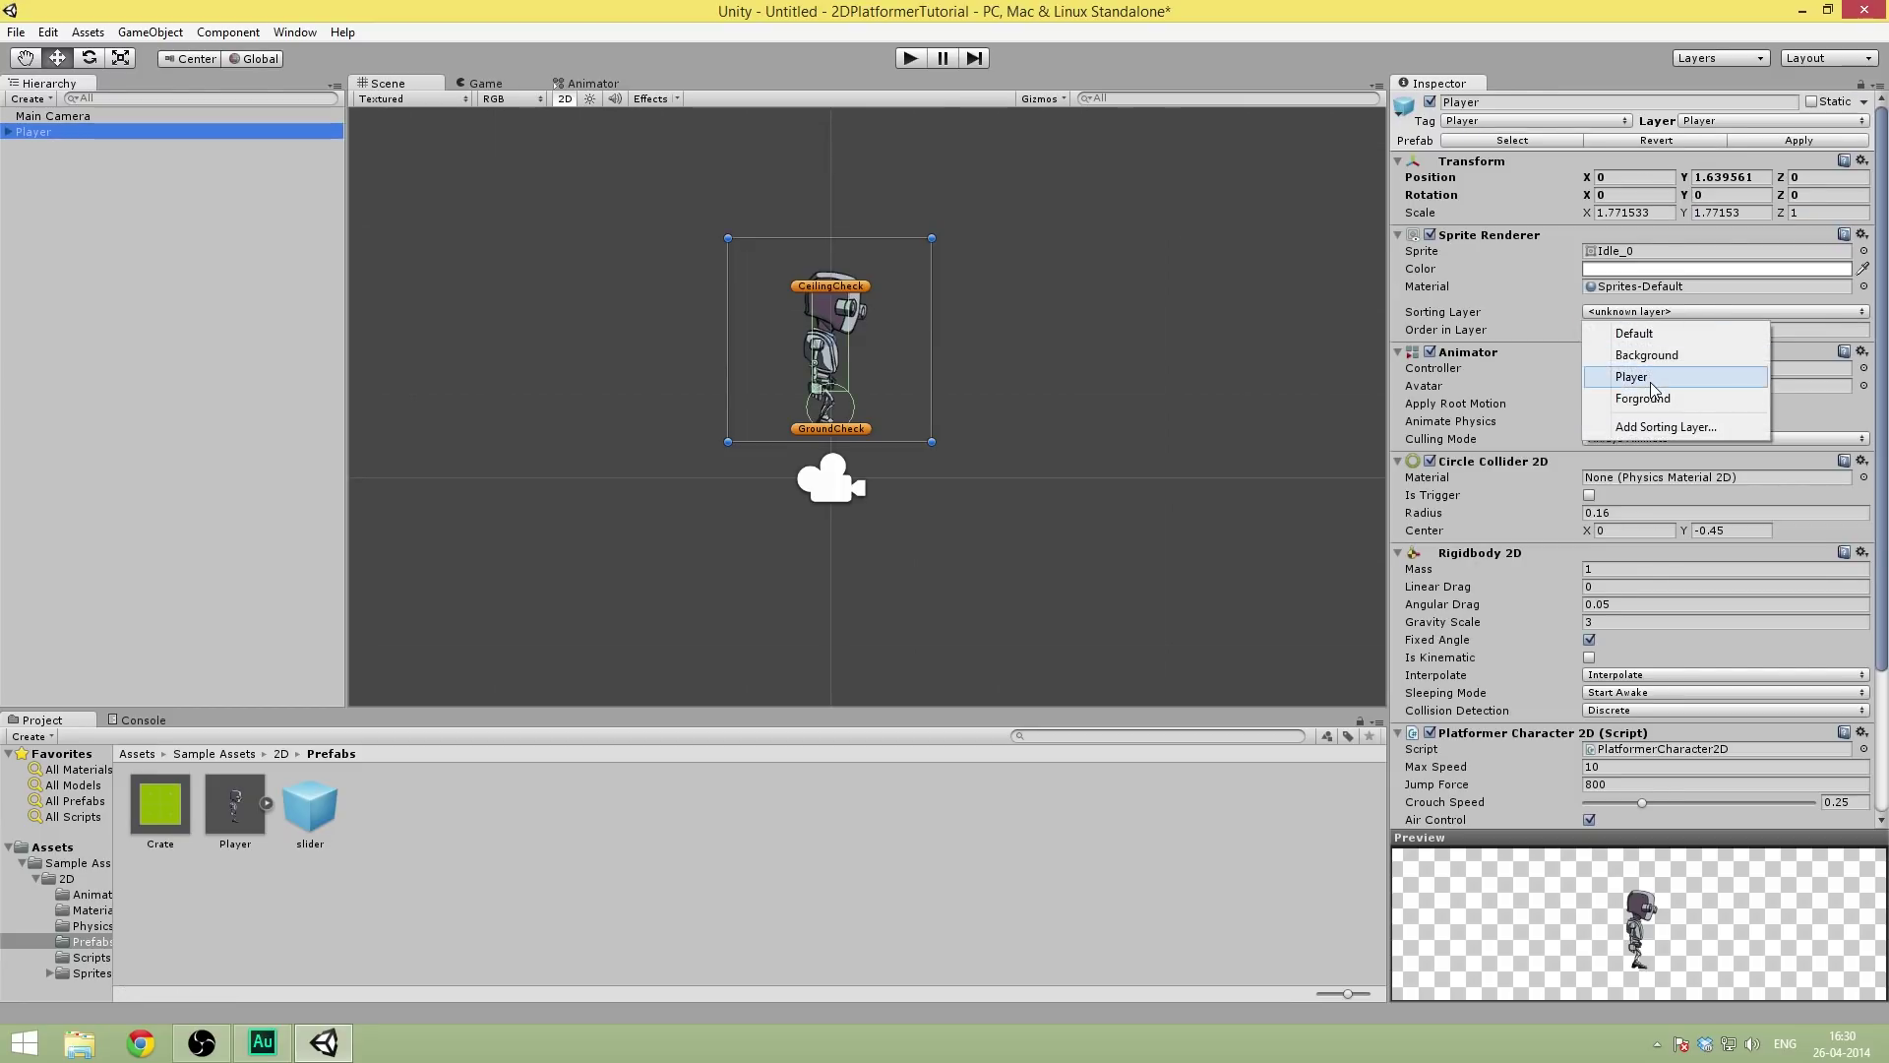
left_click(1646, 378)
left_click(1638, 330)
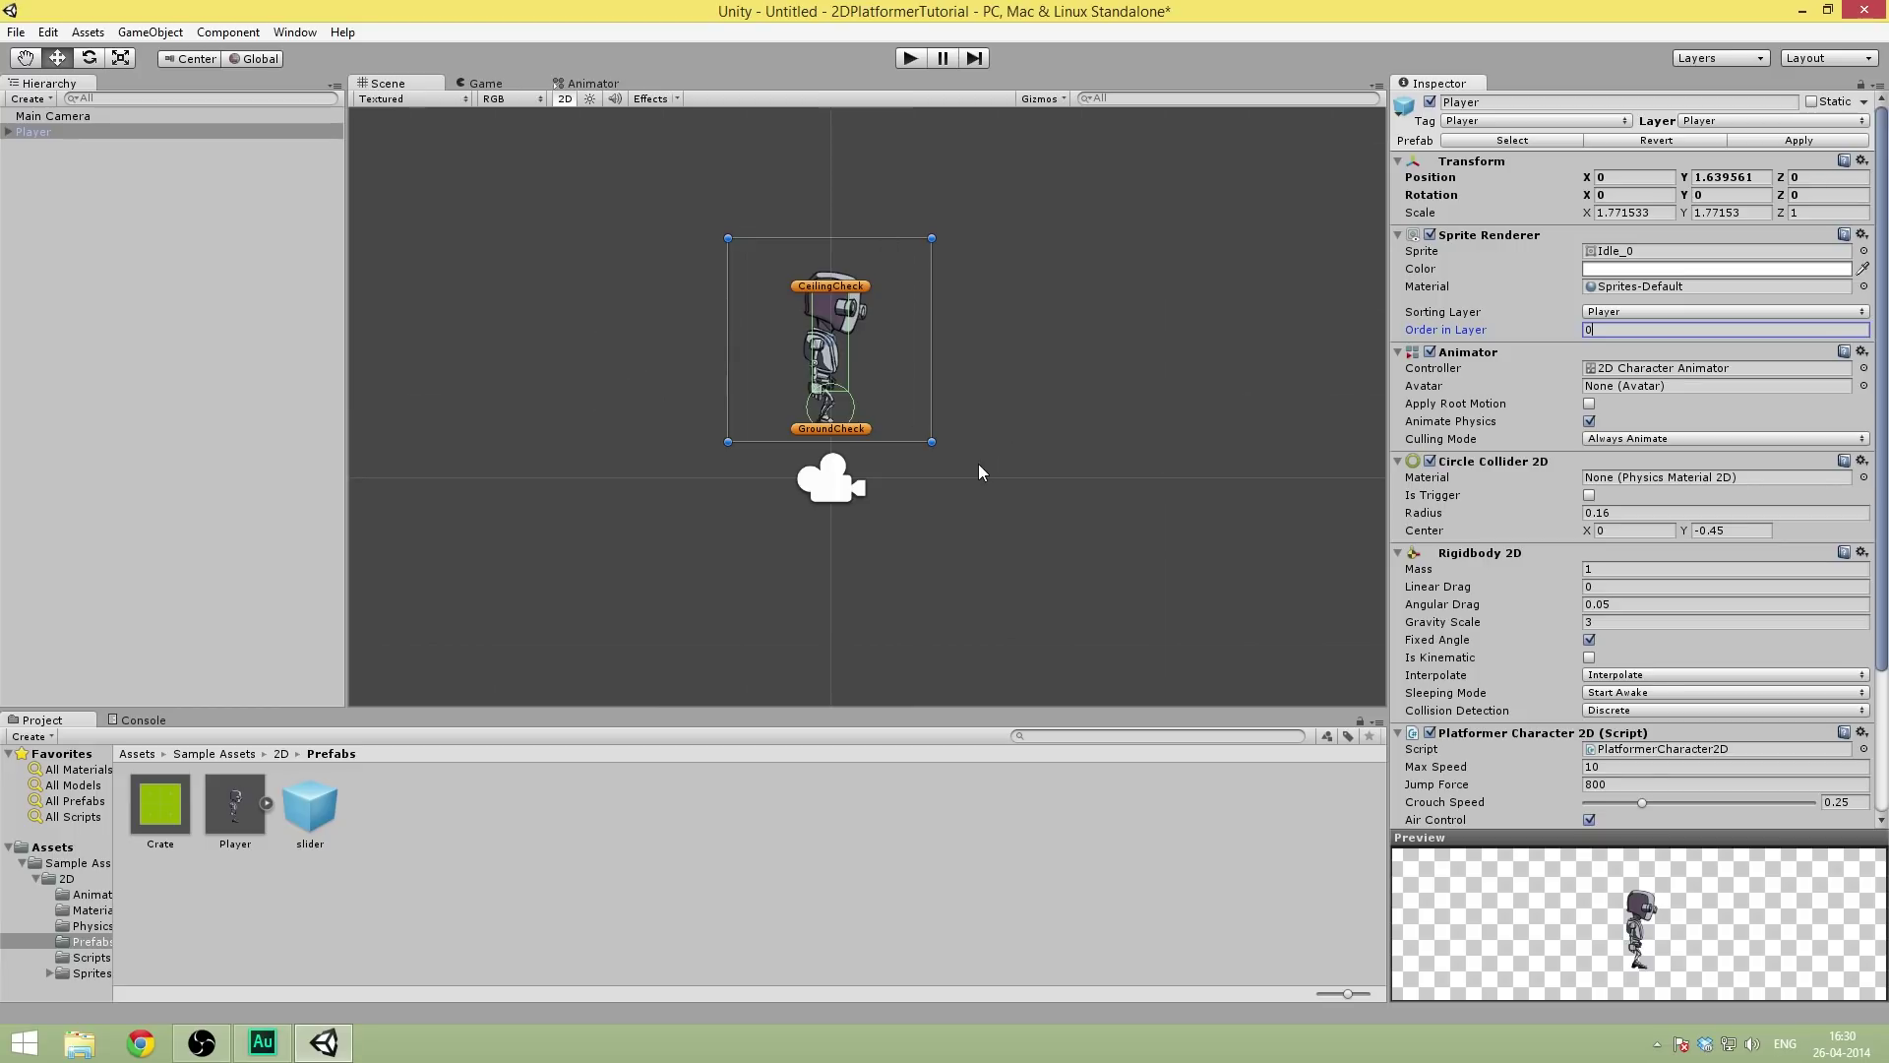
- Add the prototype_blue_32x32 sprite from the 2D/Sprites folder to the scene as a ground object
scroll(1516, 450, "down", 3)
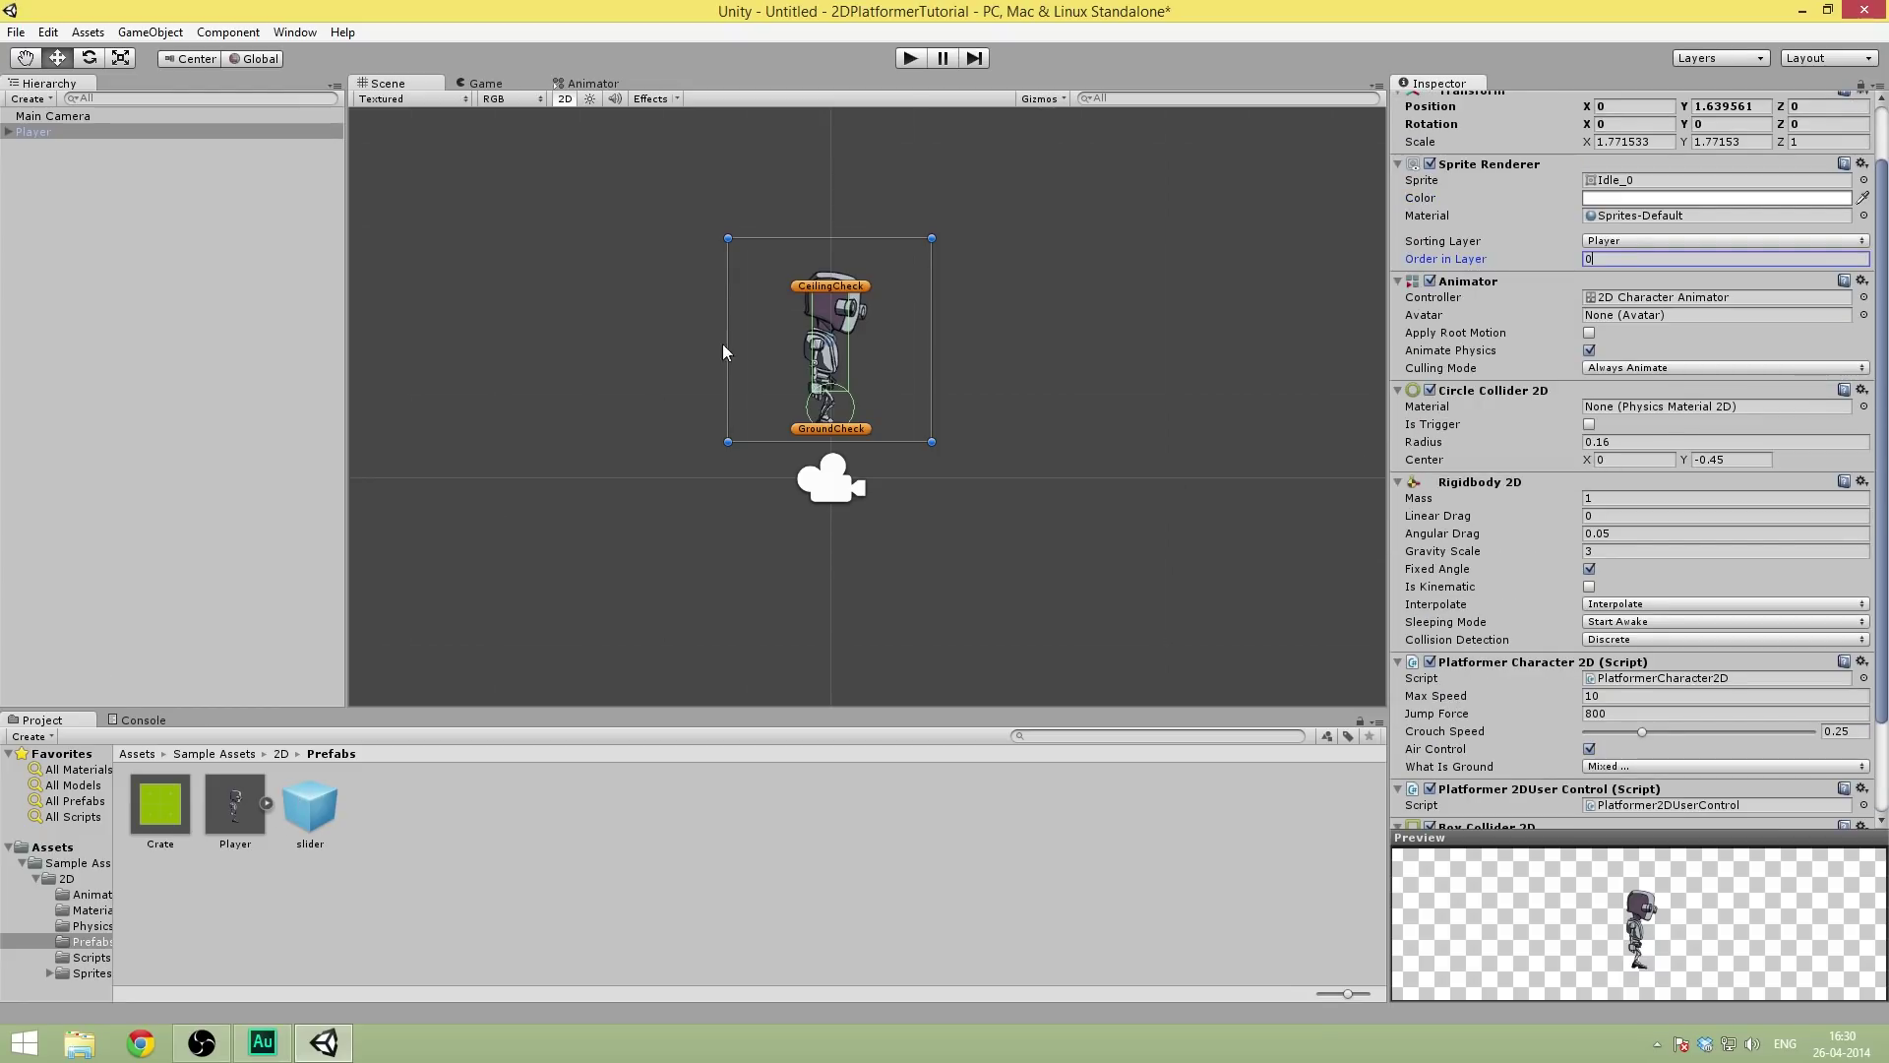
scroll(839, 541, "down", 5)
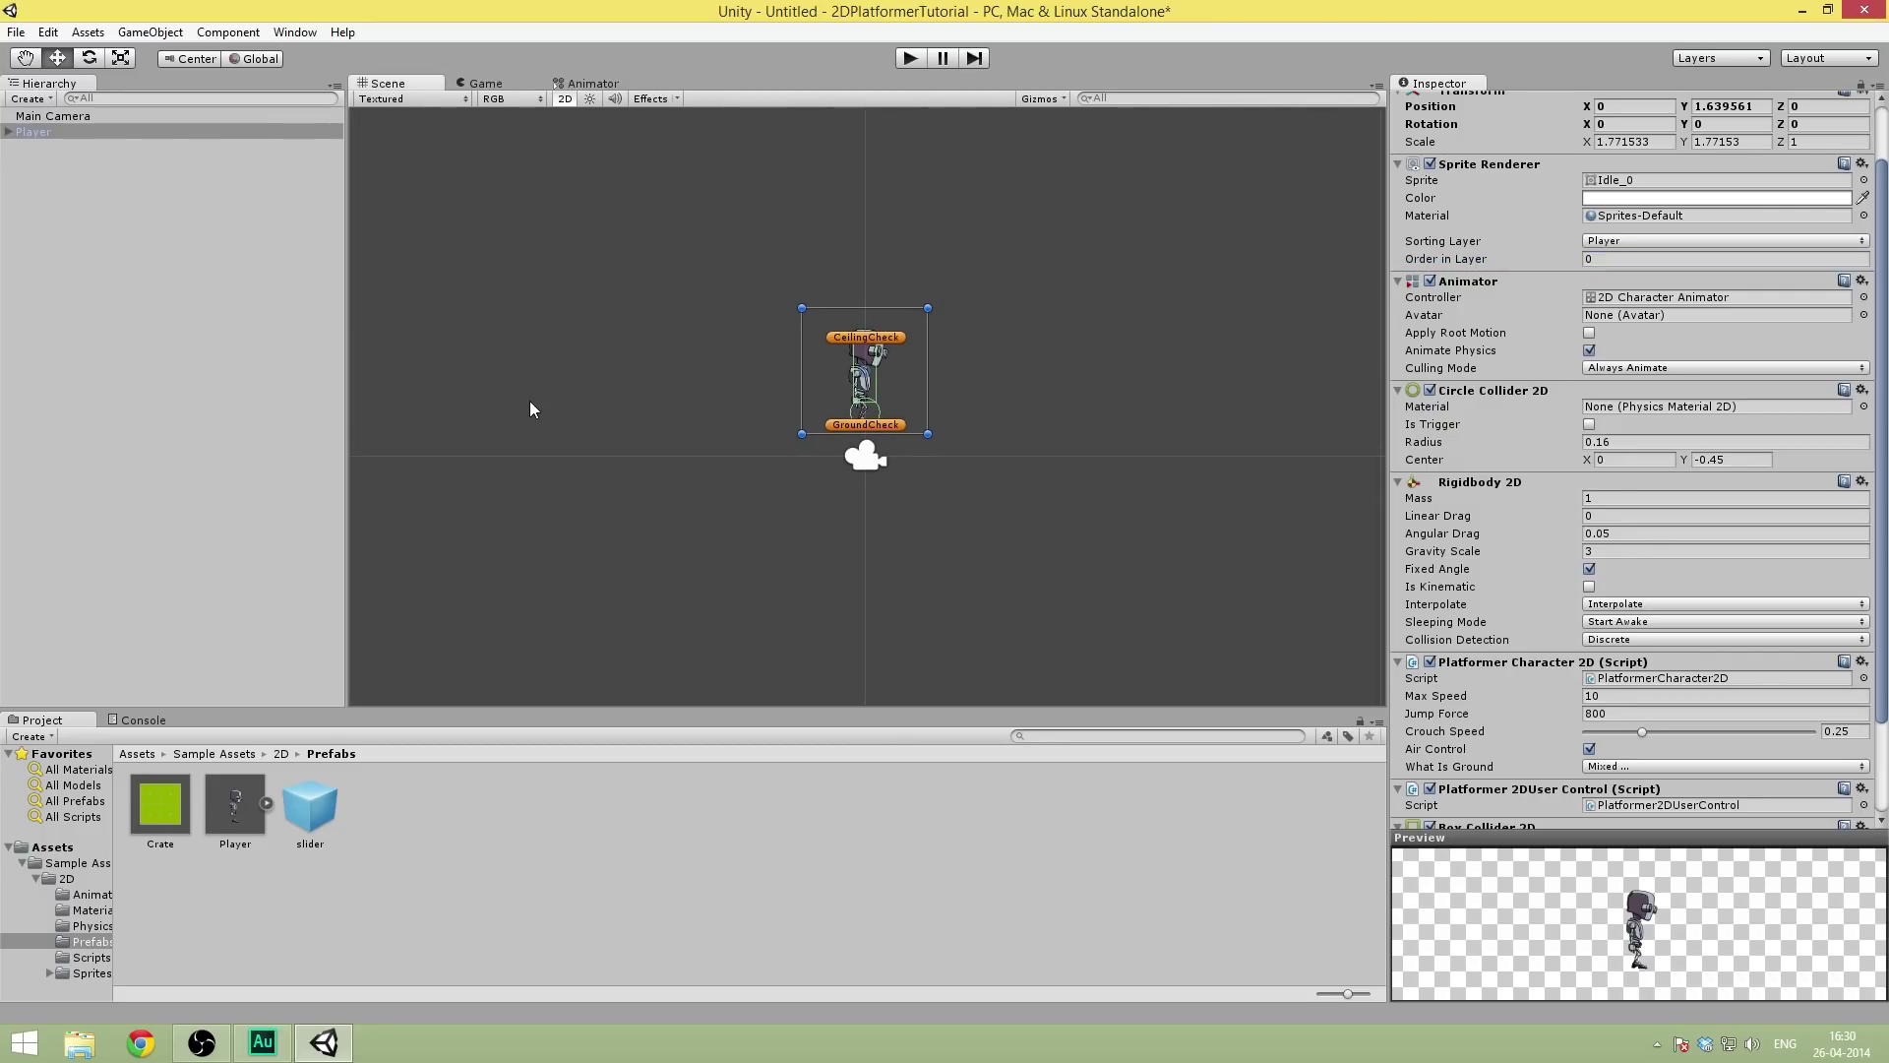
left_click(279, 752)
double_click(547, 802)
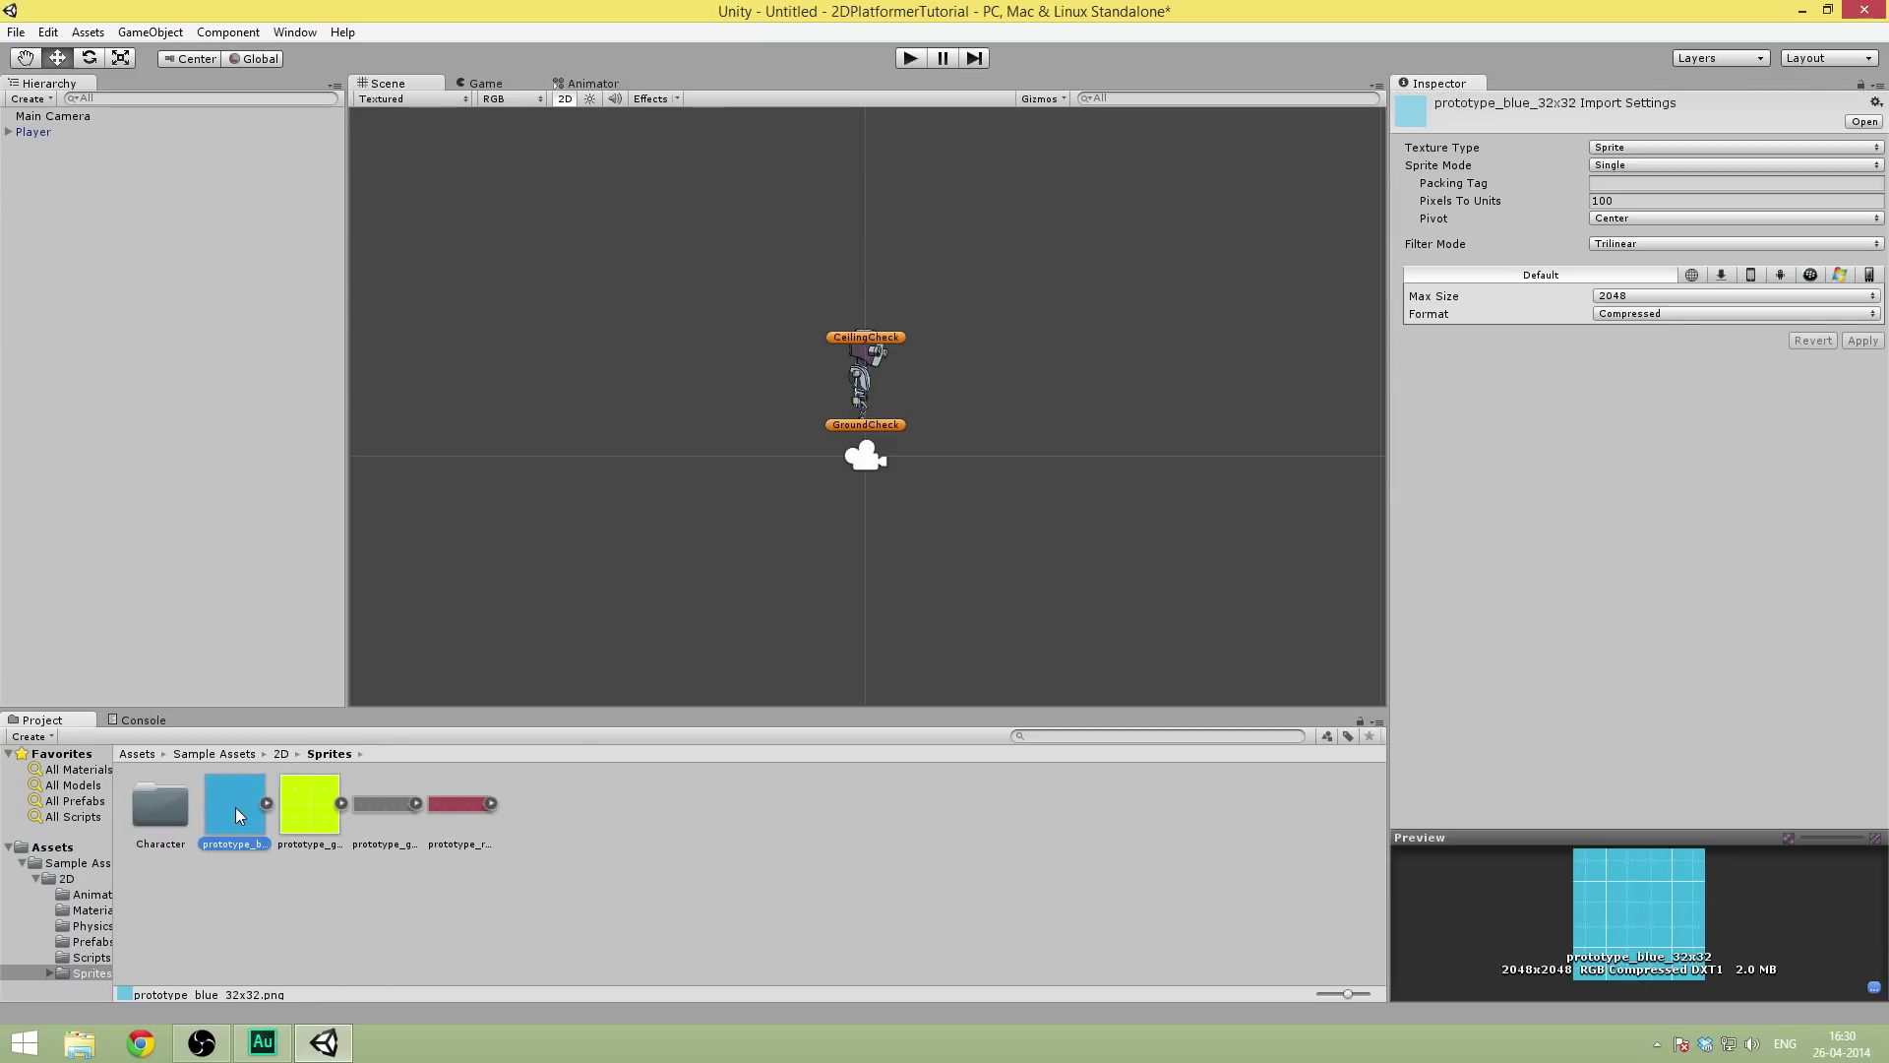
left_click_drag(242, 821, 139, 351)
scroll(1004, 207, "down", 4)
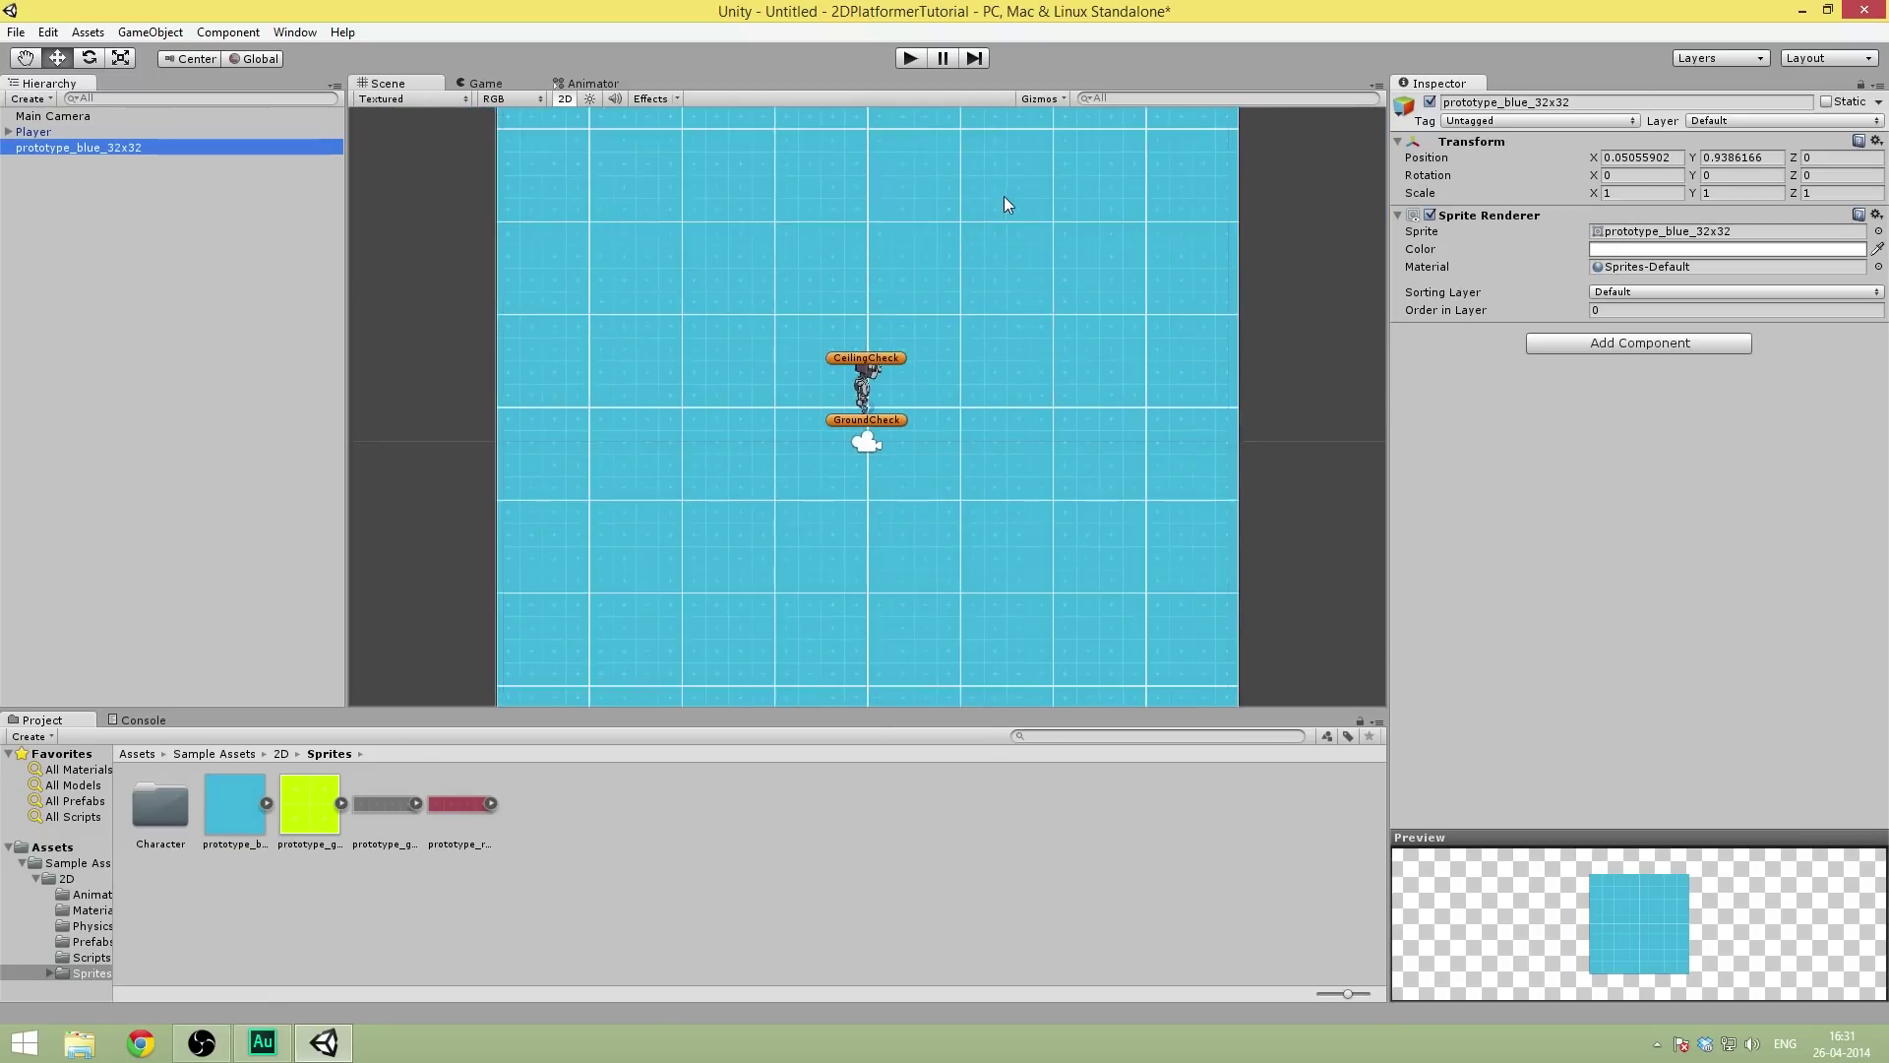
scroll(1042, 257, "up", 1)
scroll(1013, 249, "down", 1)
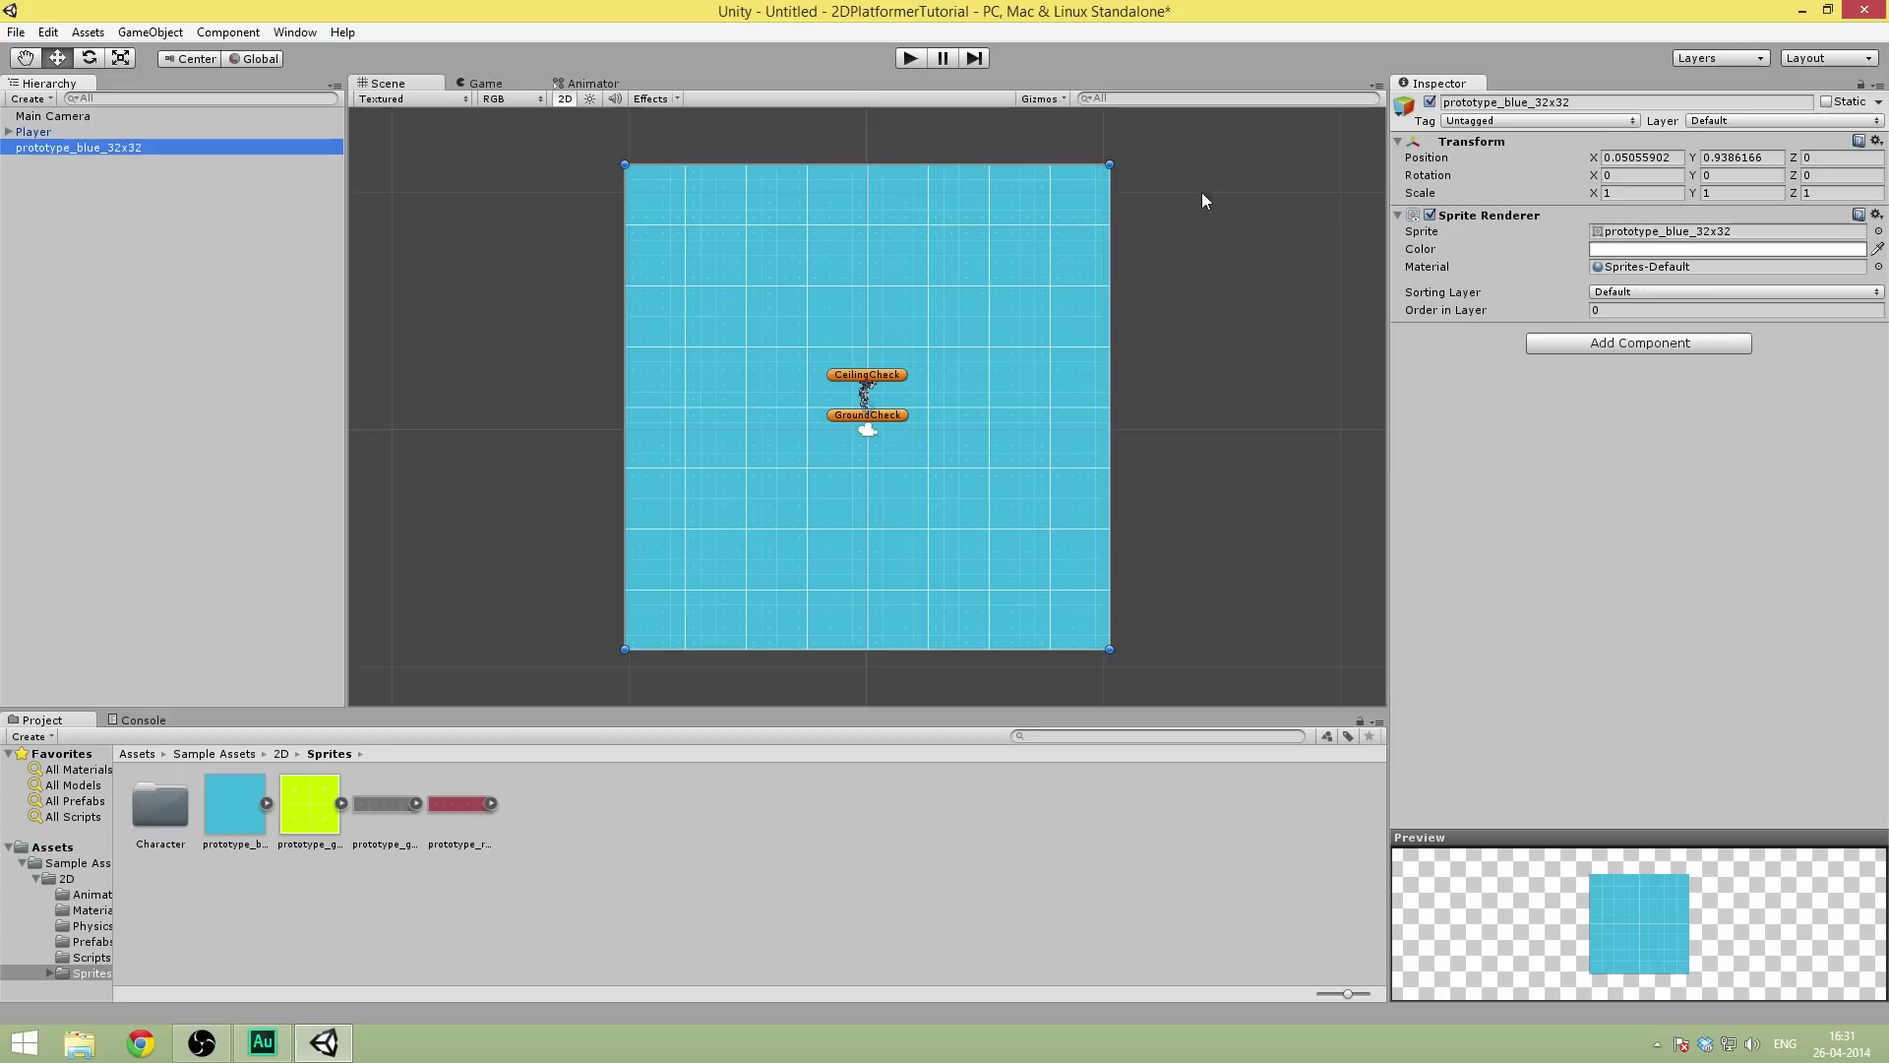
- Position the prototype_blue_32x32 ground sprite at X 0, Y -10, beneath the character
left_click(1630, 157)
type("0")
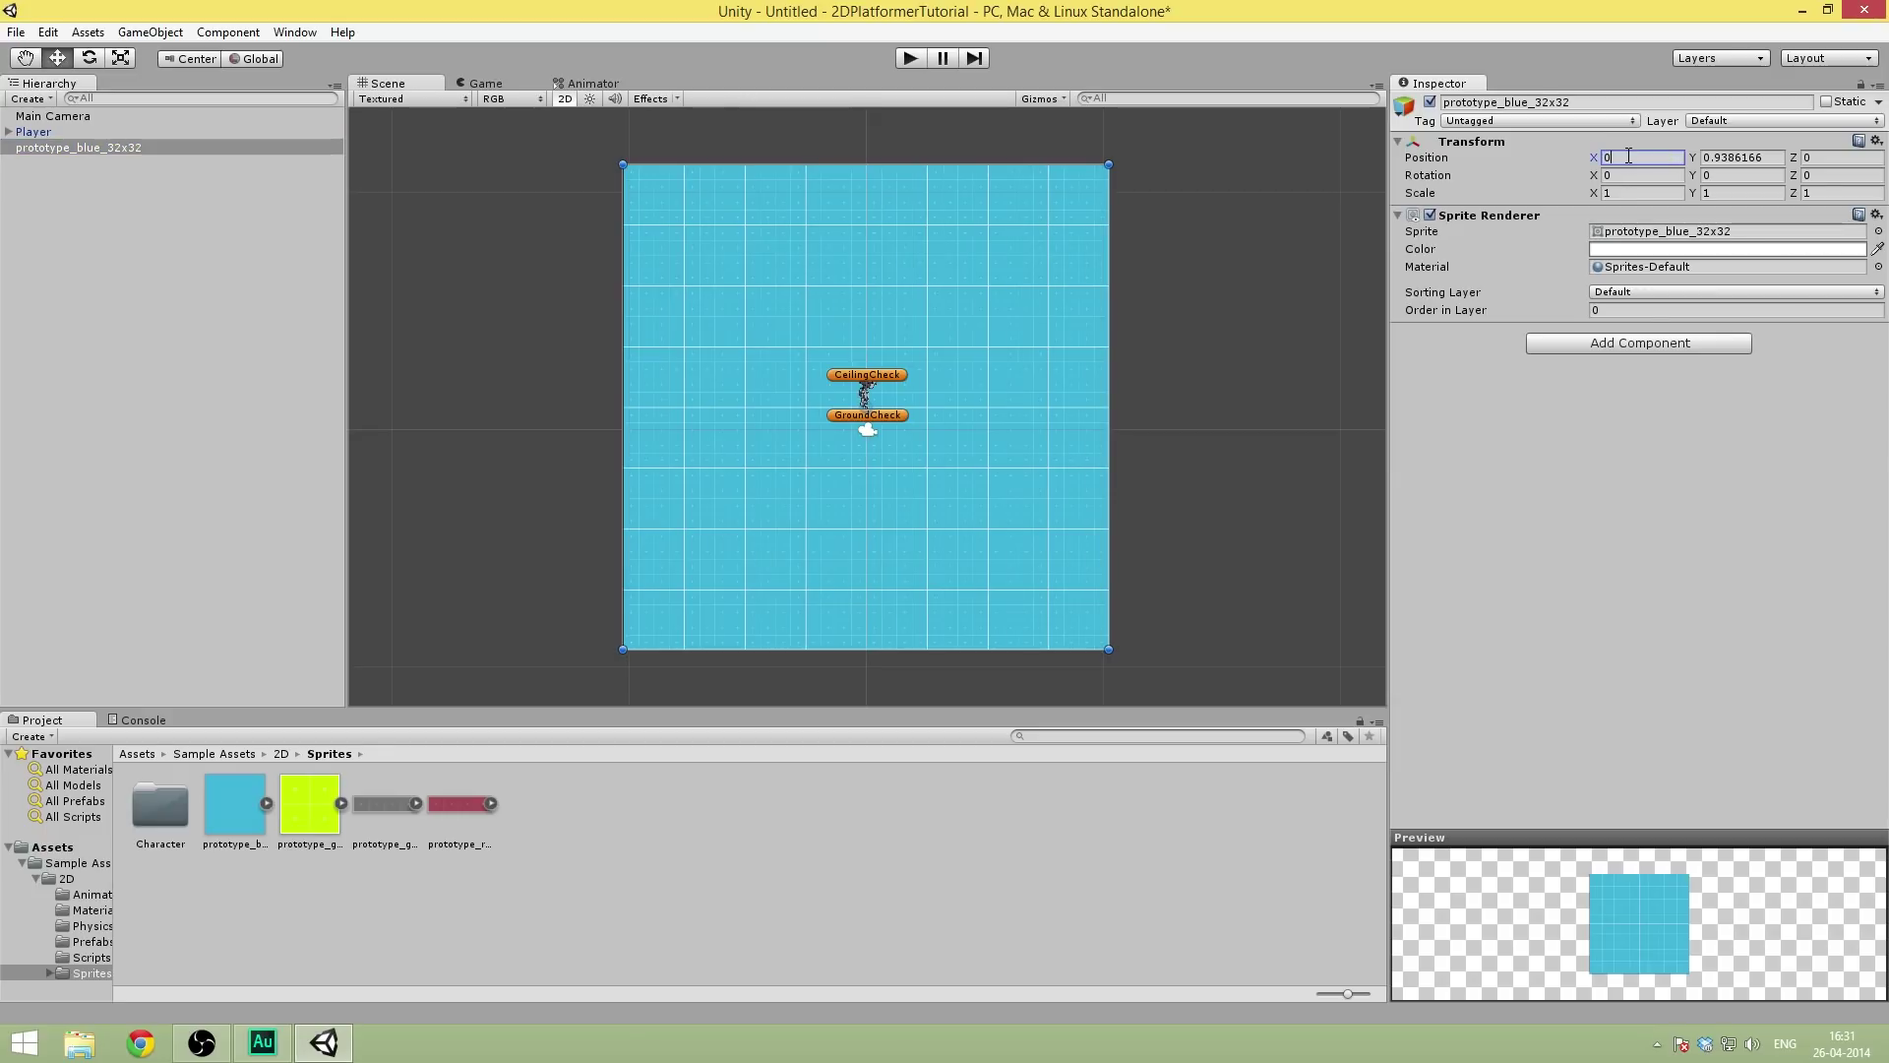
left_click_drag(1694, 158, 1345, 263)
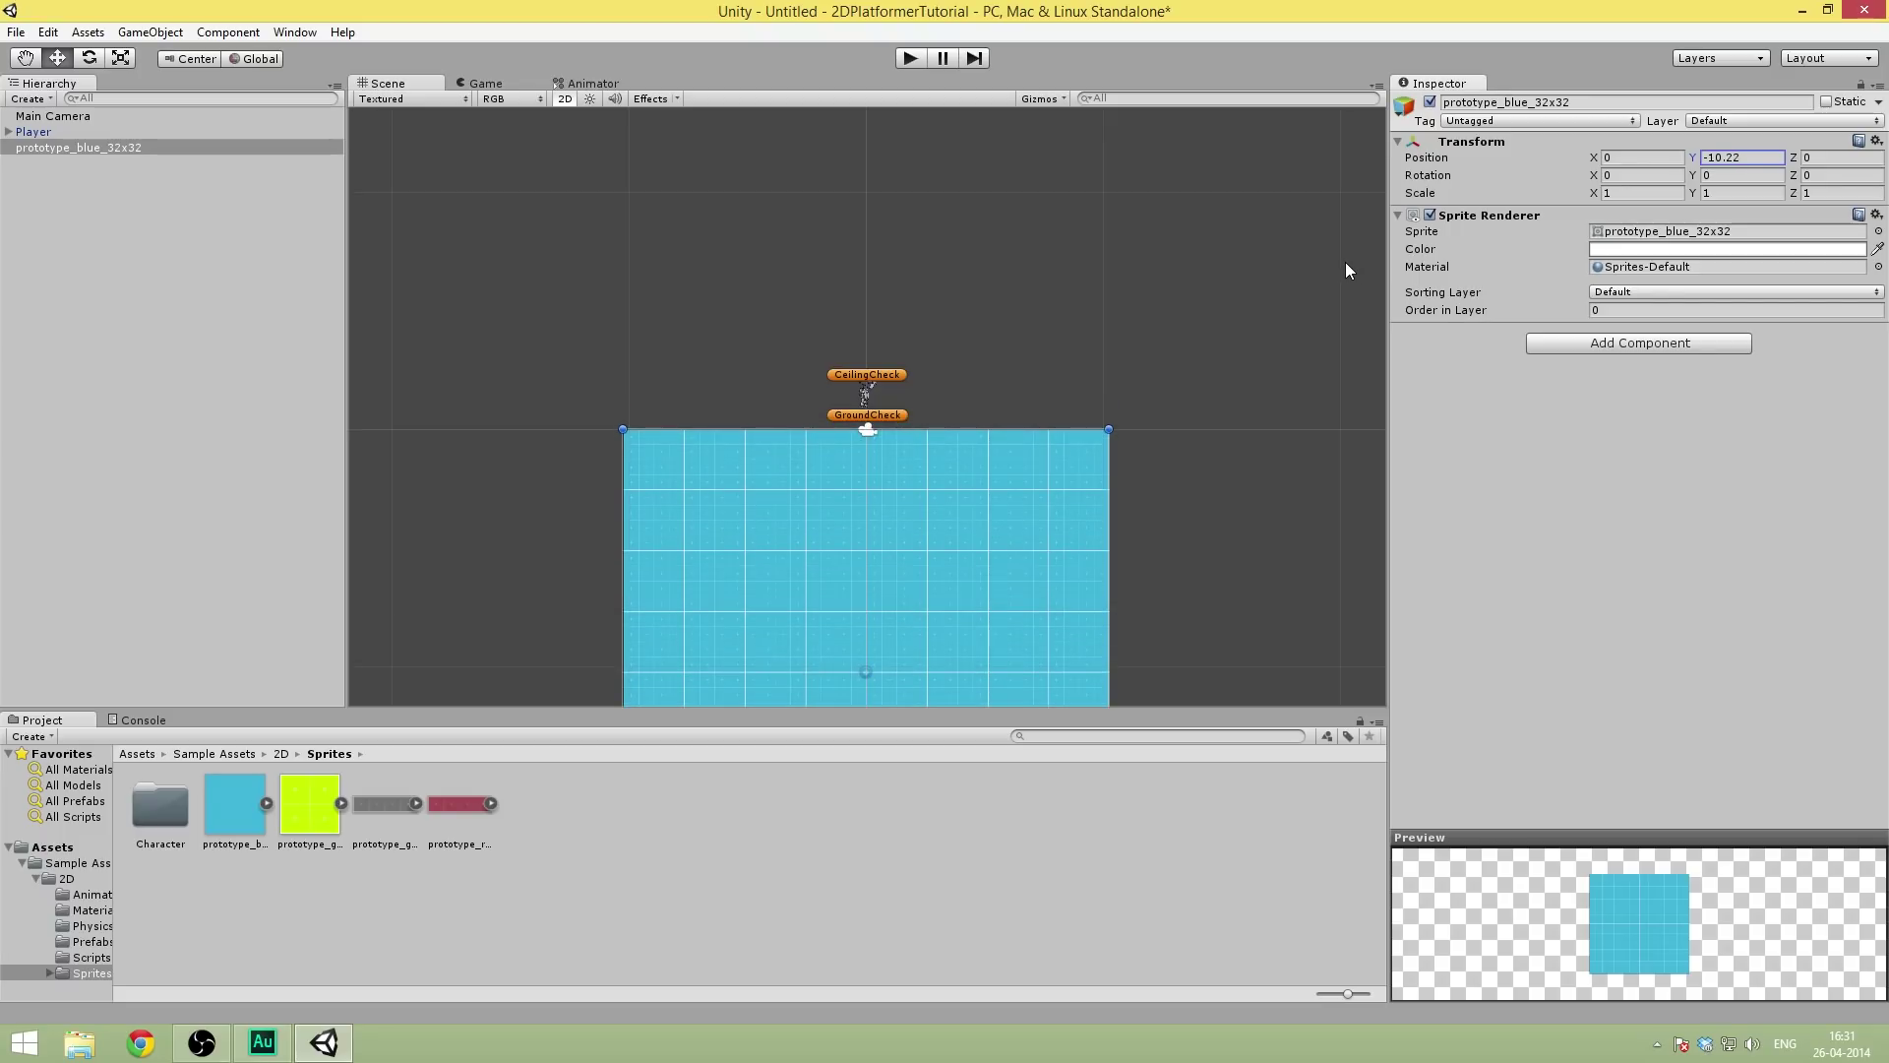
left_click(1712, 158)
type("-10")
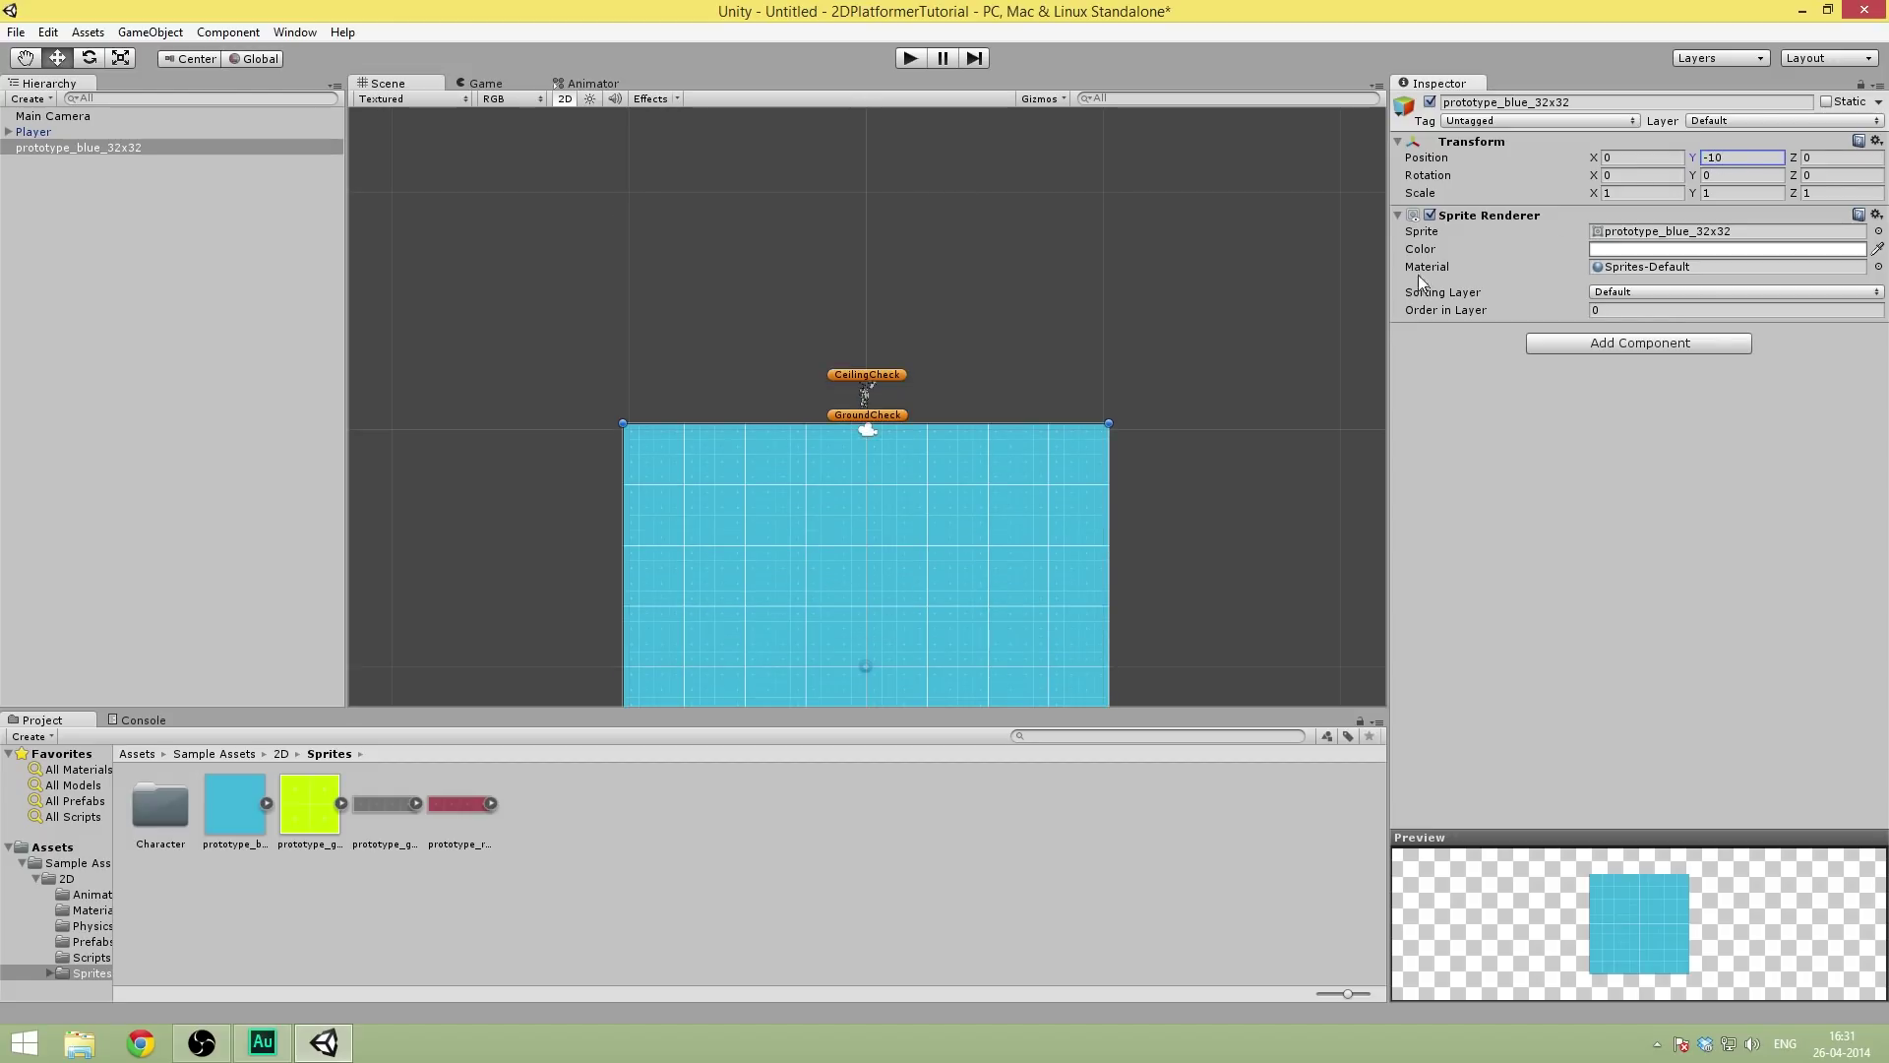
scroll(953, 328, "up", 8)
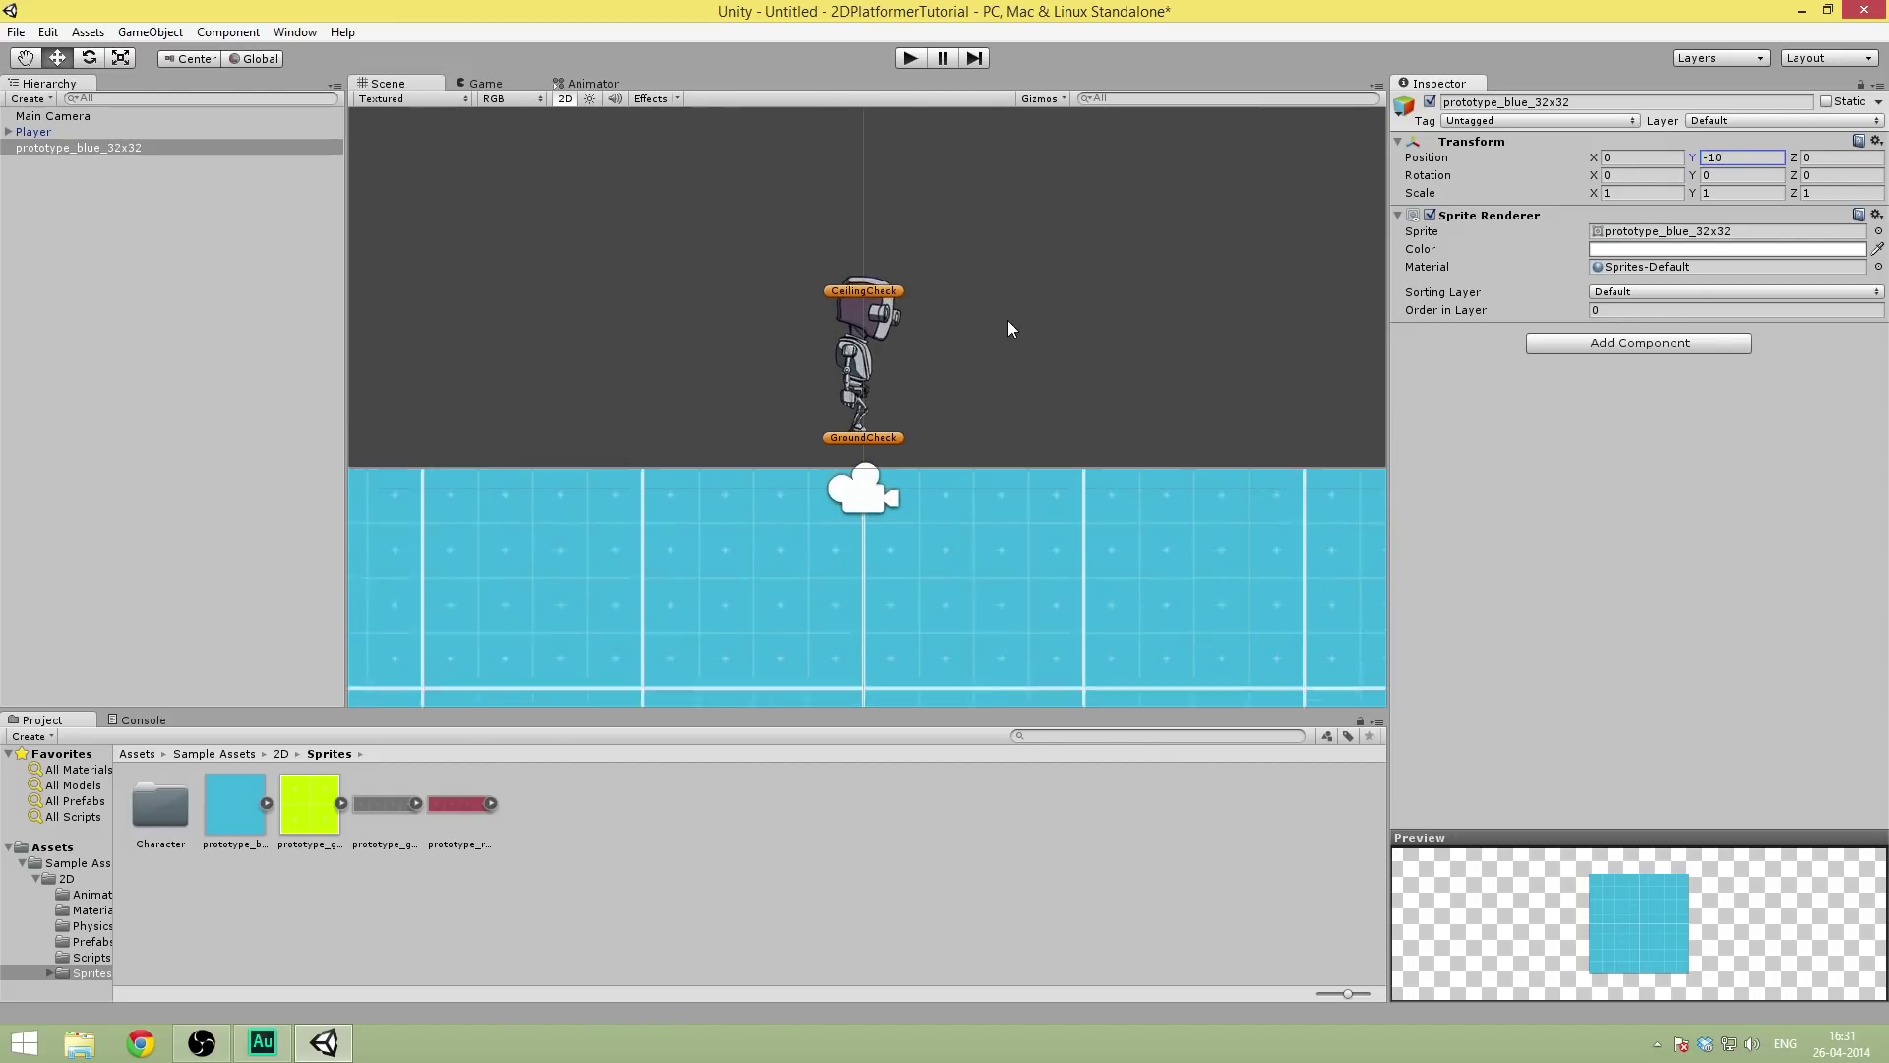
scroll(1106, 258, "down", 4)
scroll(1073, 280, "down", 2)
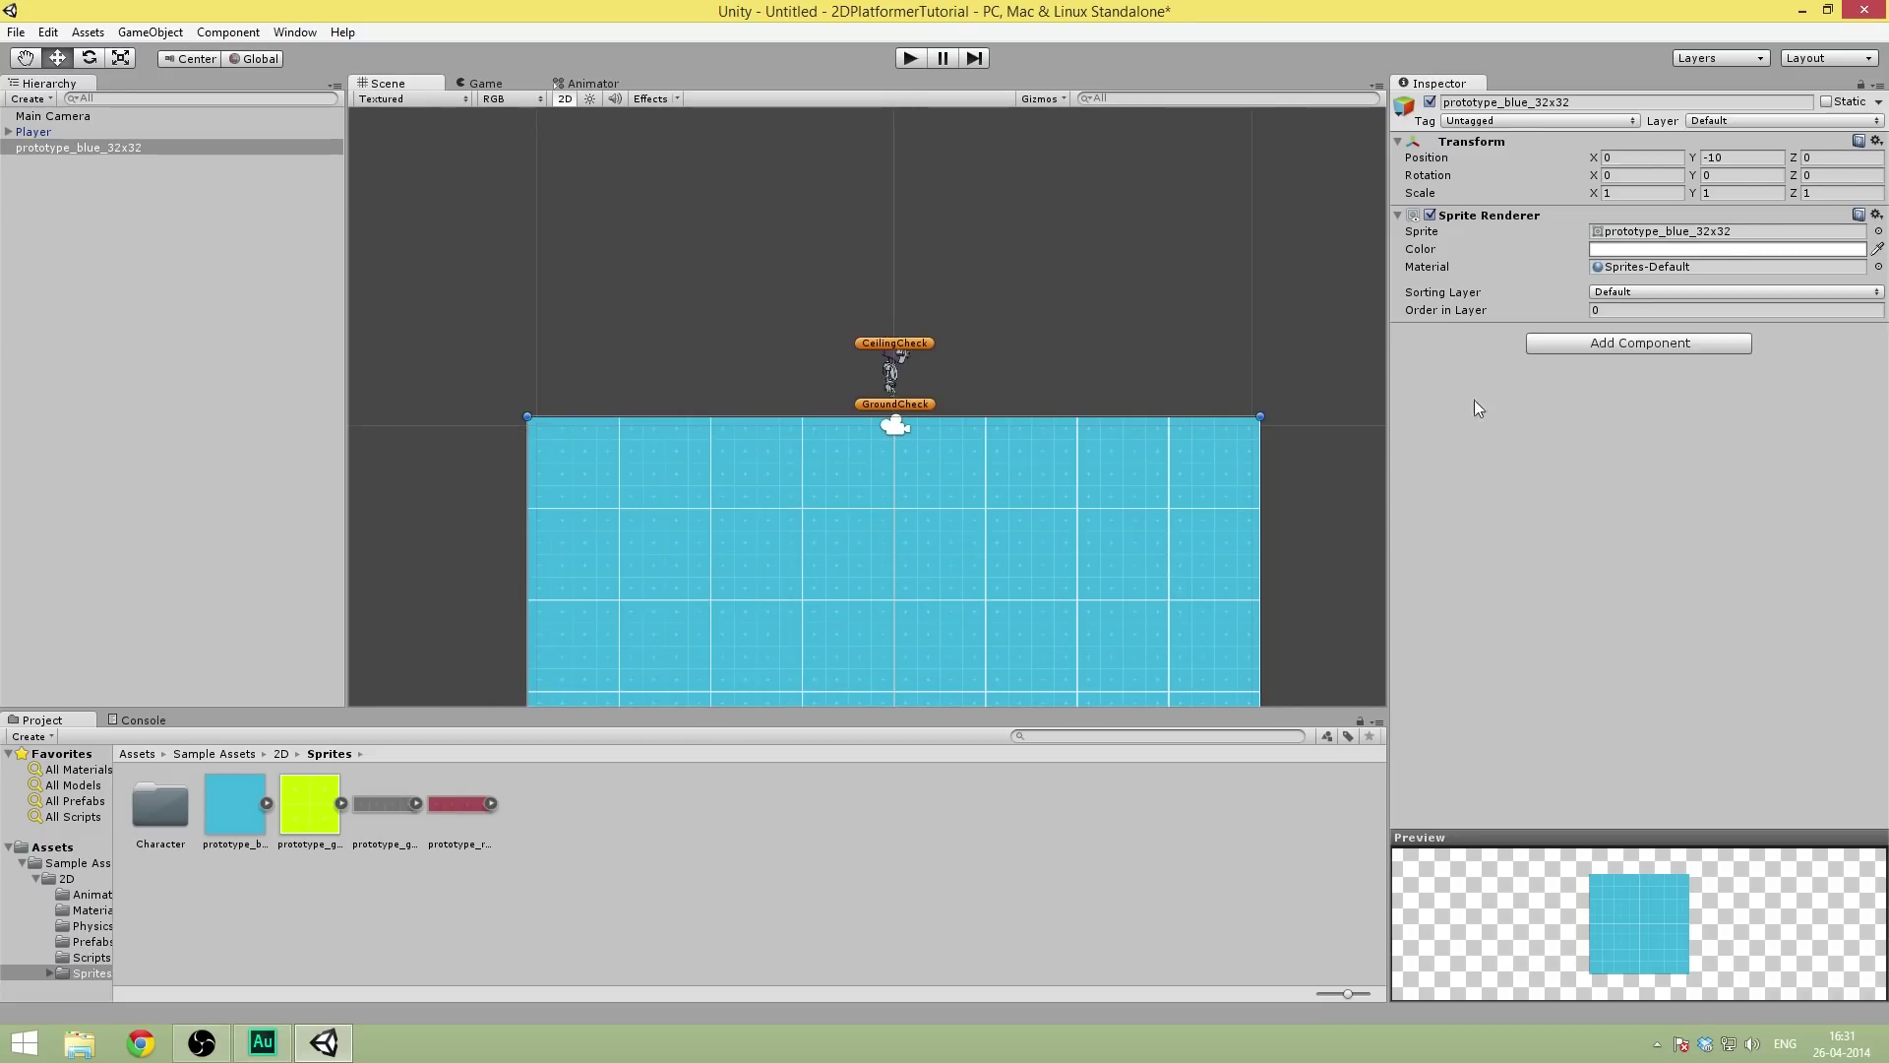
- Add a Box Collider 2D component to the prototype_blue_32x32 ground object
left_click(1601, 342)
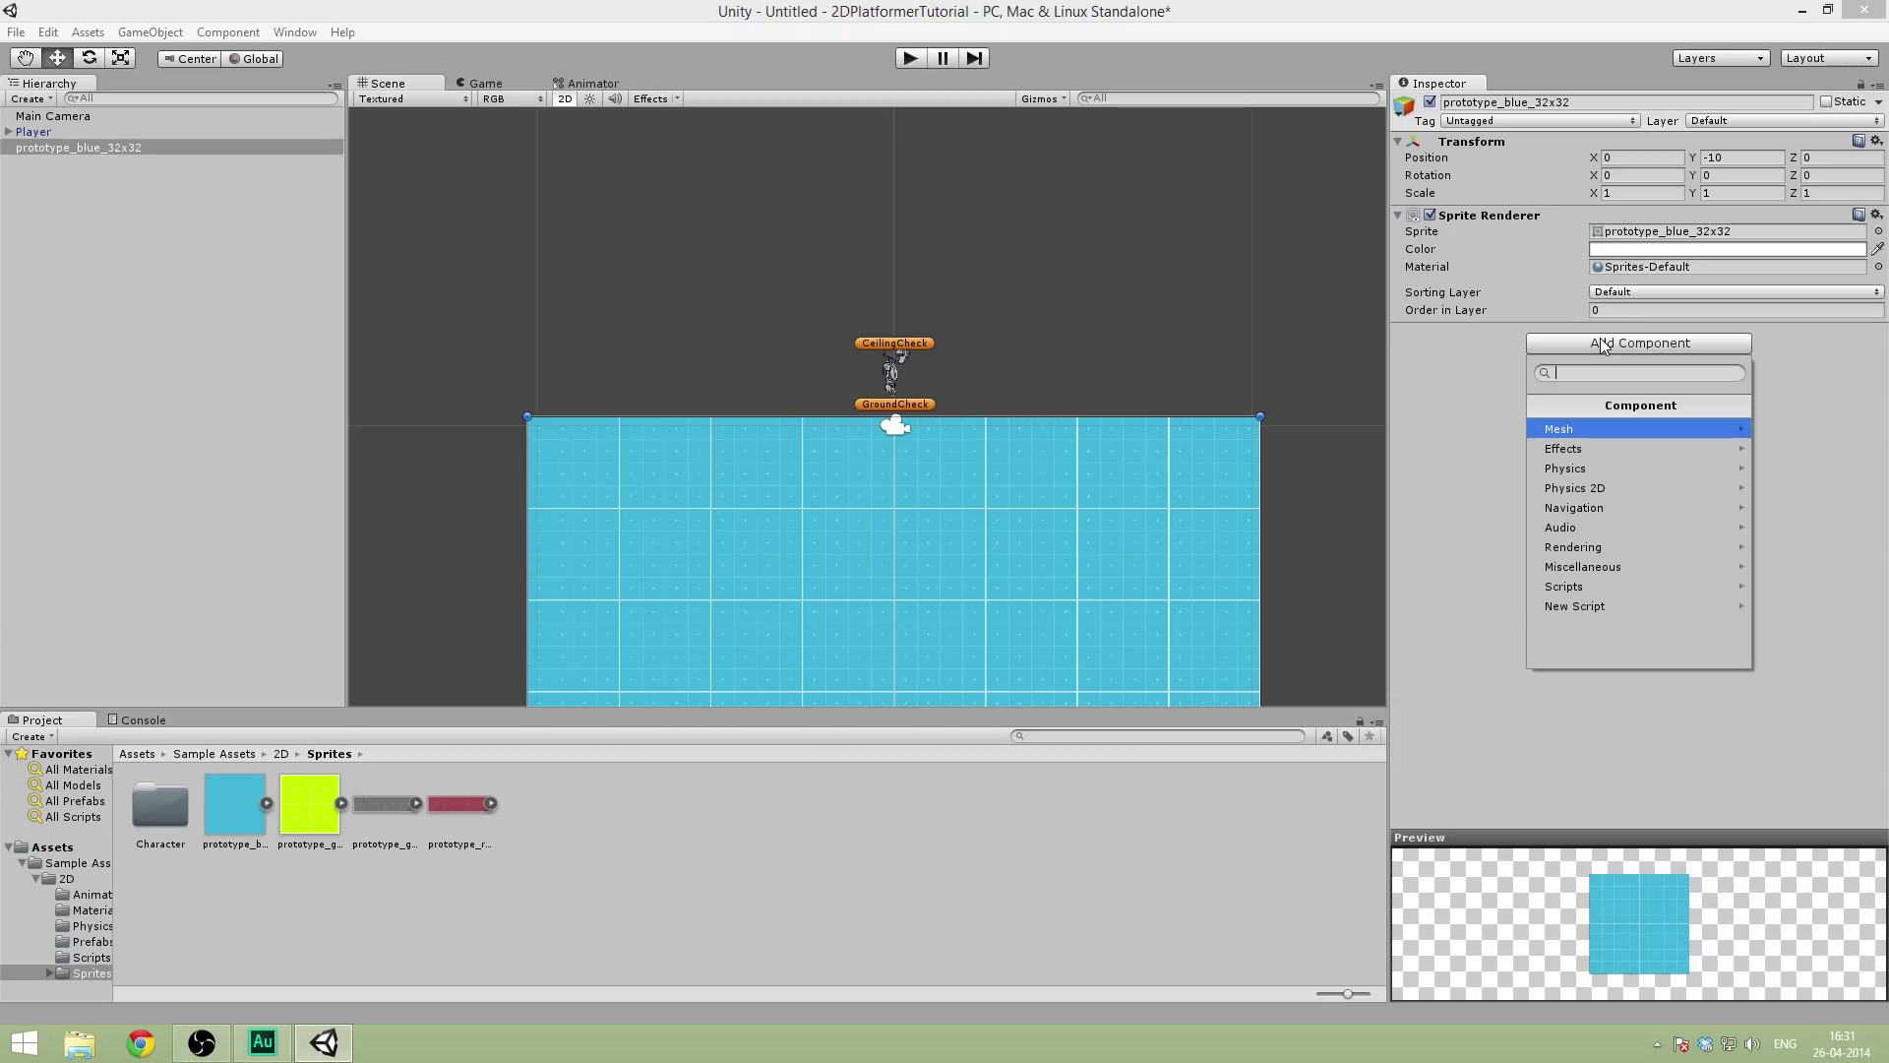
left_click(1620, 484)
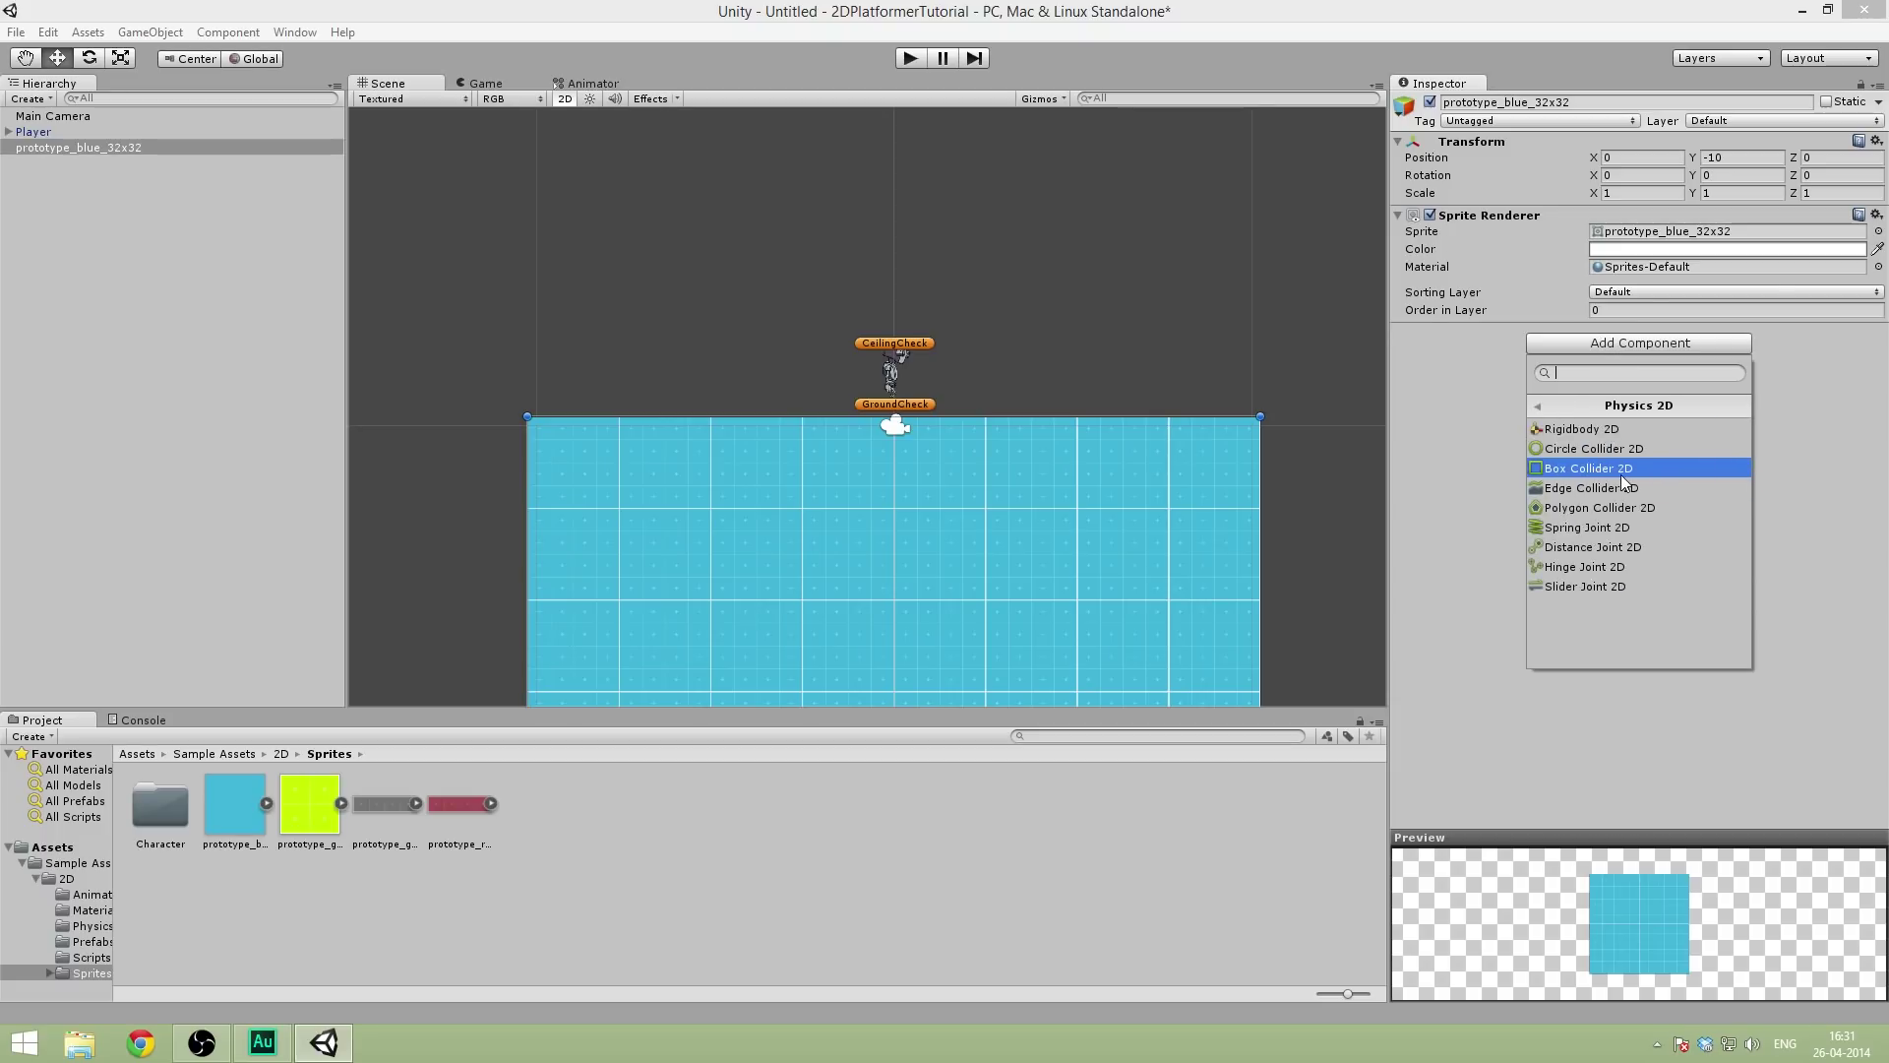
left_click(1637, 468)
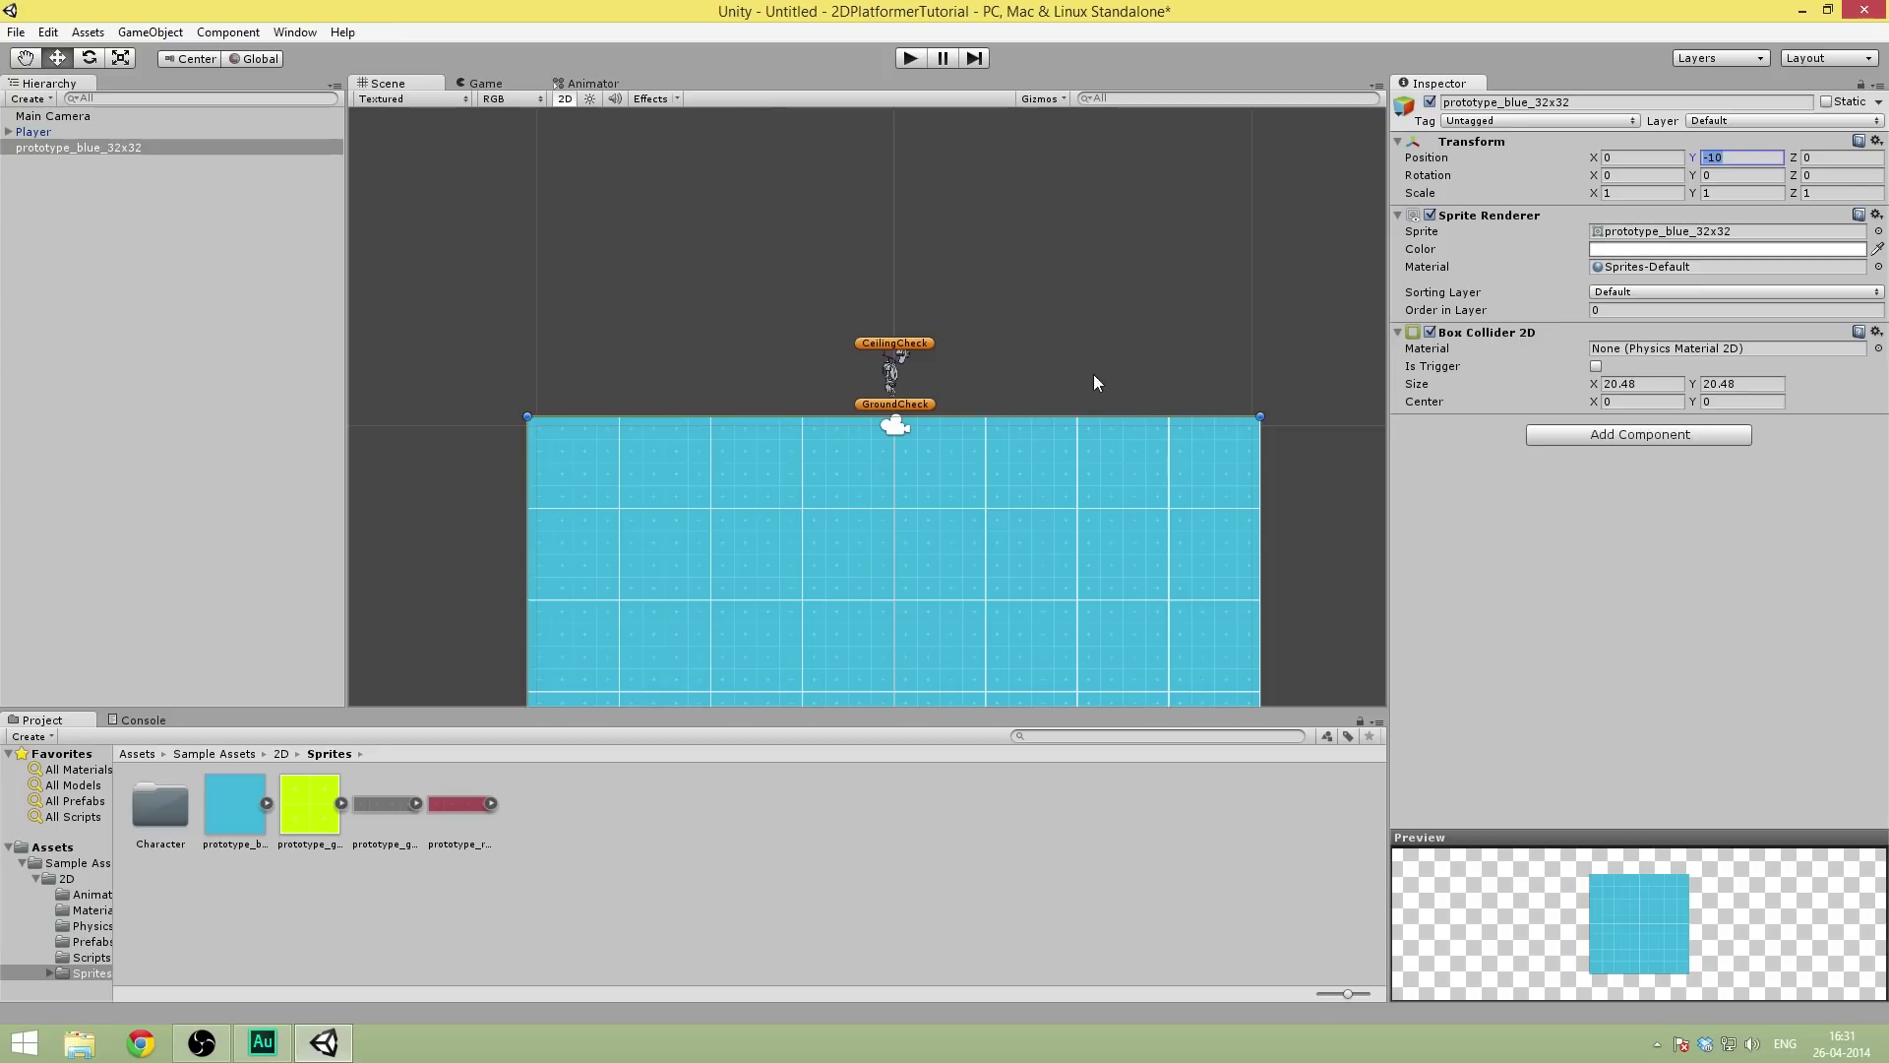
middle_click_drag(828, 244, 839, 226)
scroll(838, 226, "up", 3)
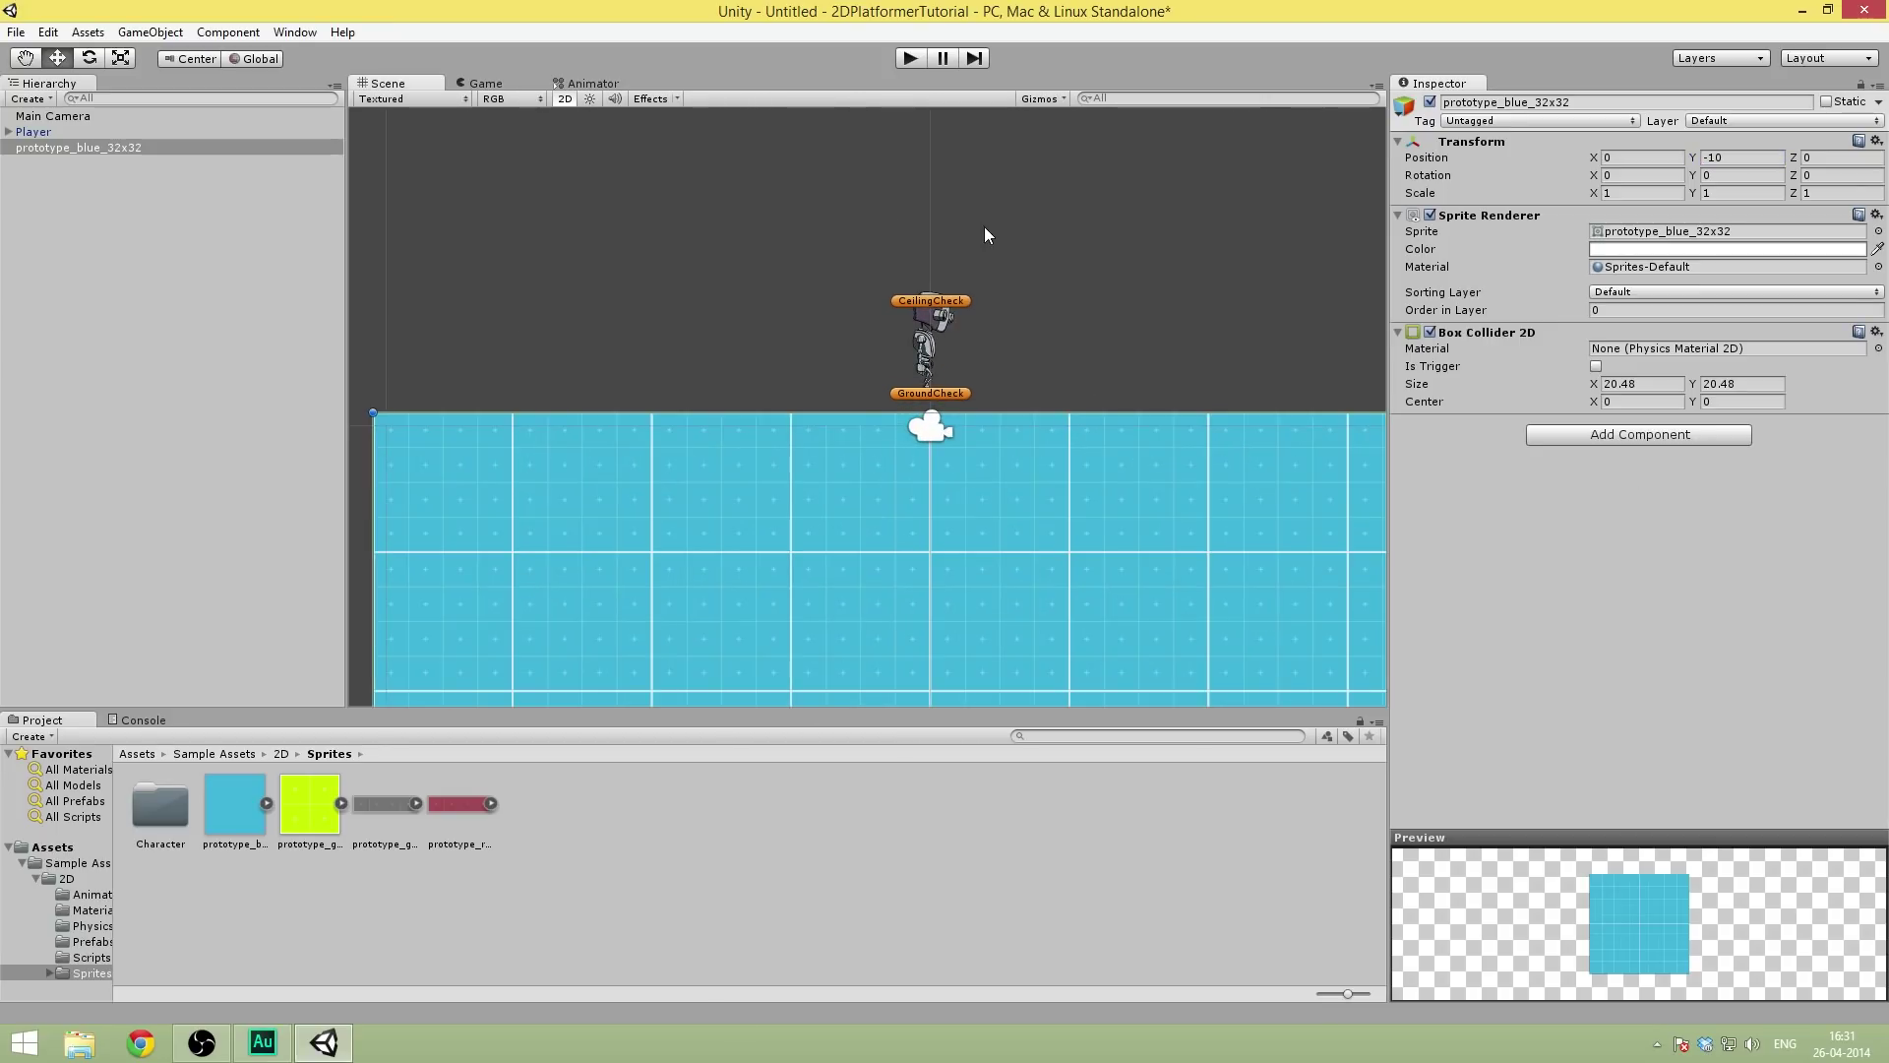
middle_click_drag(1132, 246, 1022, 255)
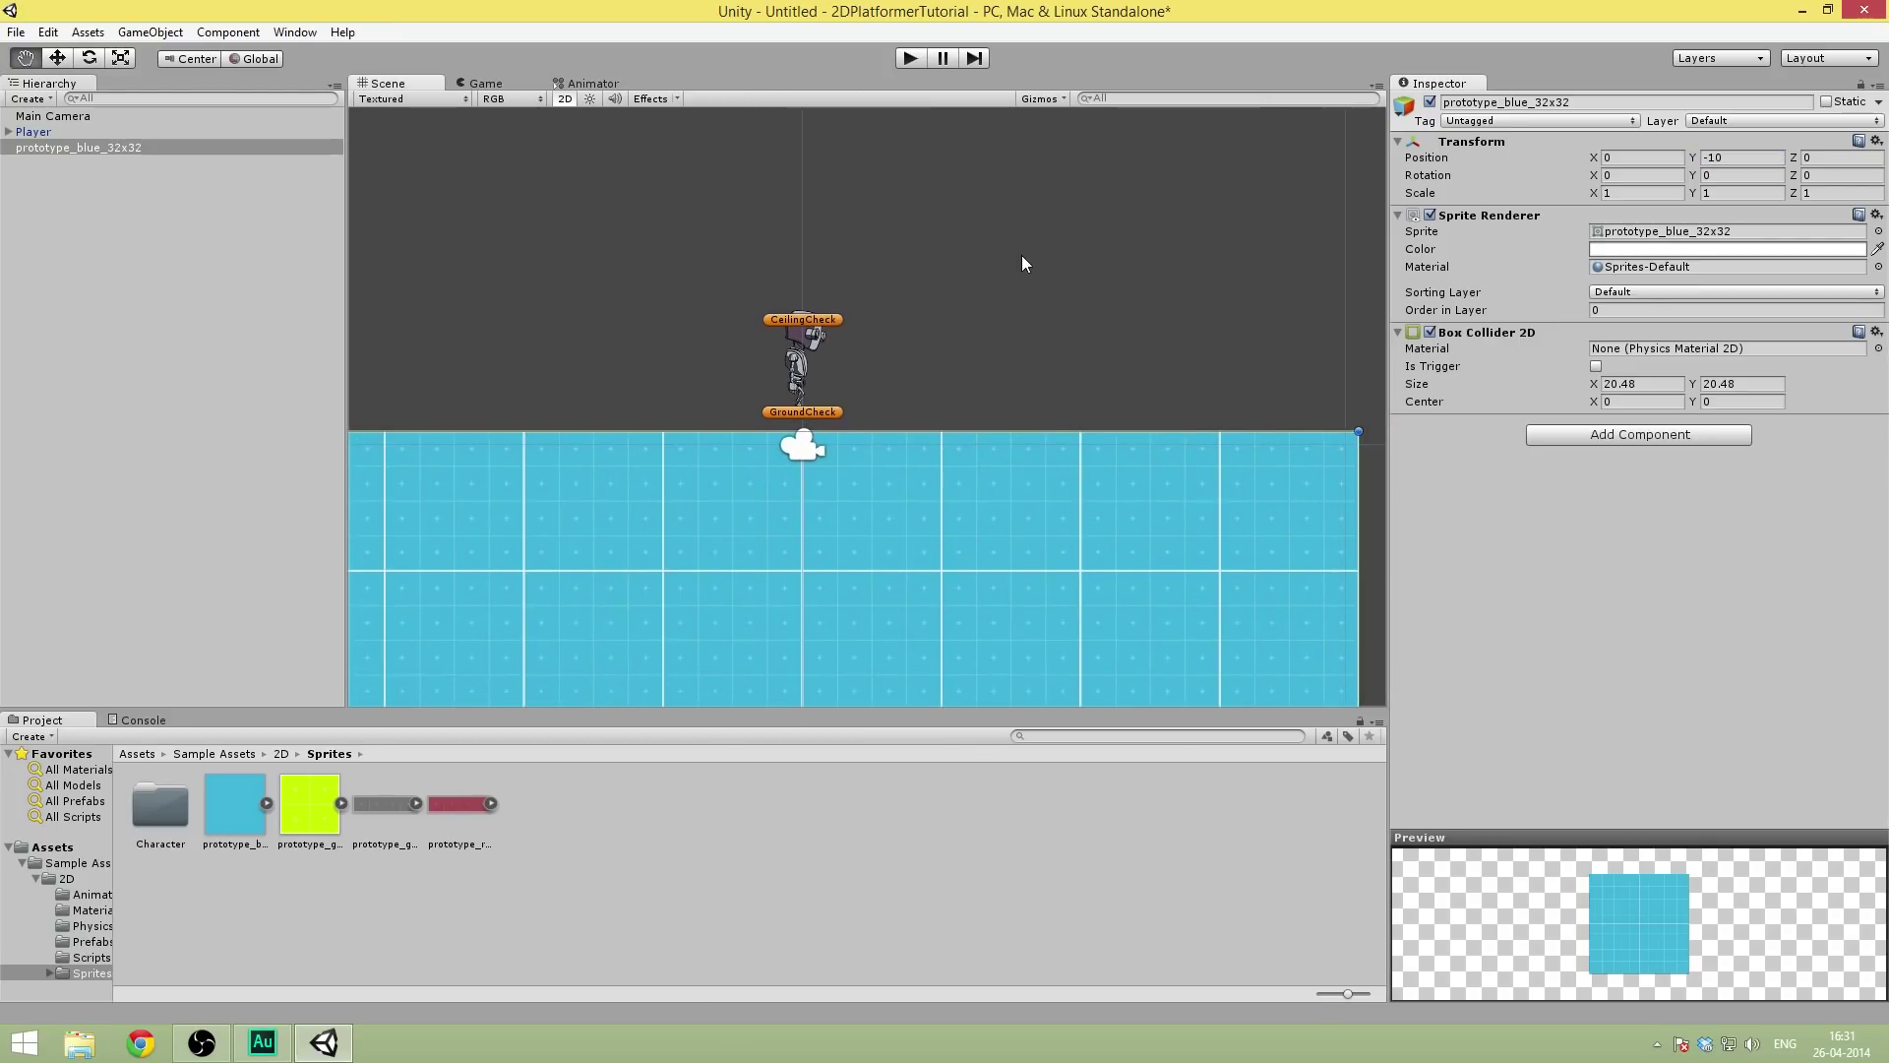
- Rename the prototype_blue_32x32 object as Ground
left_click(1594, 102)
key("BackSpace")
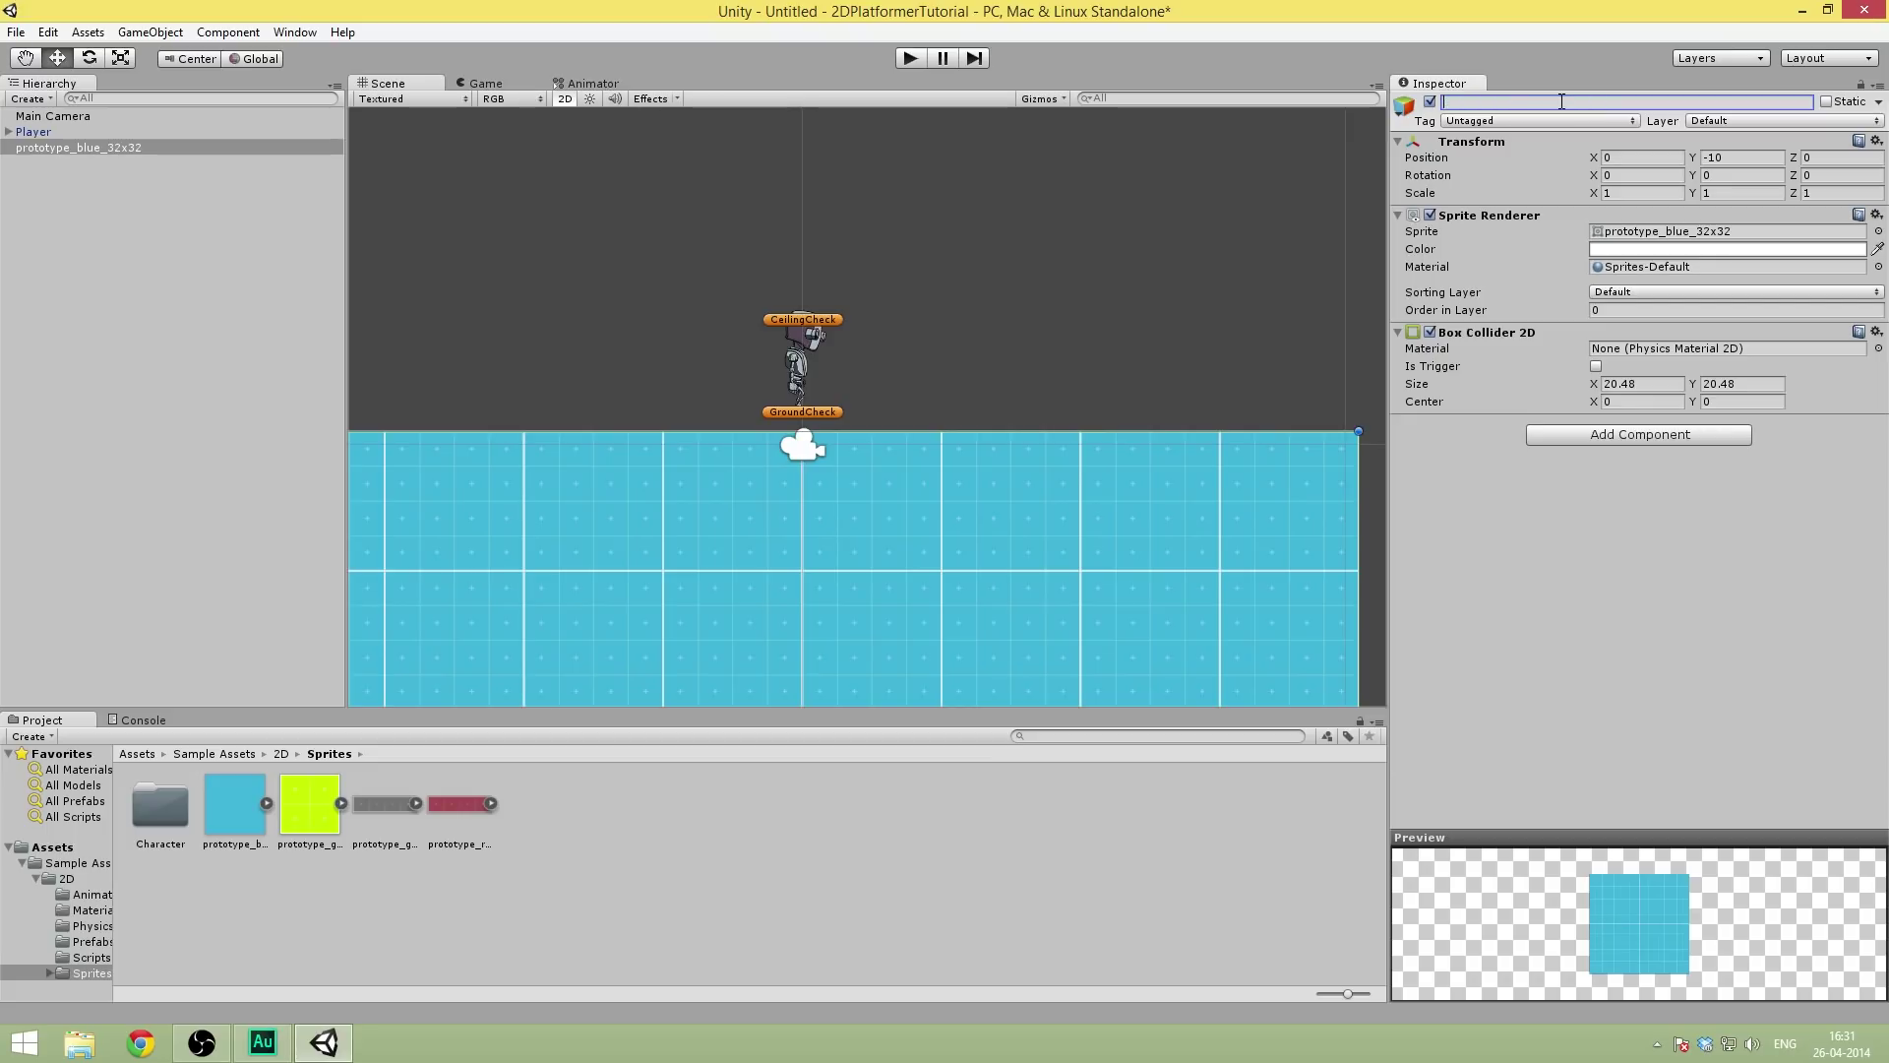
type("Ground")
key("Return")
- Run the game and test walking the character left and right on the ground
left_click(899, 62)
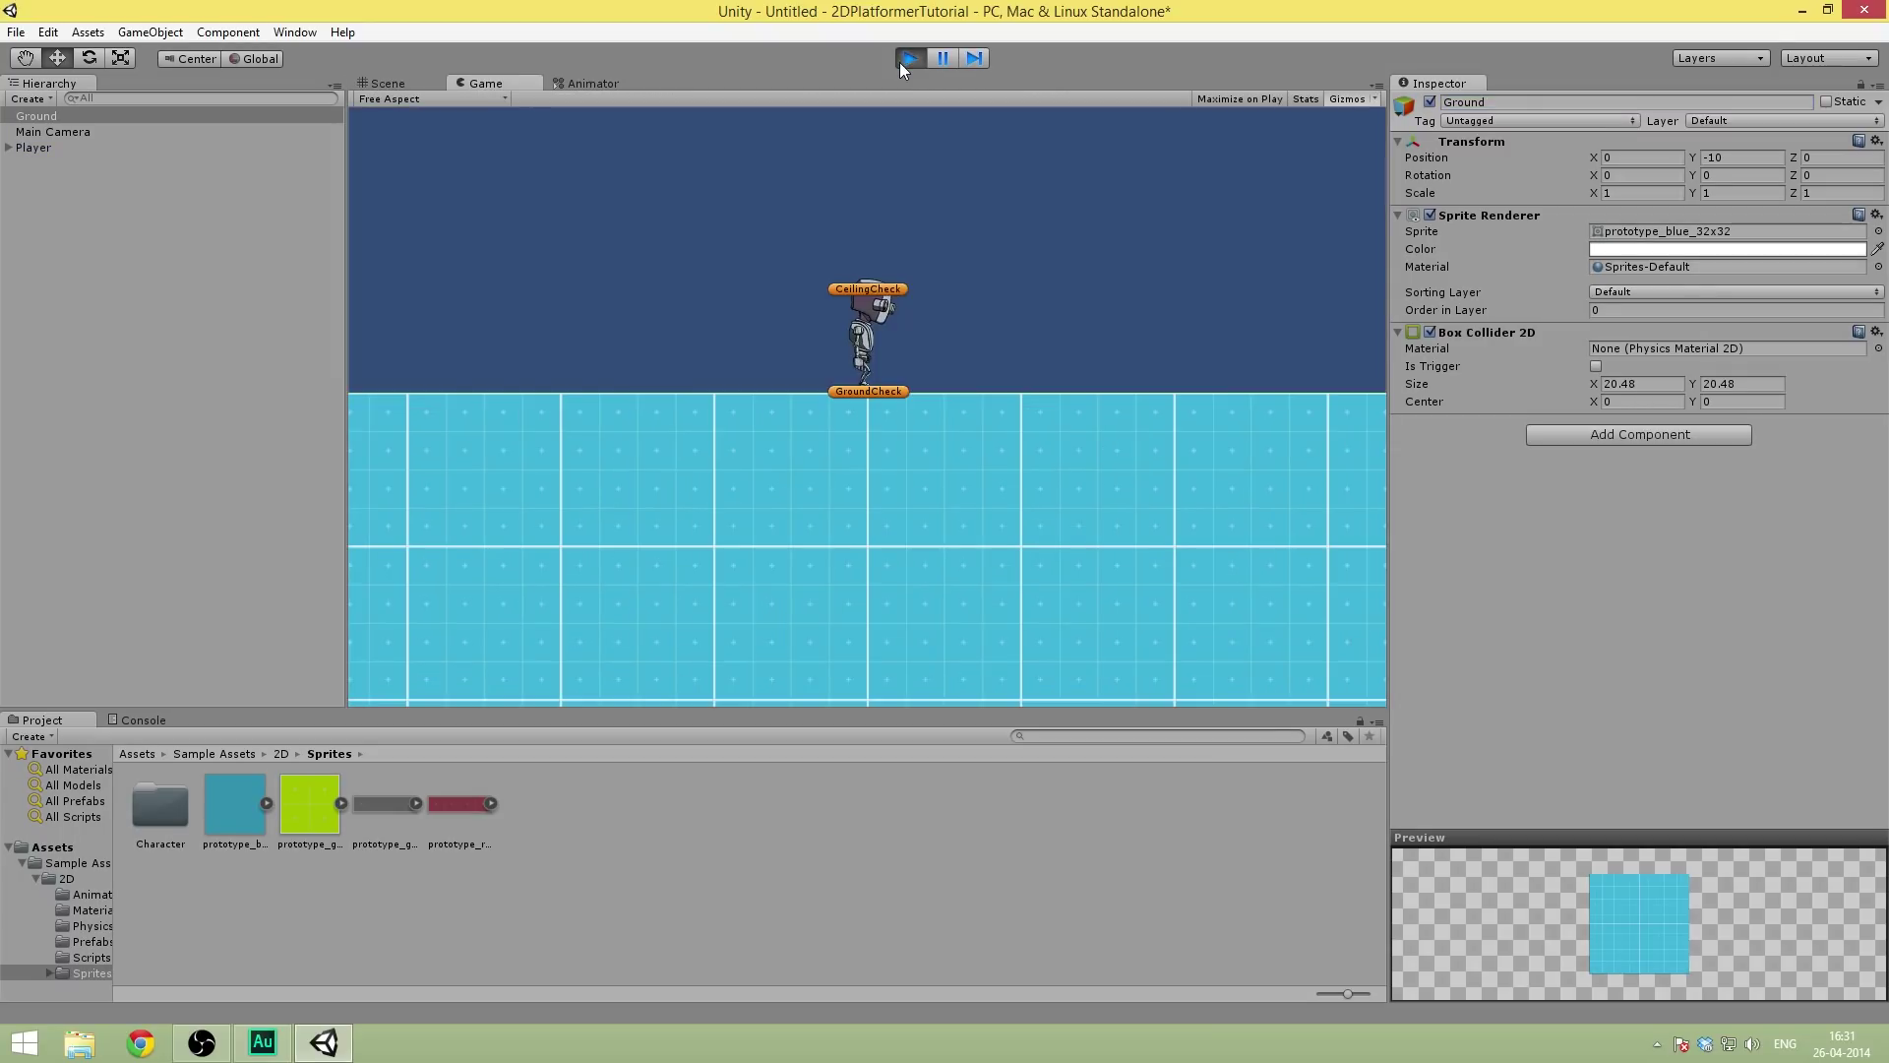
key("Left")
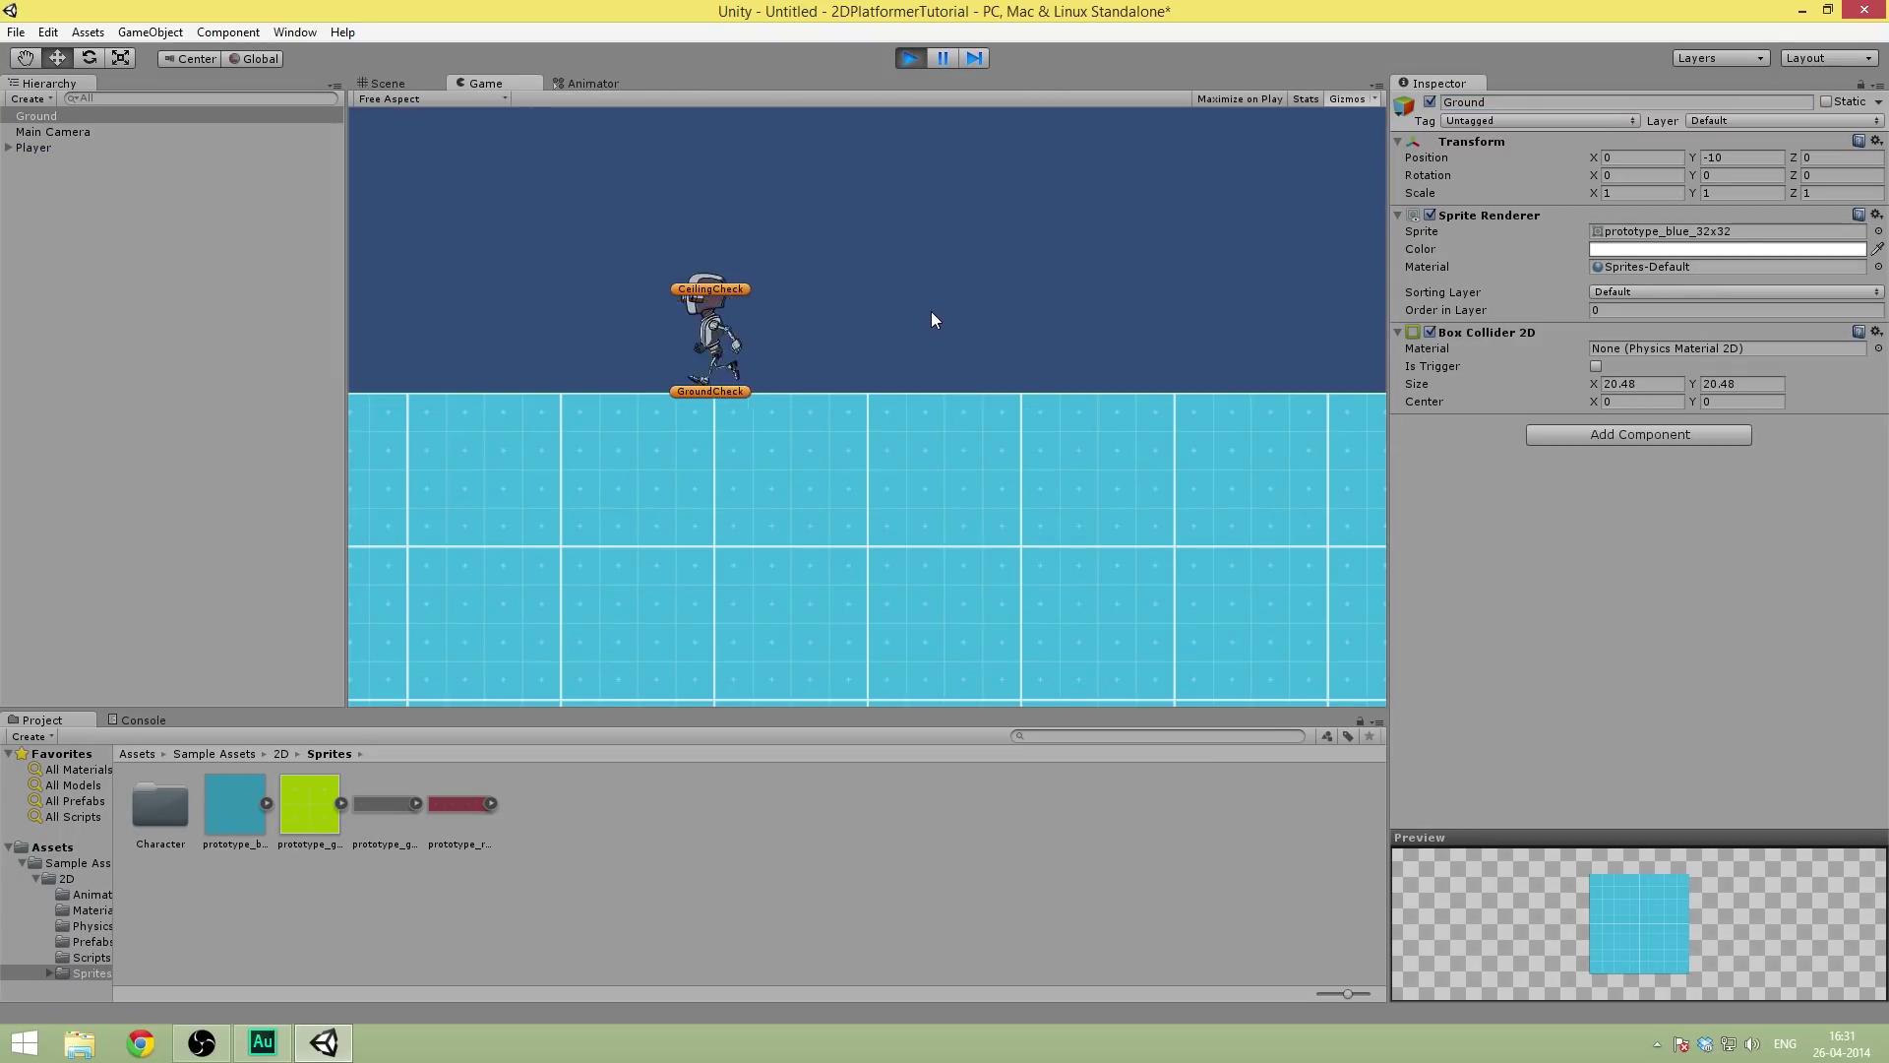
key("Right")
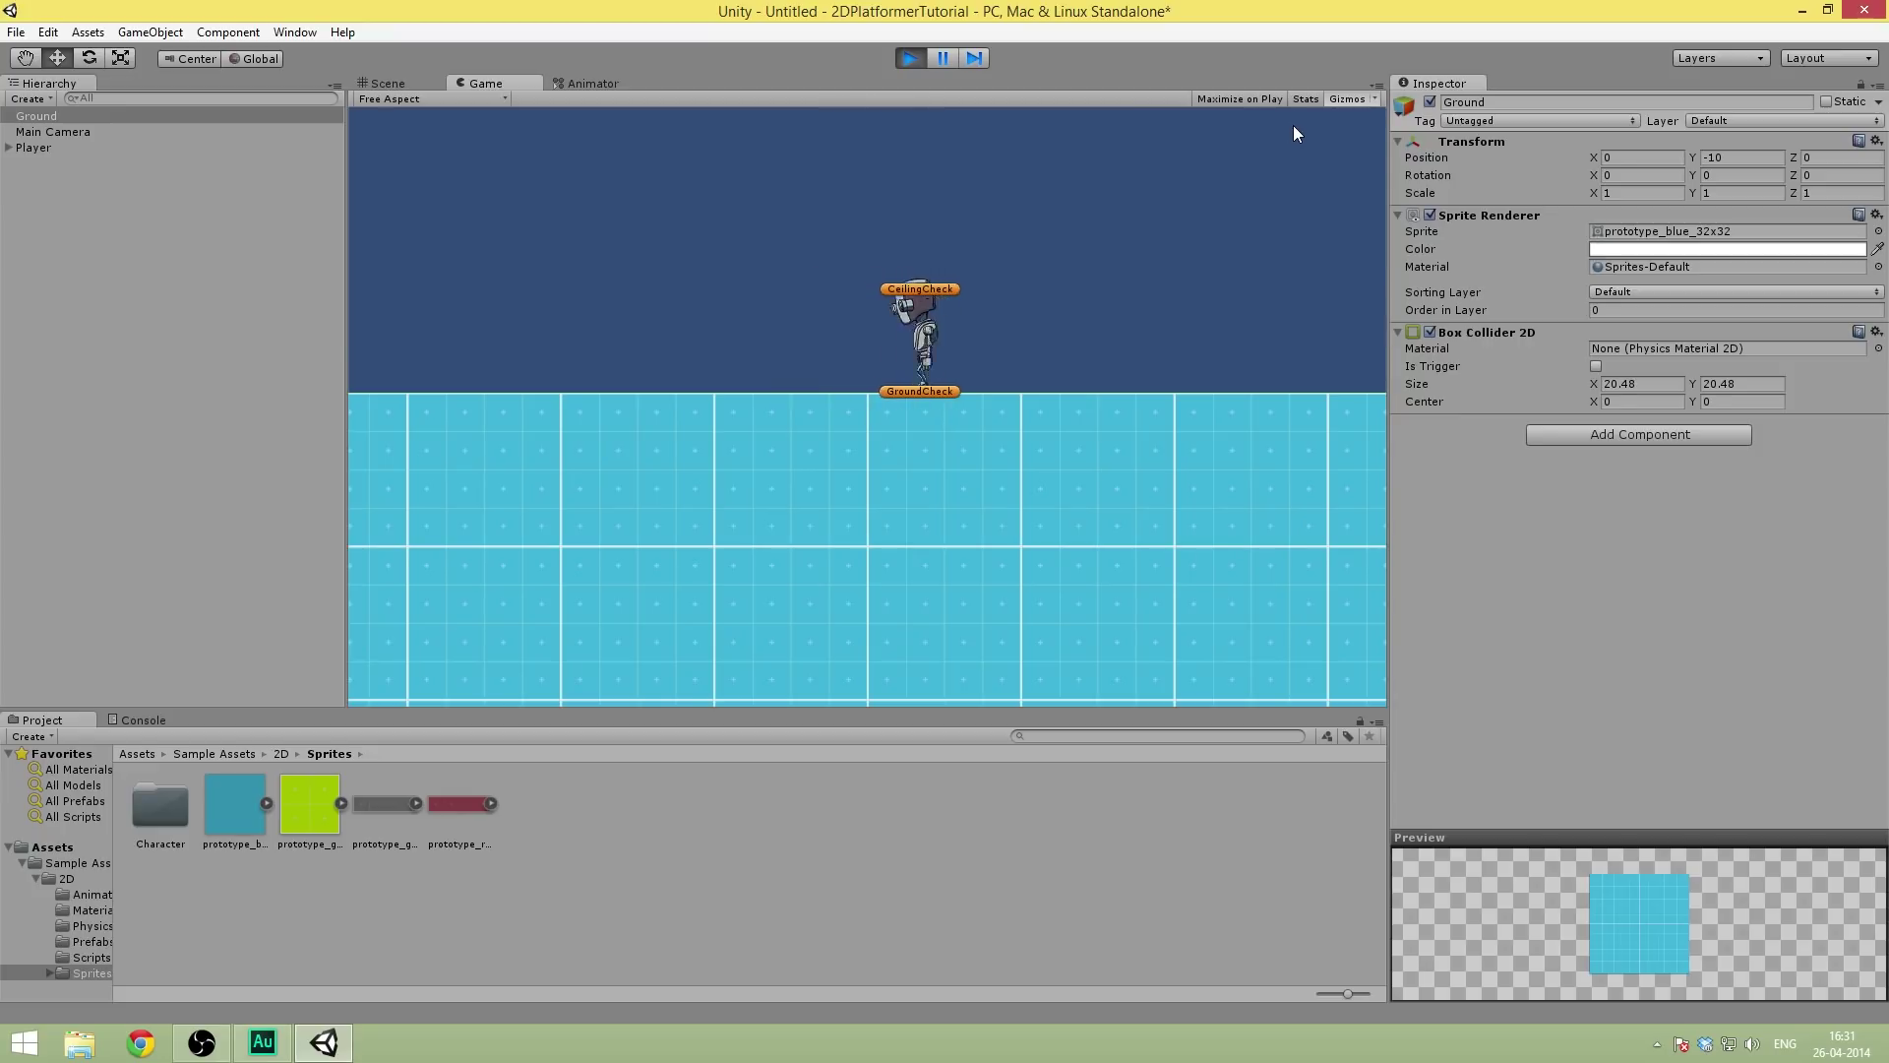
key("Left")
key("Right")
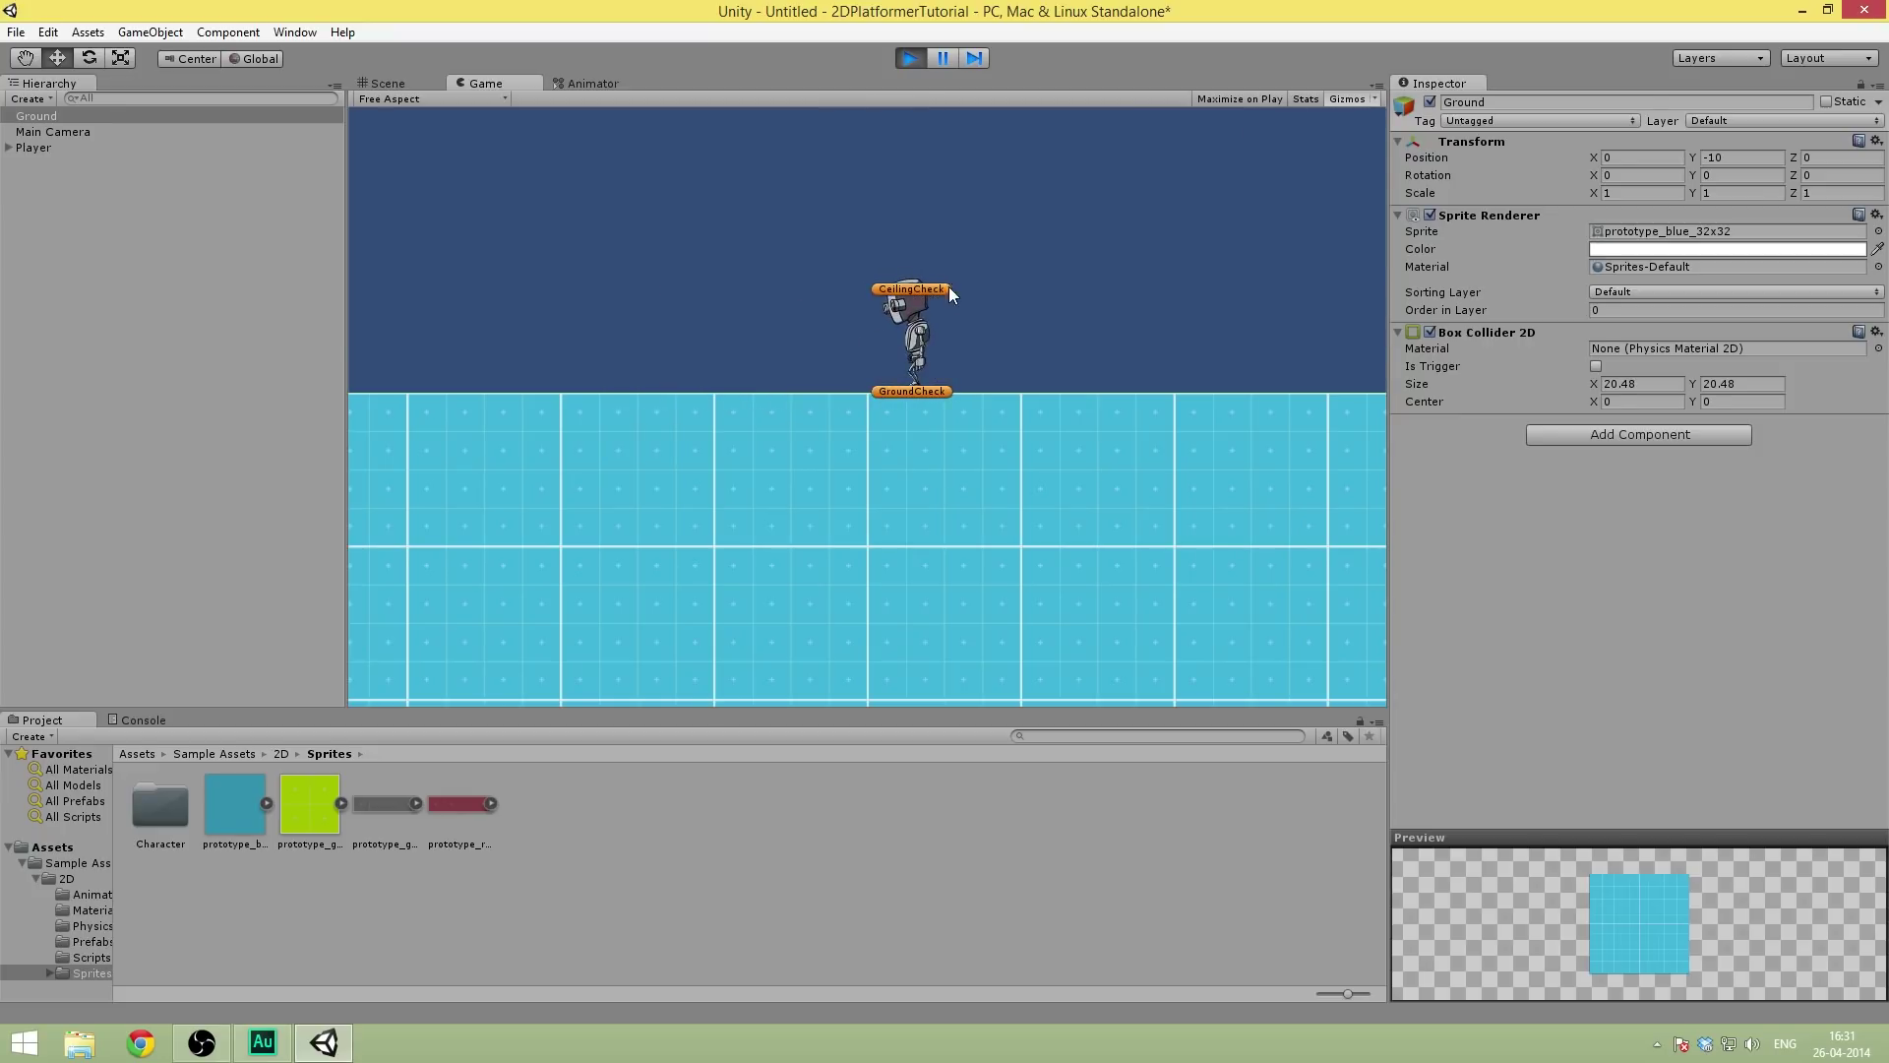
- Hide the gizmos in the Game view, then test walking and jumping with the character and stop play mode
left_click(1333, 103)
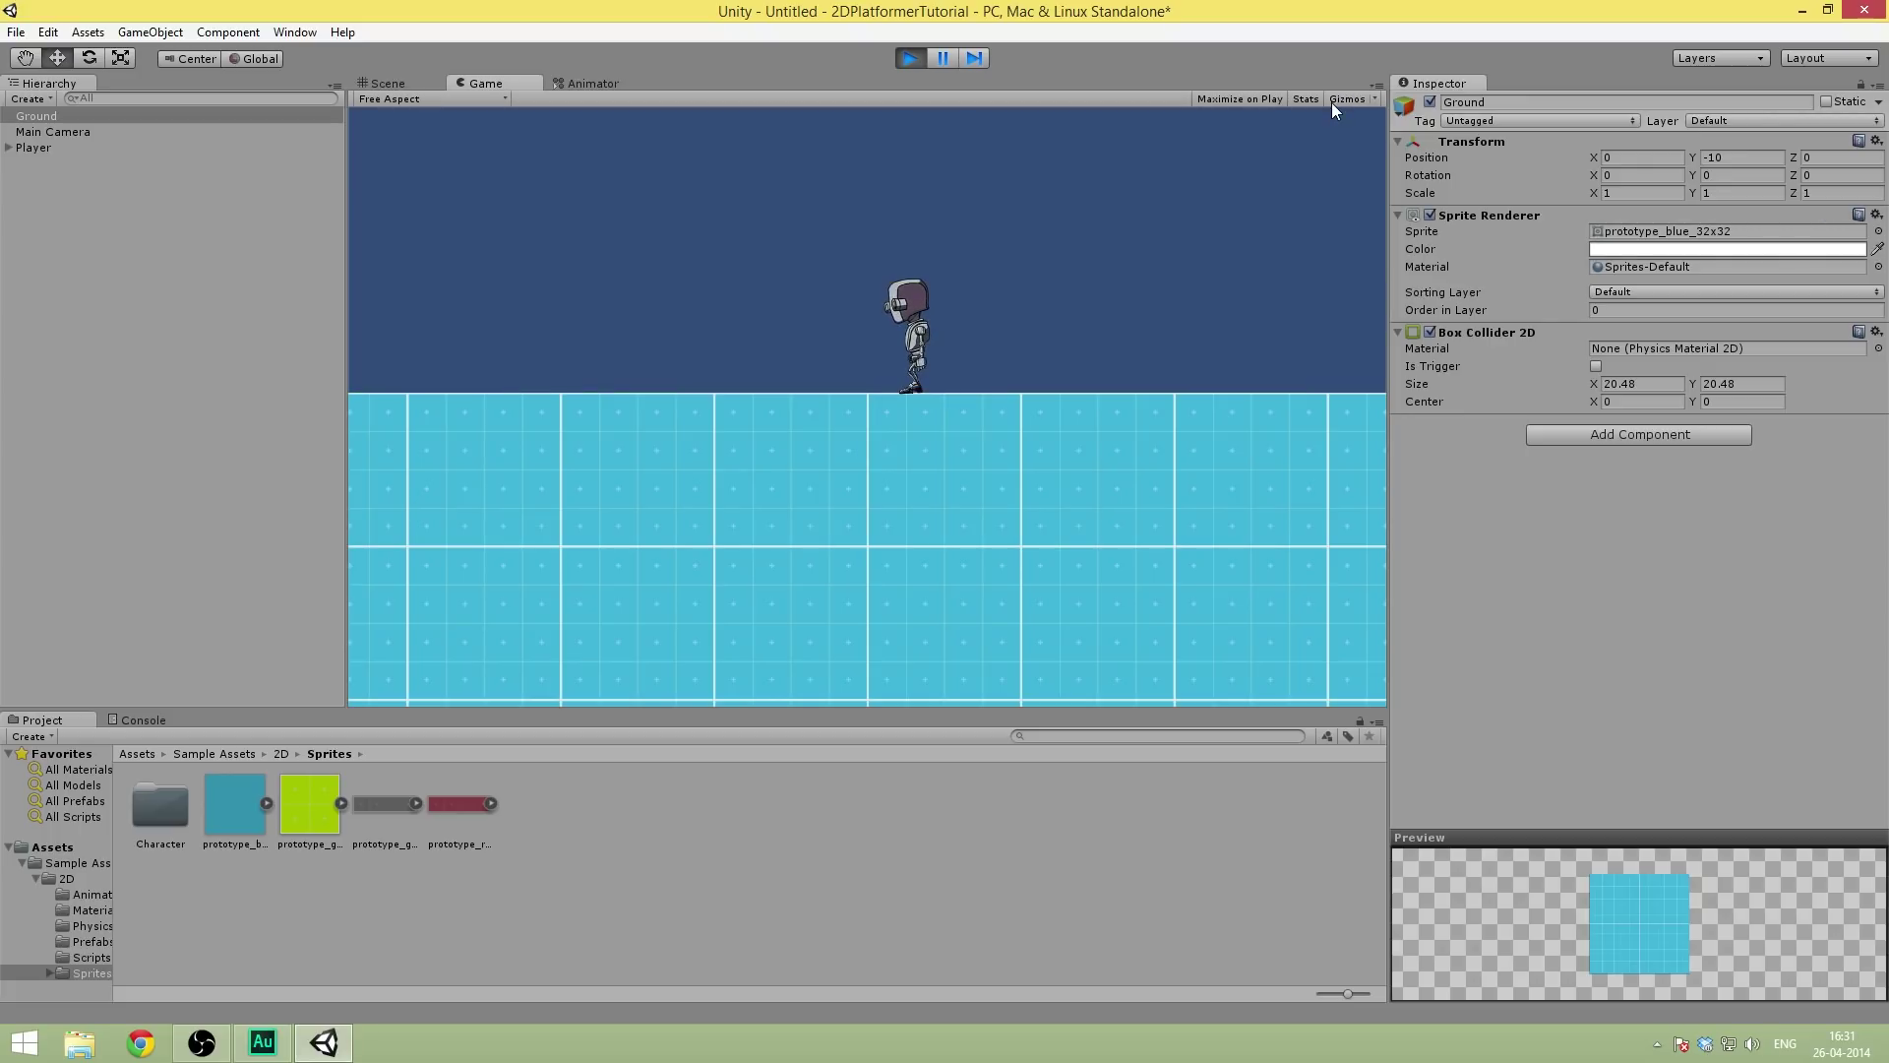
key("Left")
key("Right")
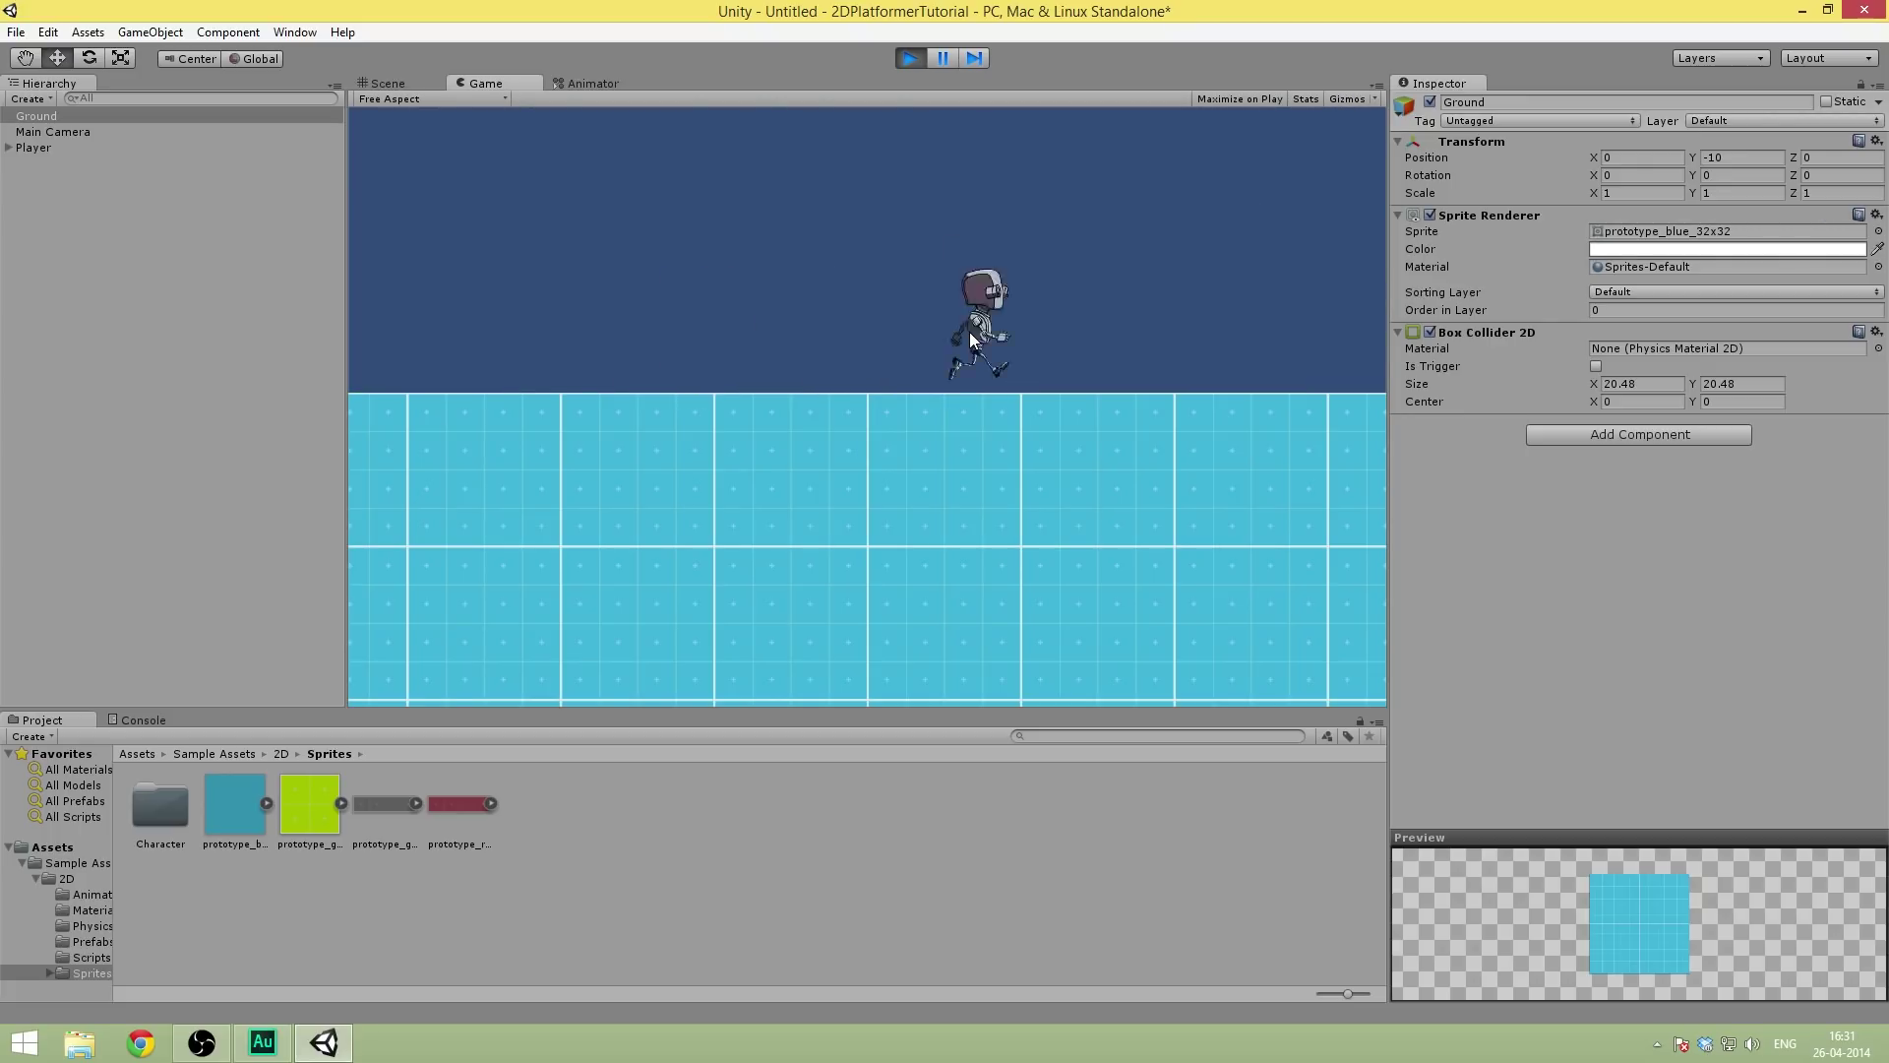
key("Left")
key("Right")
key("space")
key("Left")
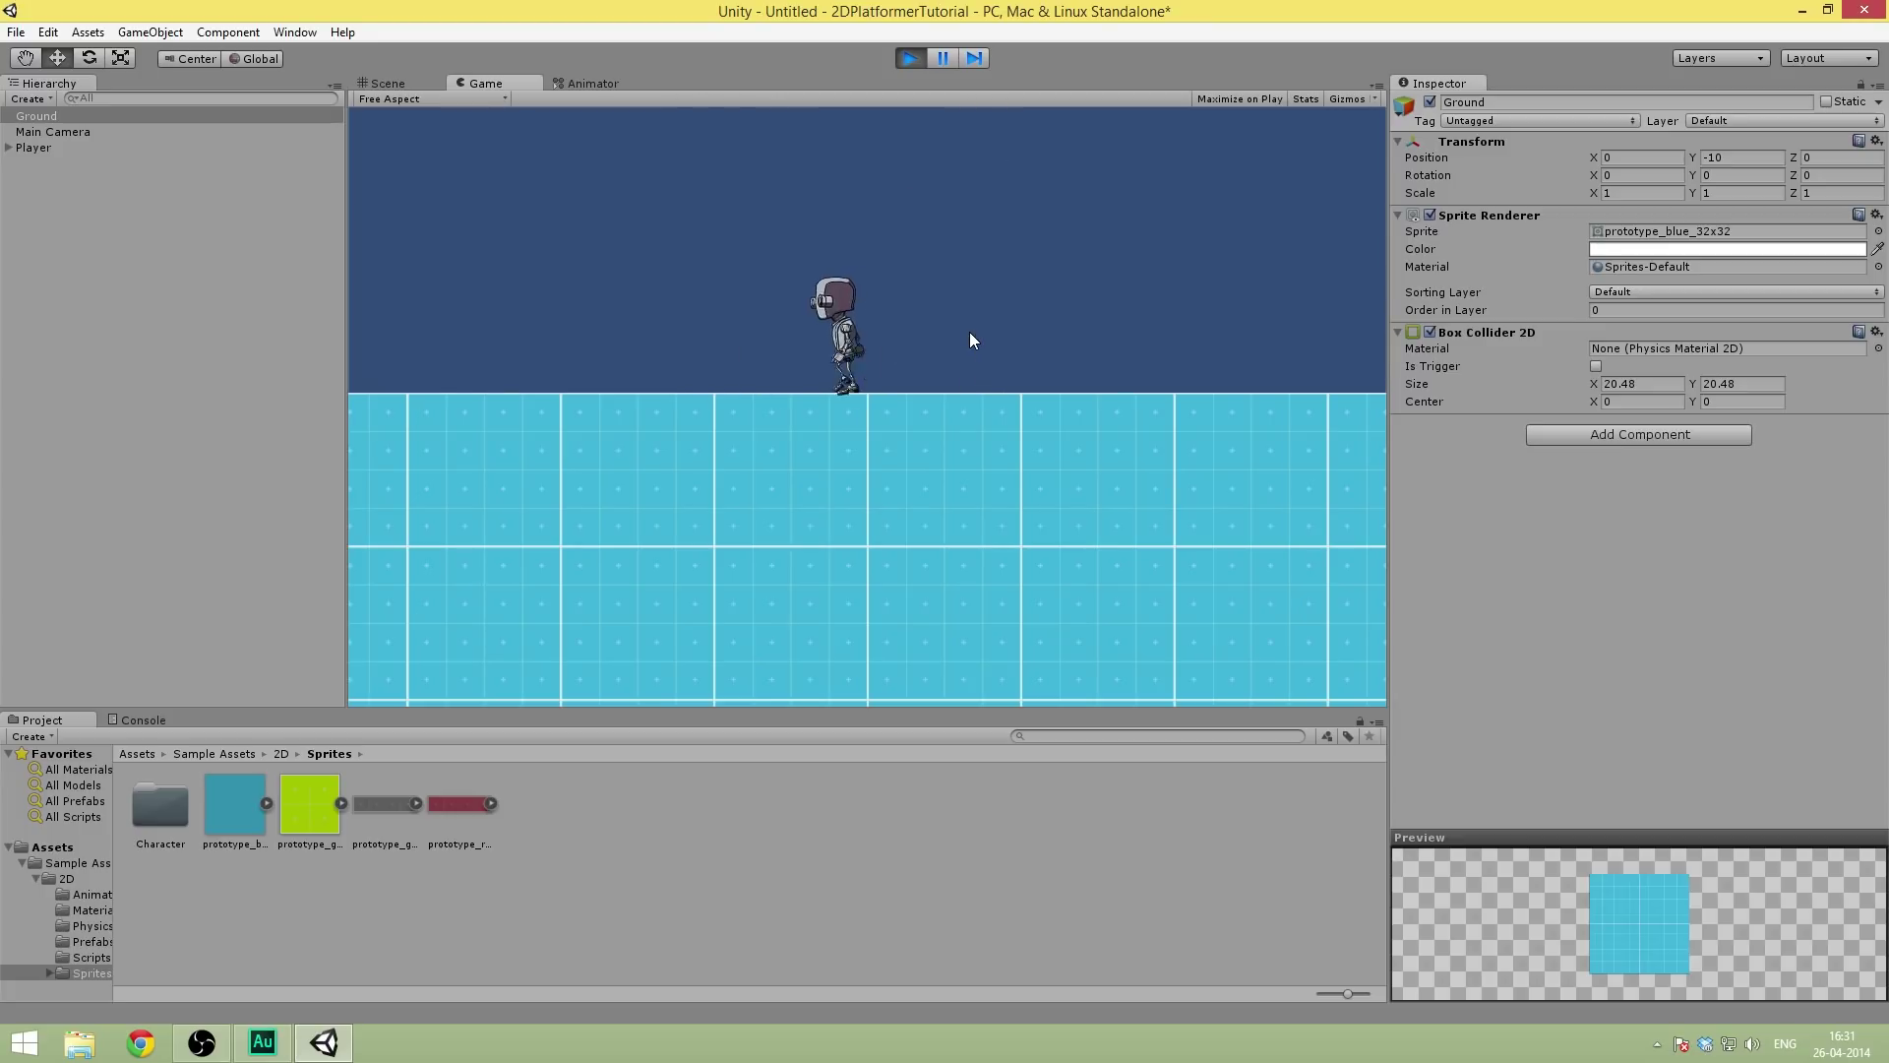
key("space")
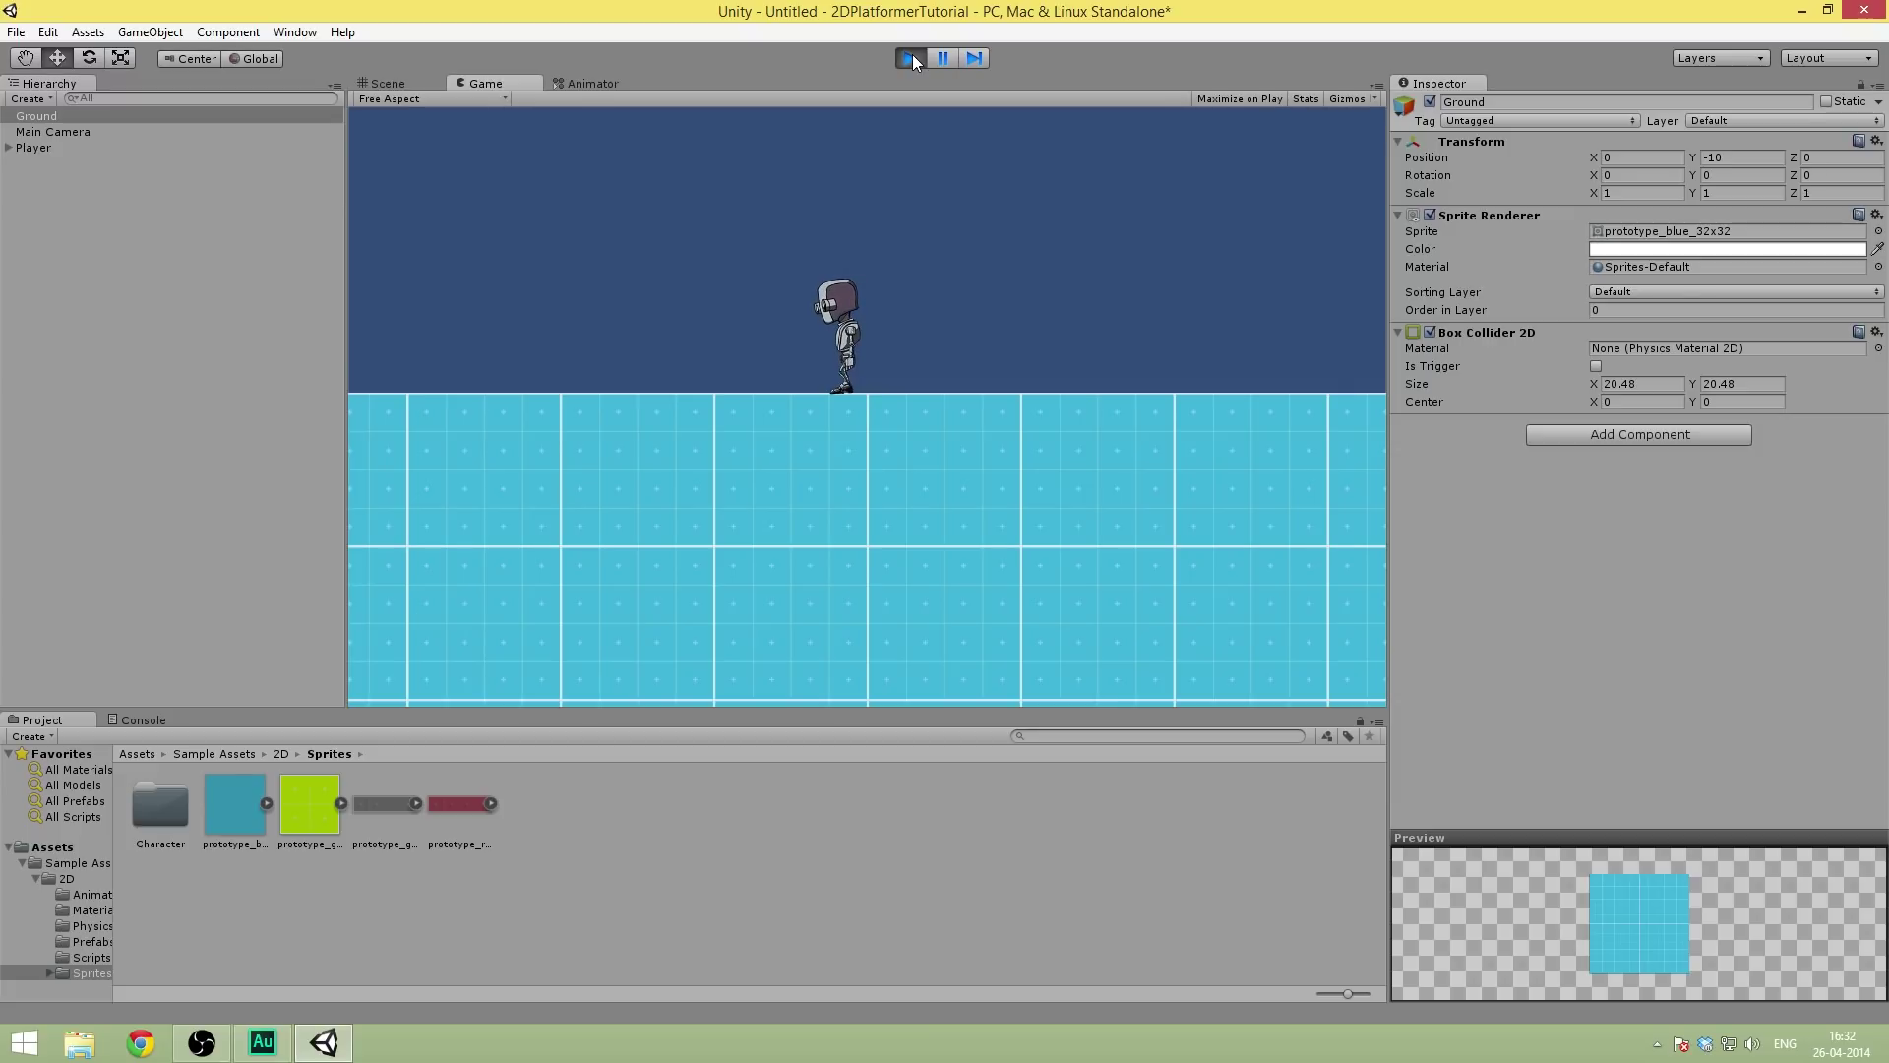
left_click(913, 56)
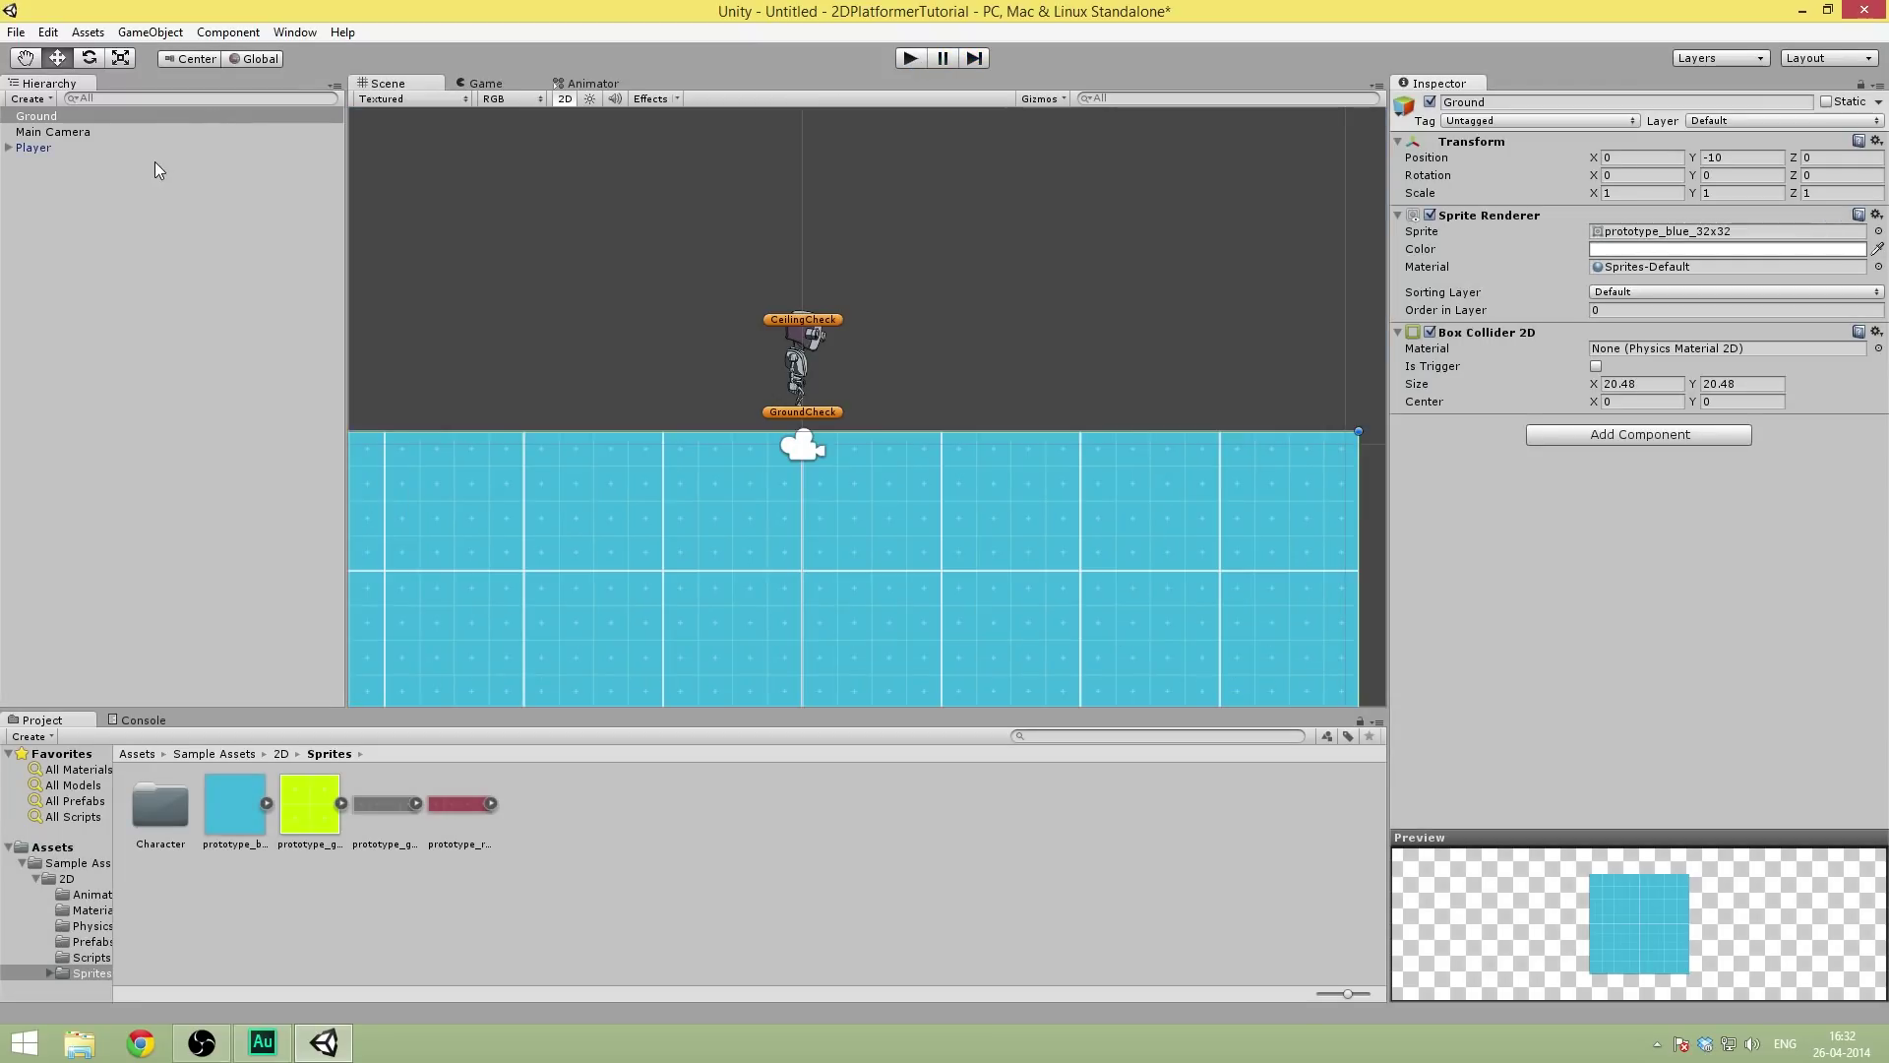
- Frame the Player object in the scene and disable its Animator component
left_click(481, 239)
left_click(33, 147)
key("f")
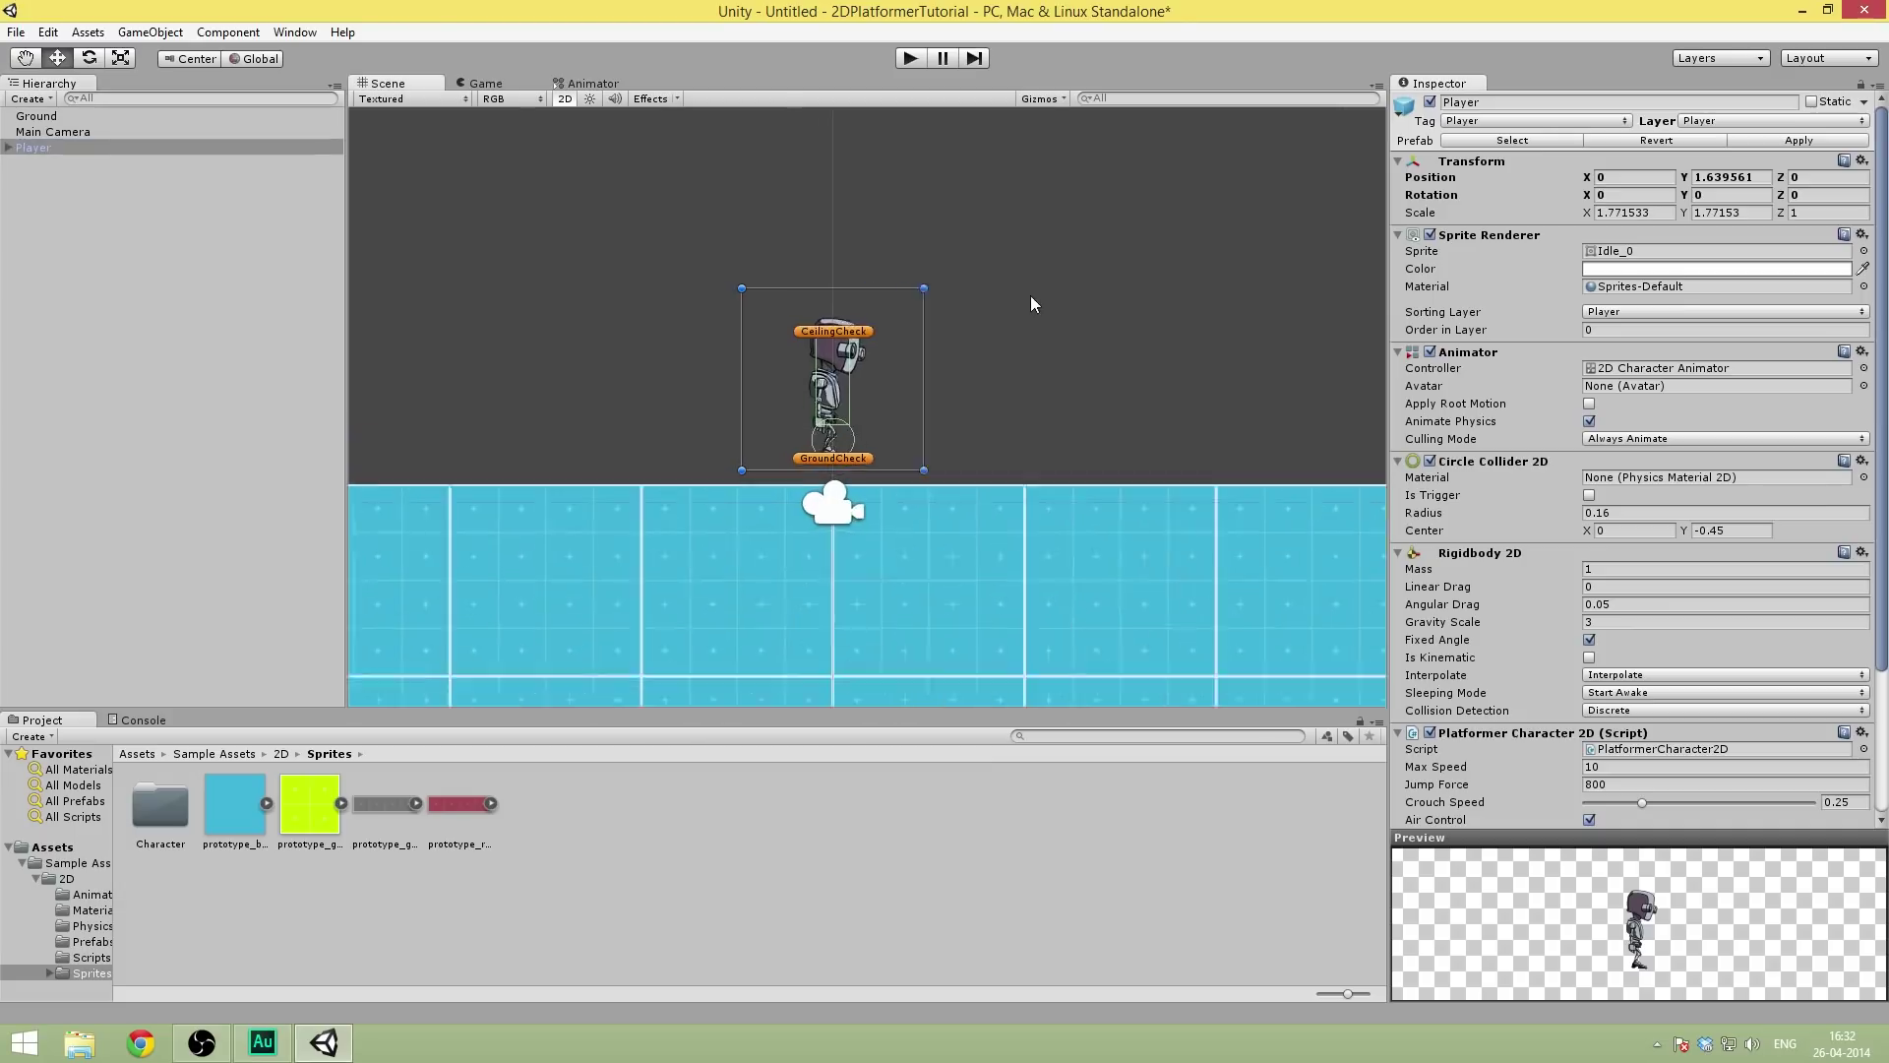
left_click(1430, 352)
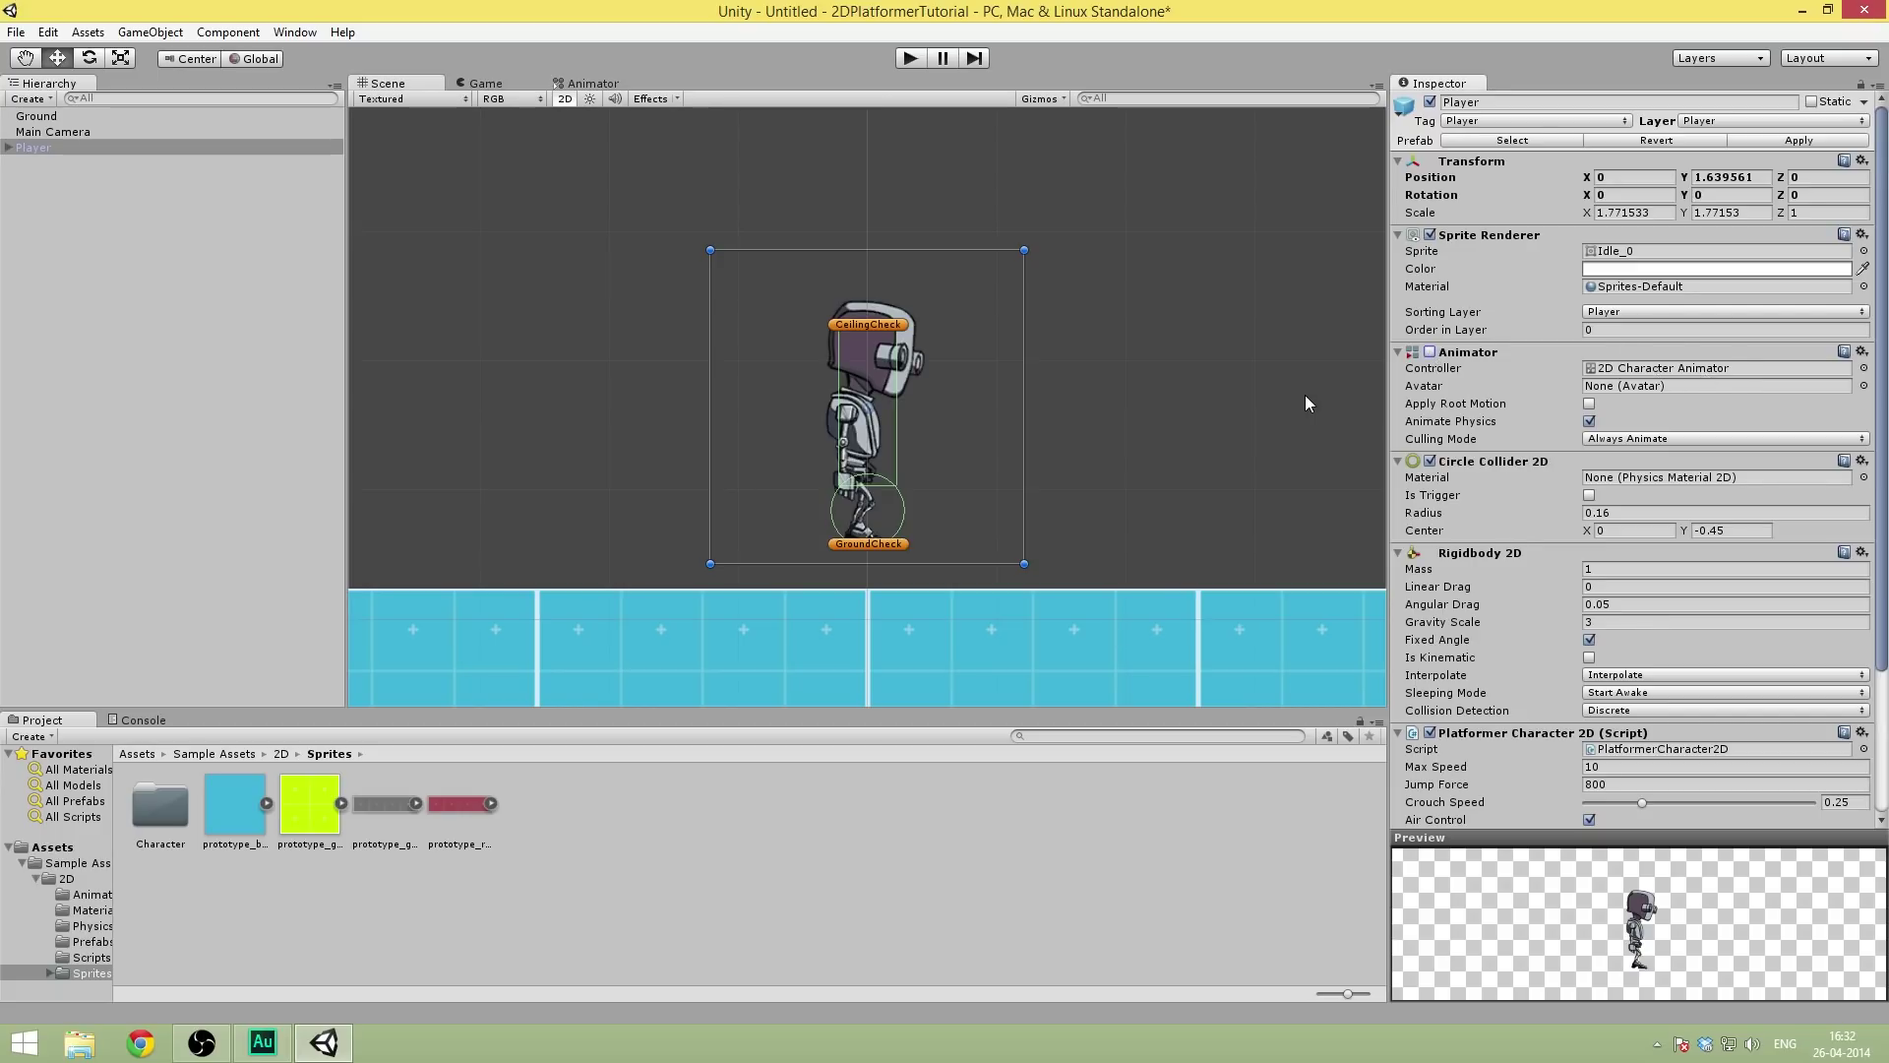
- Examine the states and transitions of the Player's 2D Character Animator controller, then return to the scene
double_click(1668, 367)
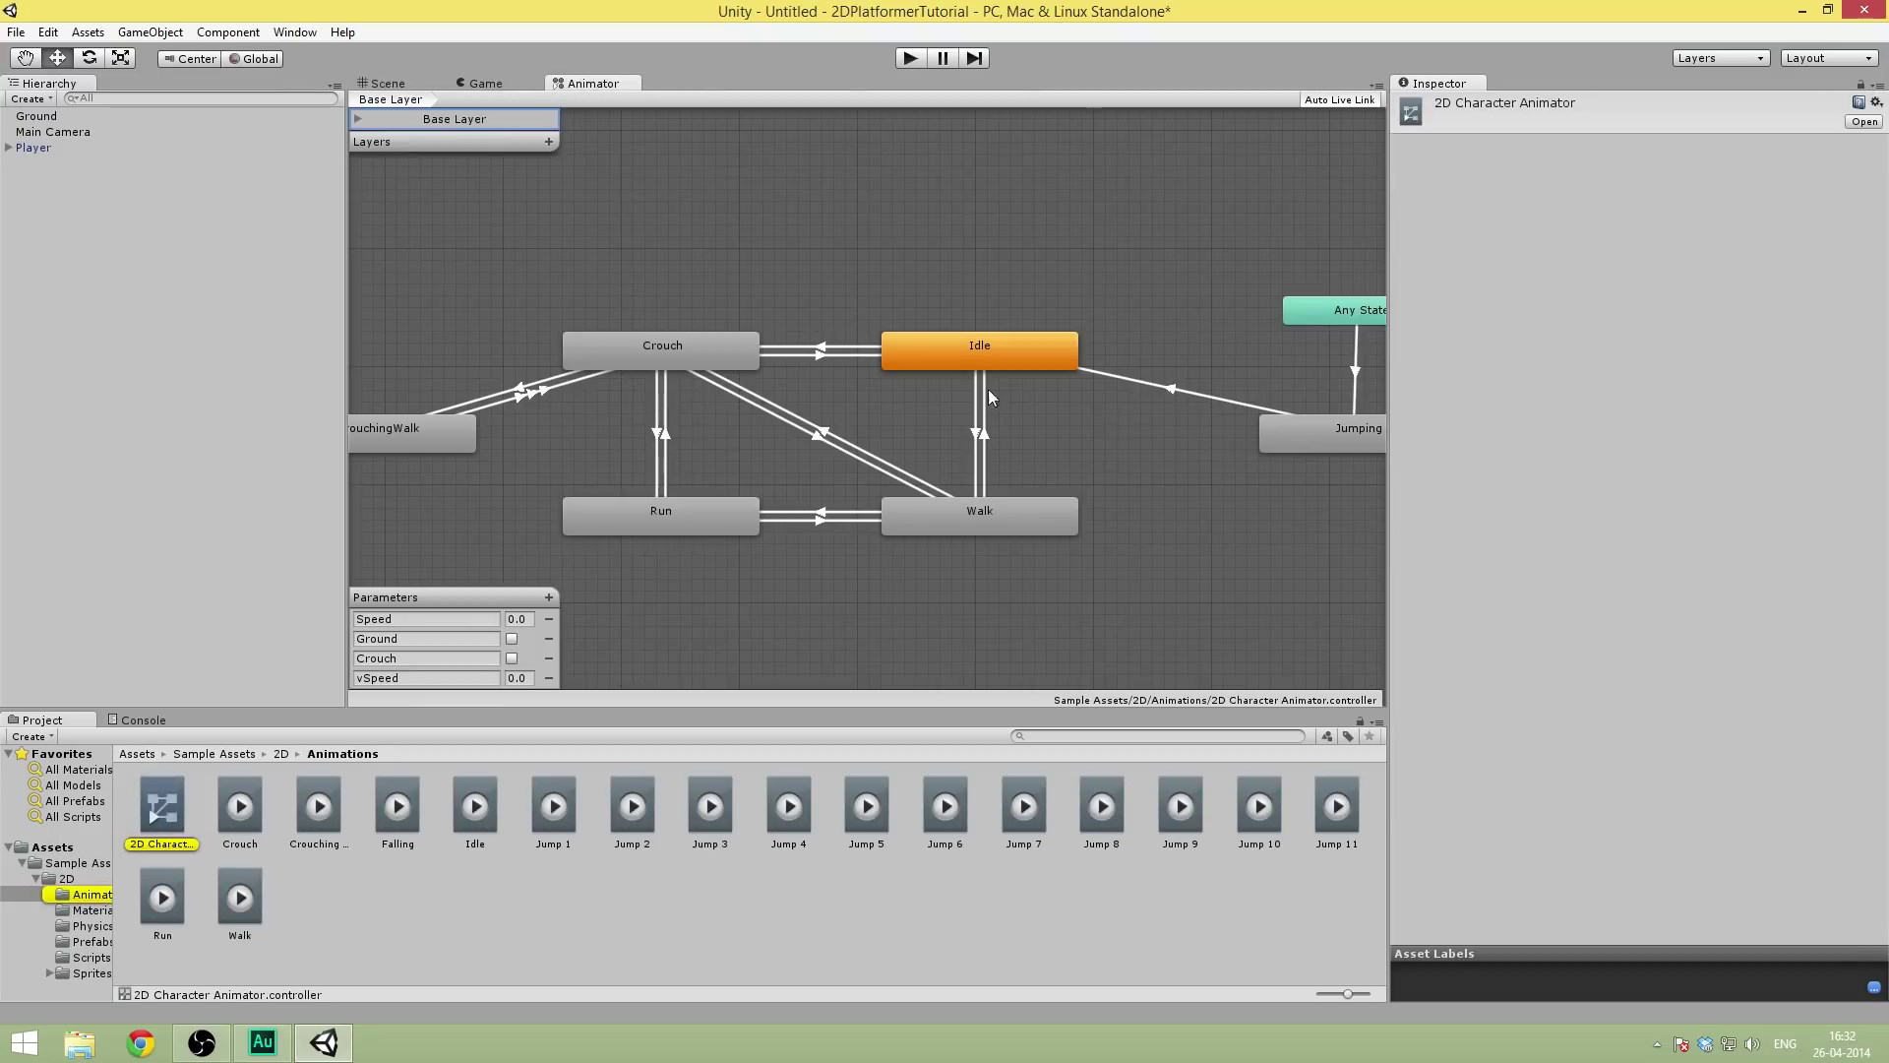
scroll(941, 250, "down", 1)
scroll(941, 250, "up", 5)
middle_click_drag(941, 250, 861, 105)
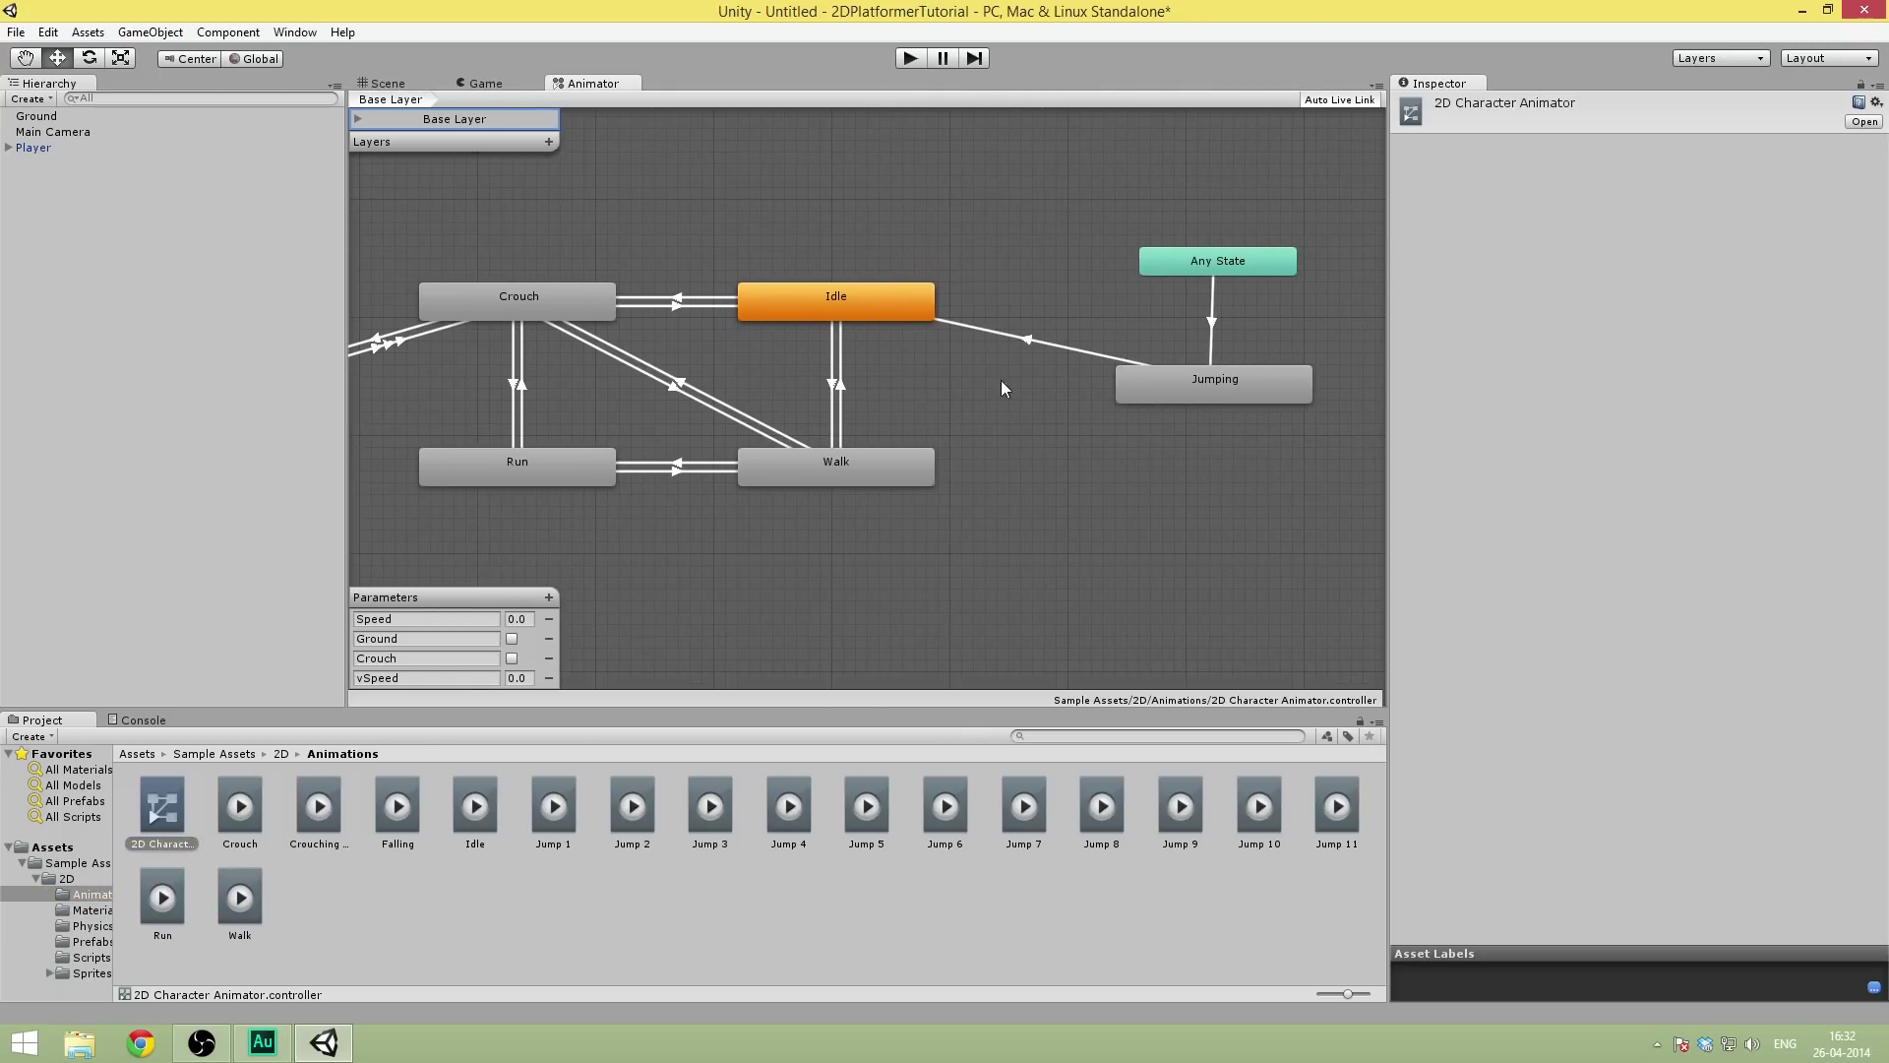
left_click(381, 81)
scroll(902, 278, "down", 4)
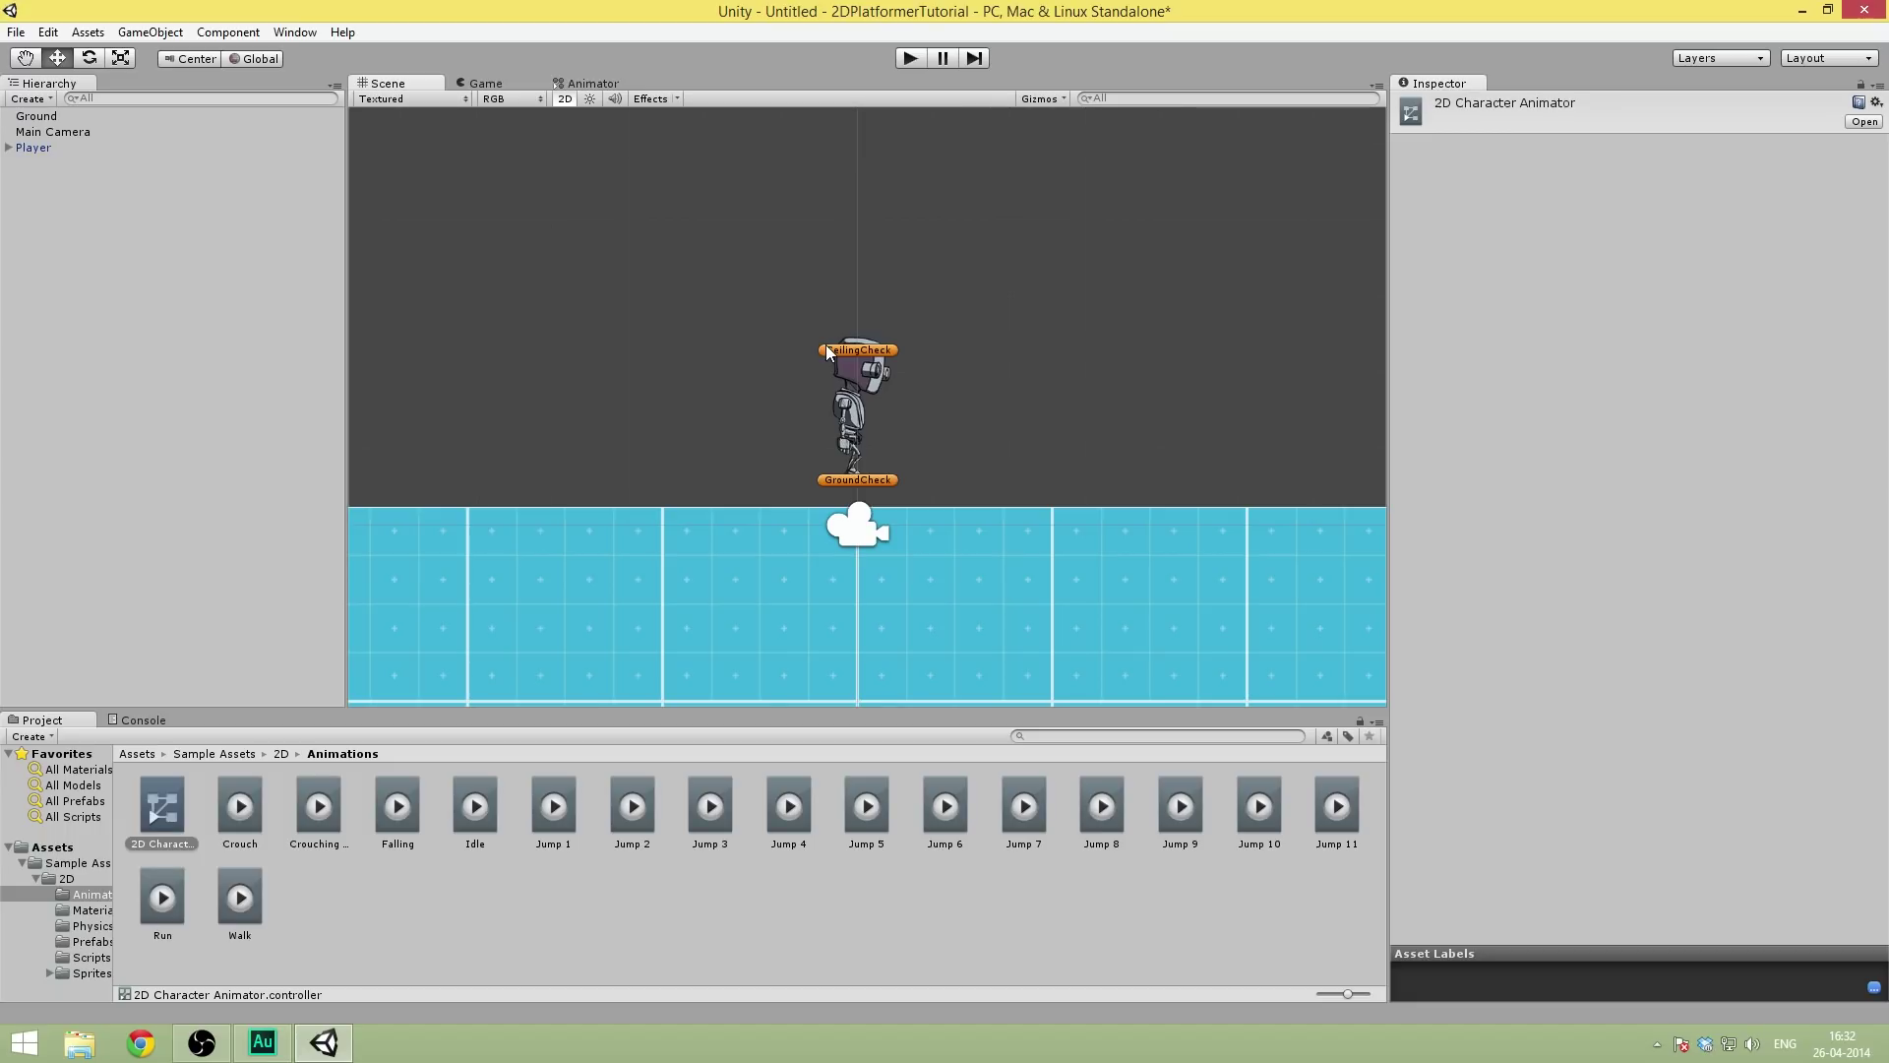
scroll(840, 388, "down", 4)
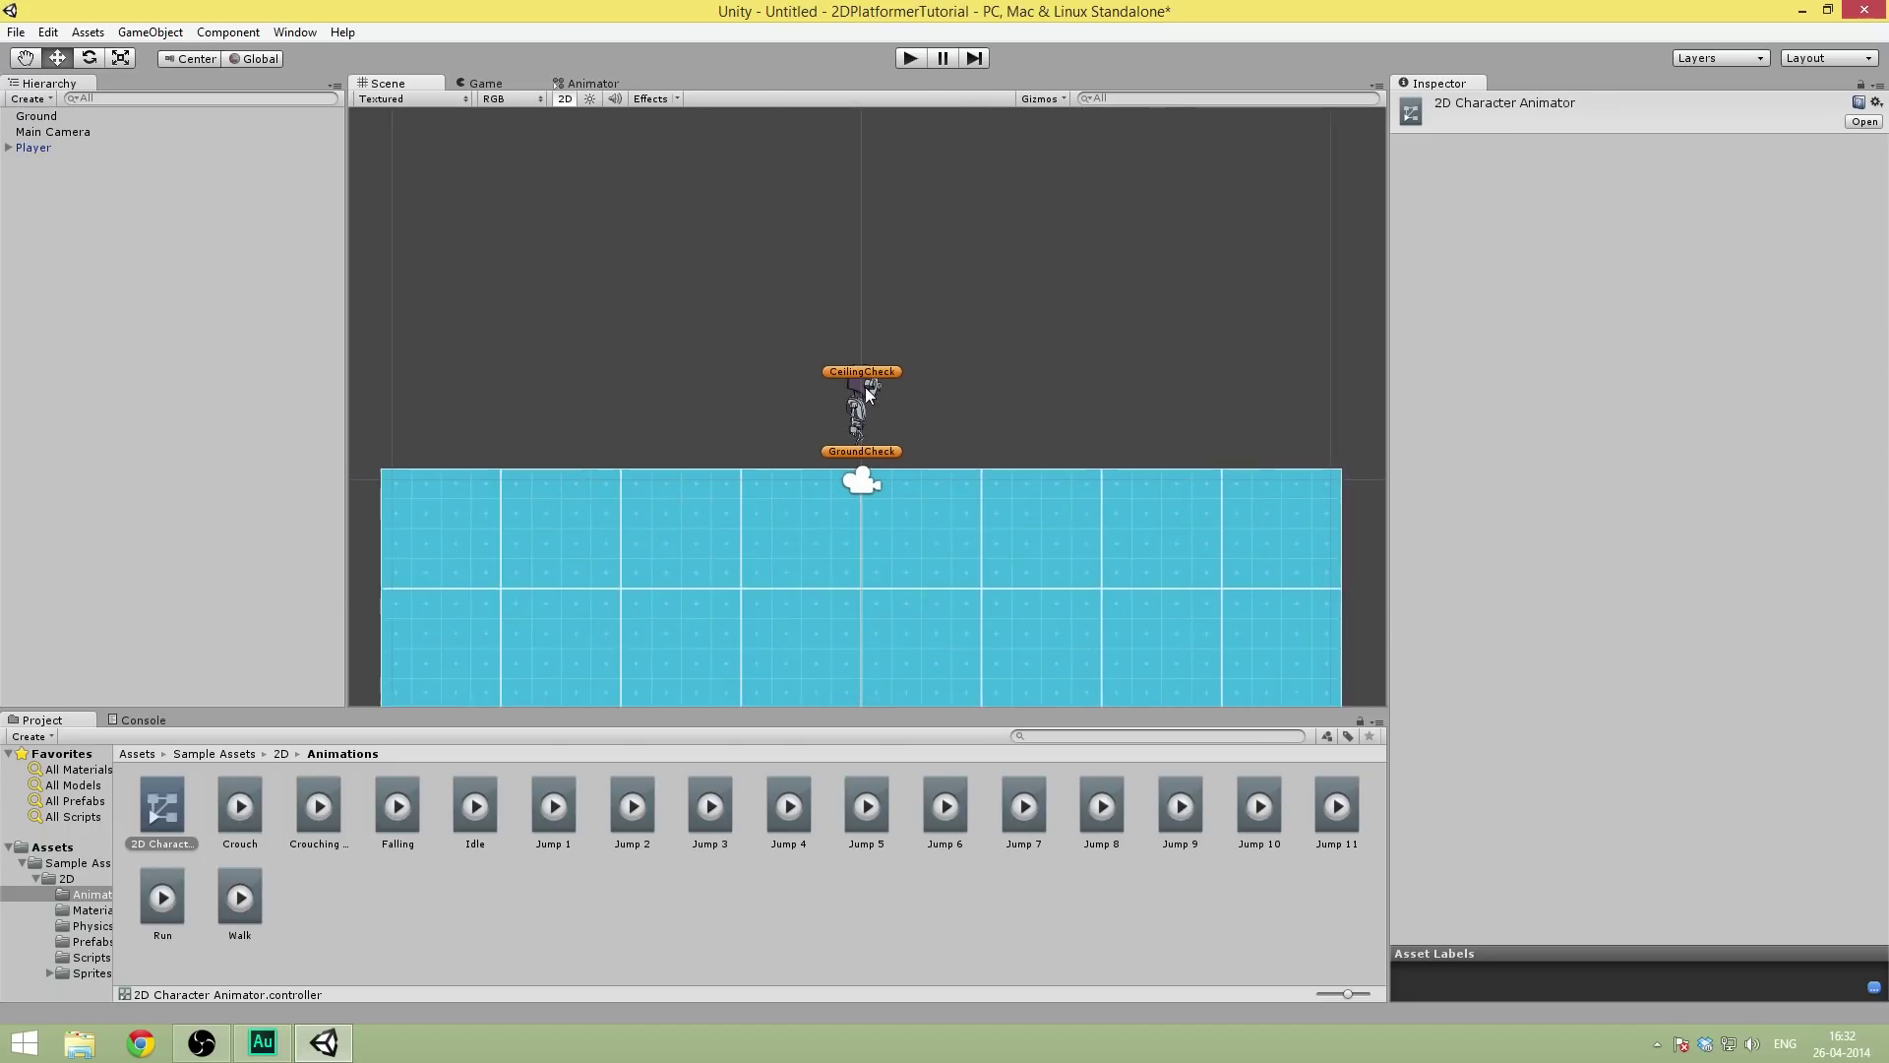
scroll(880, 392, "up", 5)
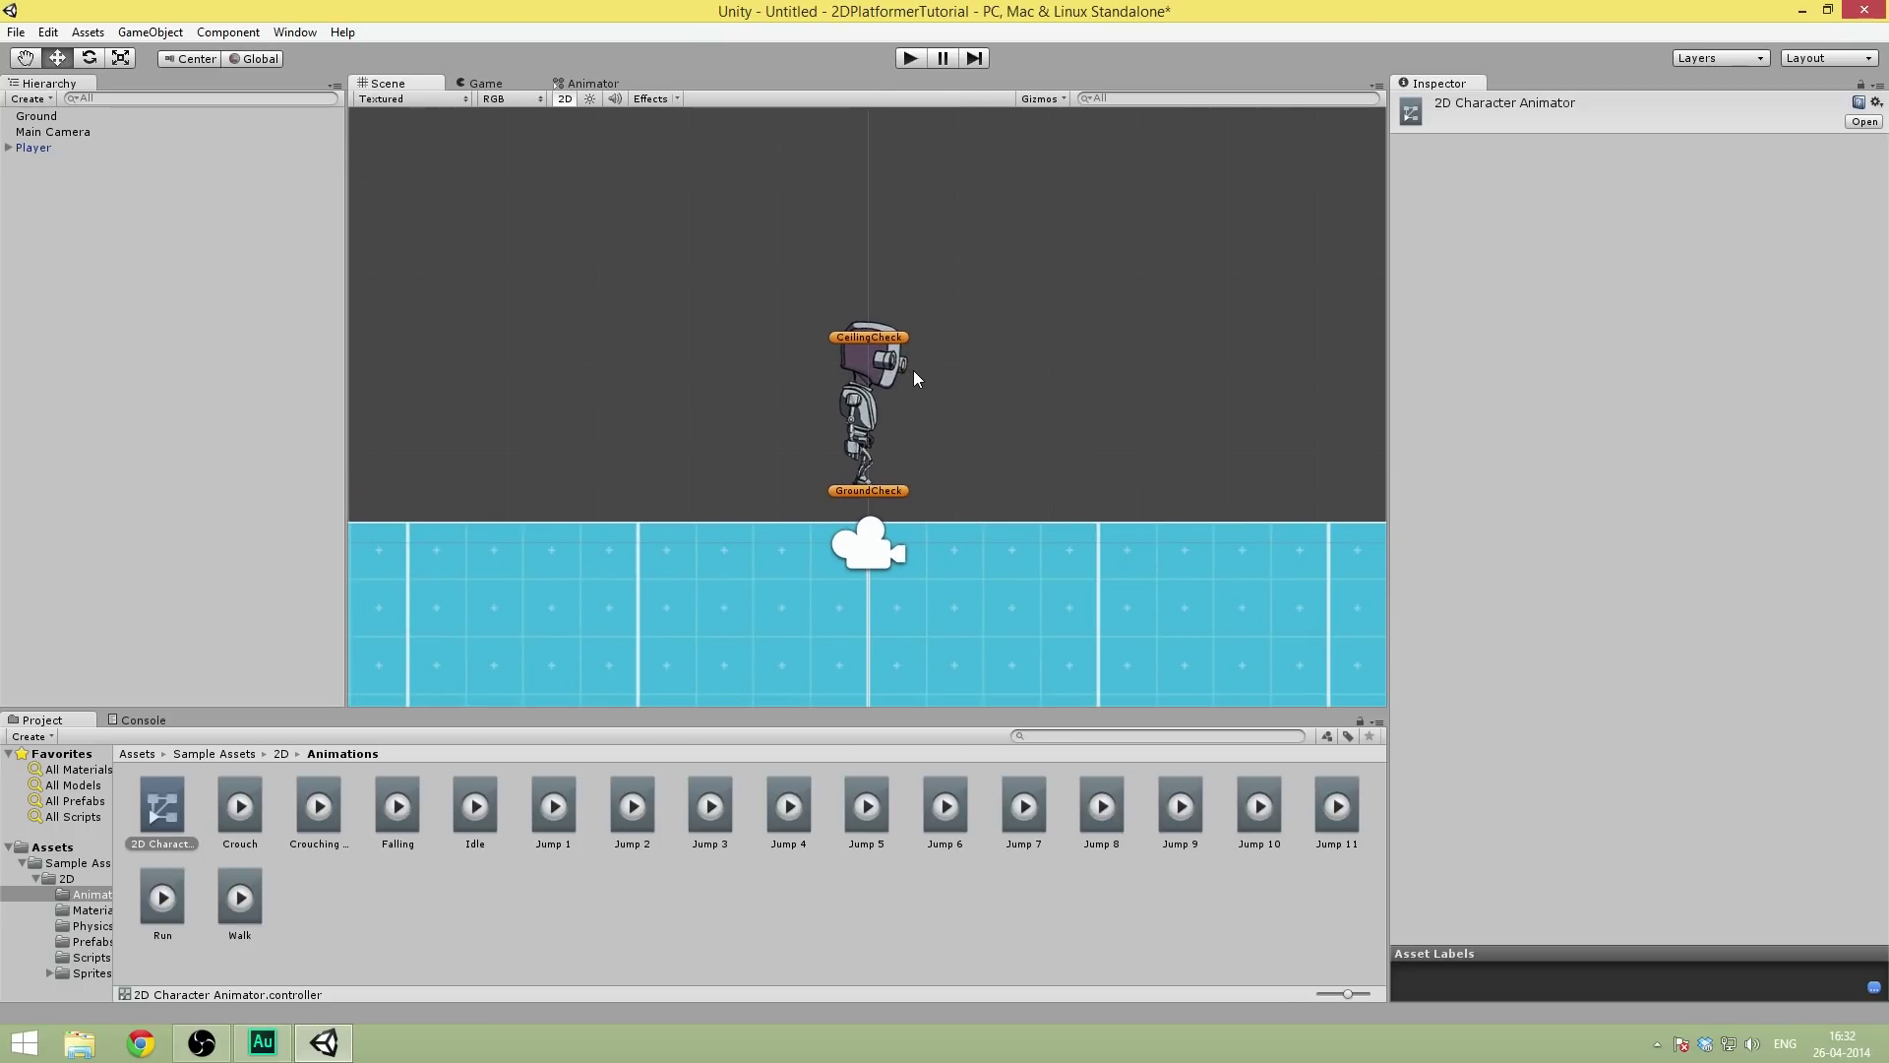
scroll(896, 366, "down", 3)
scroll(823, 340, "down", 2)
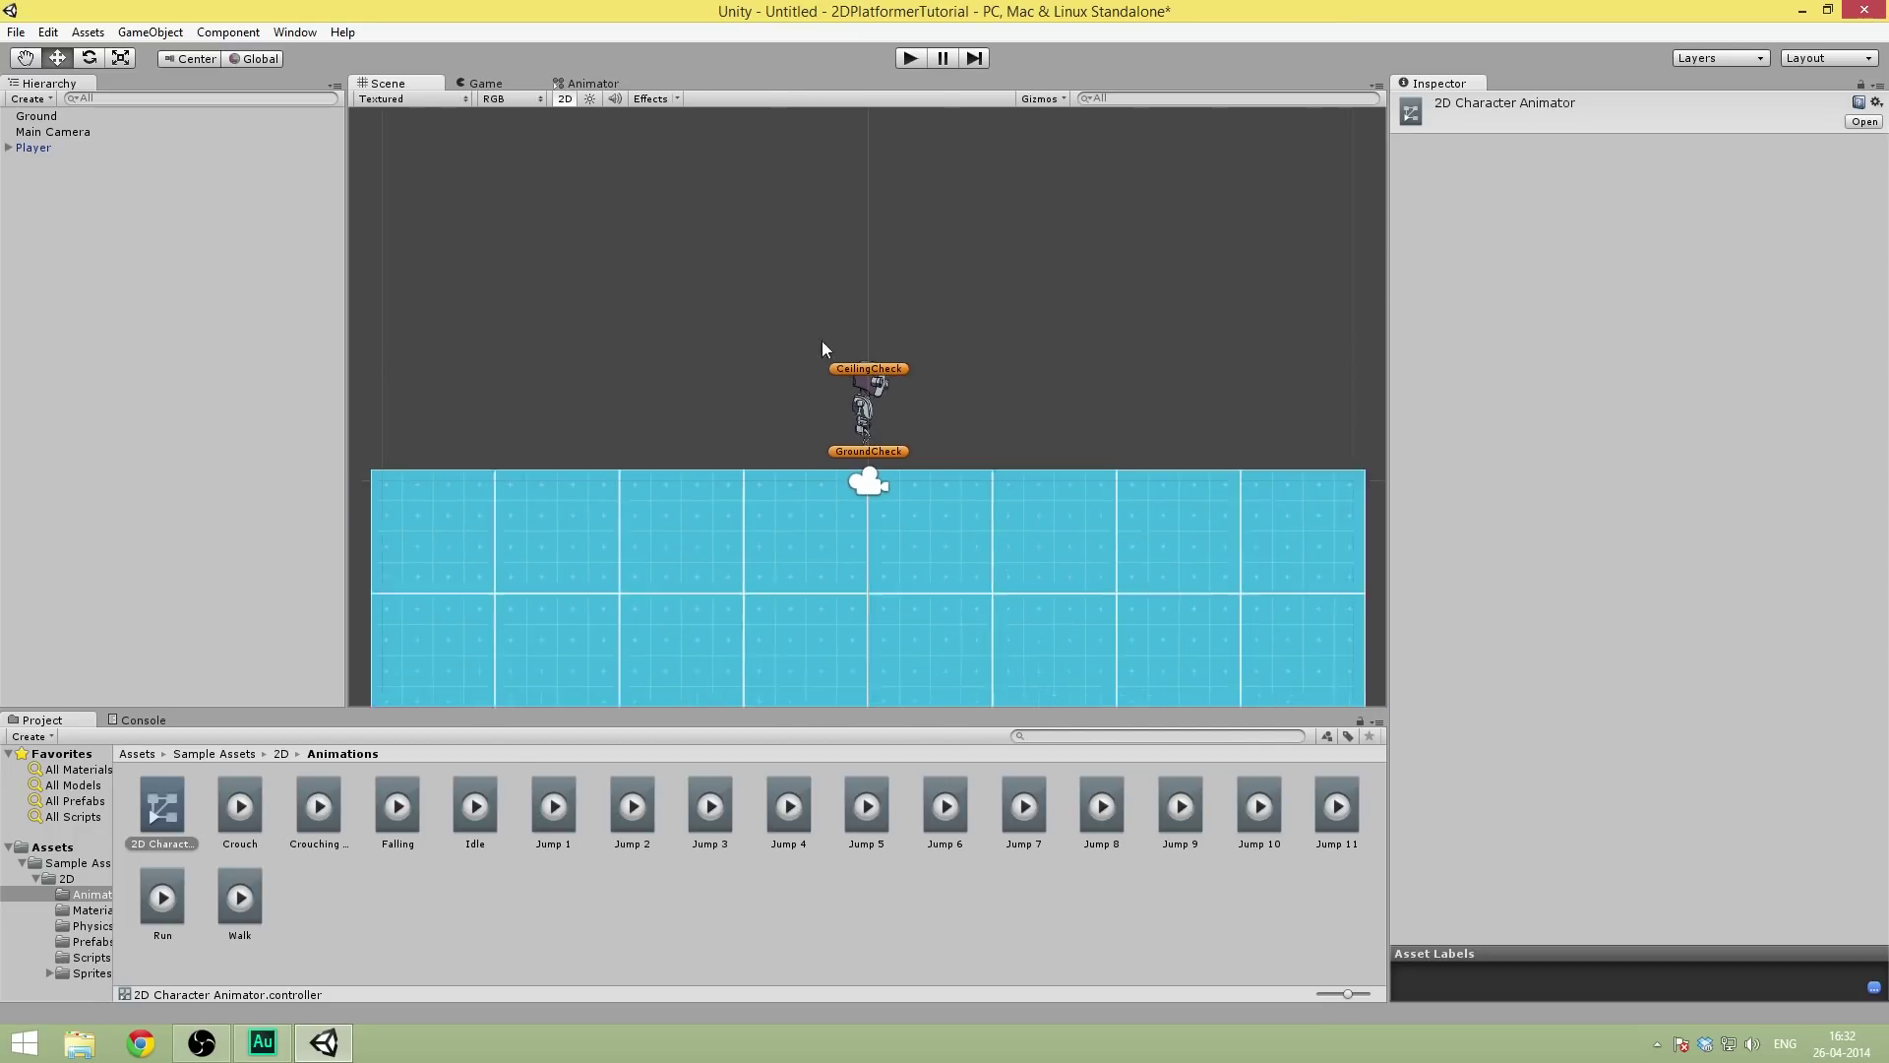
scroll(818, 305, "up", 4)
scroll(854, 418, "up", 1)
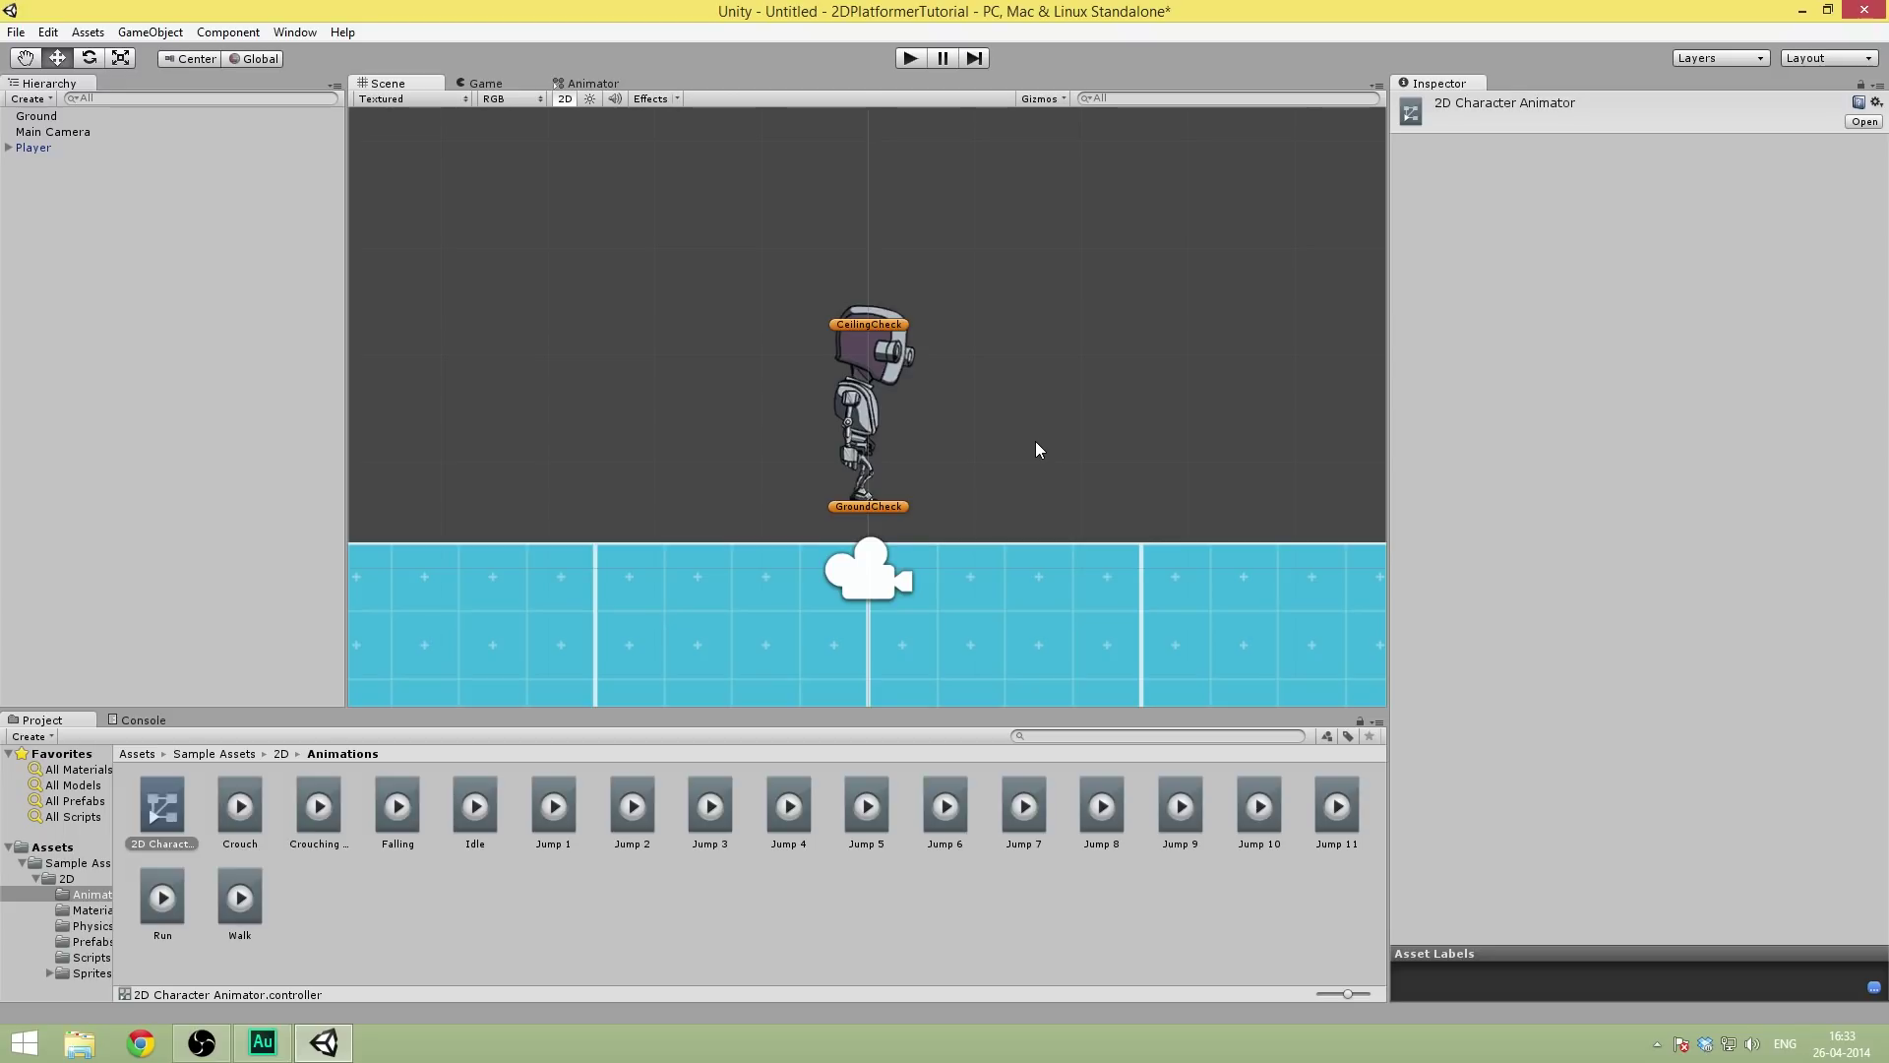
scroll(1023, 418, "down", 3)
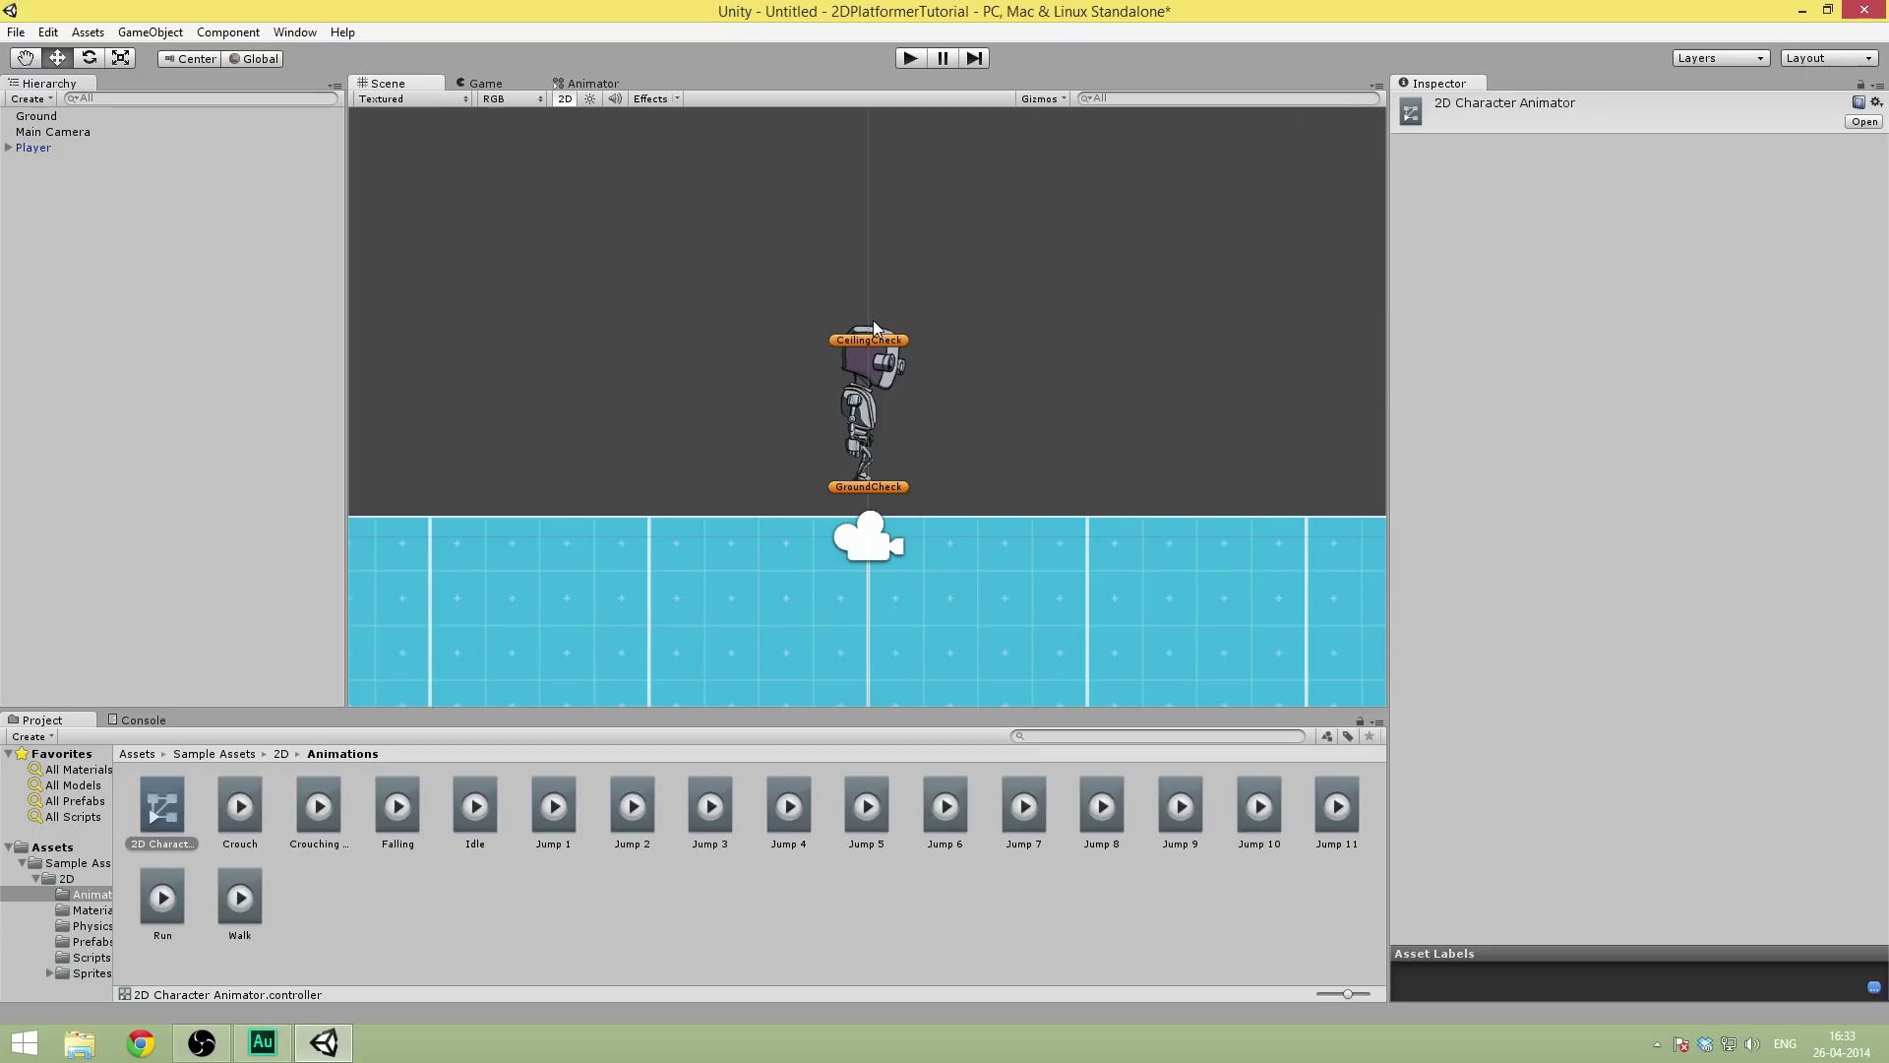
scroll(811, 287, "down", 3)
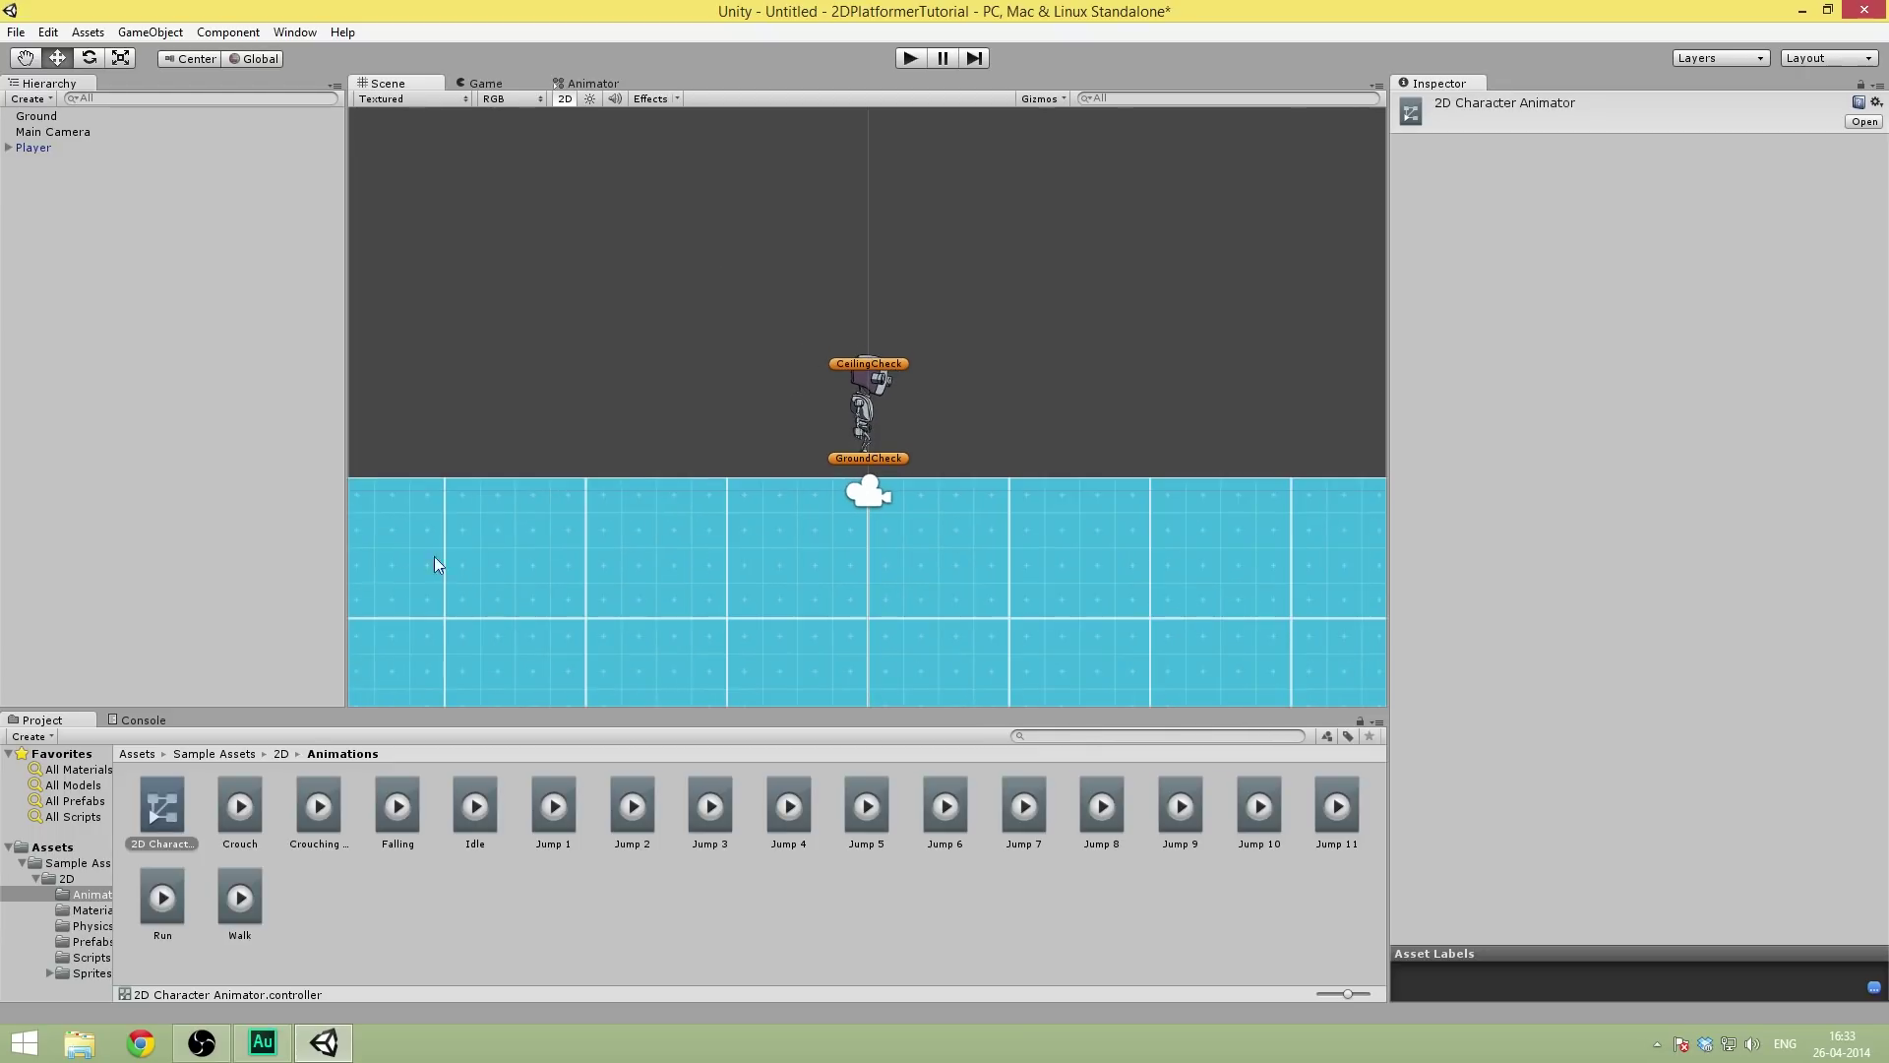
- Return the project browser to the root Assets folder and inspect the Player's components and collider outlines
left_click(136, 754)
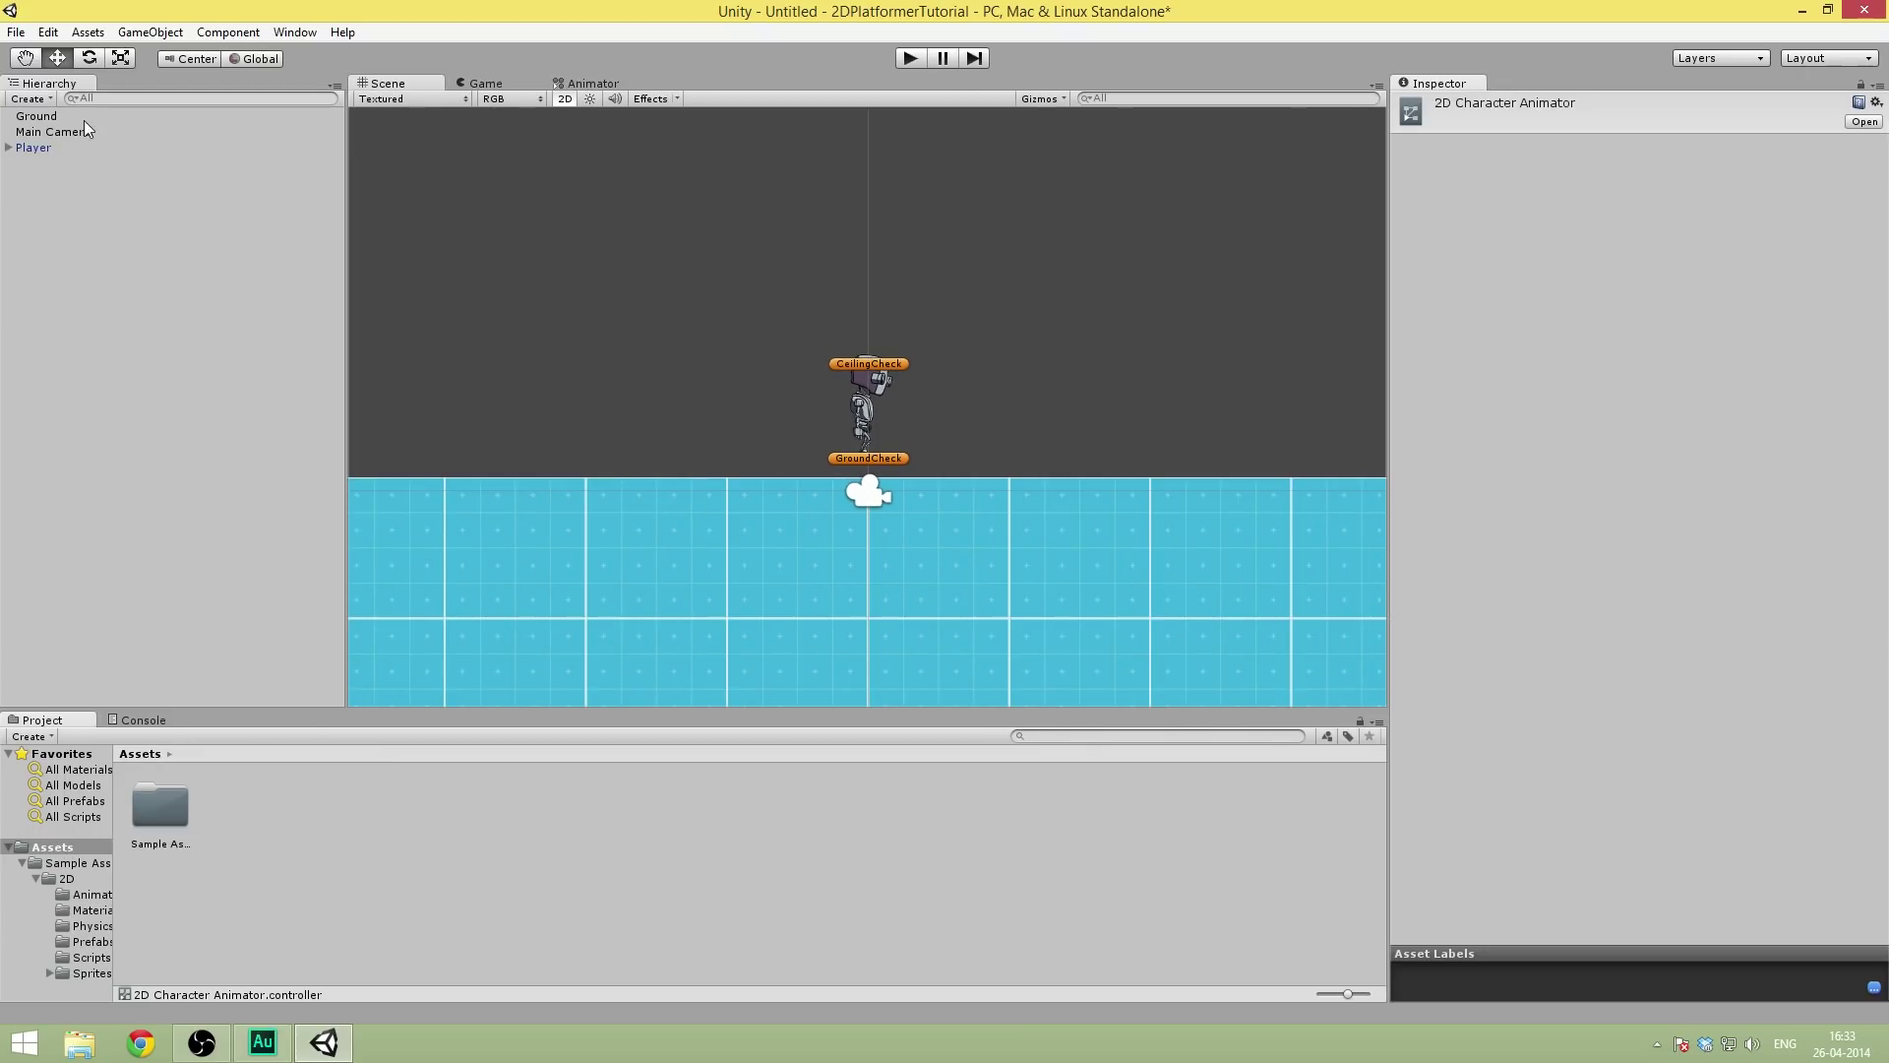
left_click(57, 149)
scroll(955, 364, "up", 8)
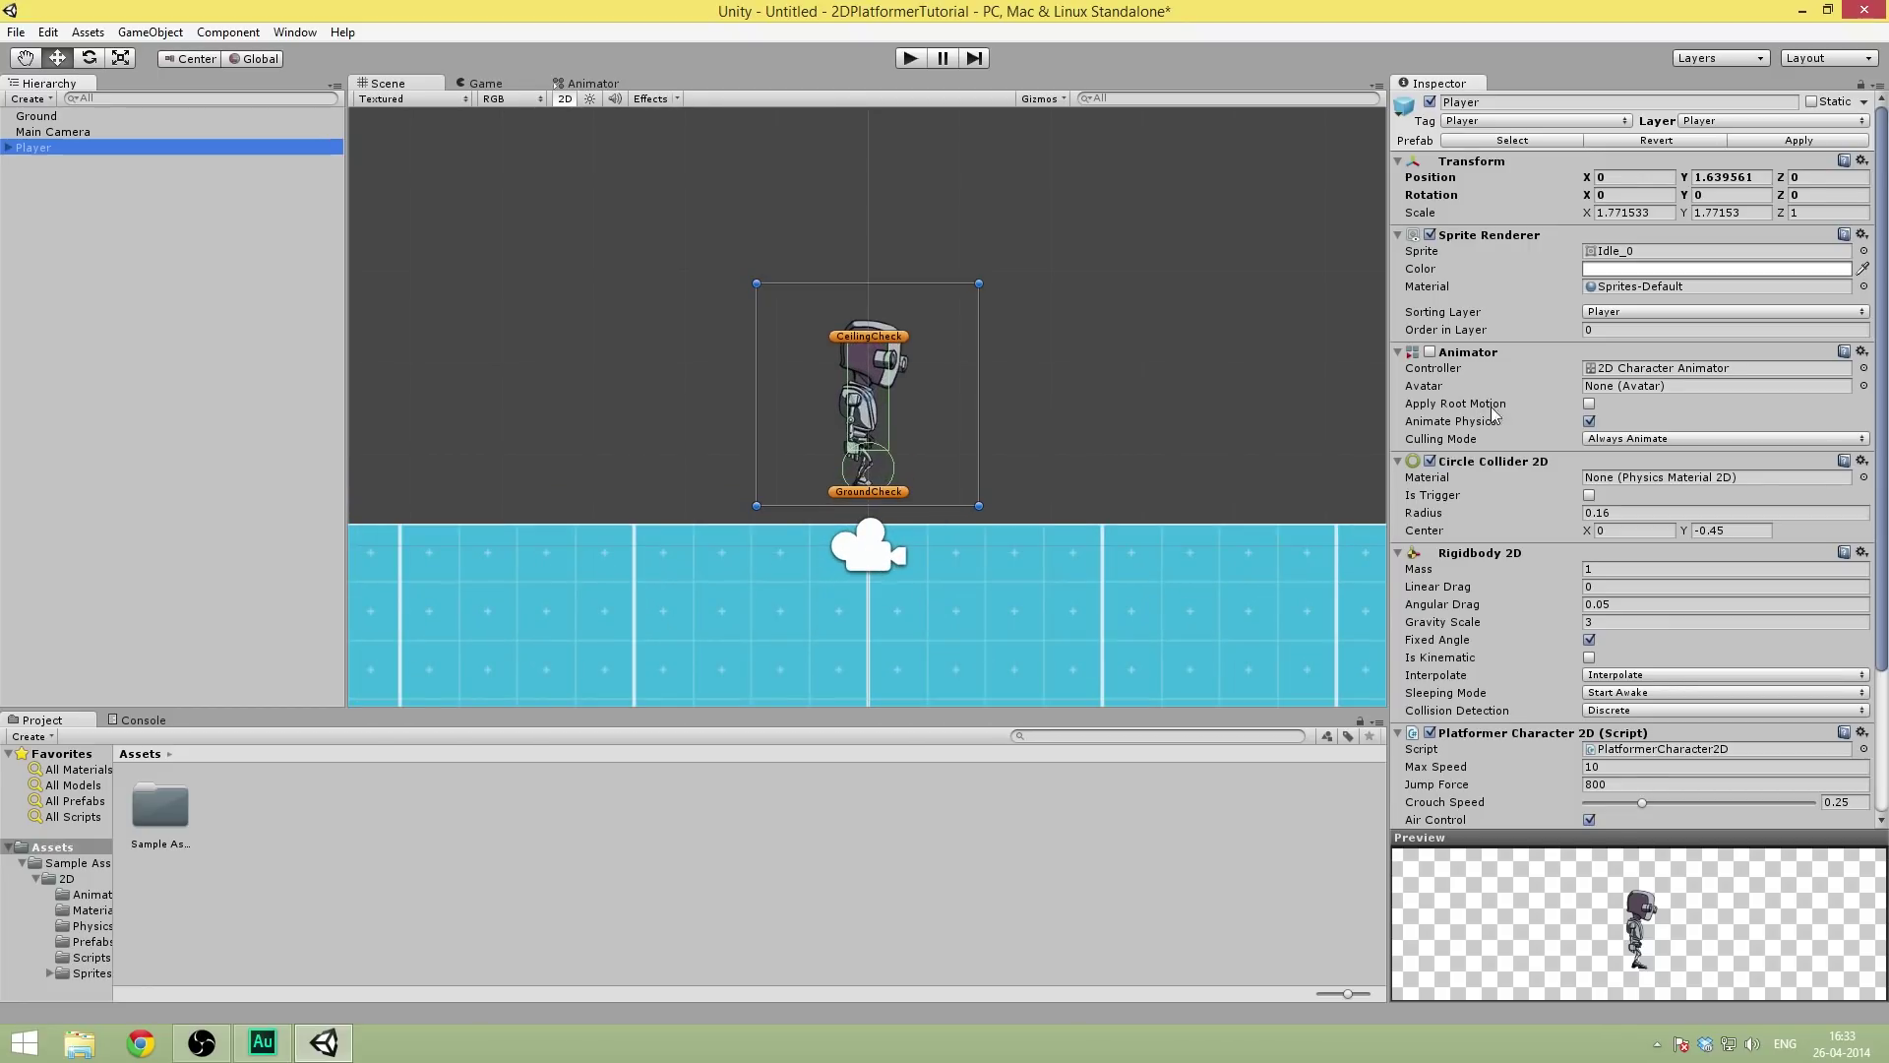
scroll(1502, 427, "down", 3)
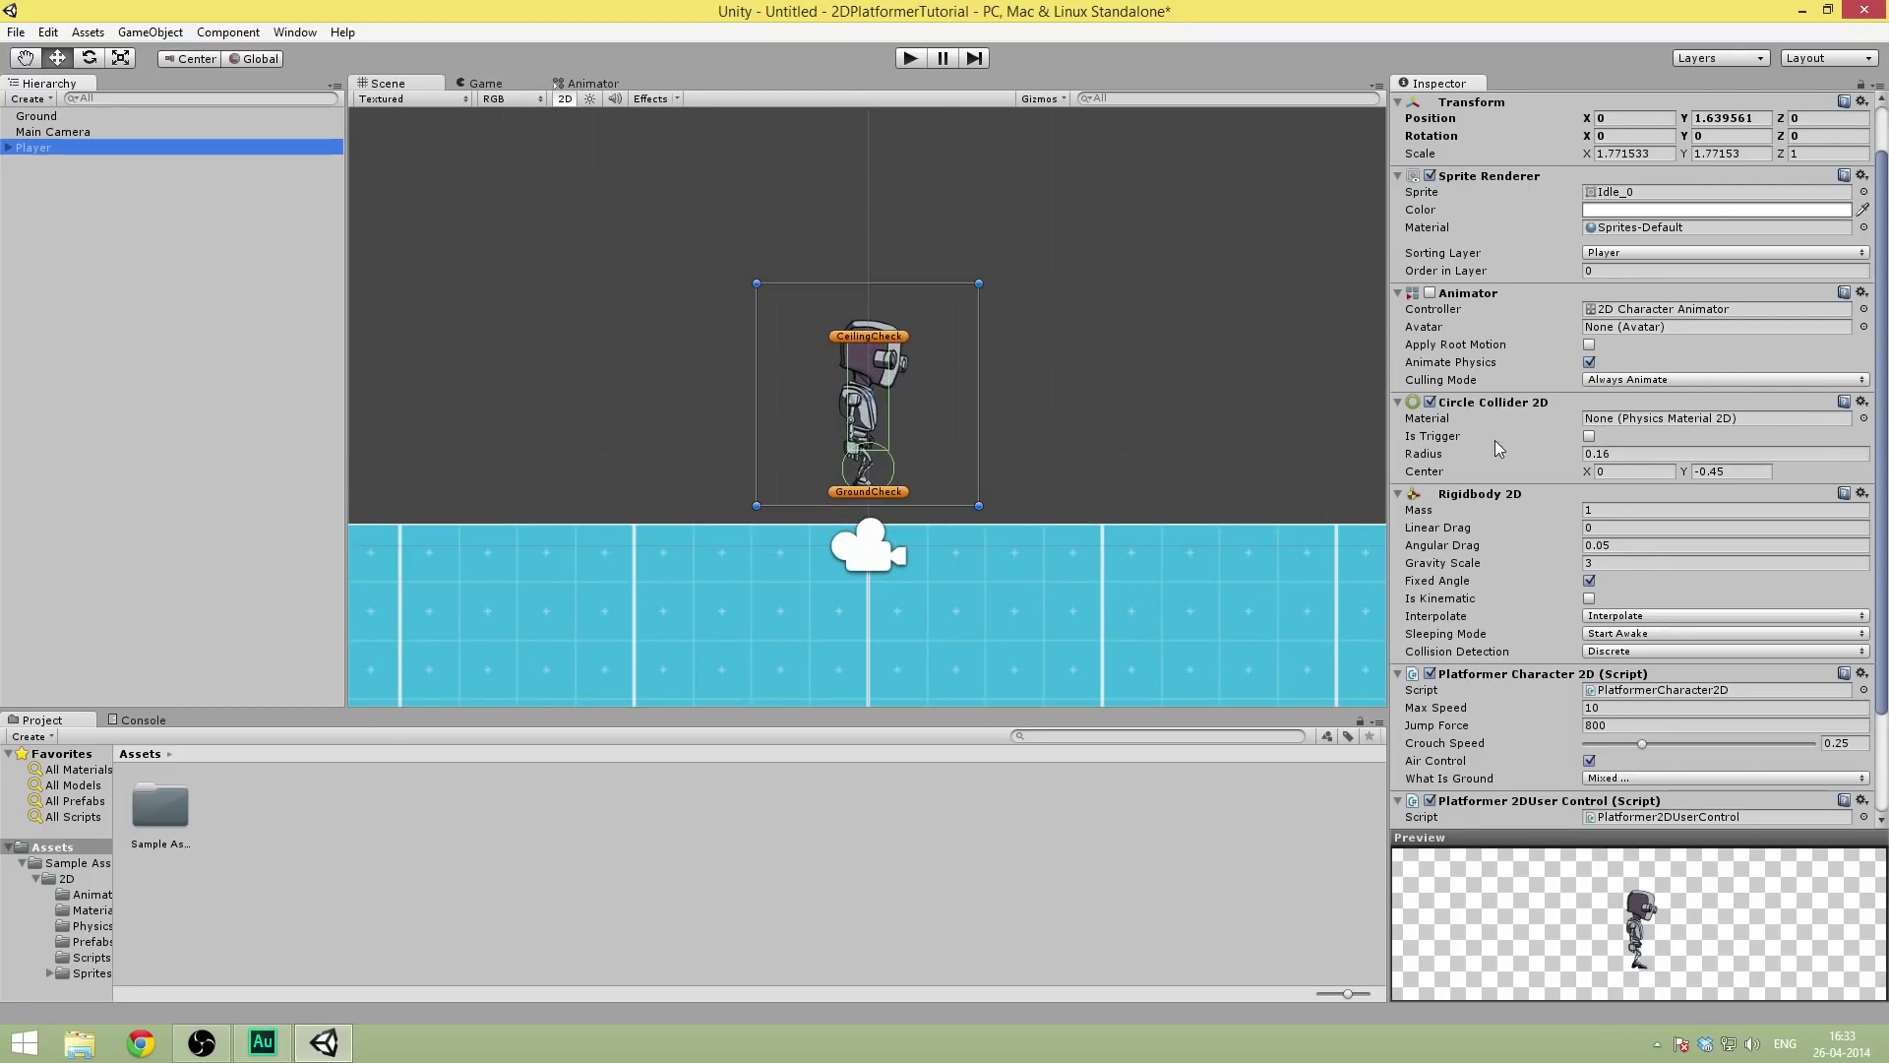
scroll(1506, 440, "down", 3)
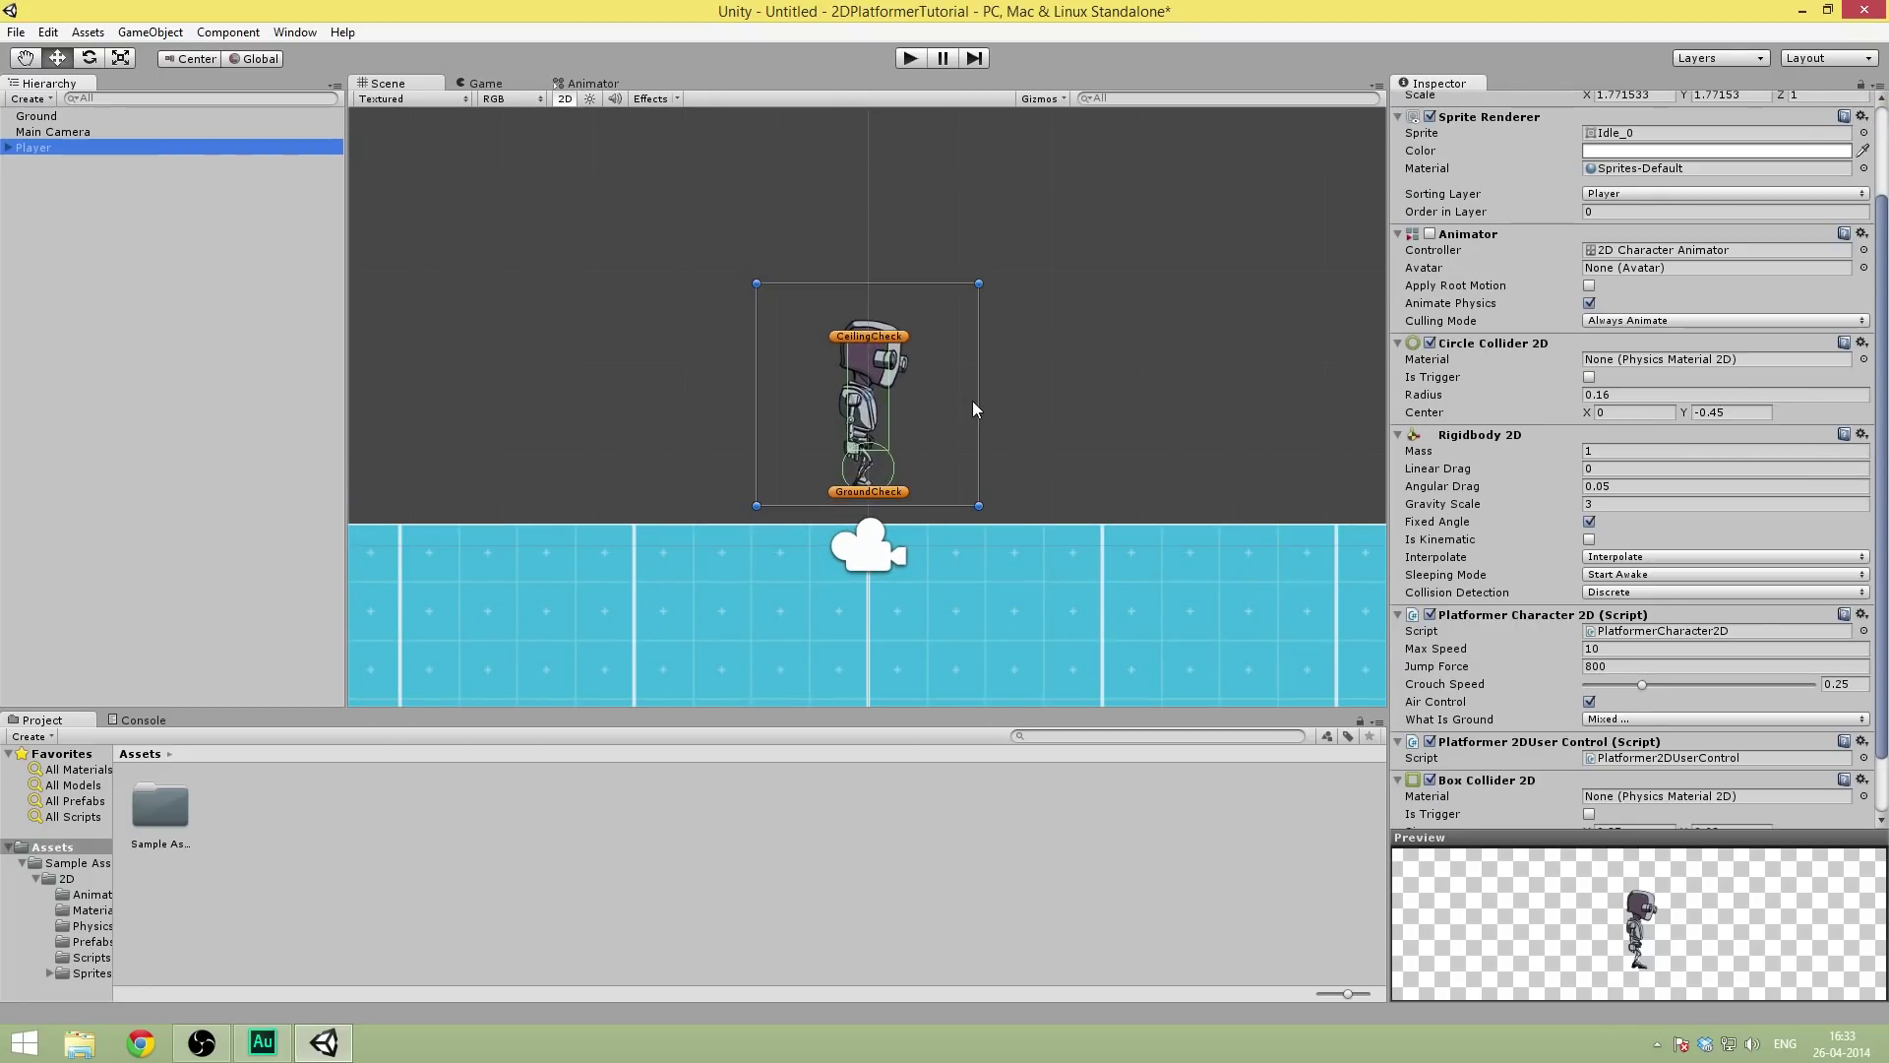
scroll(902, 393, "up", 5)
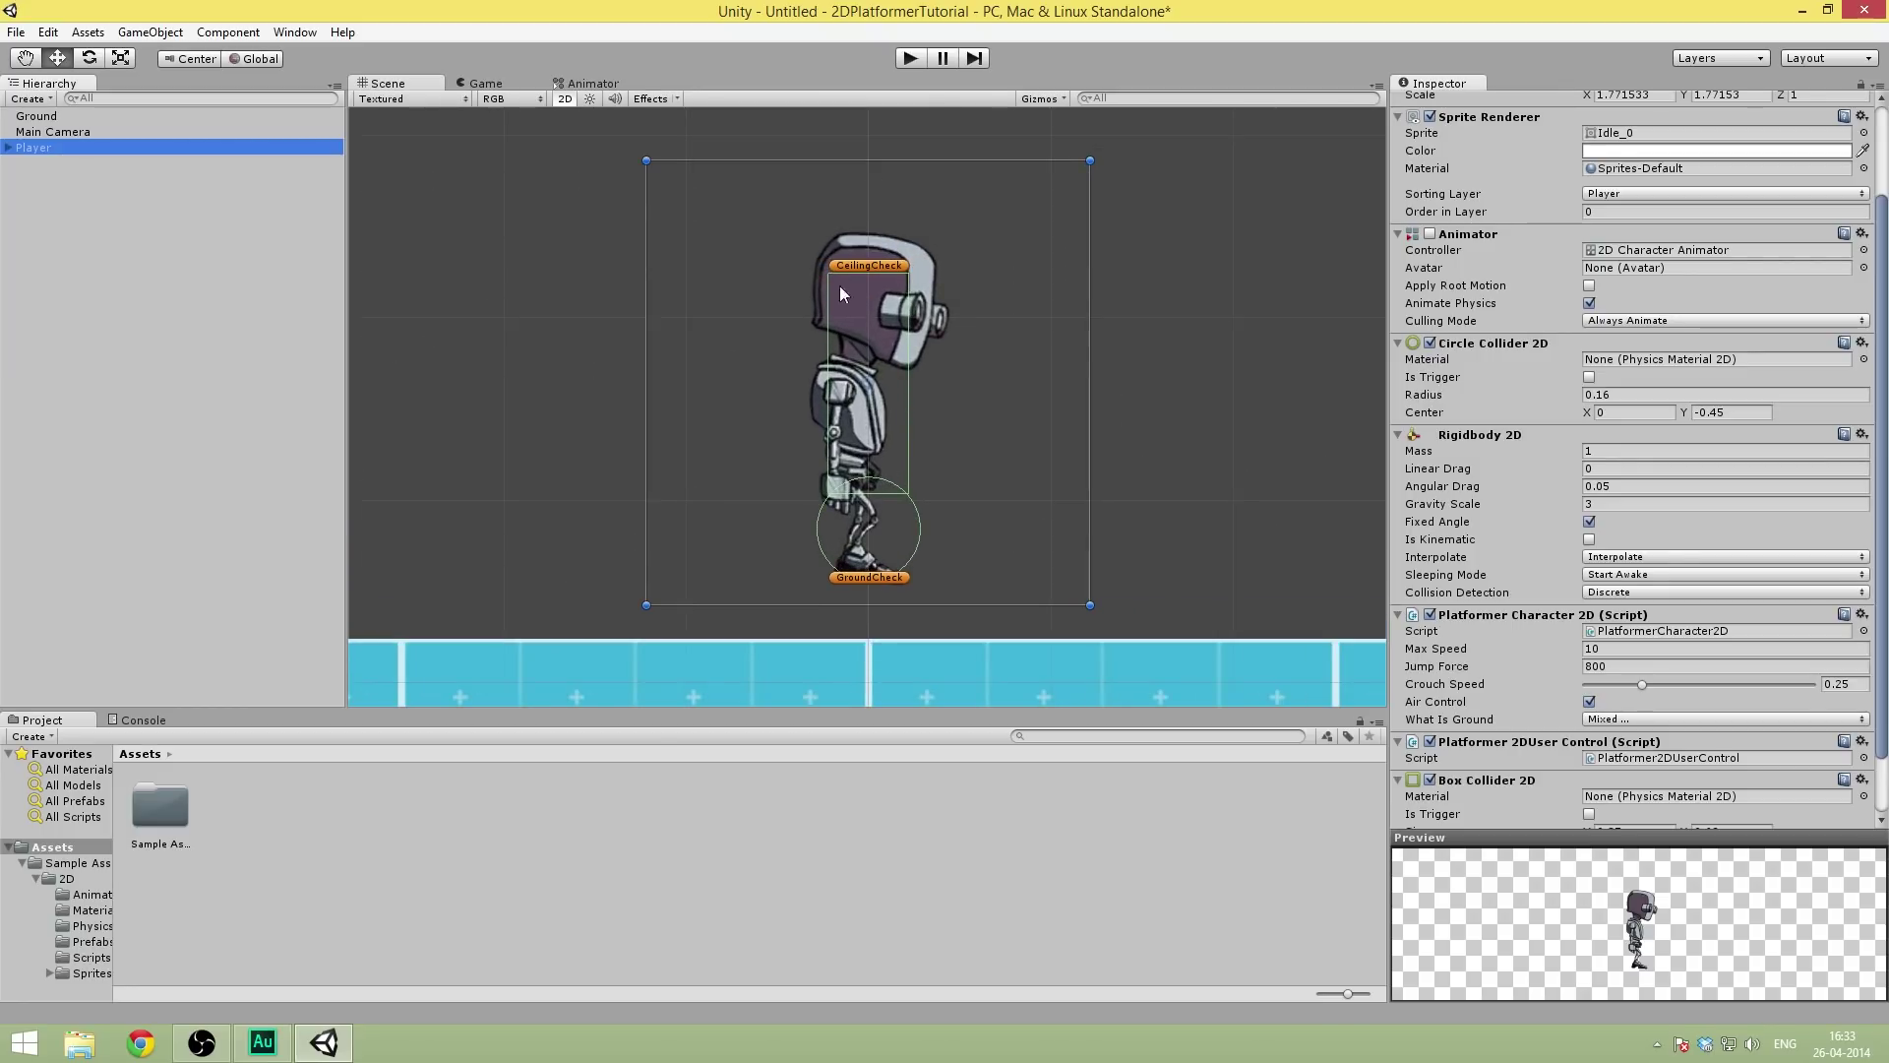
scroll(903, 448, "down", 4)
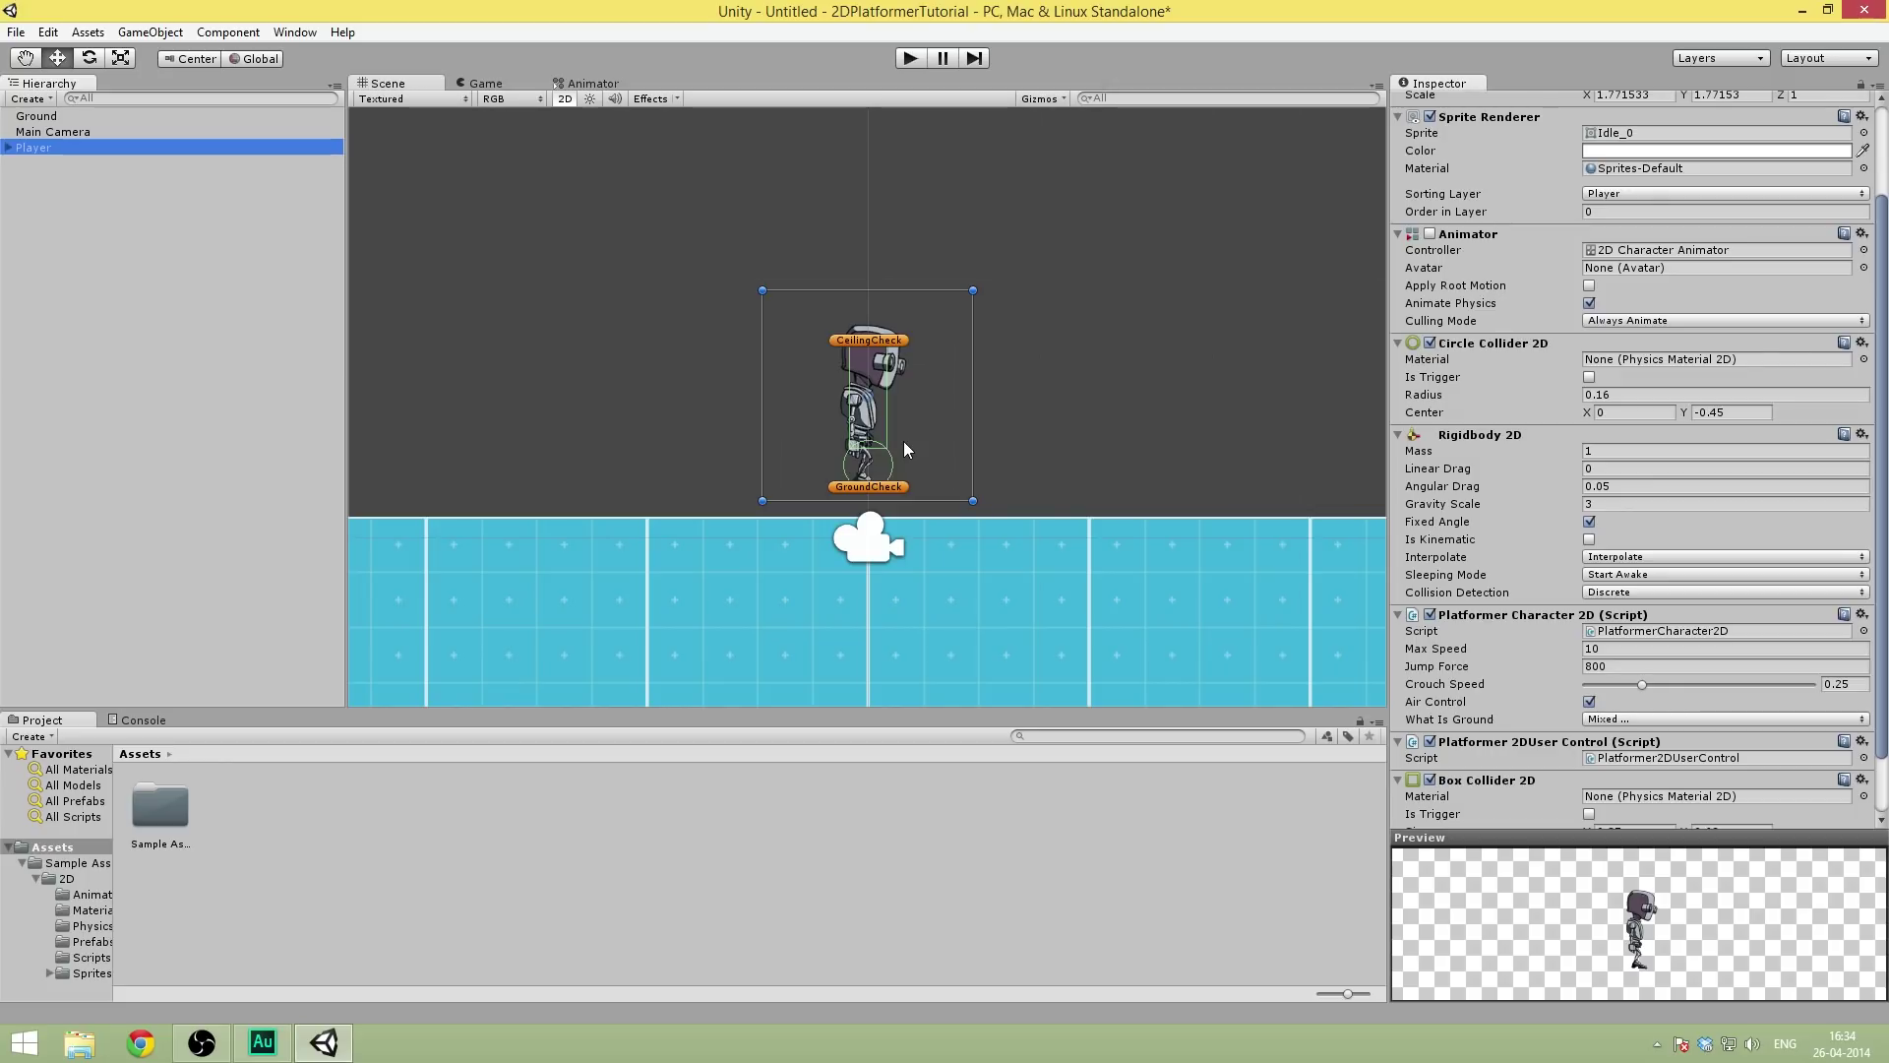
scroll(904, 441, "up", 3)
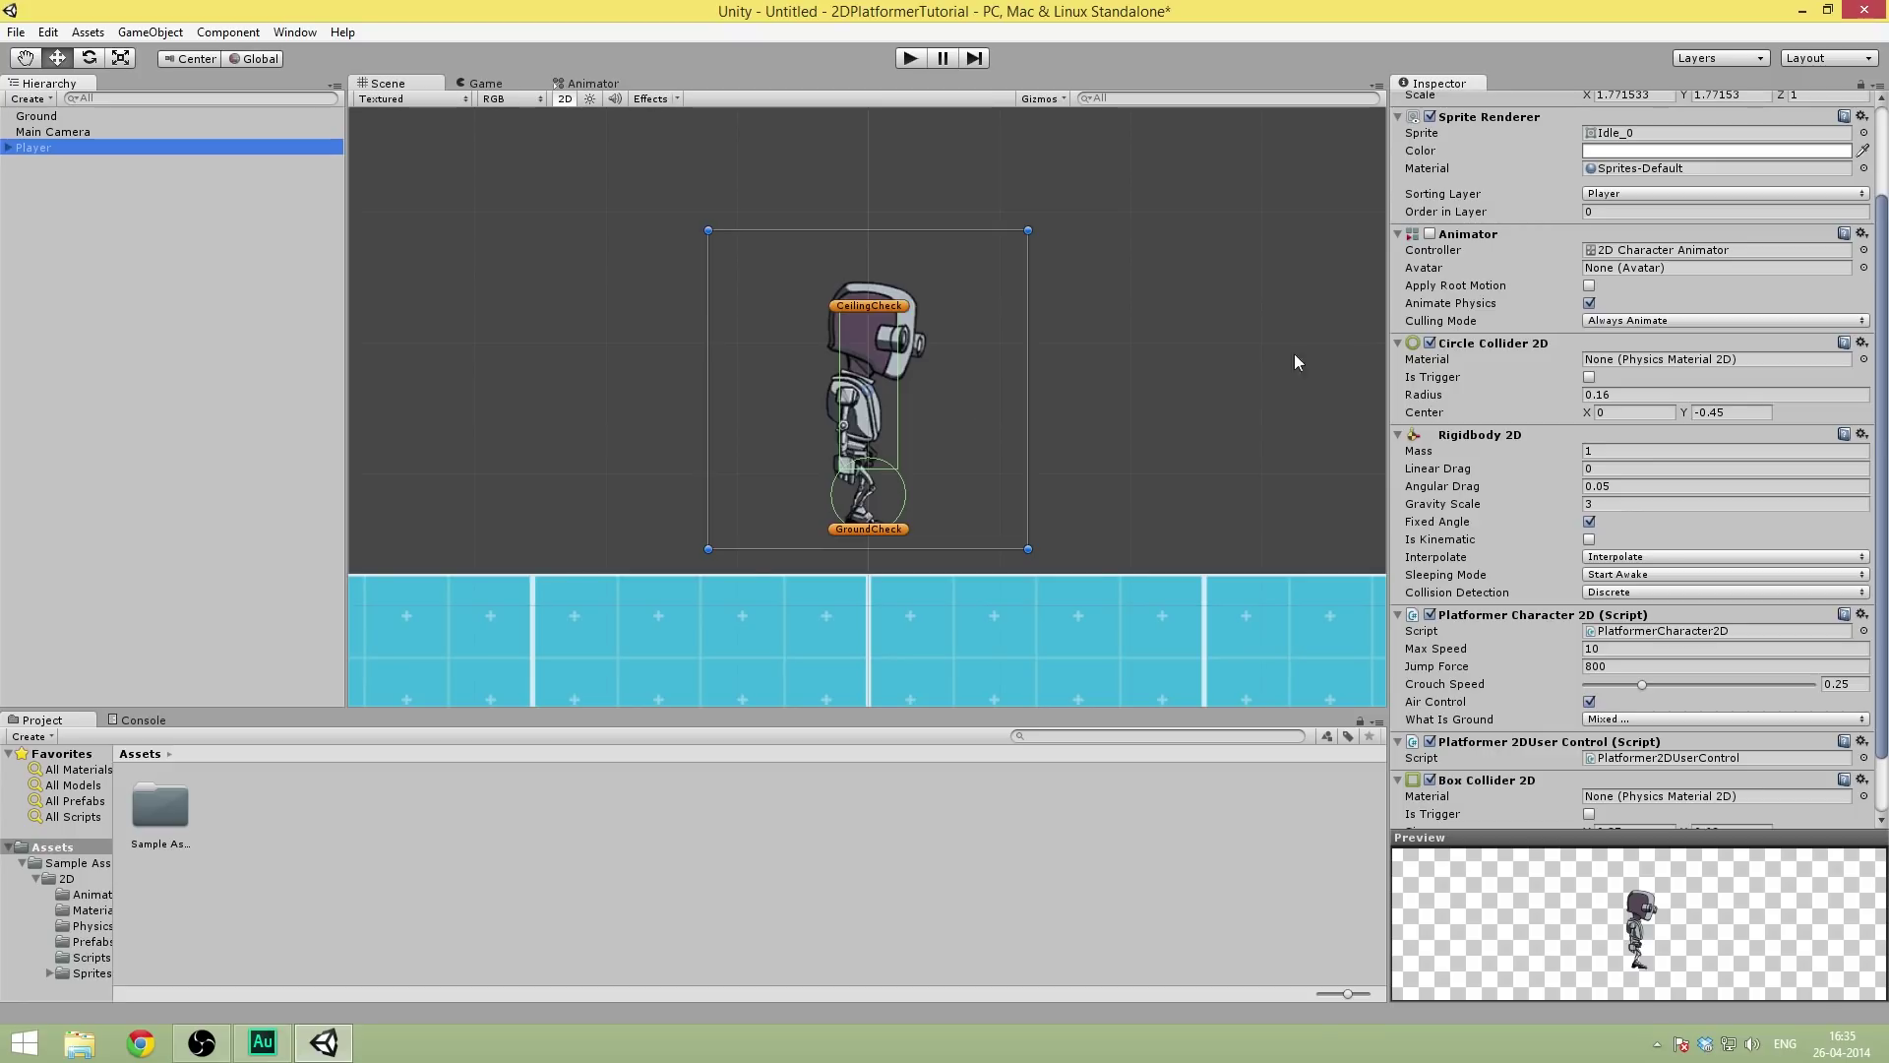
- Inspect the Max Speed and Jump Force settings of the Player's Platformer Character 2D script
scroll(1508, 497, "down", 3)
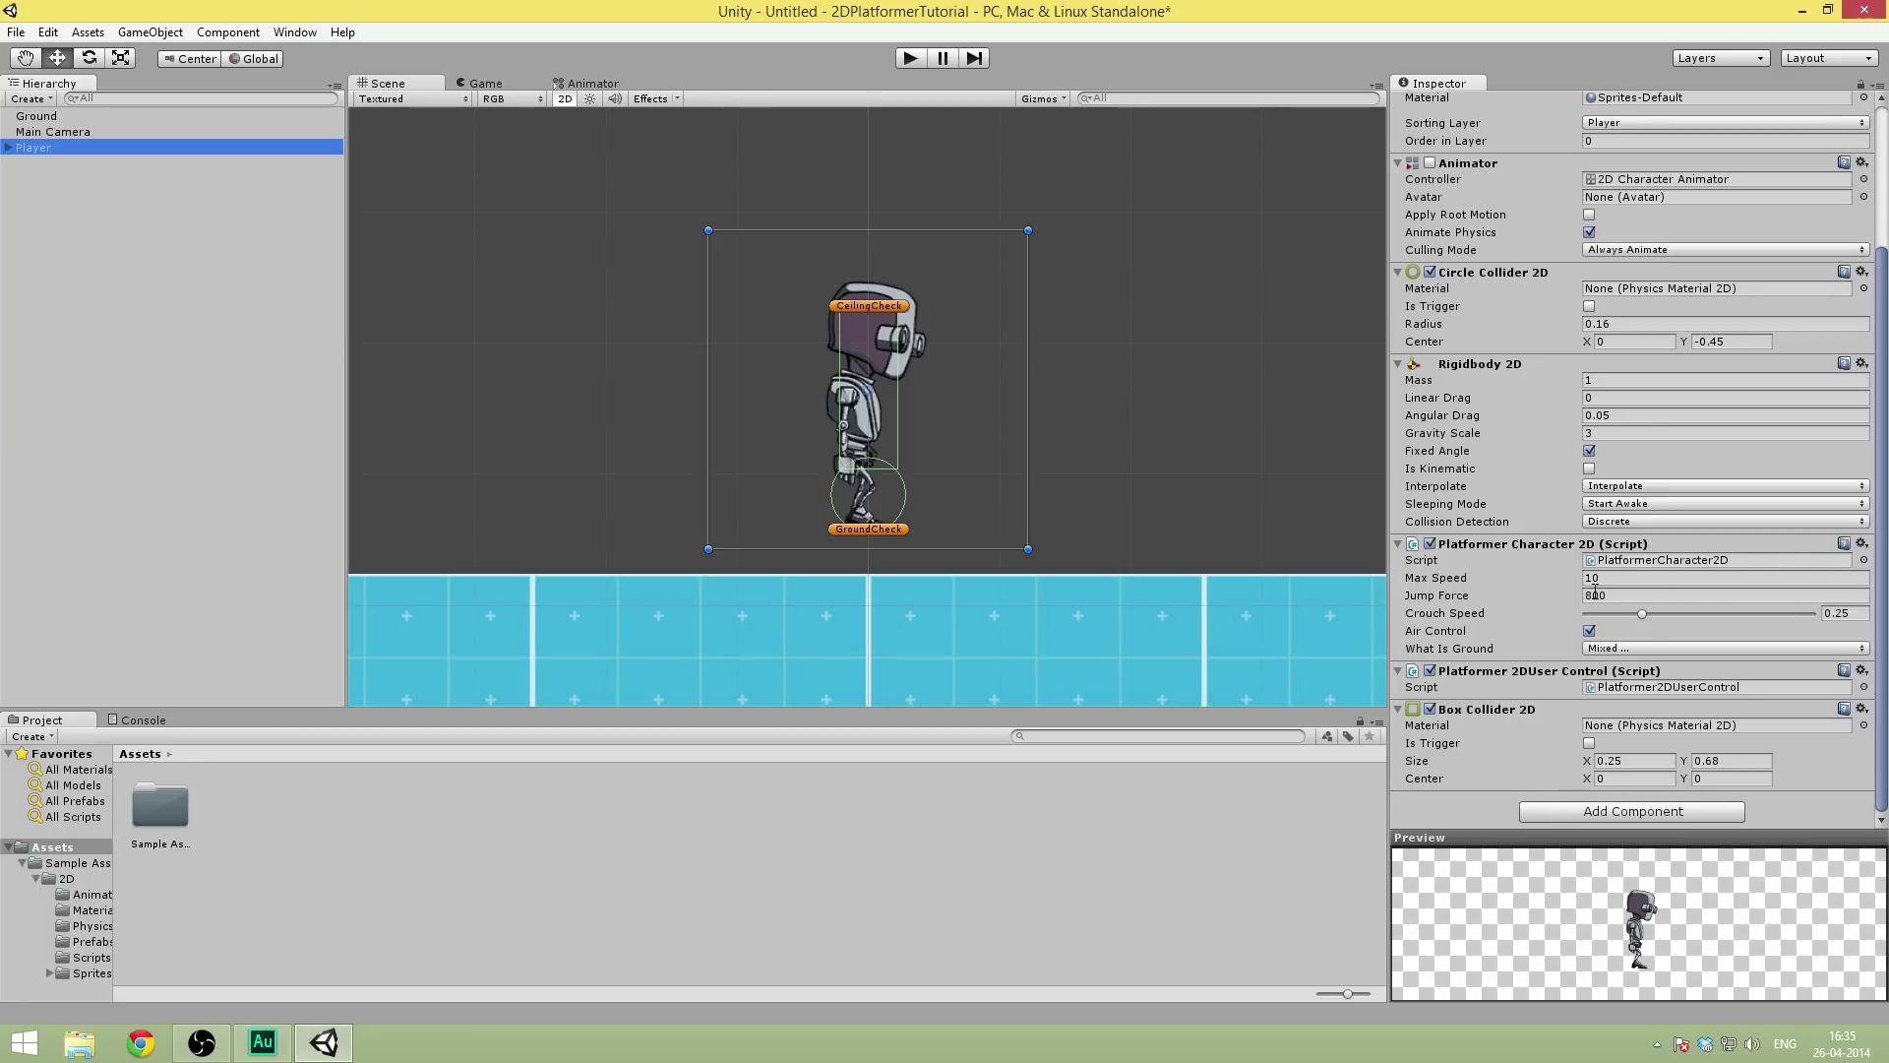
left_click(1650, 580)
left_click(1653, 596)
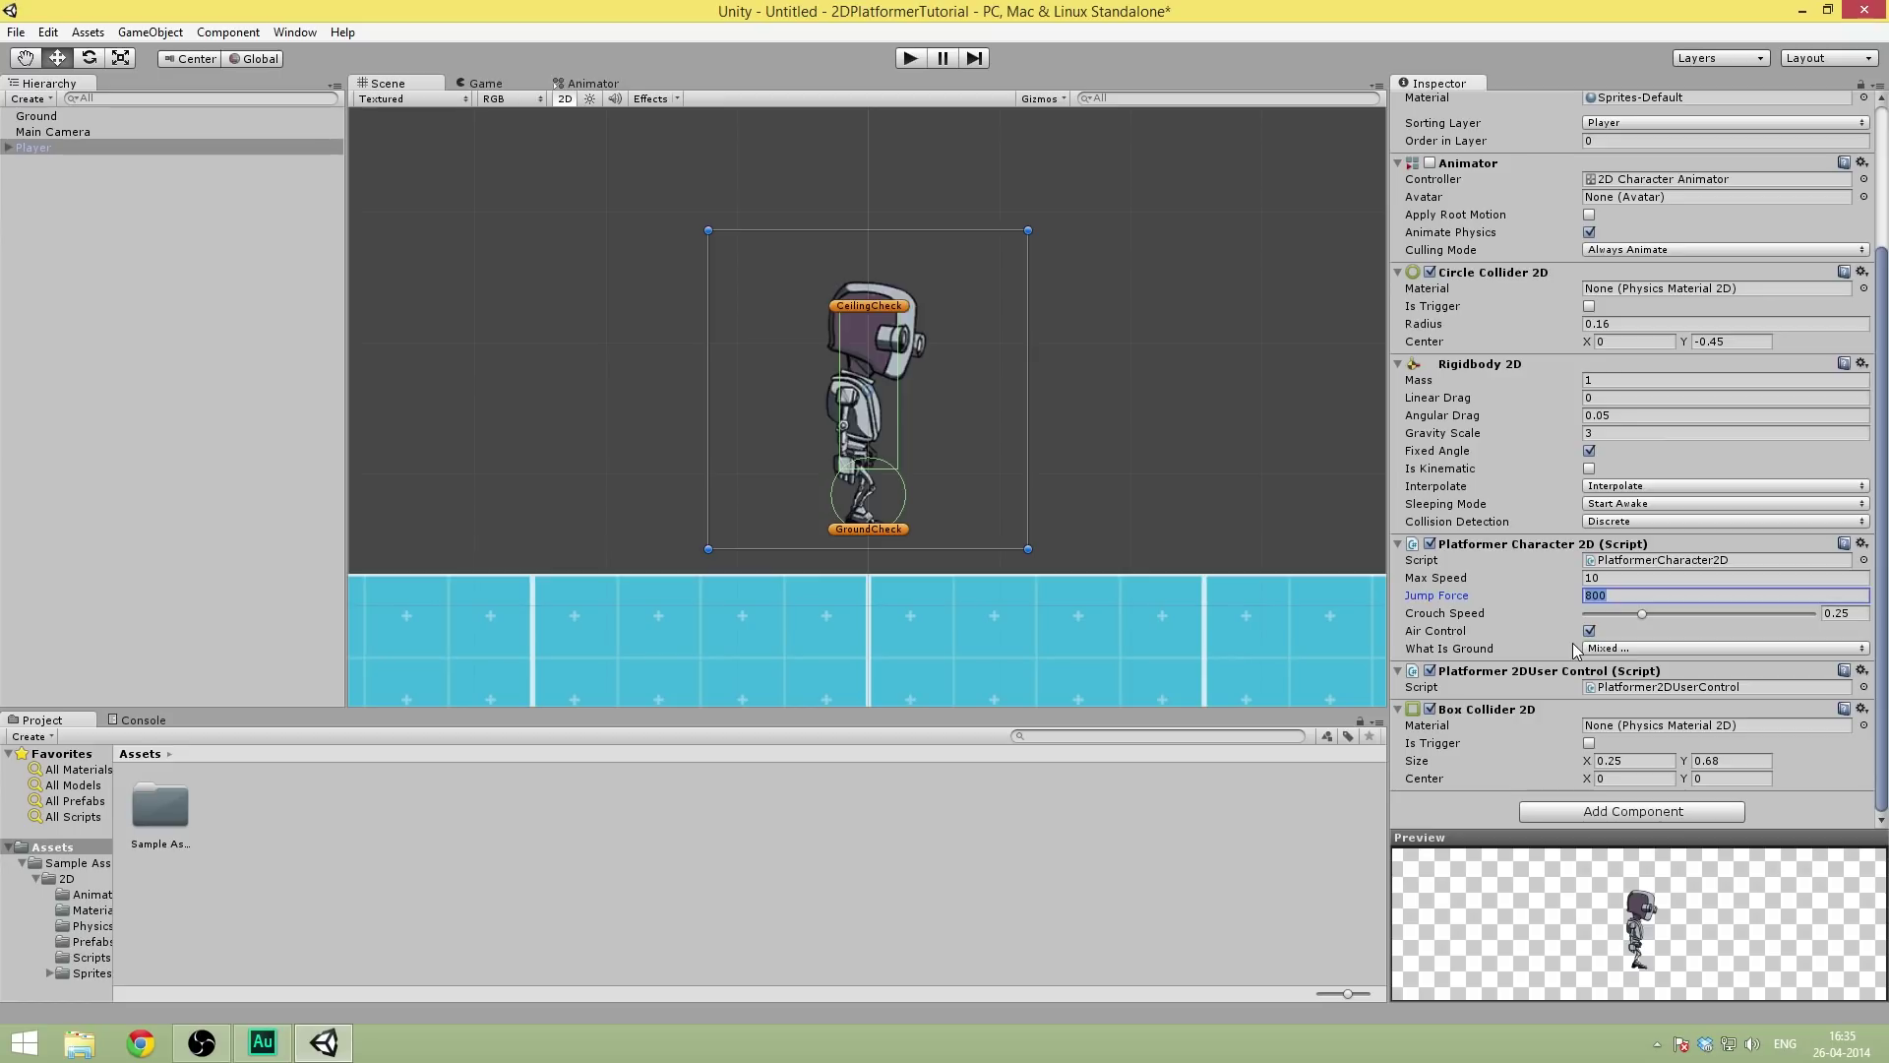
- Run the game briefly to test the Player's jump with a Jump Force of 800, and stop it
left_click(907, 59)
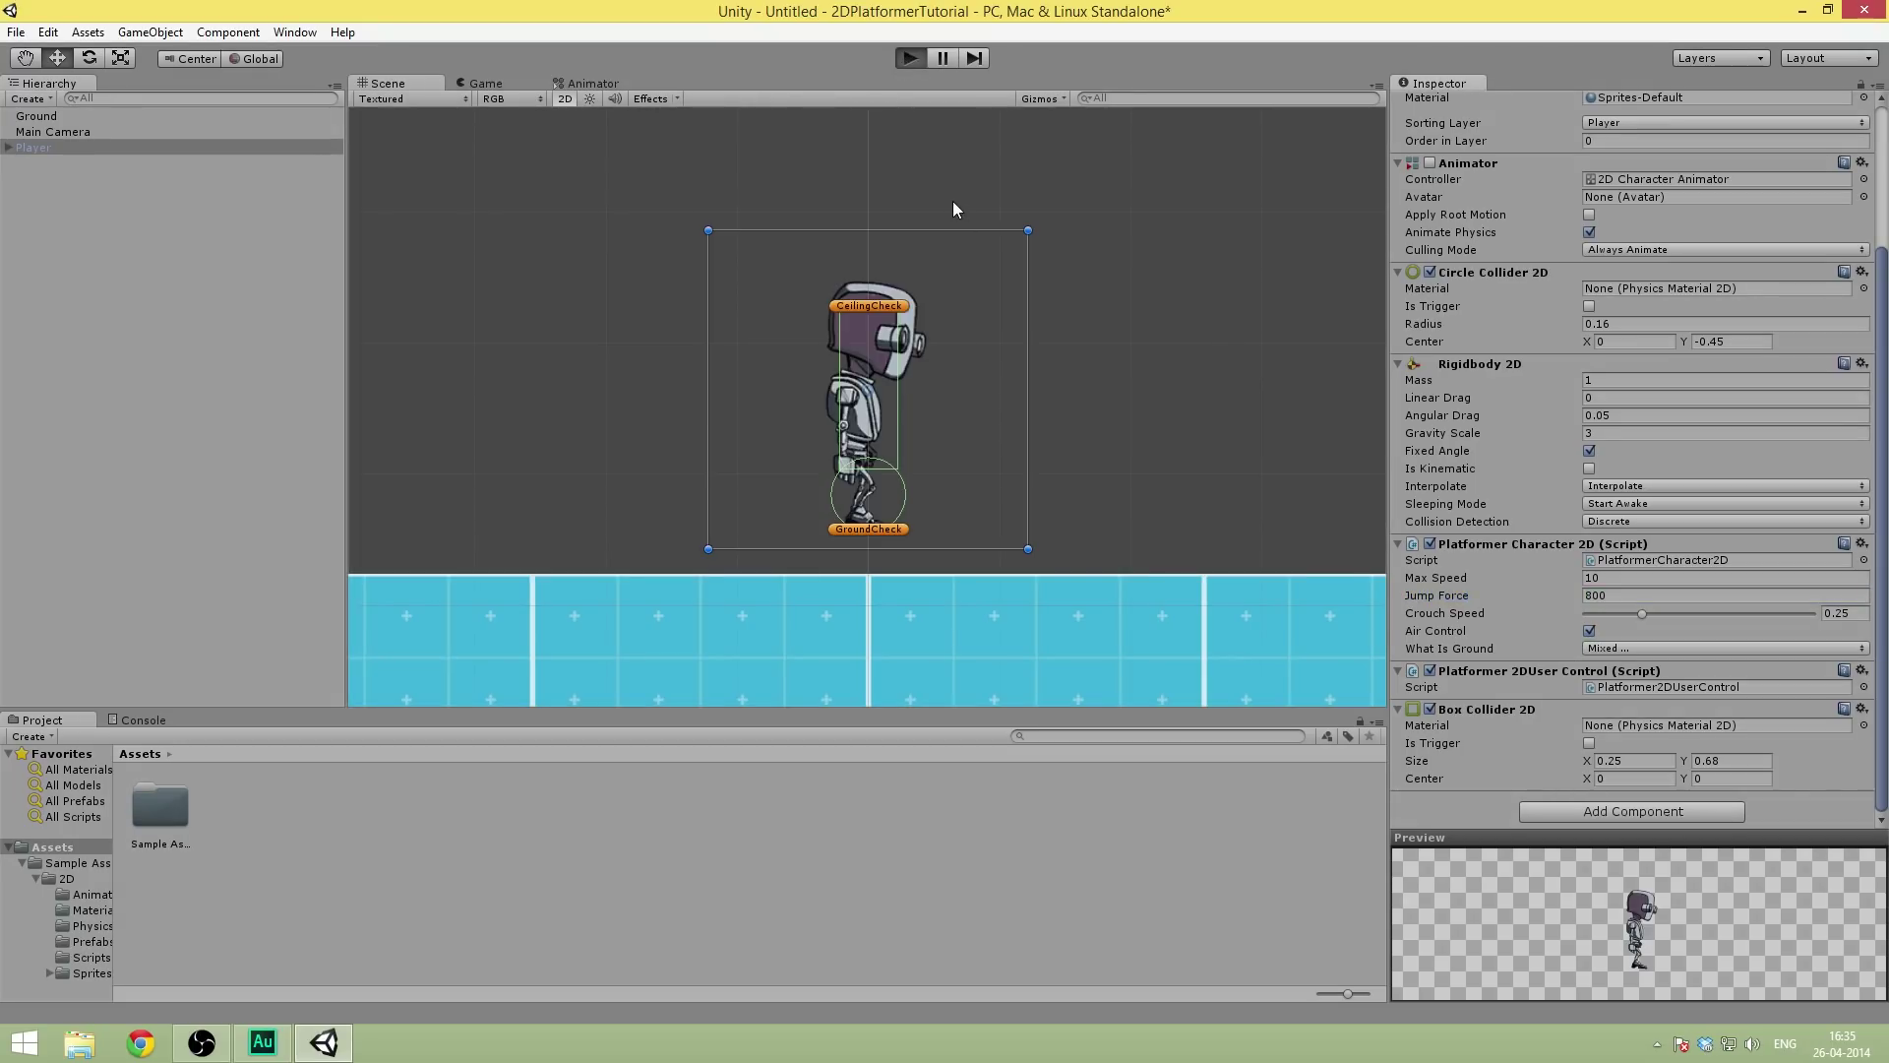
key("space")
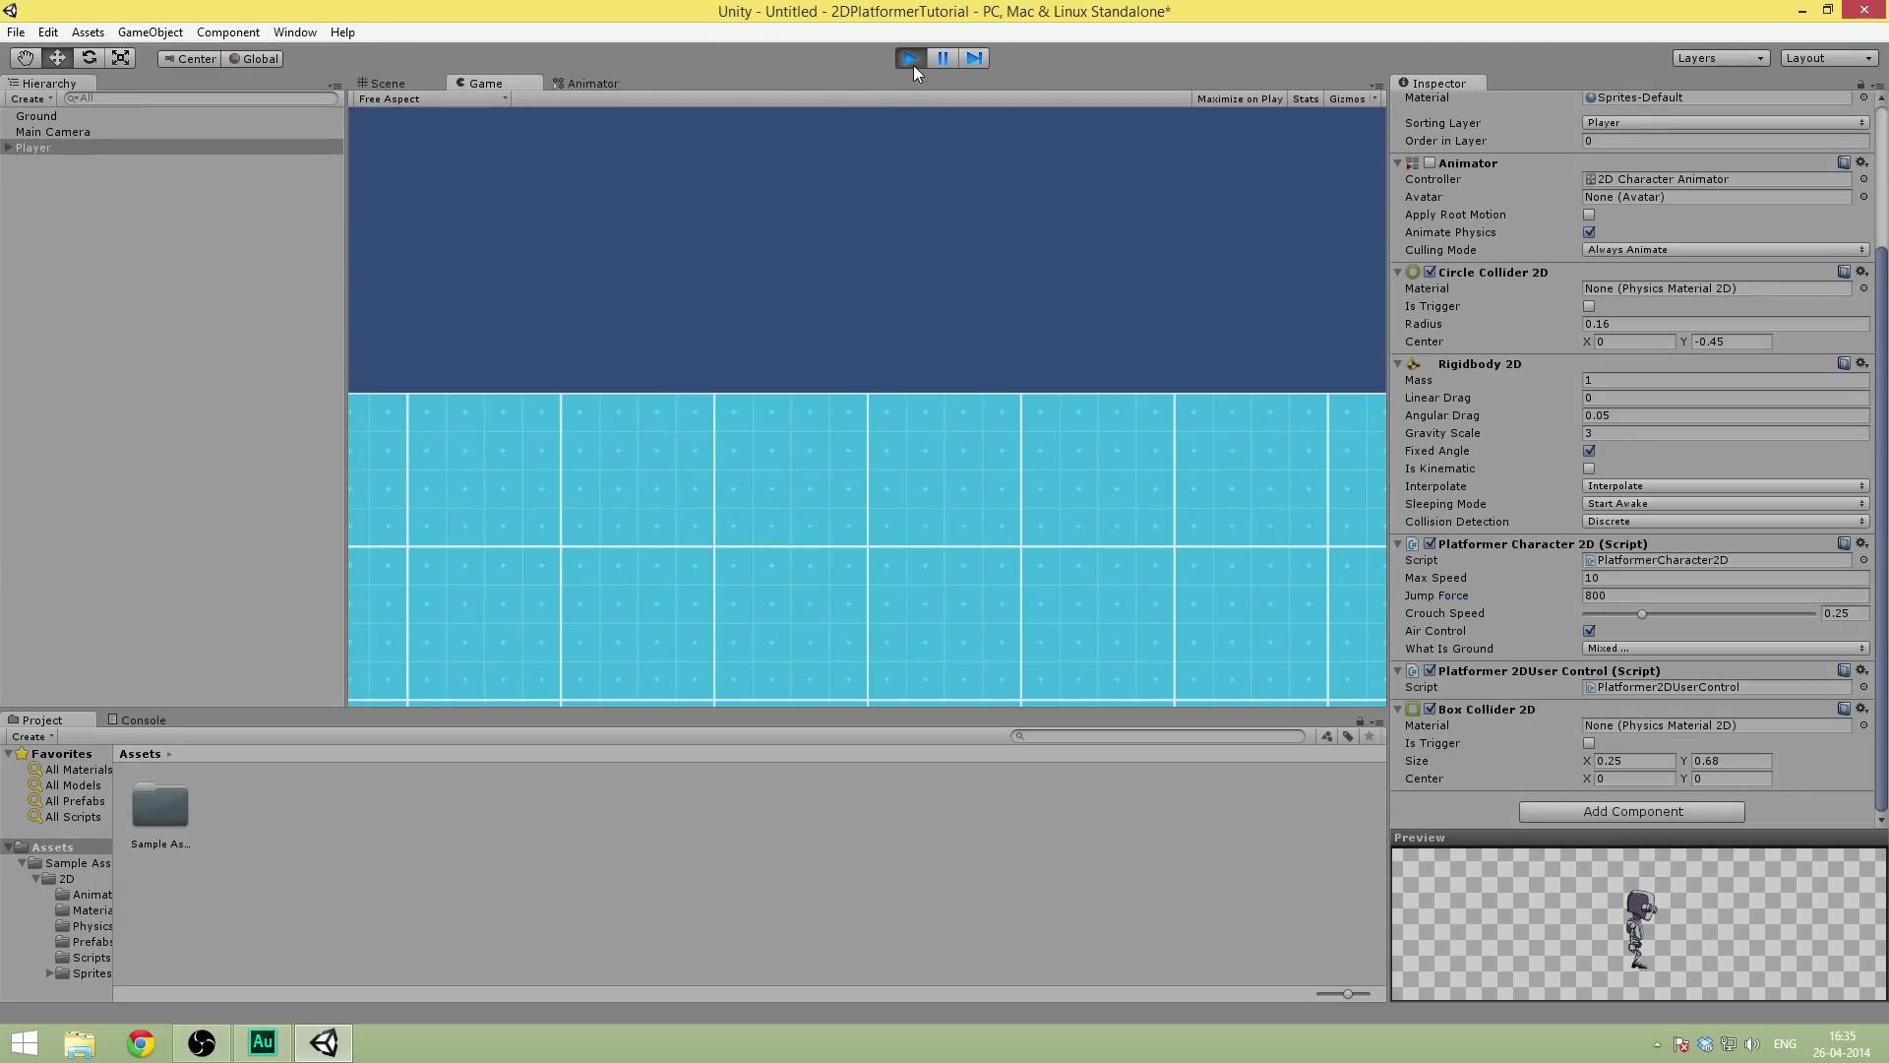
left_click(907, 61)
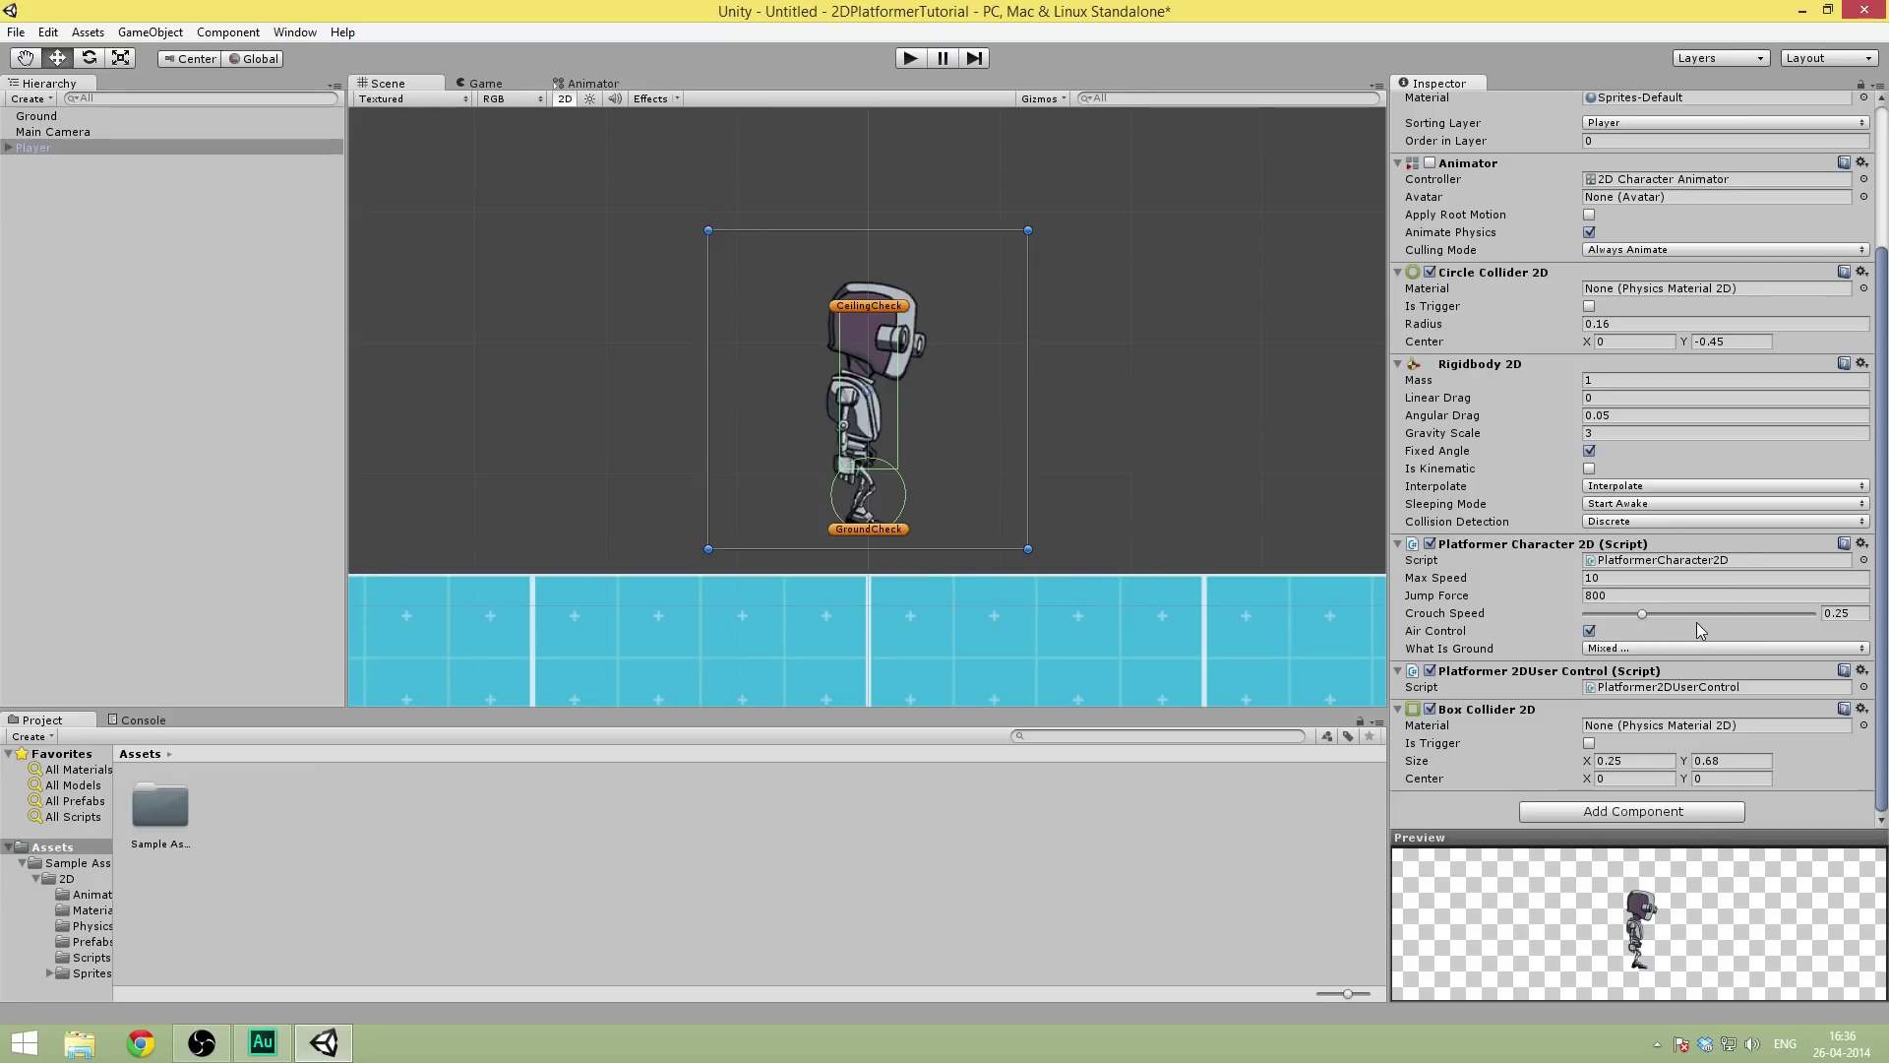
- Examine the What Is Ground layer options of the Platformer Character 2D script alongside the Player's GroundCheck and colliders
left_click(1629, 650)
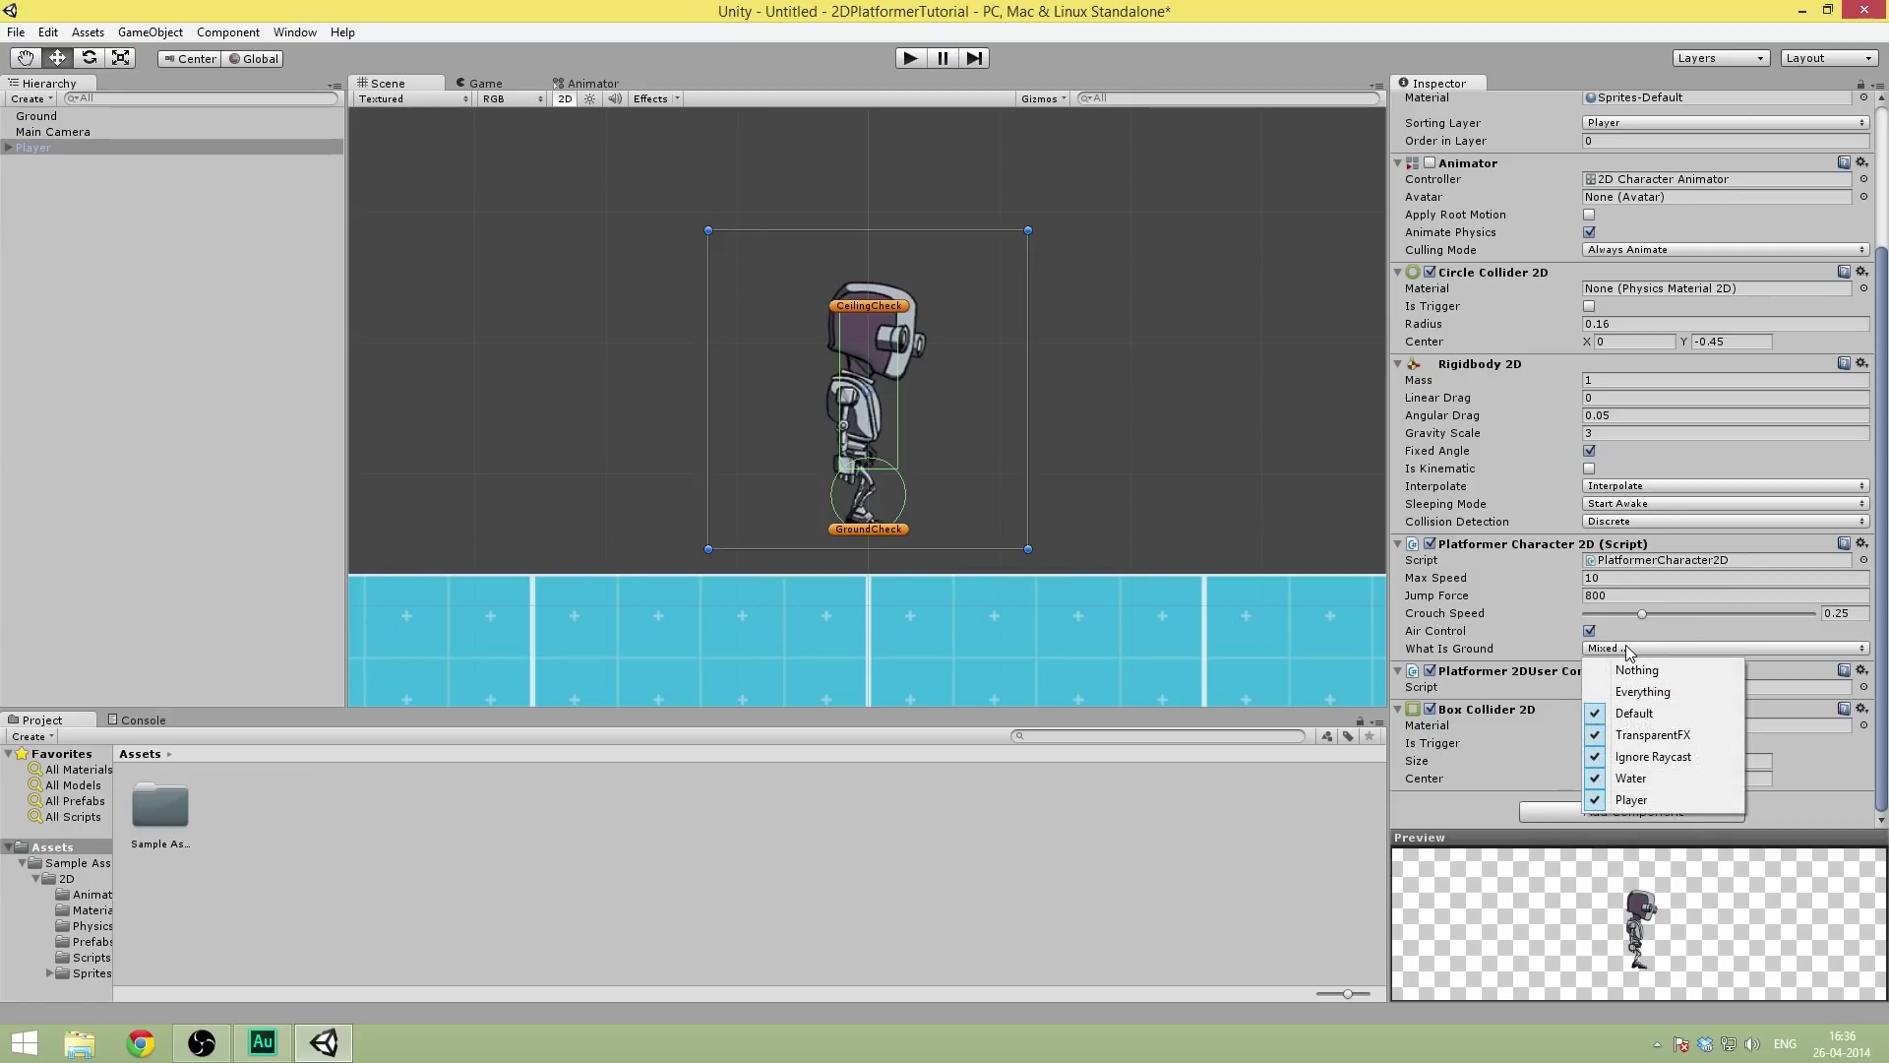
left_click(1521, 658)
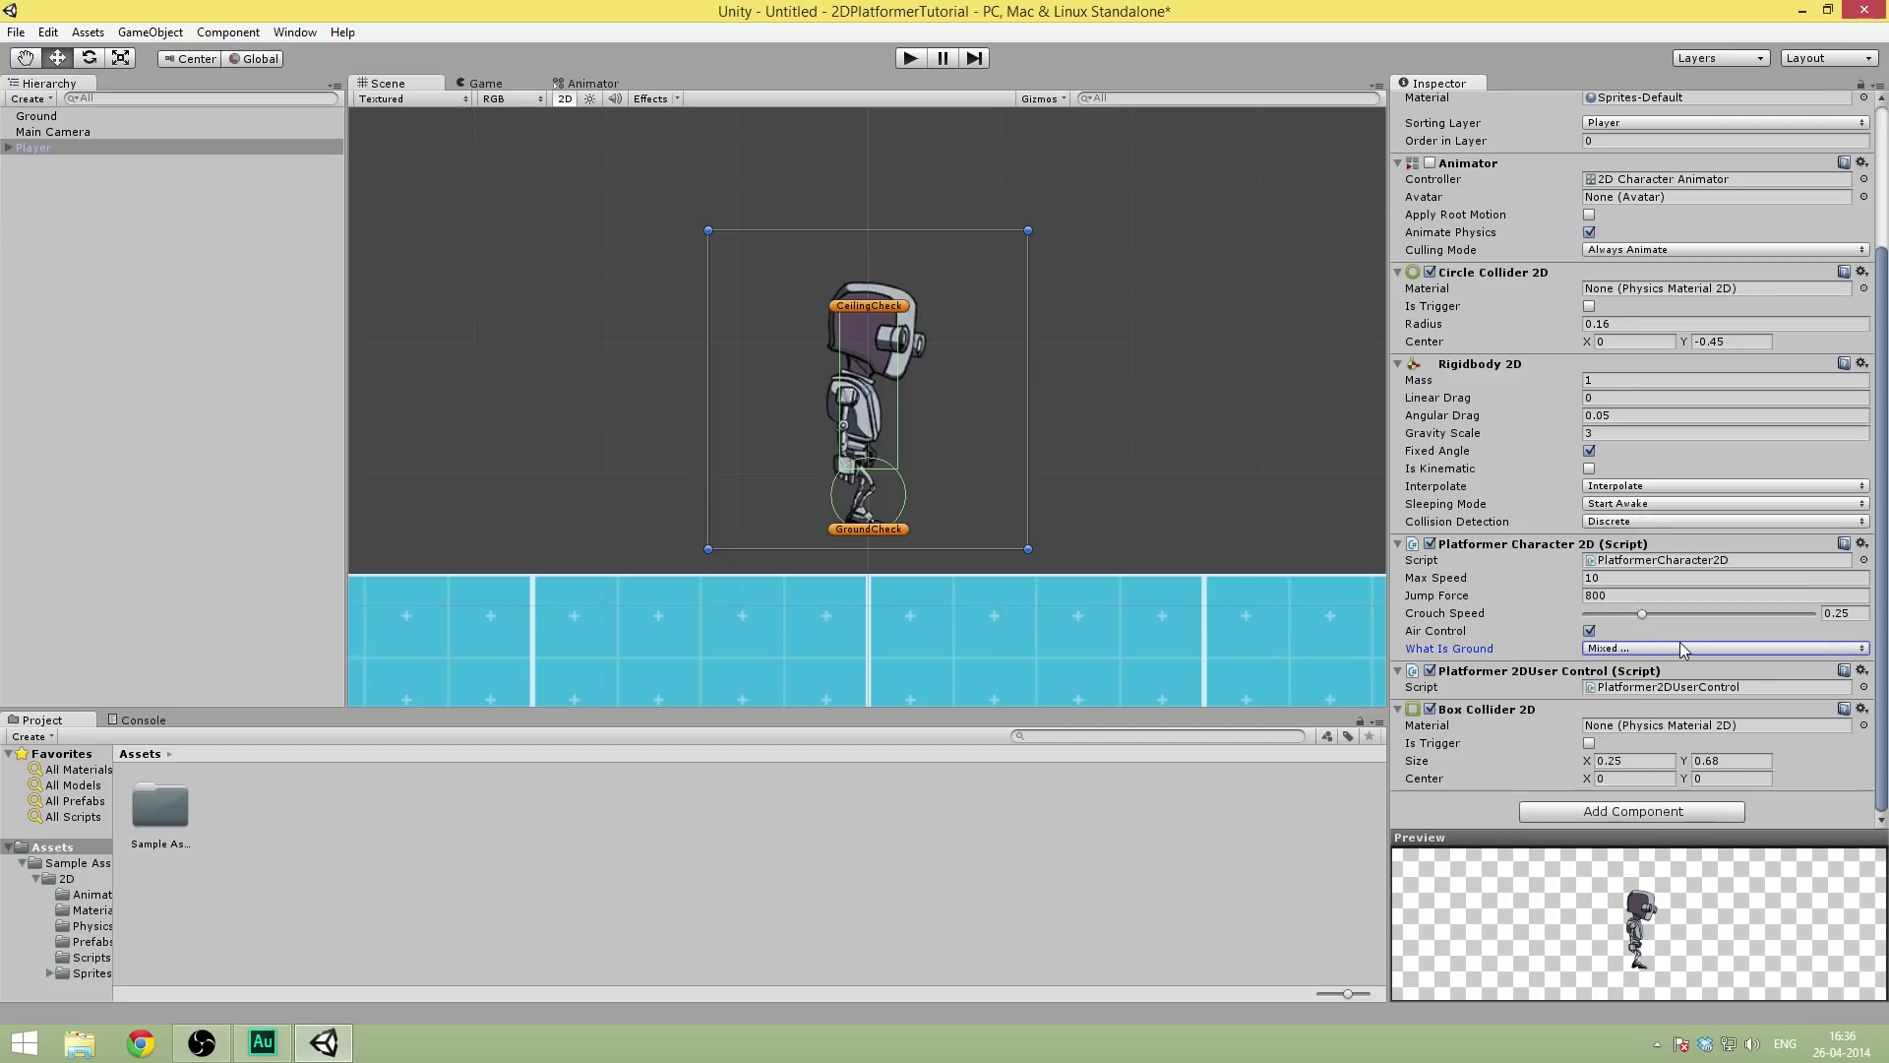
left_click(1650, 649)
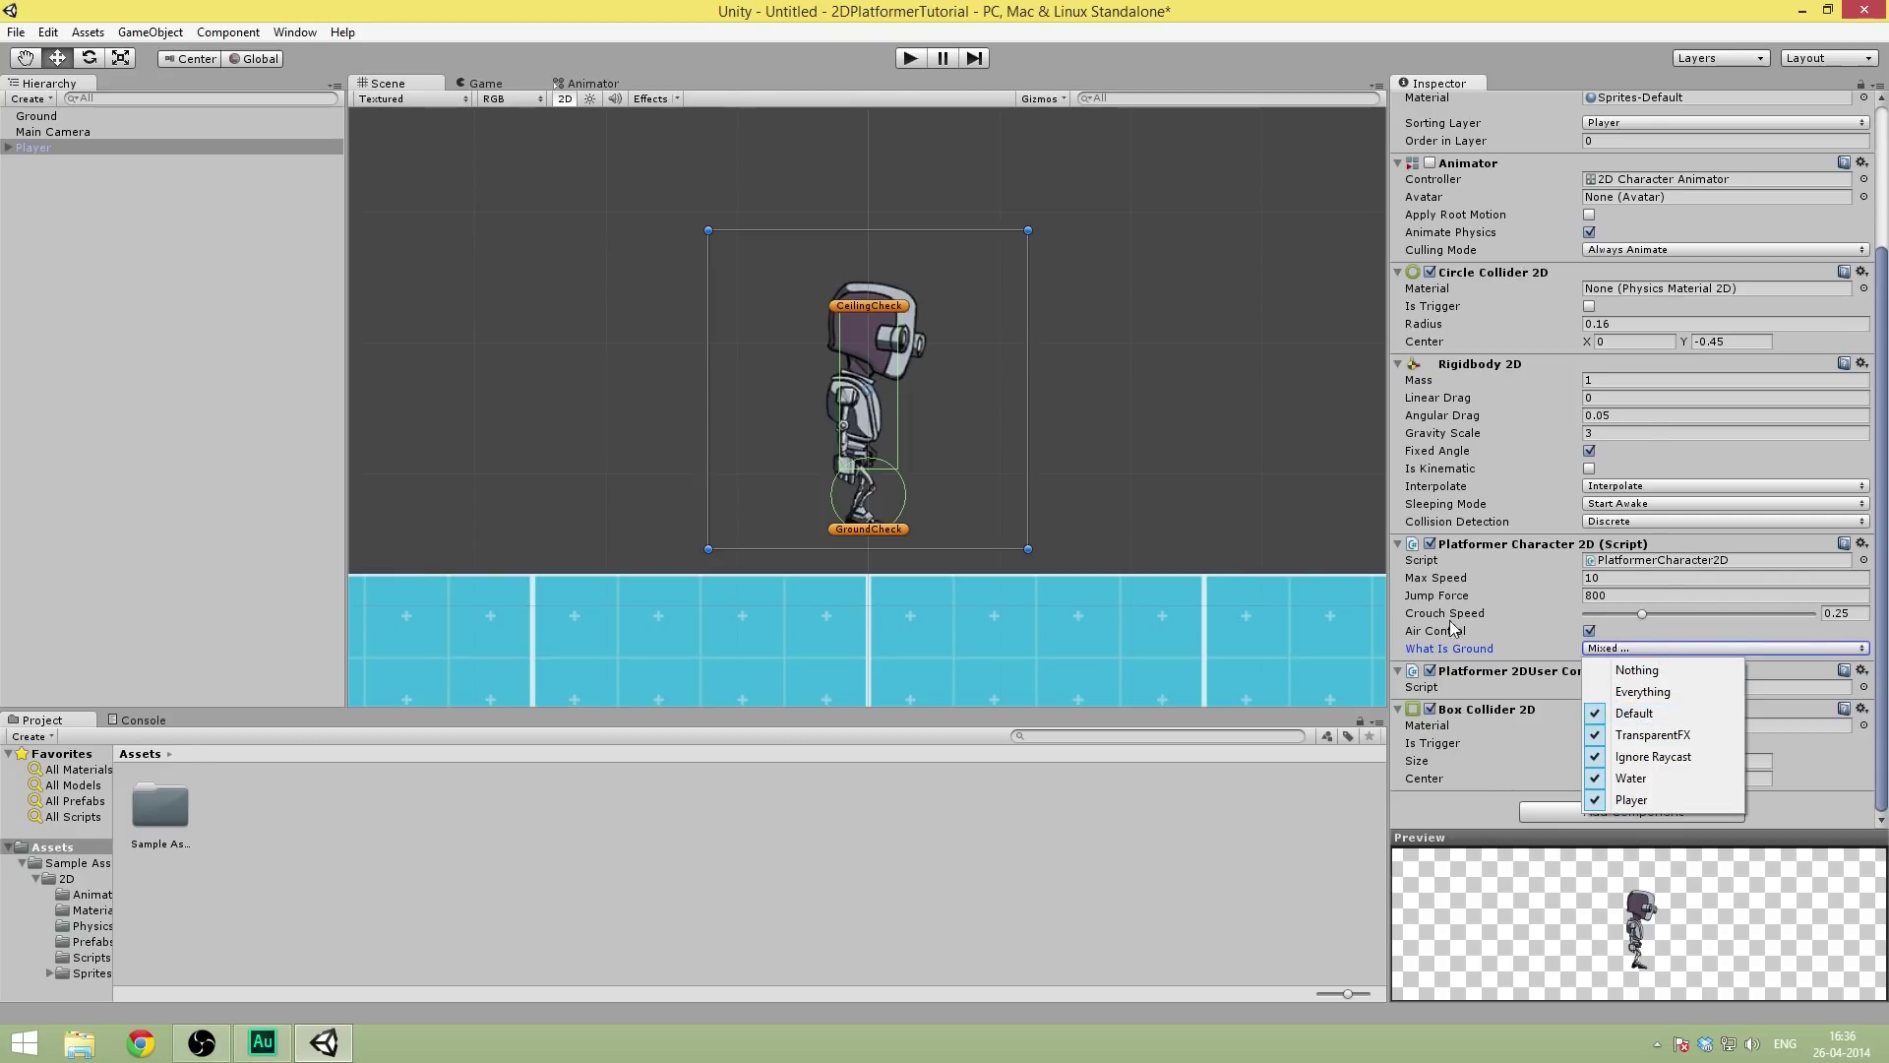
left_click(1449, 660)
middle_click_drag(926, 347, 922, 311)
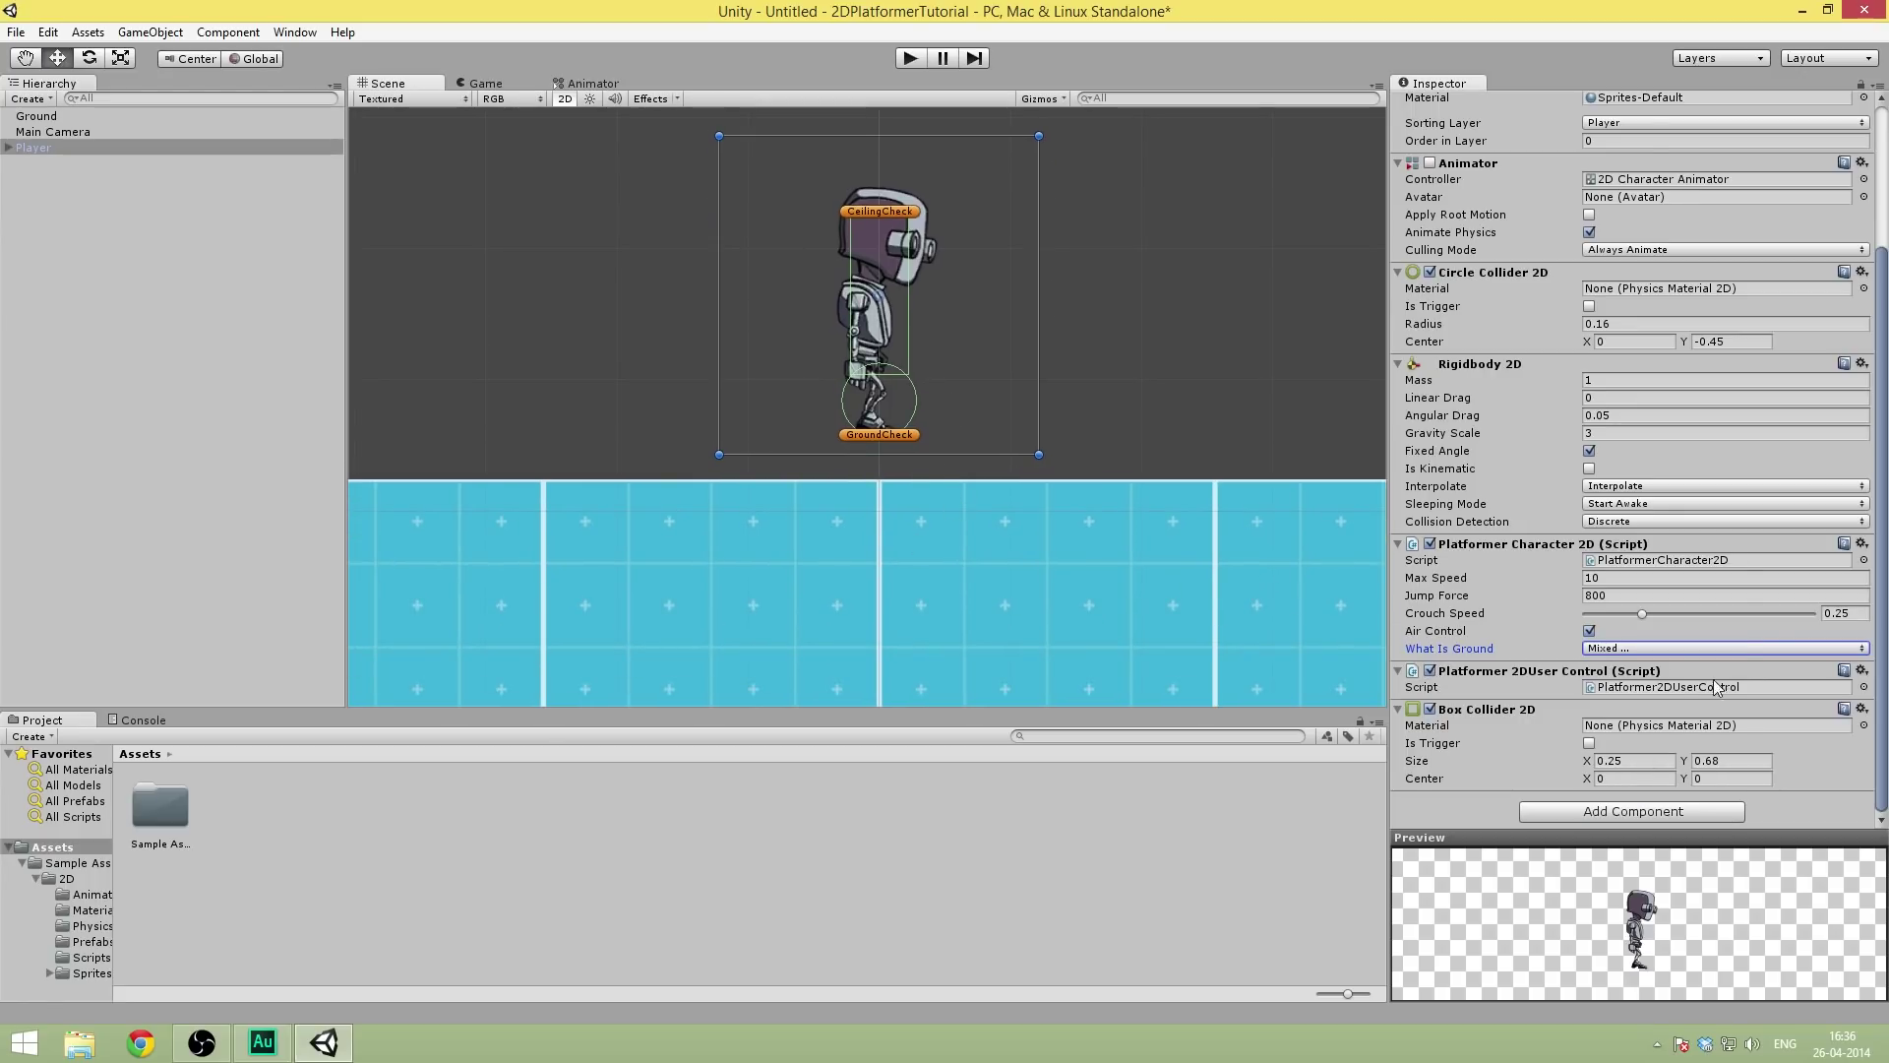
left_click(1612, 649)
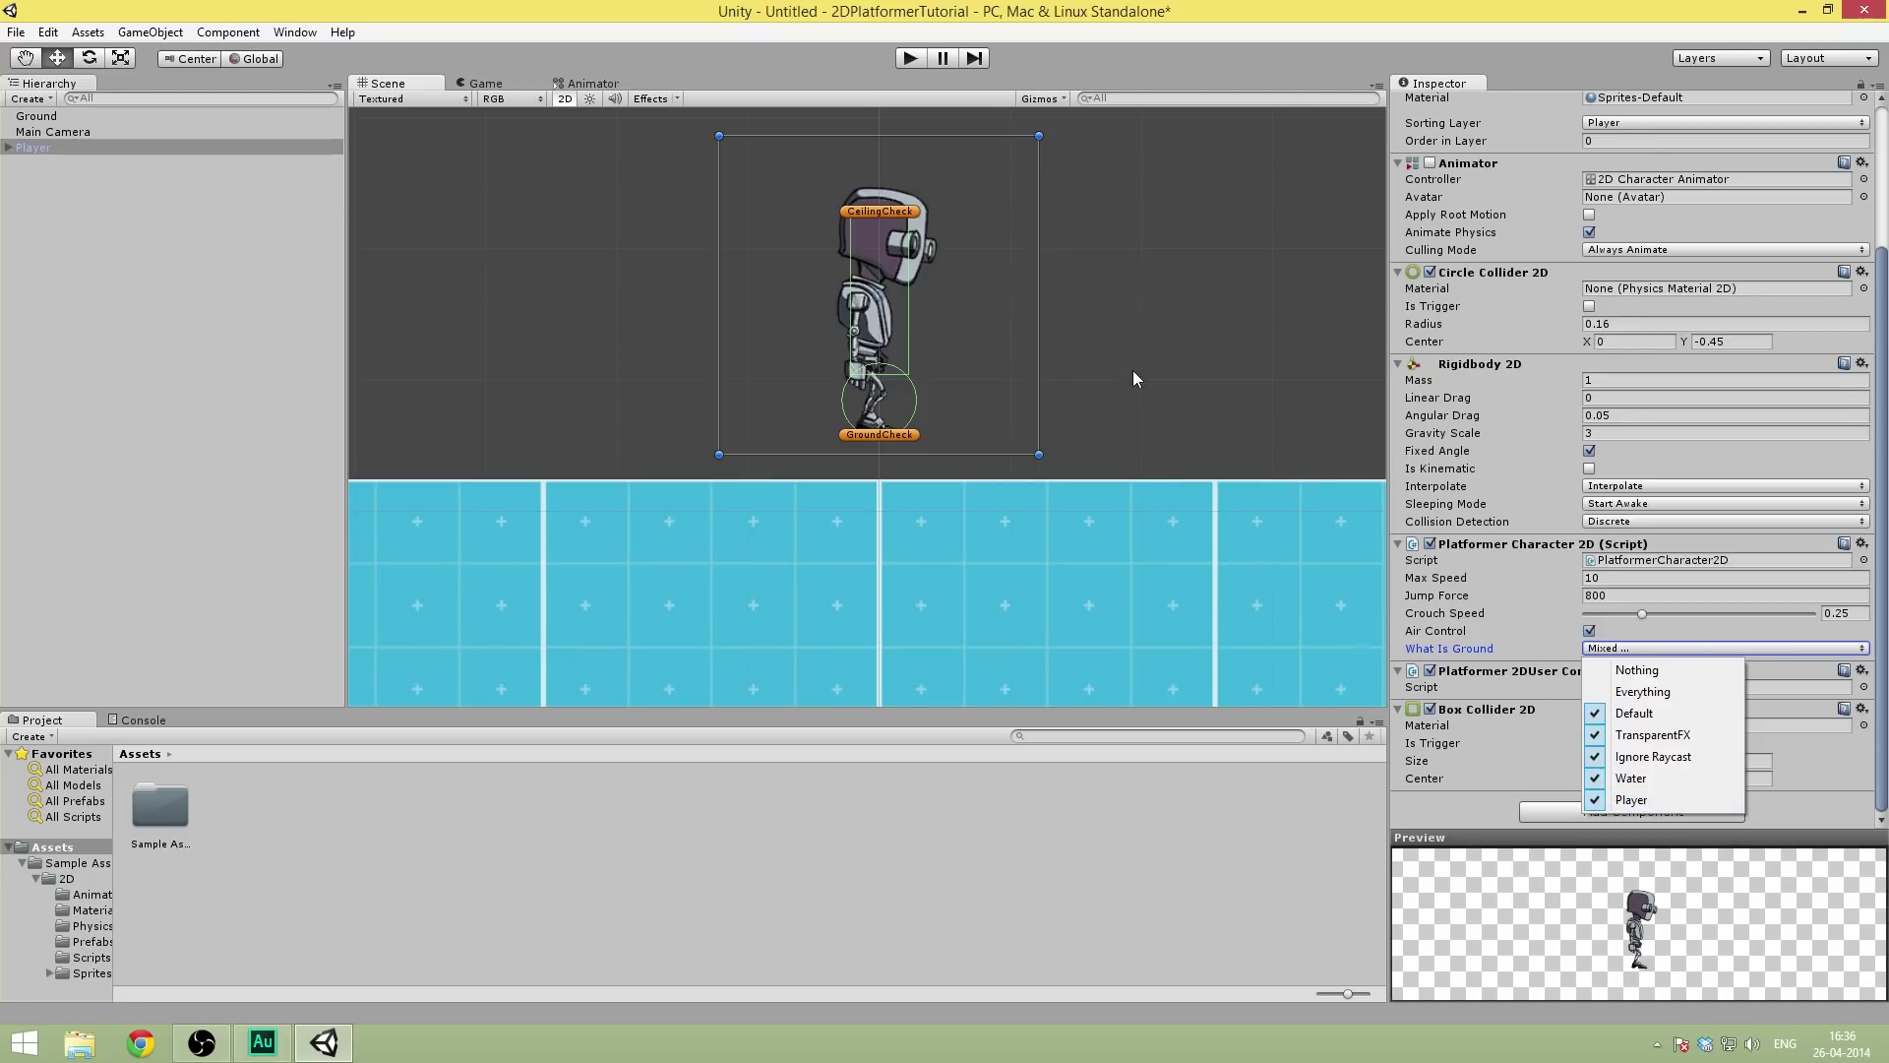
left_click(1073, 373)
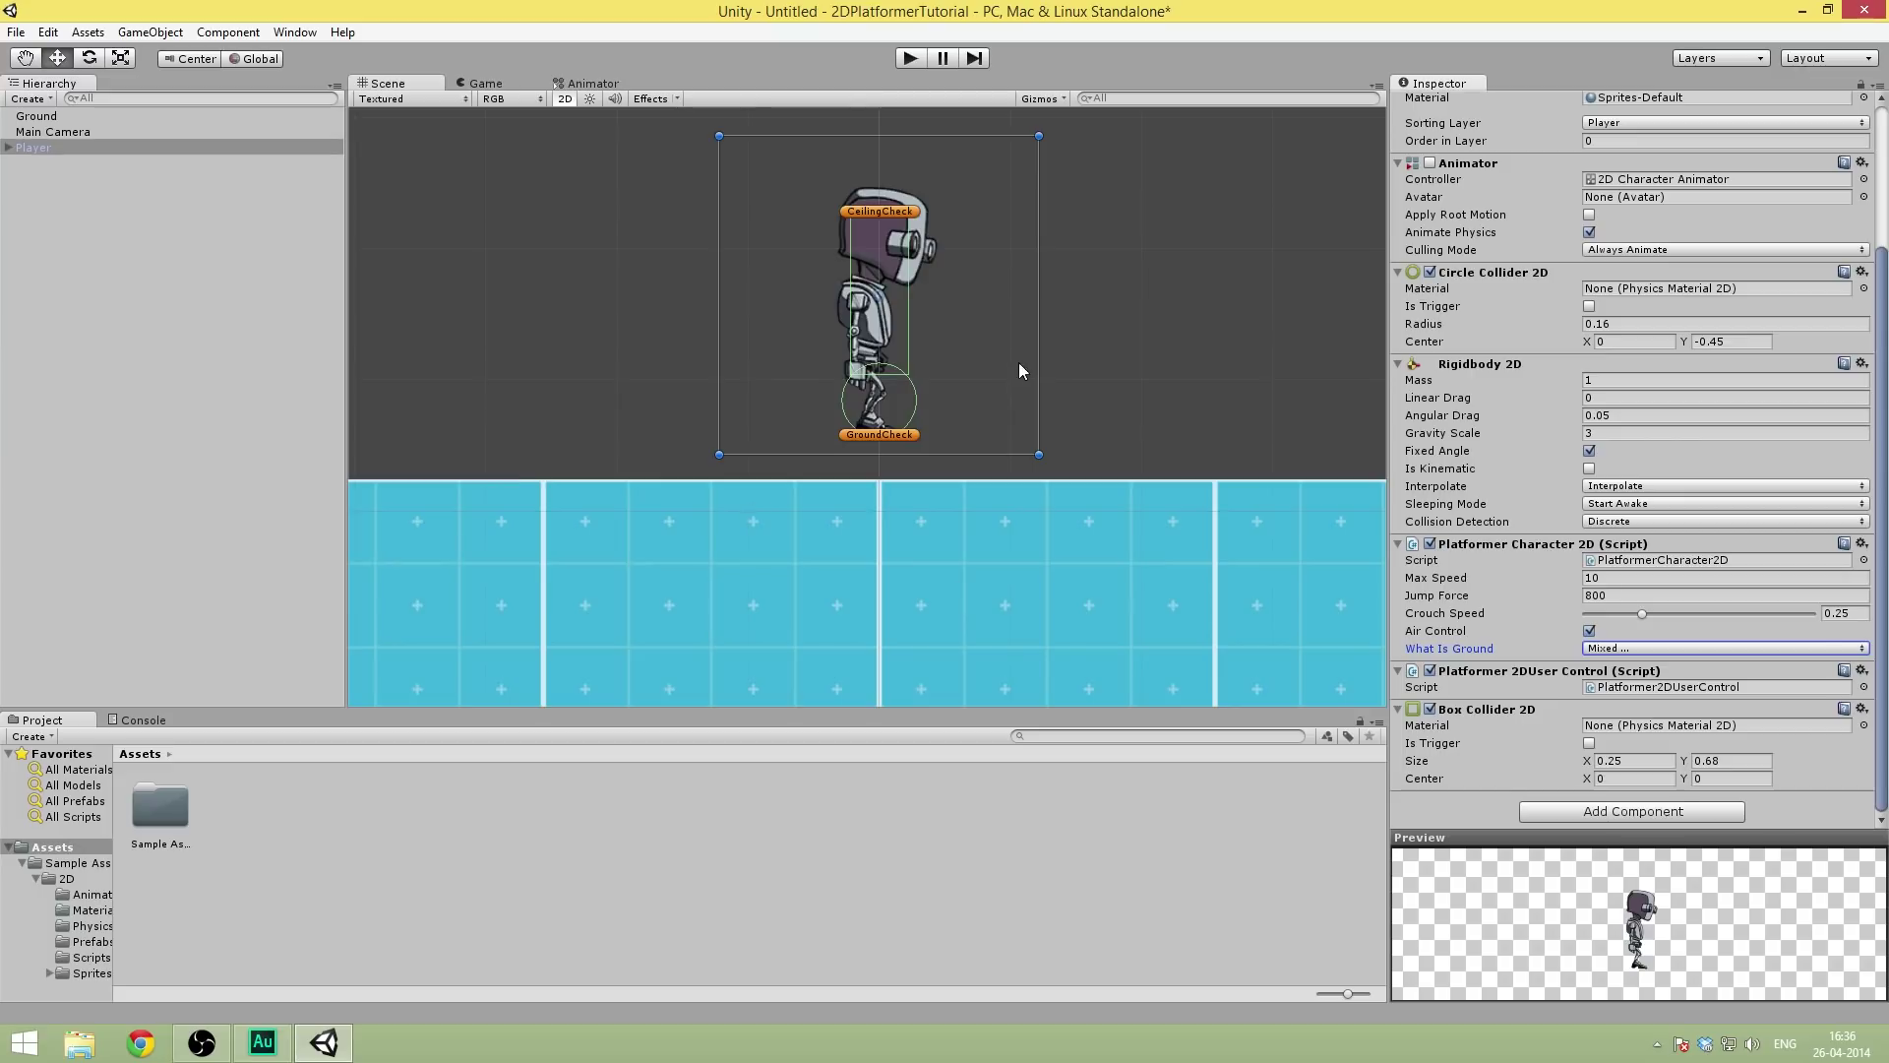
scroll(1018, 370, "up", 2)
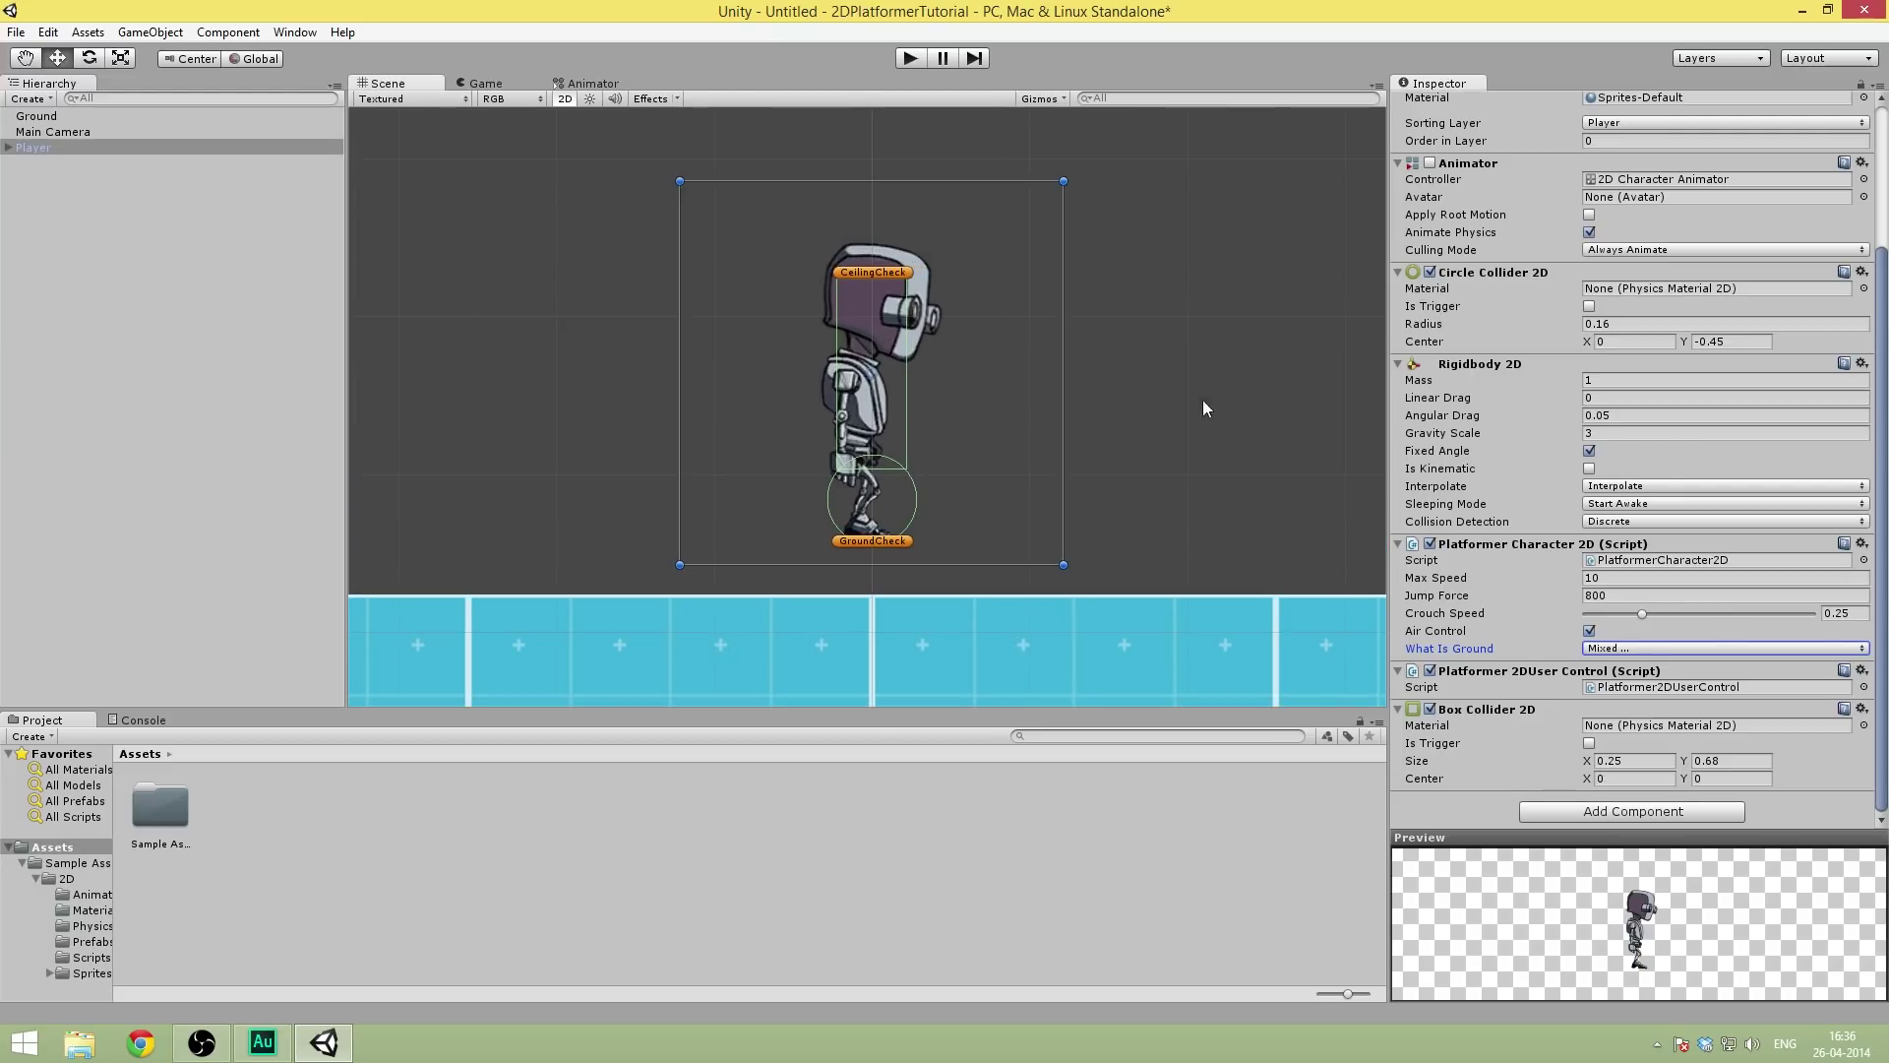
scroll(933, 383, "up", 2)
scroll(967, 395, "down", 2)
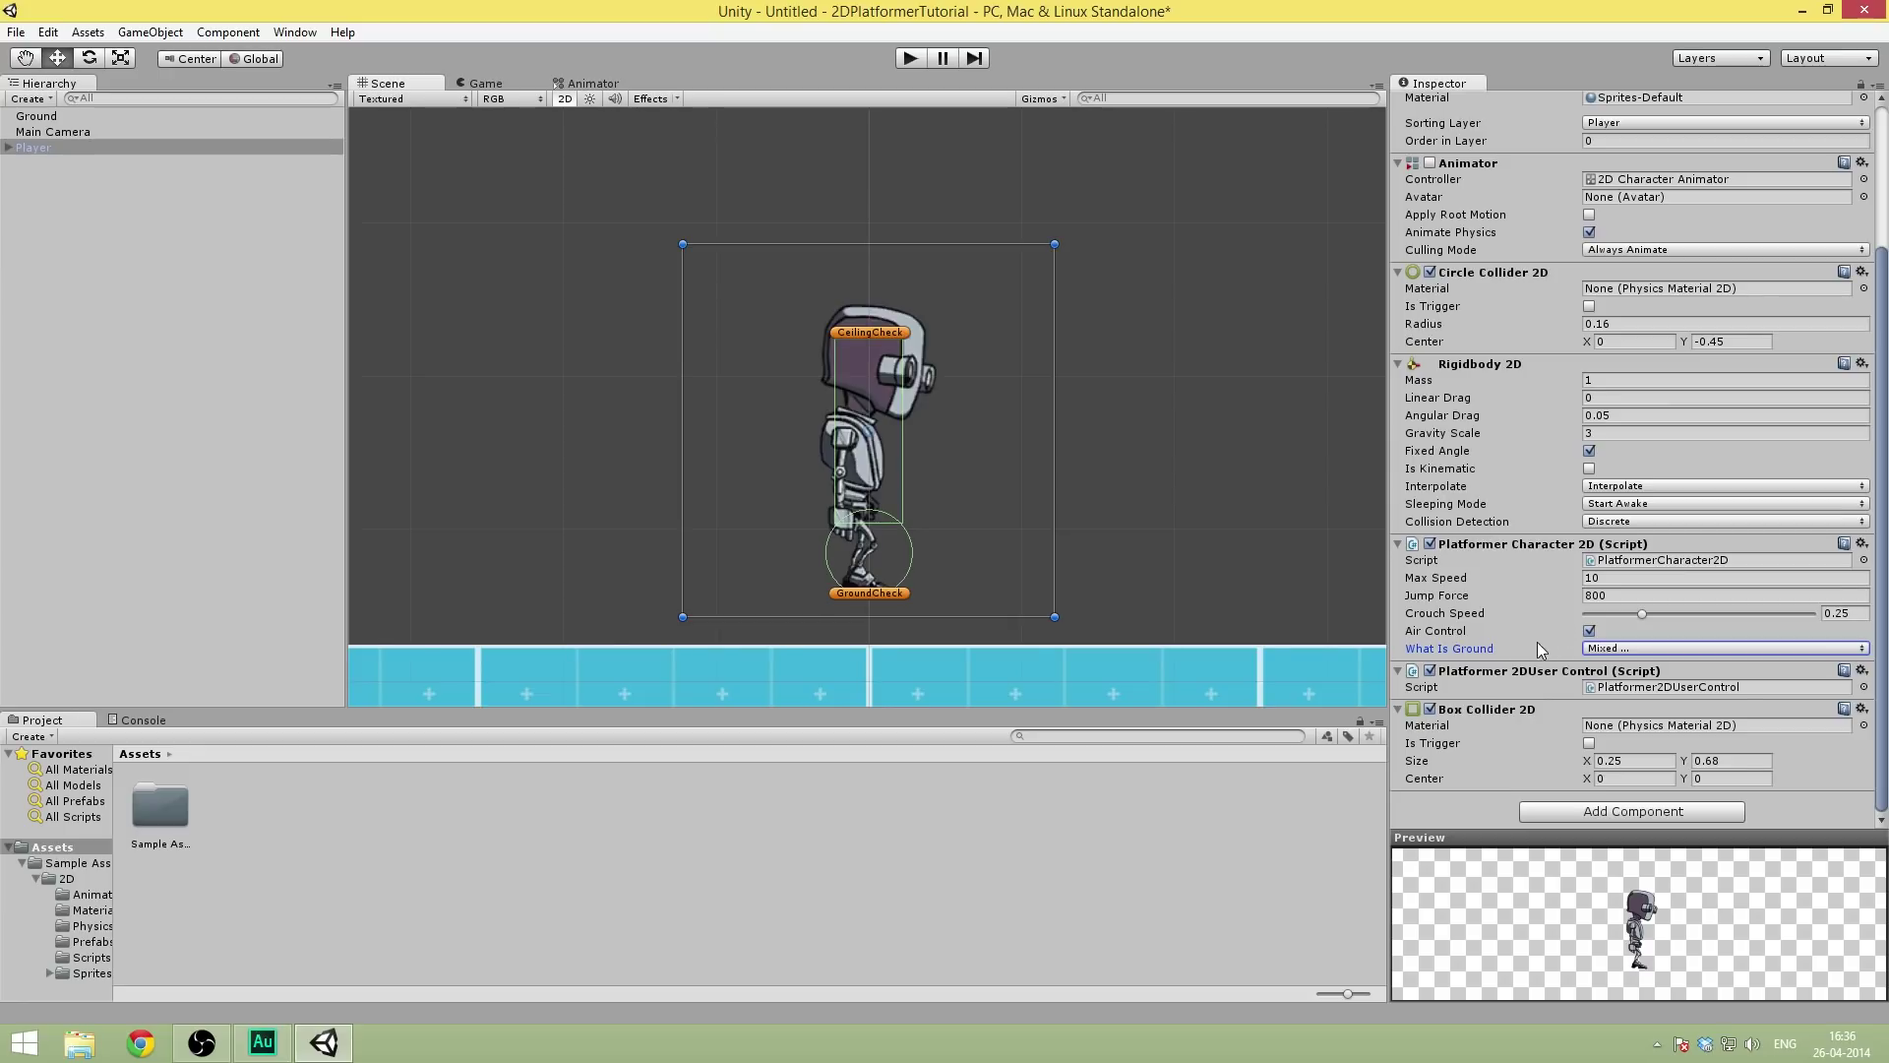
- Exclude the Player layer from the What Is Ground mask and run the game to test repeated jumping
left_click(1611, 649)
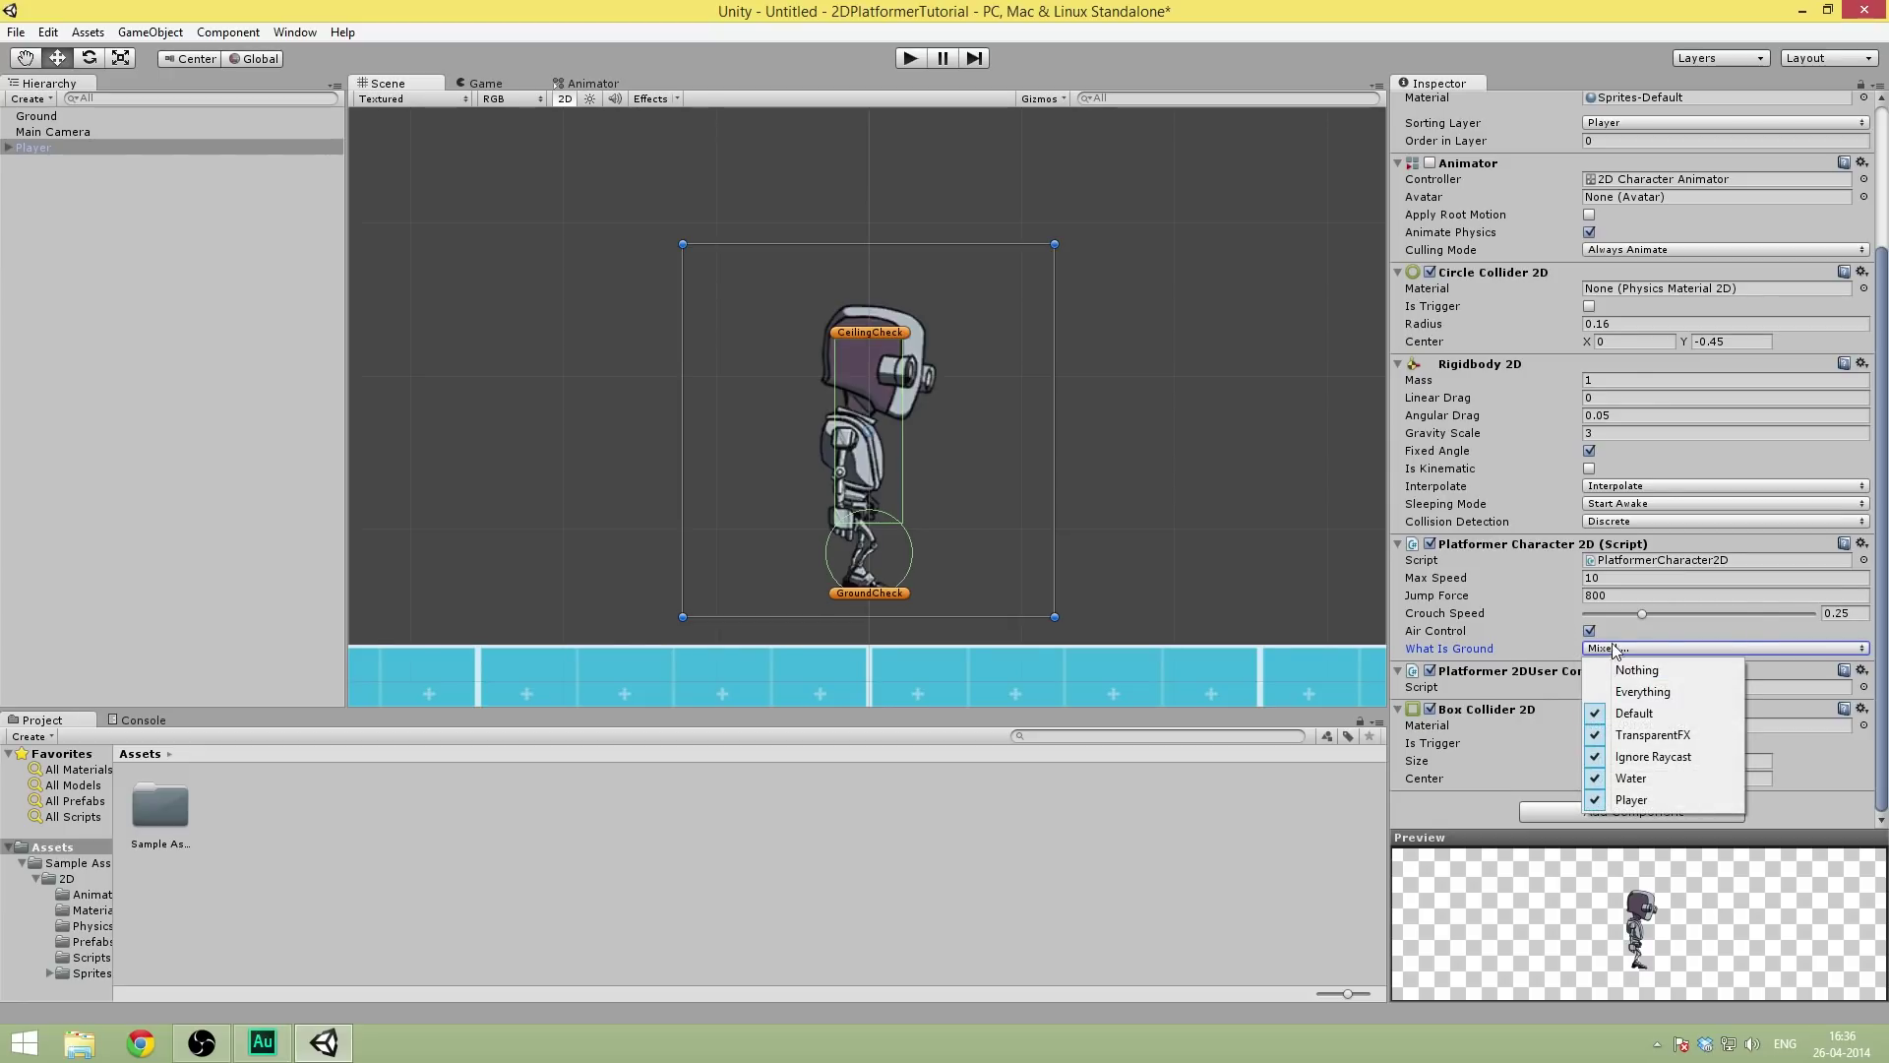
left_click(1650, 801)
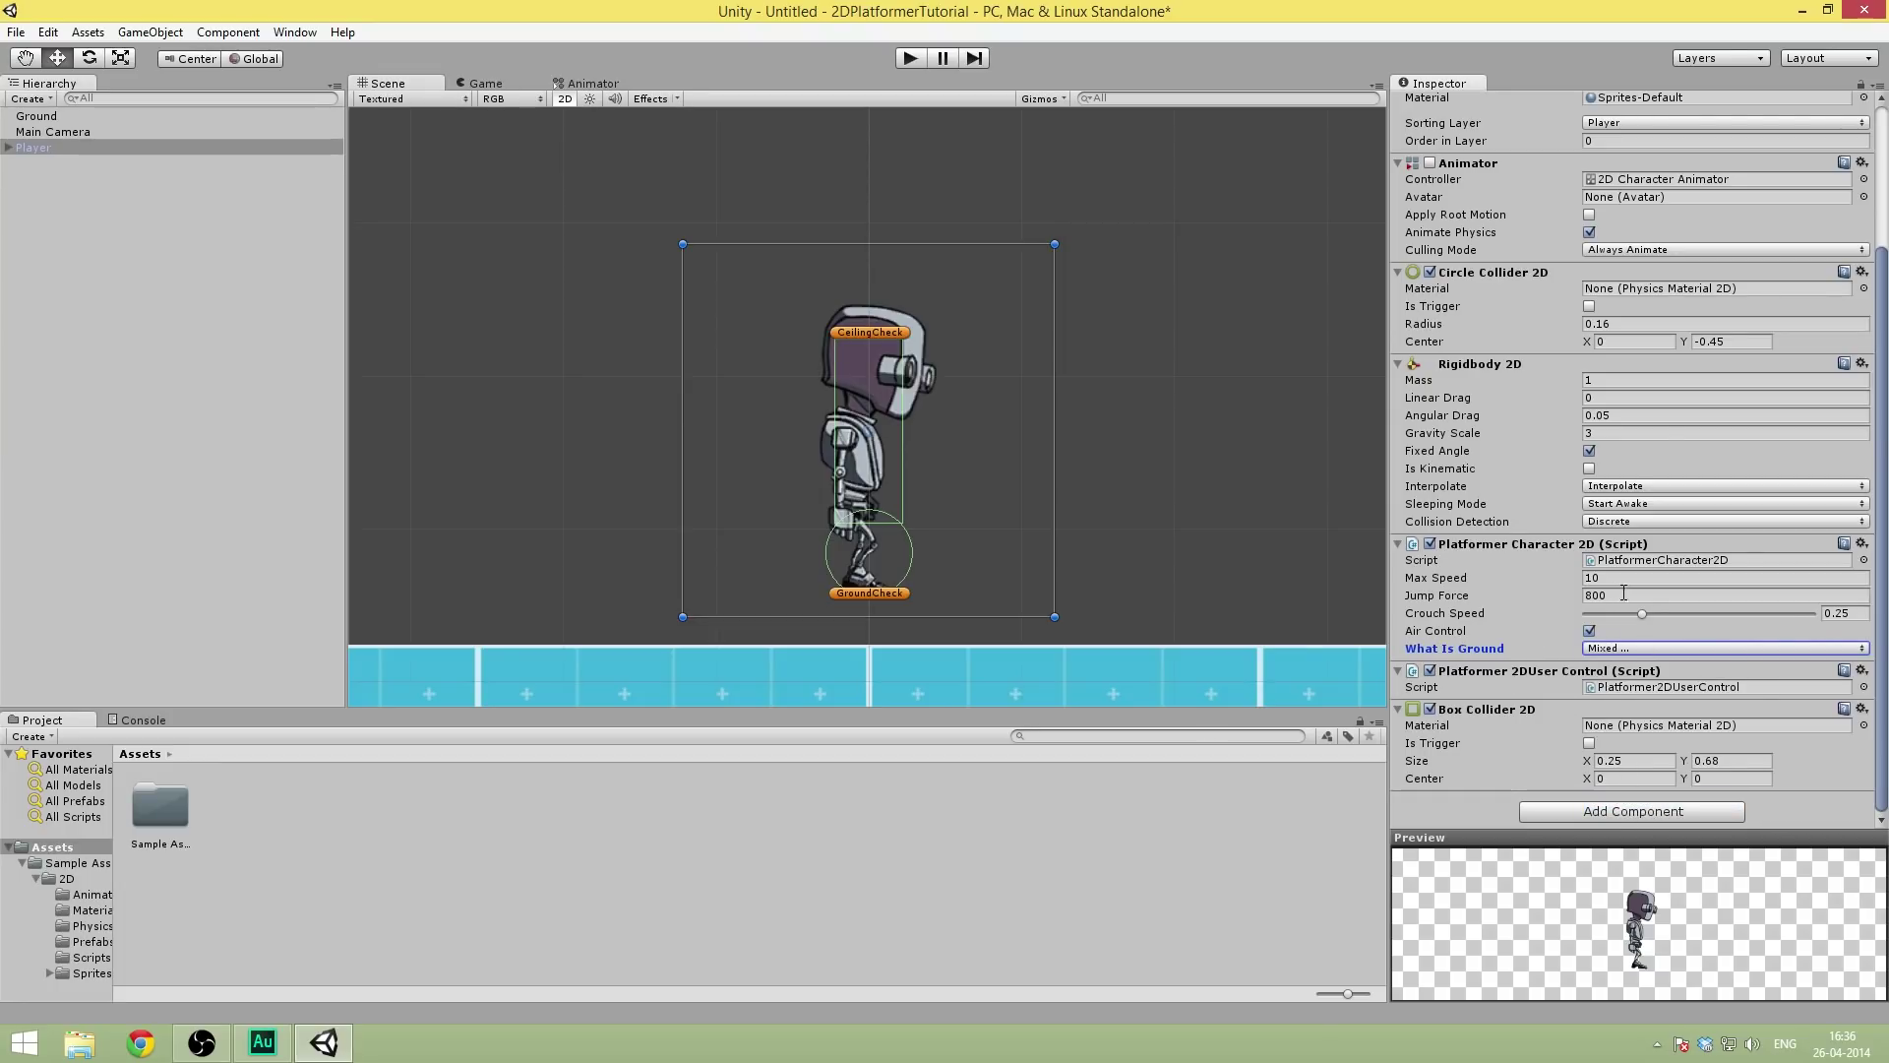
left_click(911, 58)
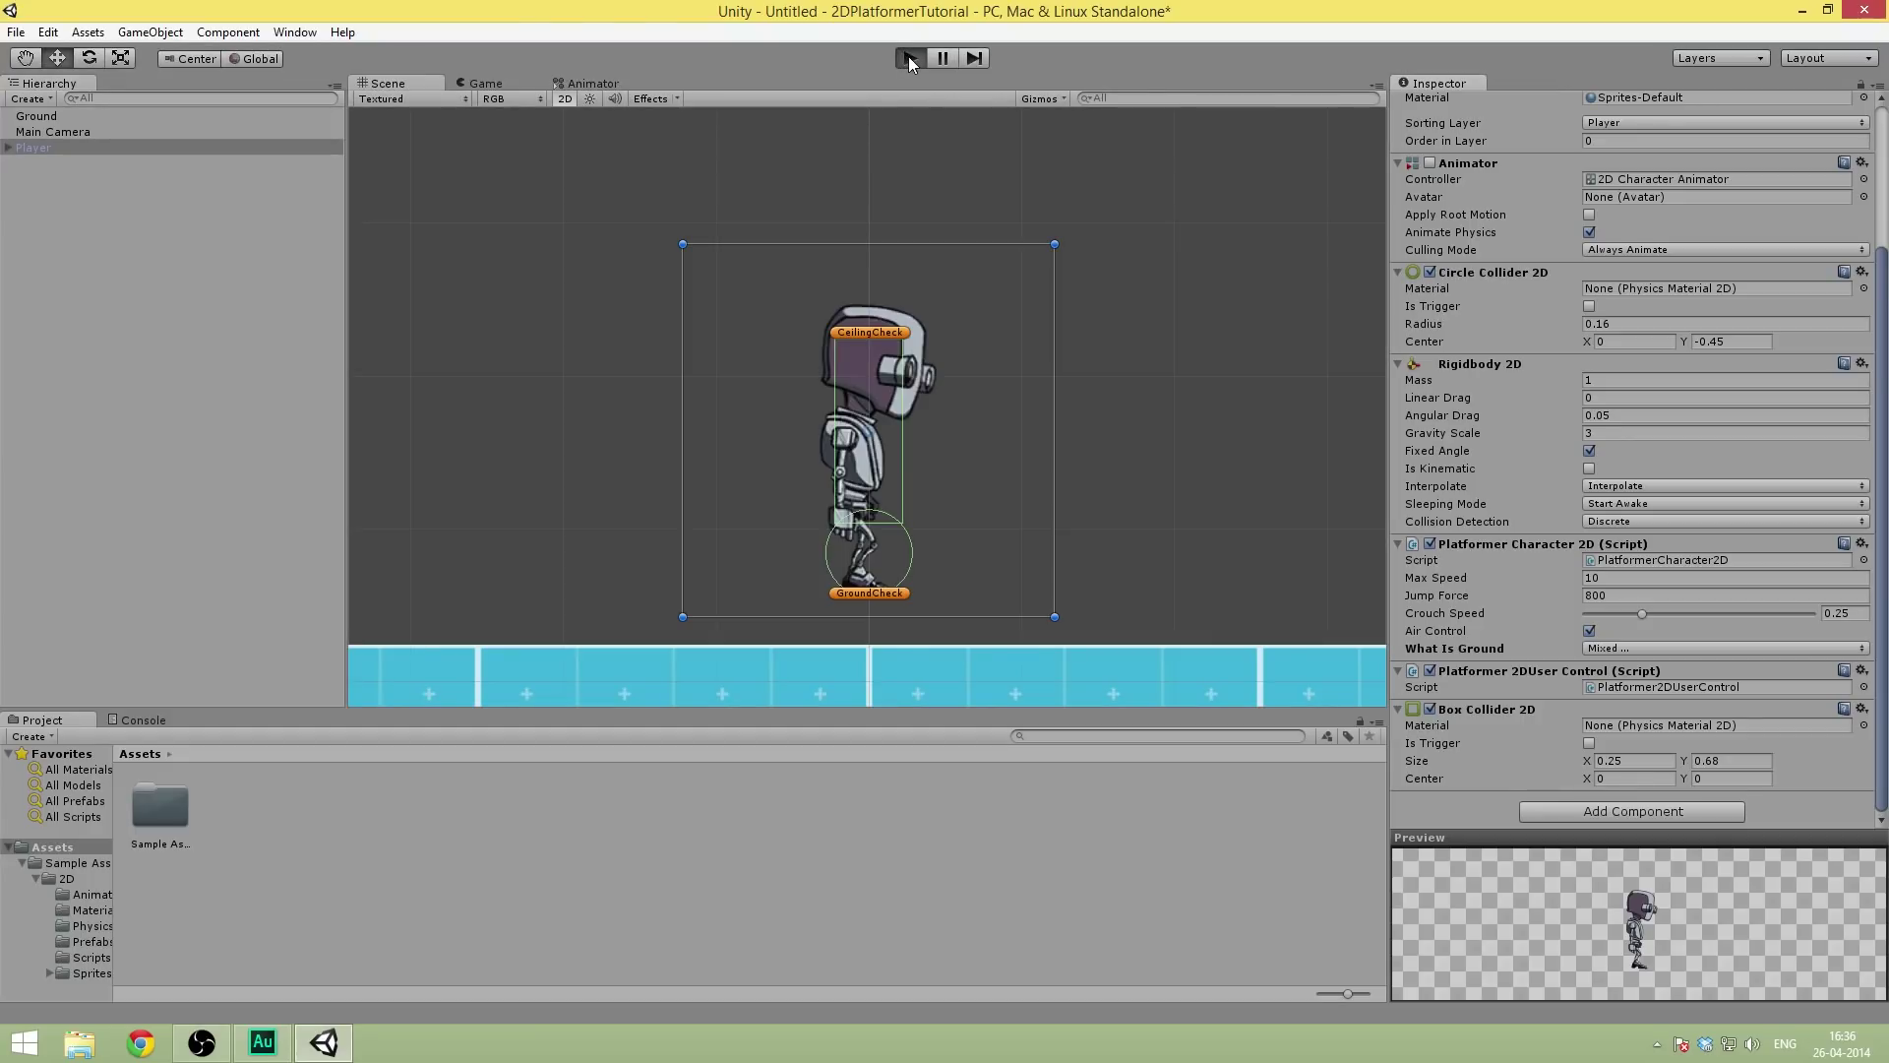
key("space")
key("space")
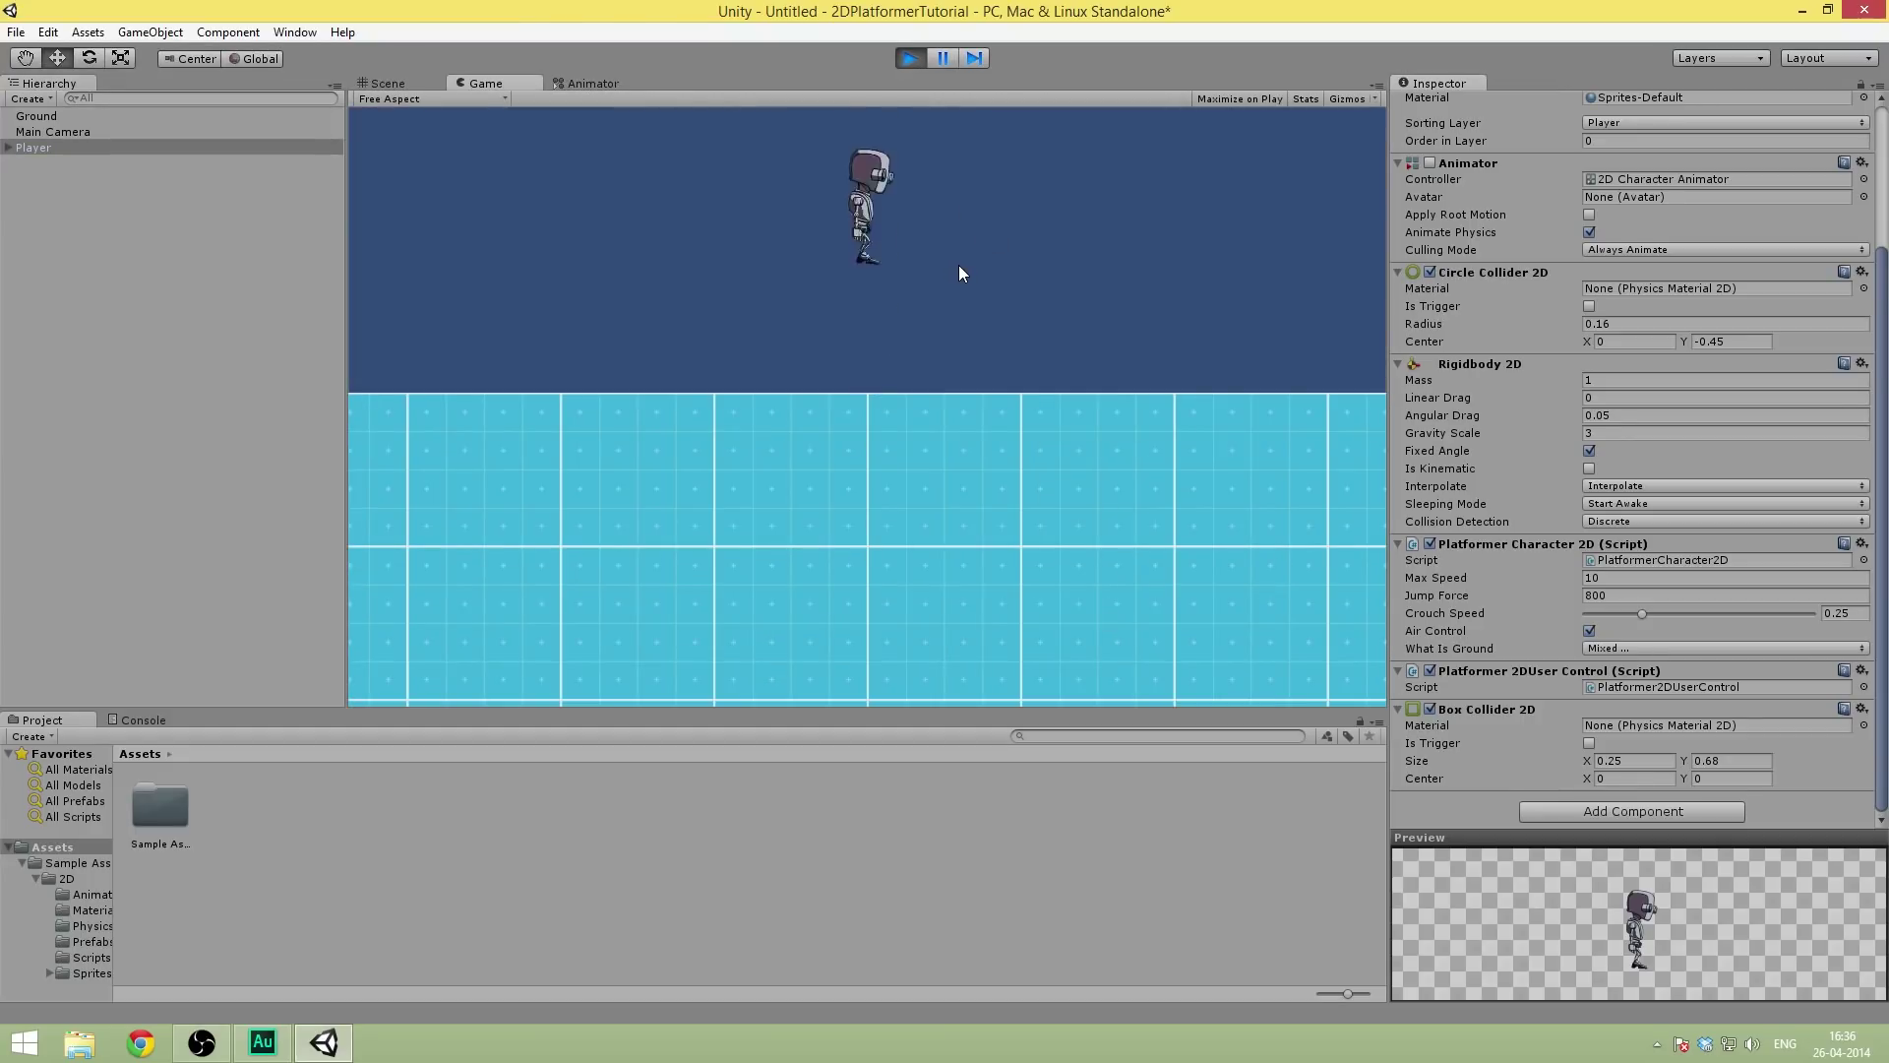
left_click(910, 58)
- Locate the source files of the Player's Platformer2DUserControl and PlatformerCharacter2D scripts in the project
scroll(866, 437, "down", 5)
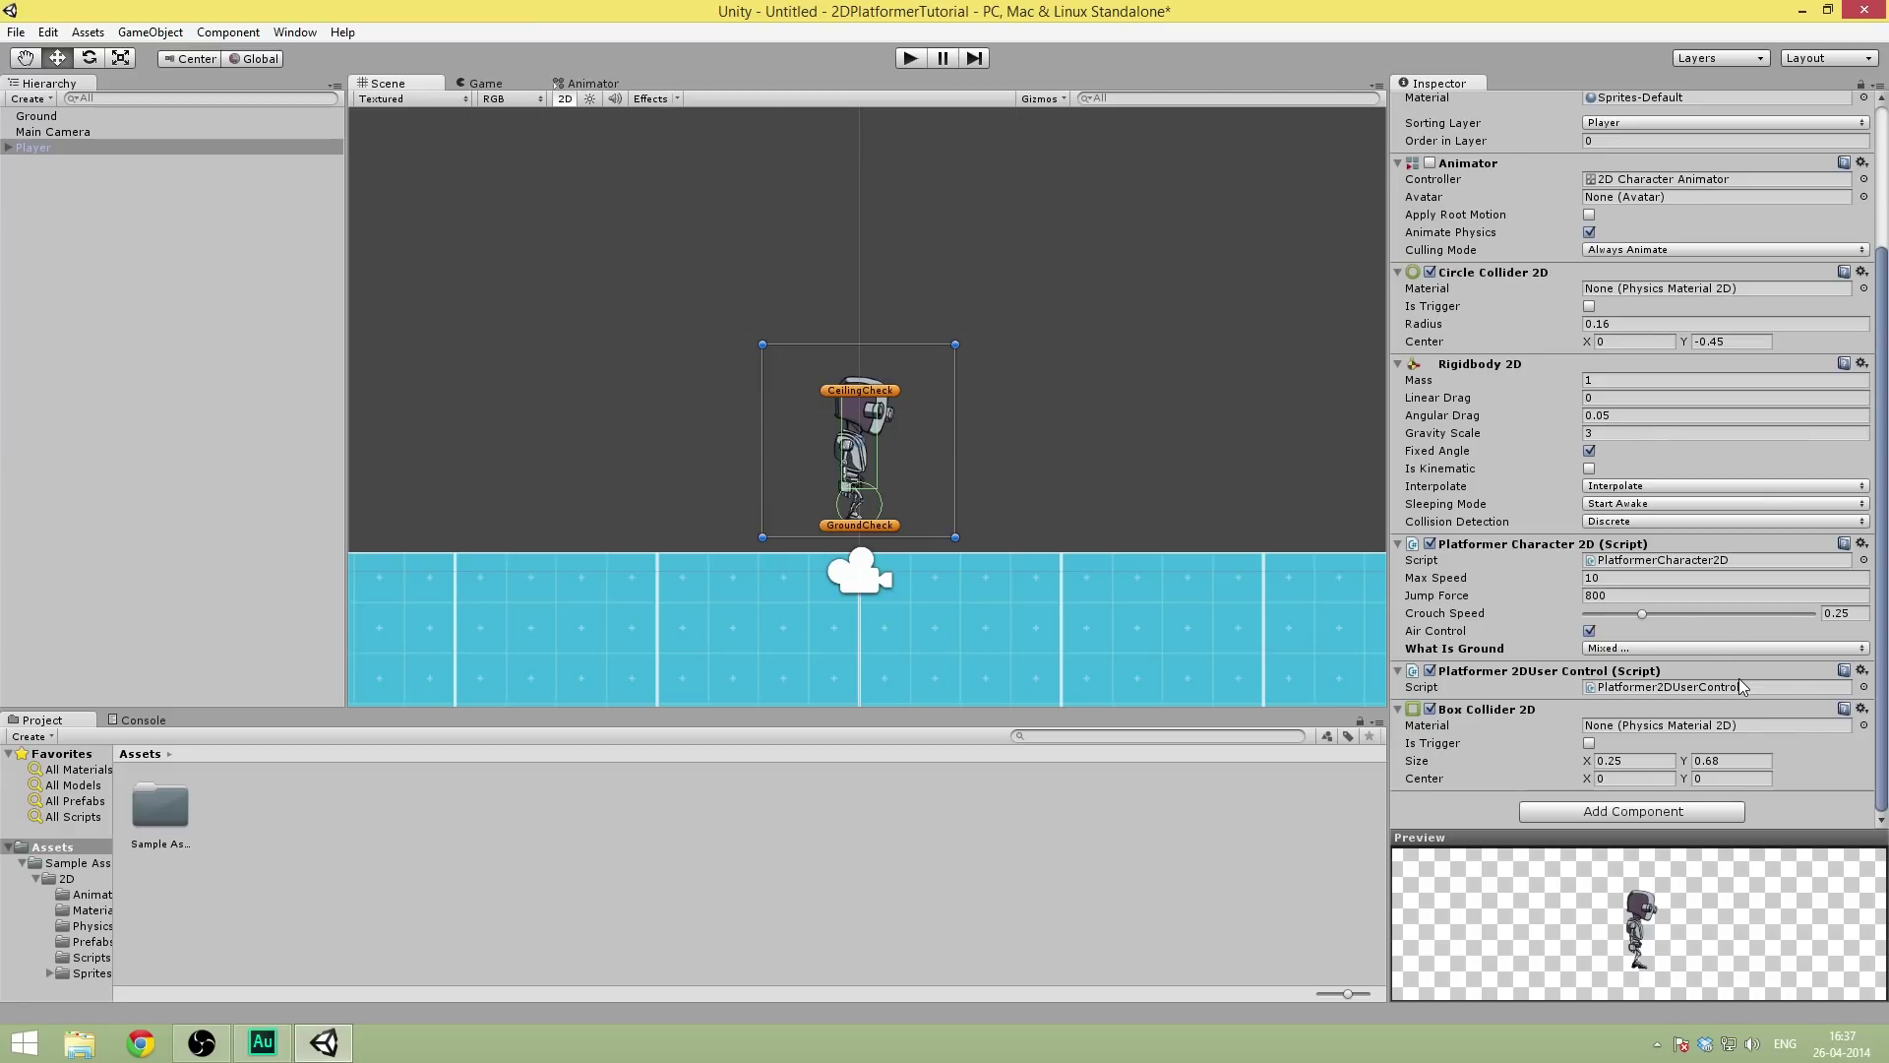
left_click(1618, 688)
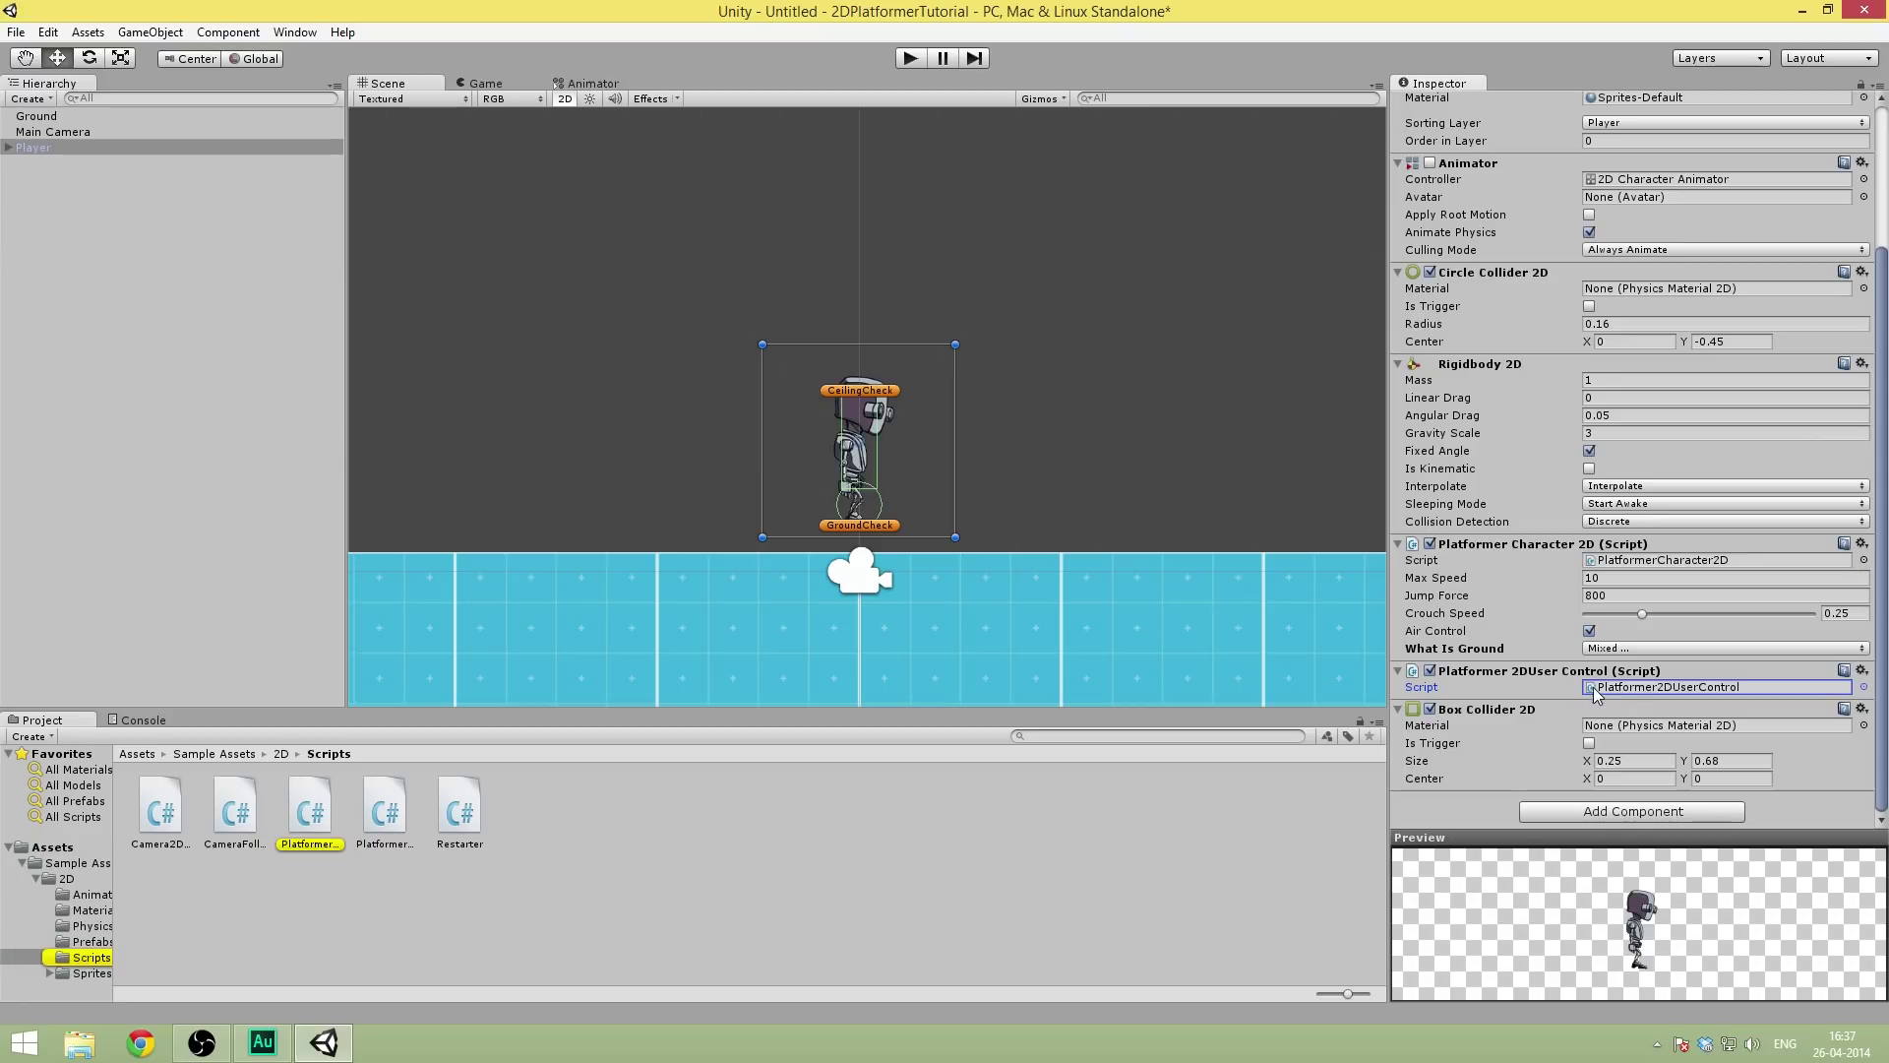
left_click(1605, 561)
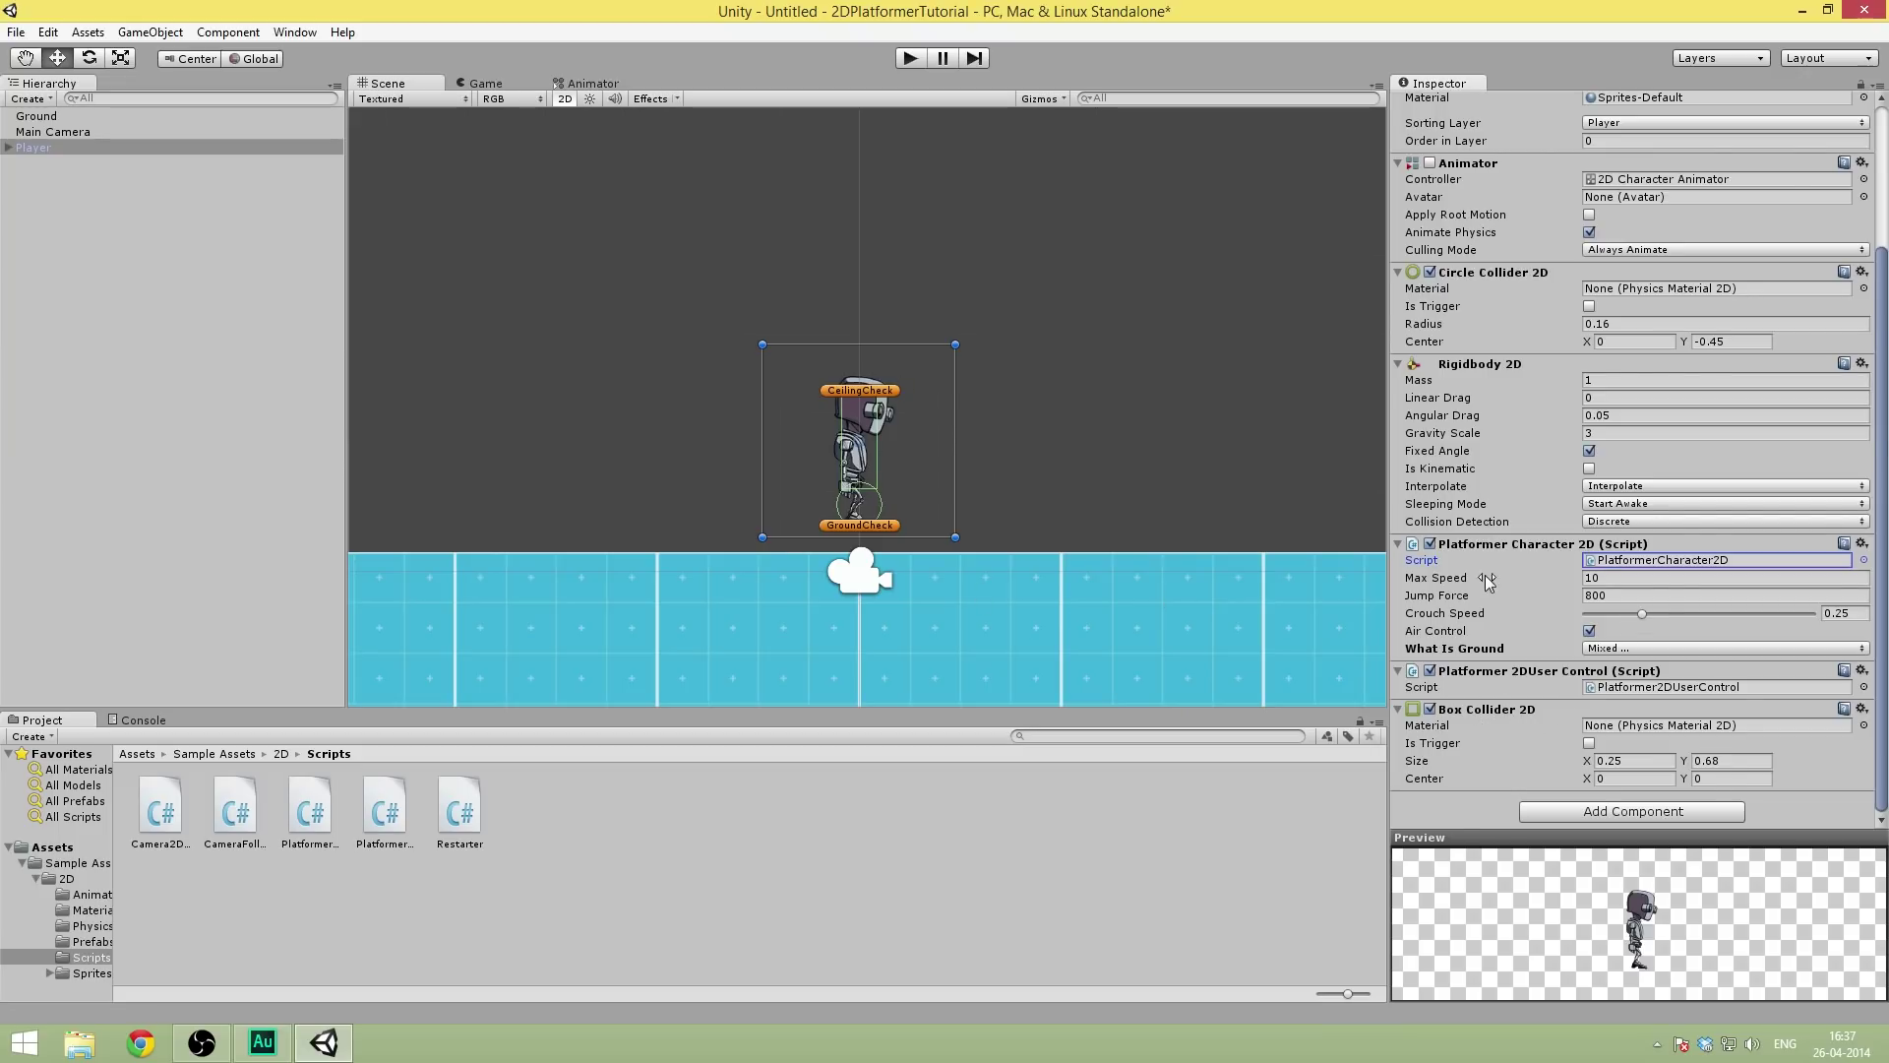
- Apply the Player instance's changes to its prefab
scroll(1491, 580, "up", 5)
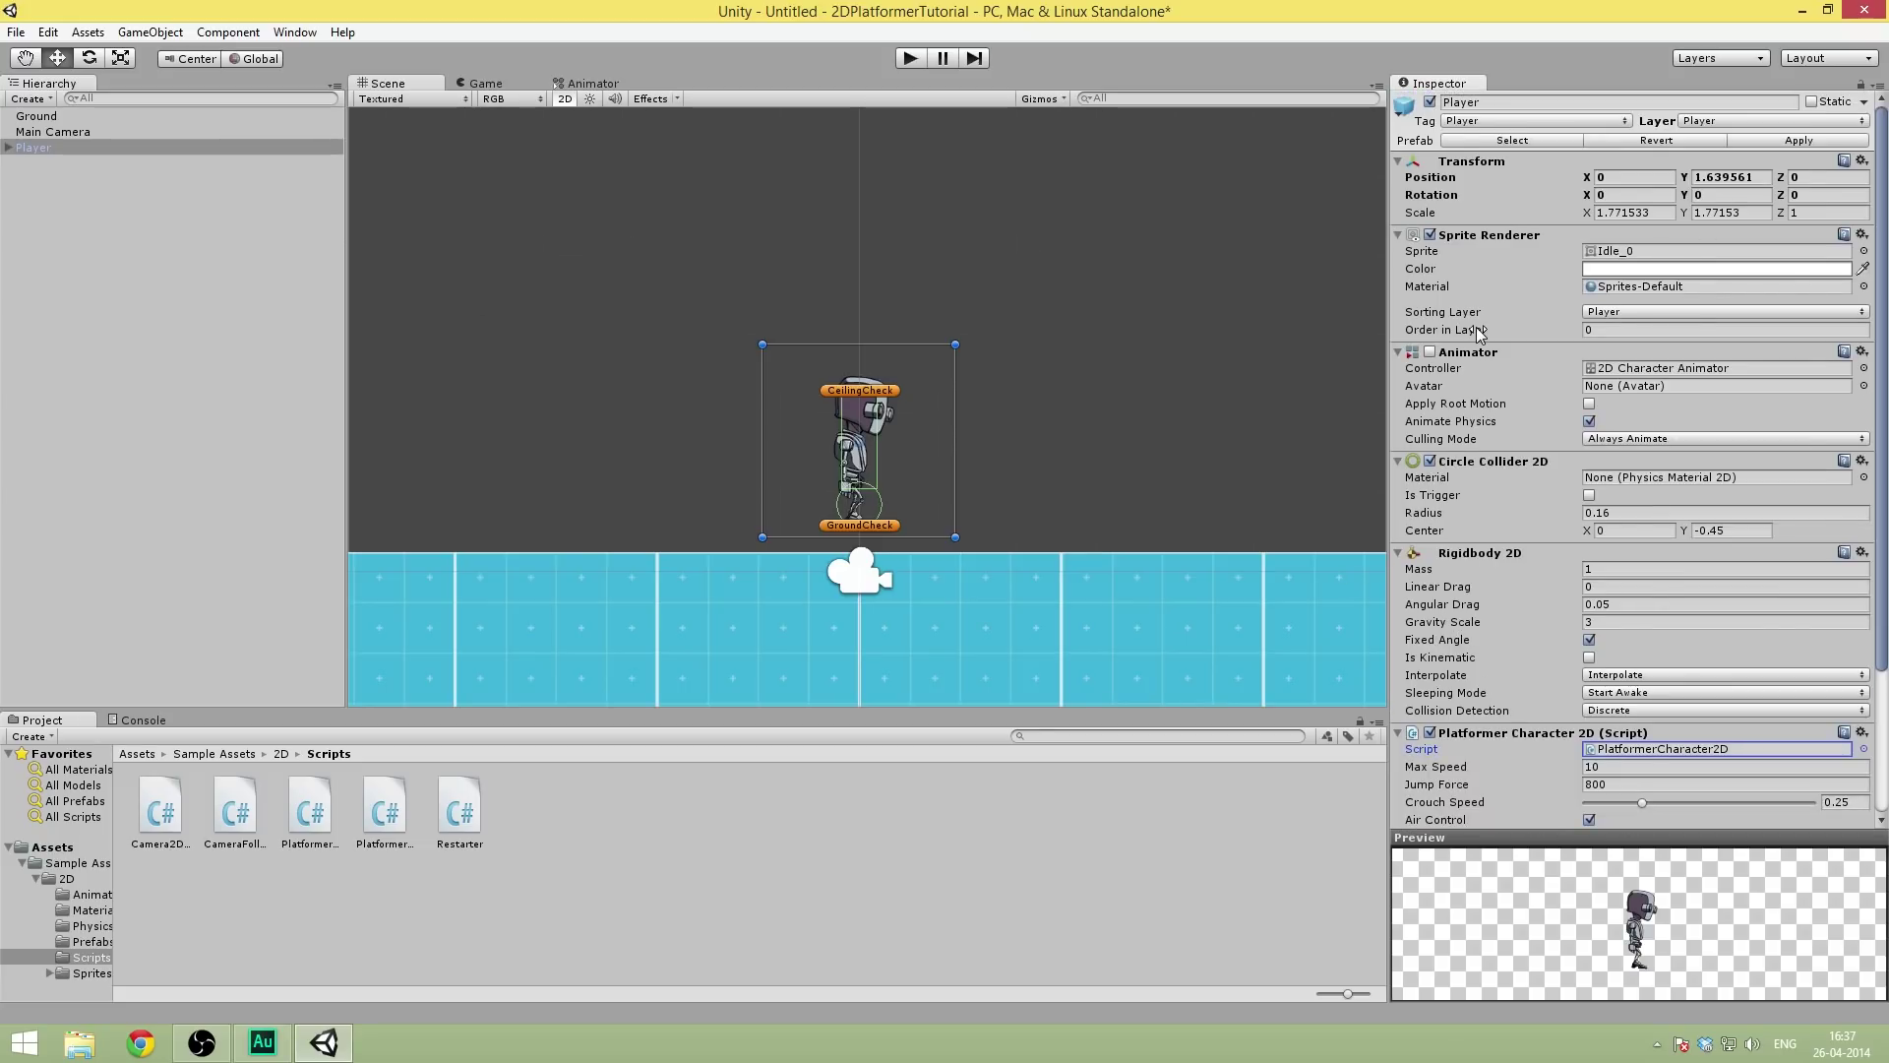
left_click(1836, 142)
middle_click_drag(843, 347, 817, 252)
scroll(829, 291, "up", 6)
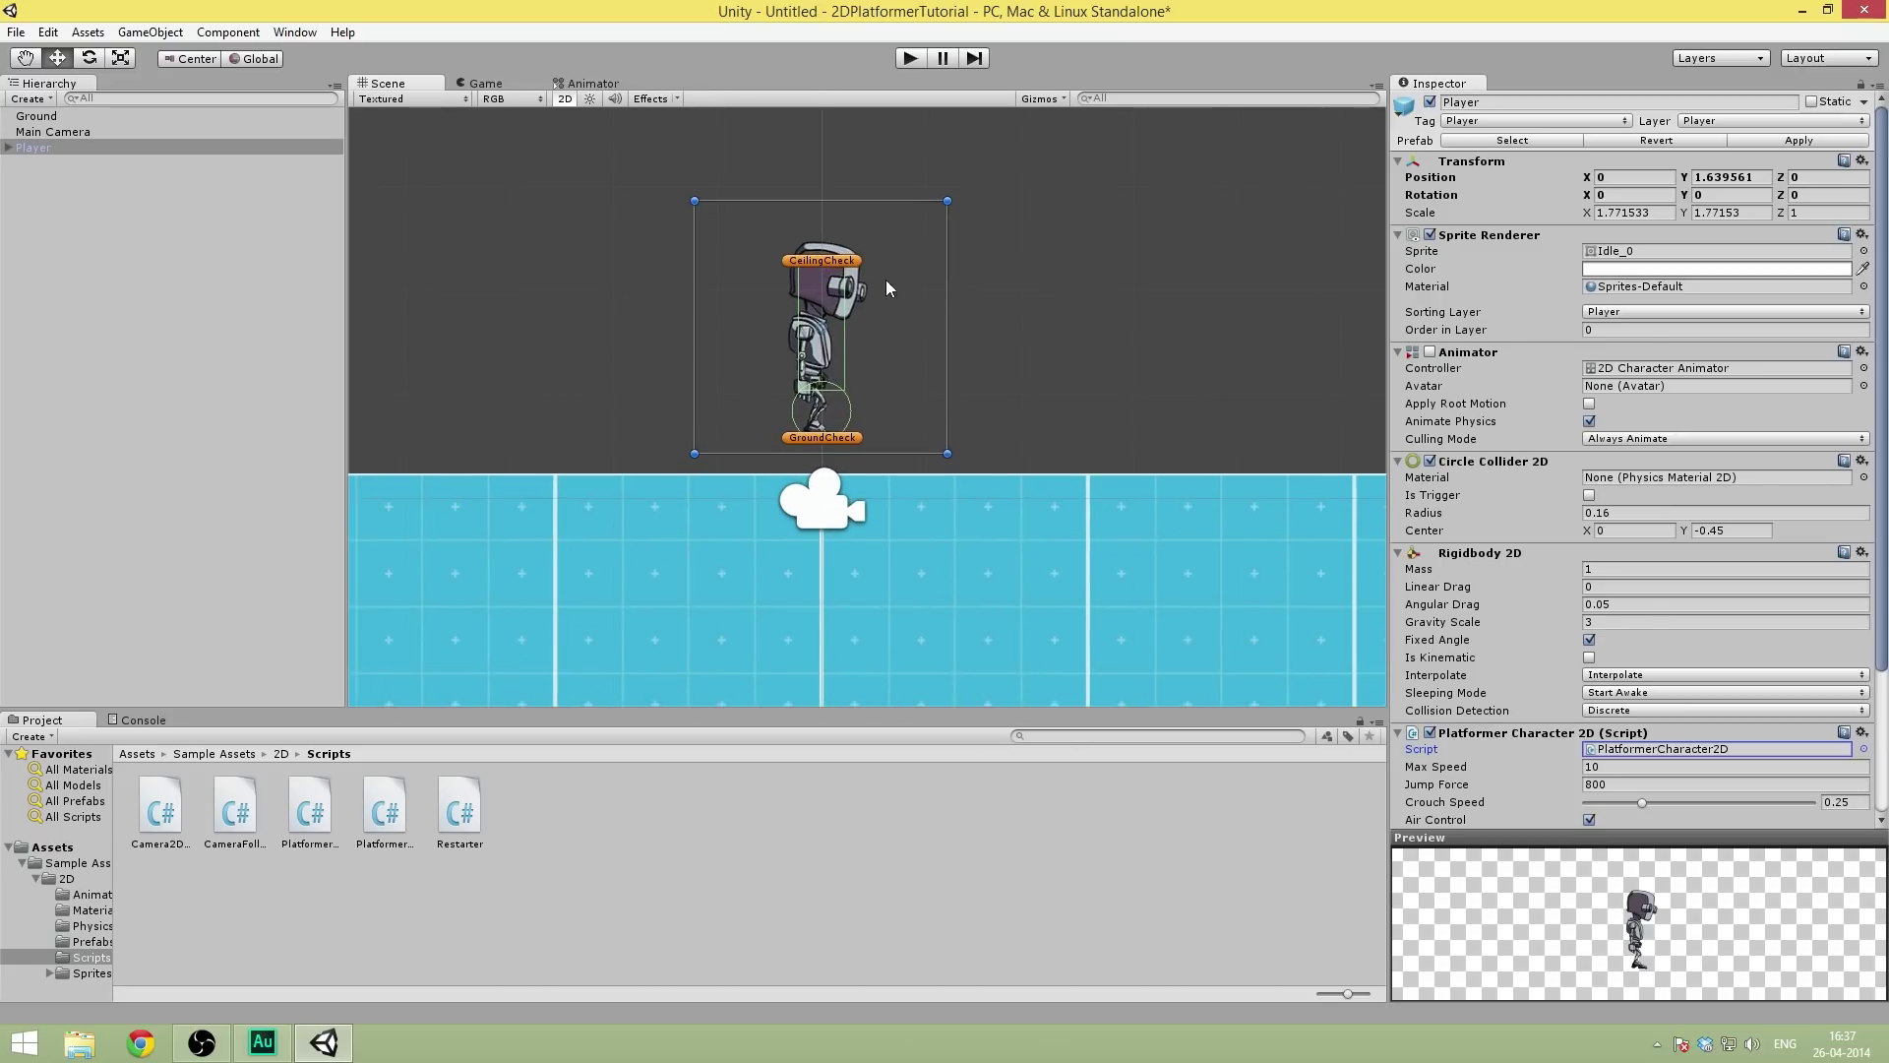
middle_click_drag(933, 316, 963, 362)
scroll(912, 435, "down", 3)
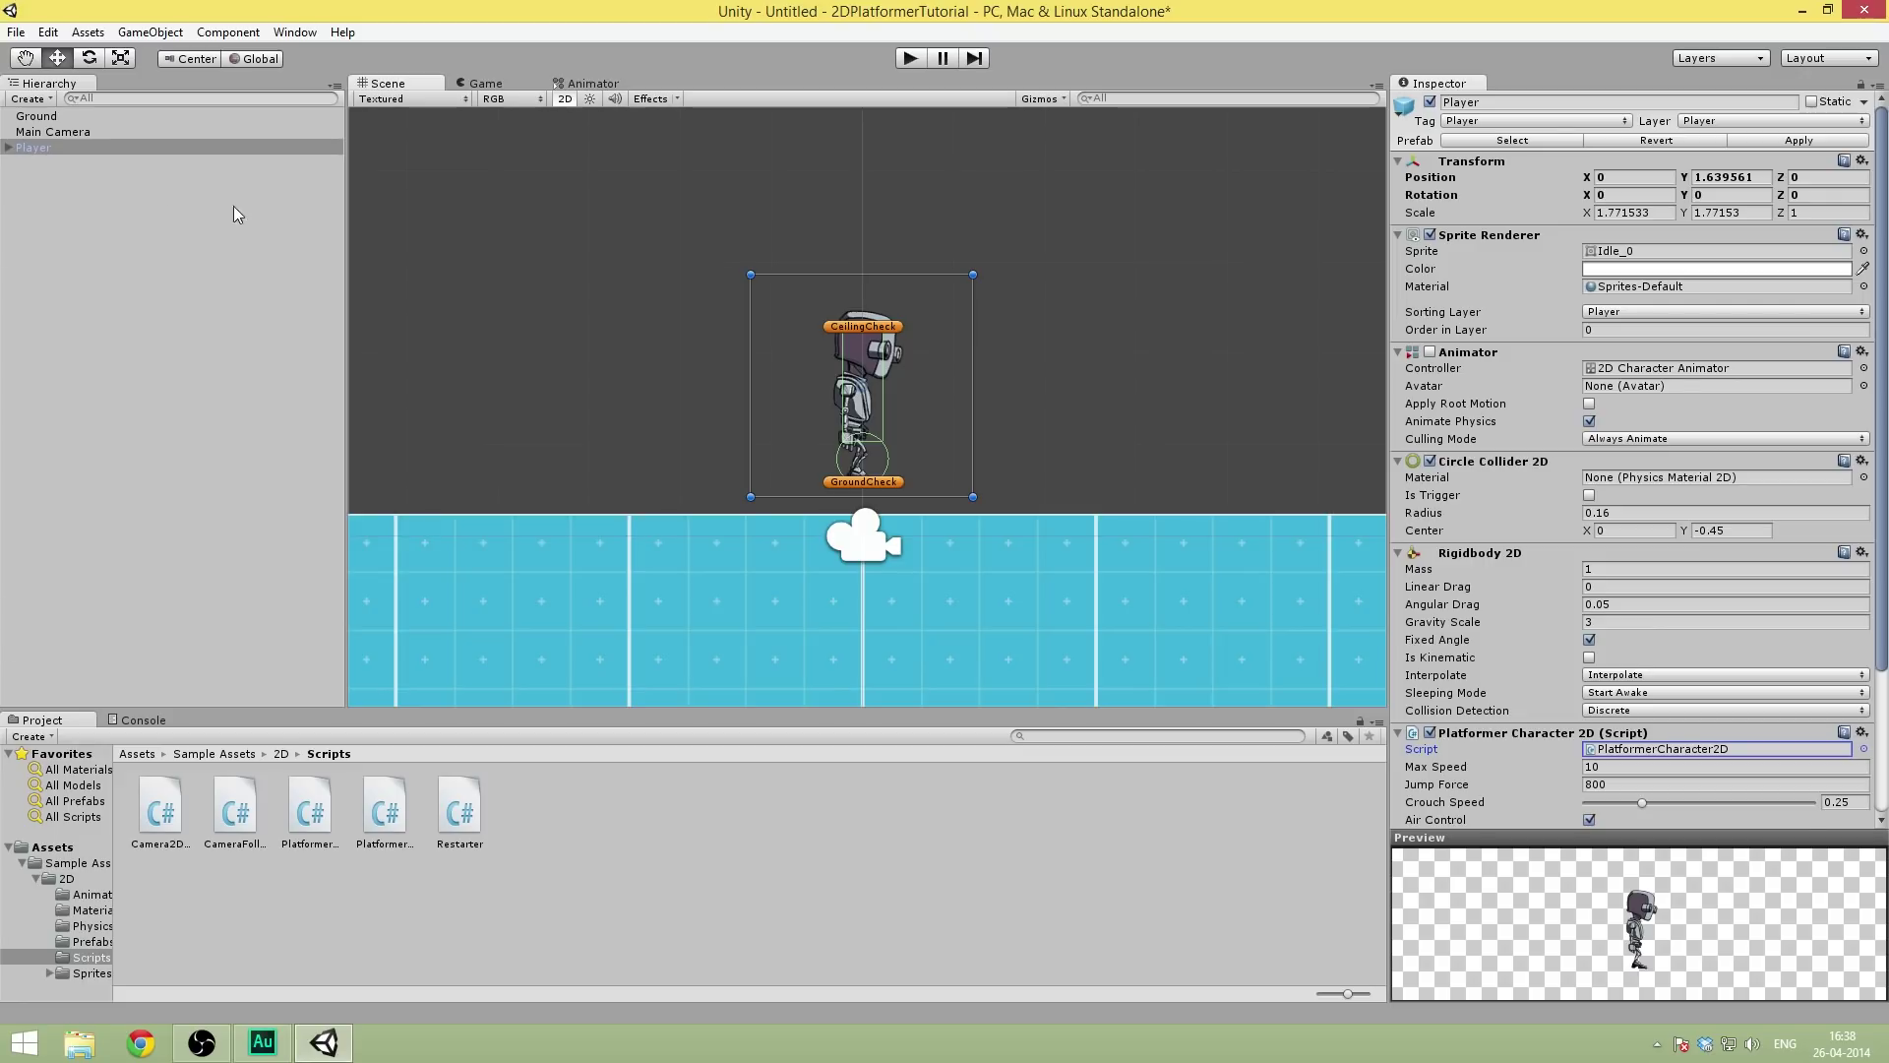
- Rename the Main Camera object as MainCamera
left_click(79, 131)
left_click(1476, 103)
left_click(1473, 102)
key("BackSpace")
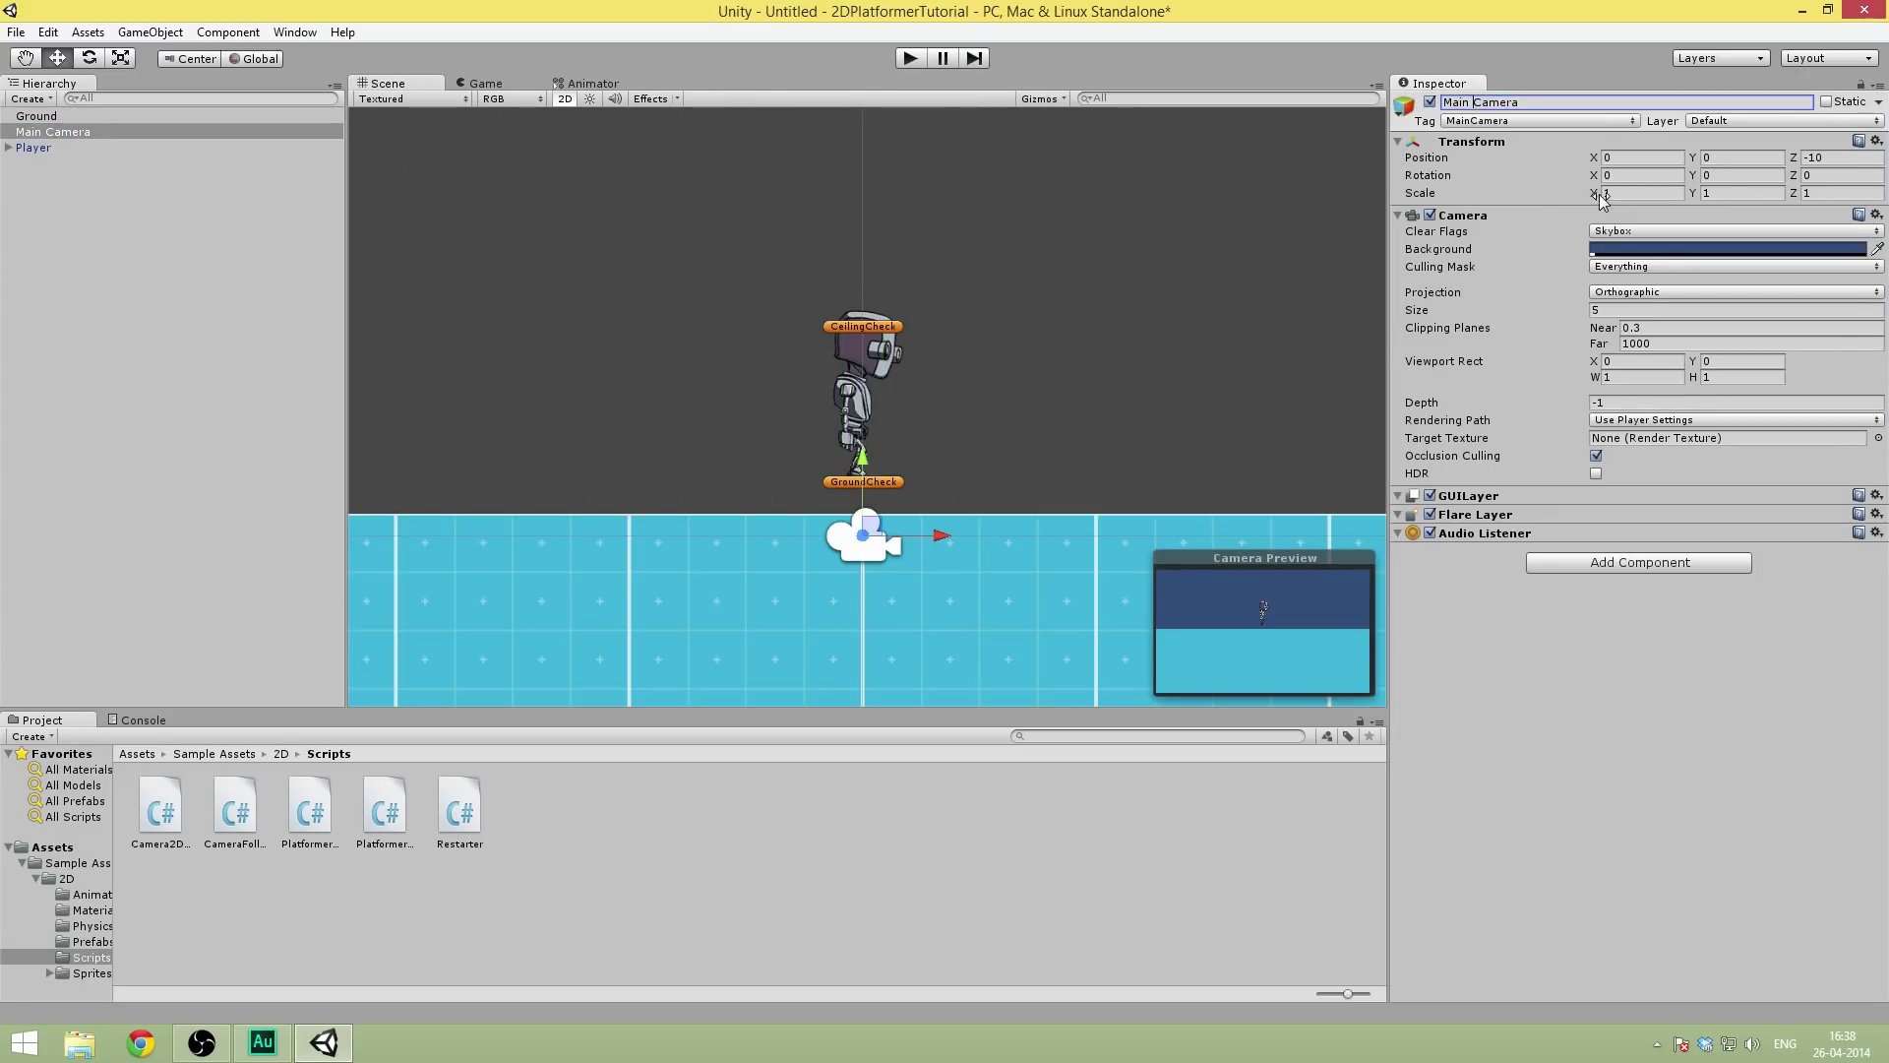
key("Return")
left_click(1501, 97)
type("MainGames")
key("ctrl+a")
key("BackSpace")
type("mainCamera")
key("ctrl+a")
type("MainCame")
left_click(1561, 611)
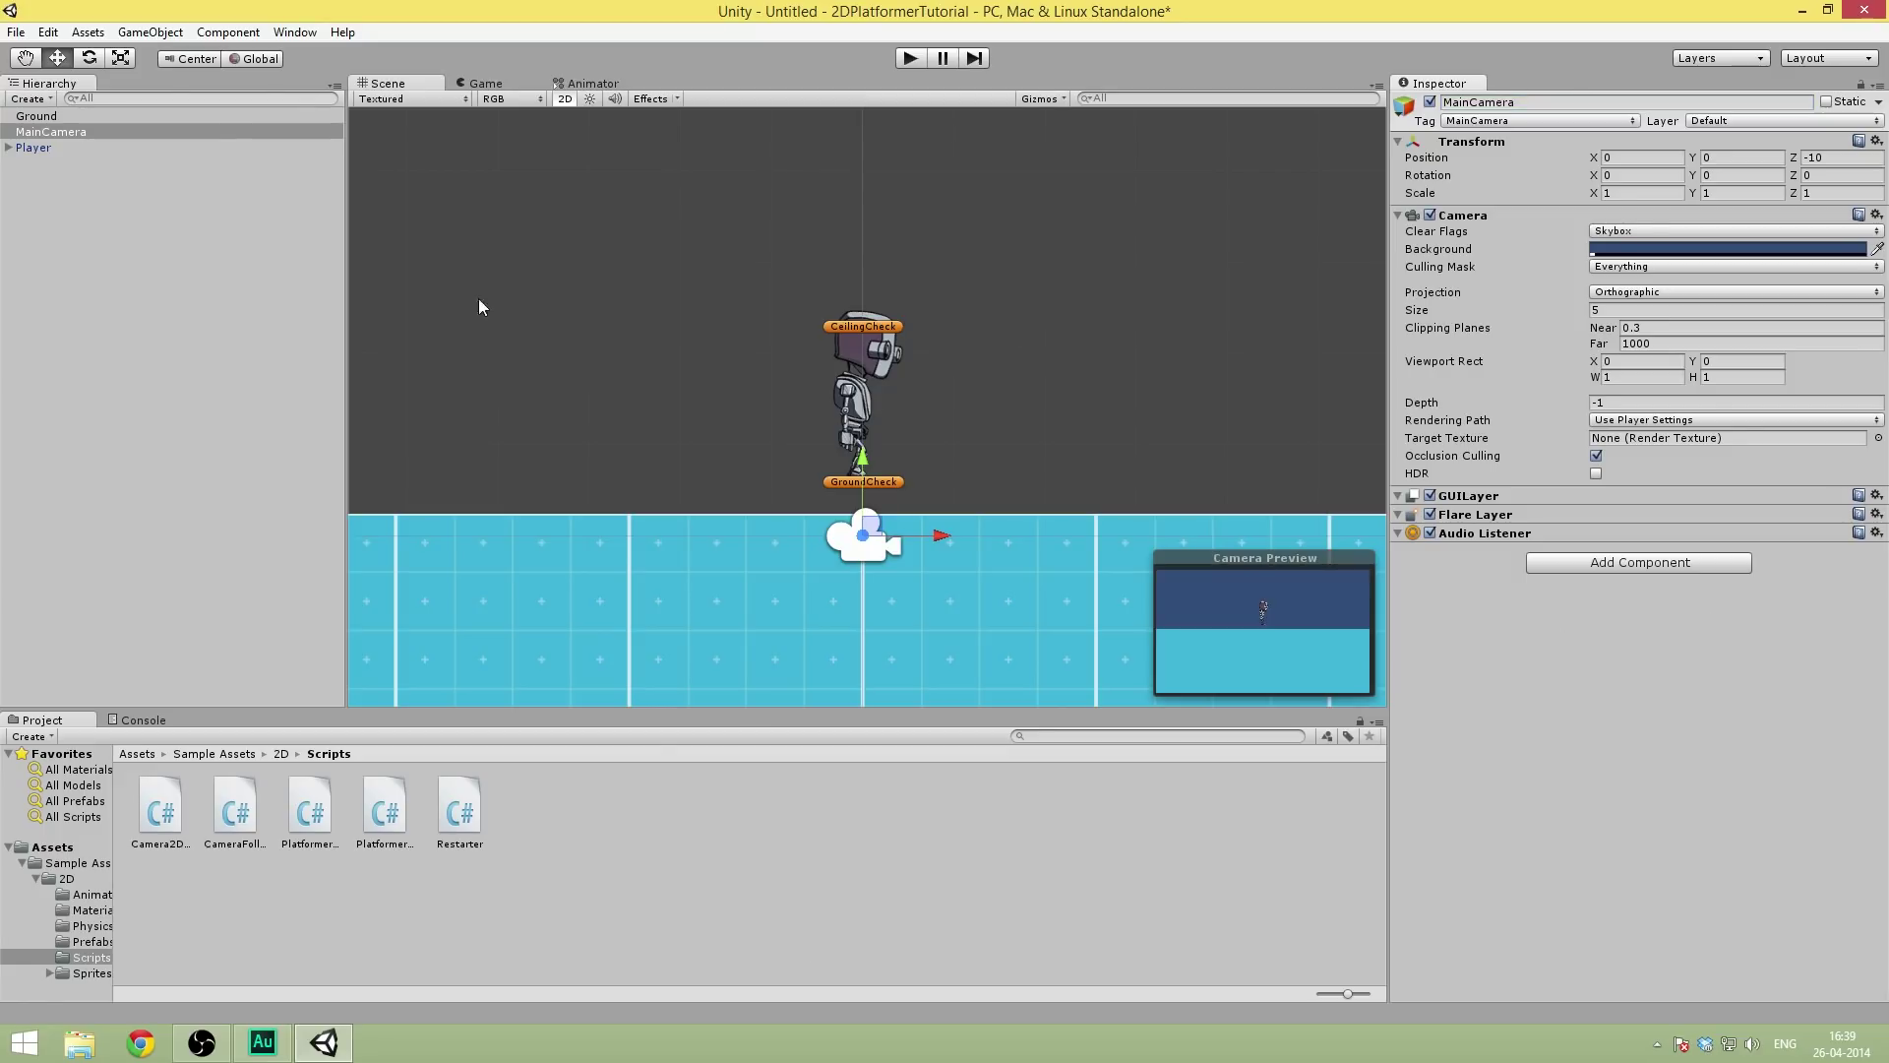
- Make MainCamera a child of the Player and run the game, walking both ways and jumping to test the camera's following
mouse_move(109, 133)
left_mouse_down()
mouse_move(105, 178)
mouse_move(92, 148)
left_mouse_up()
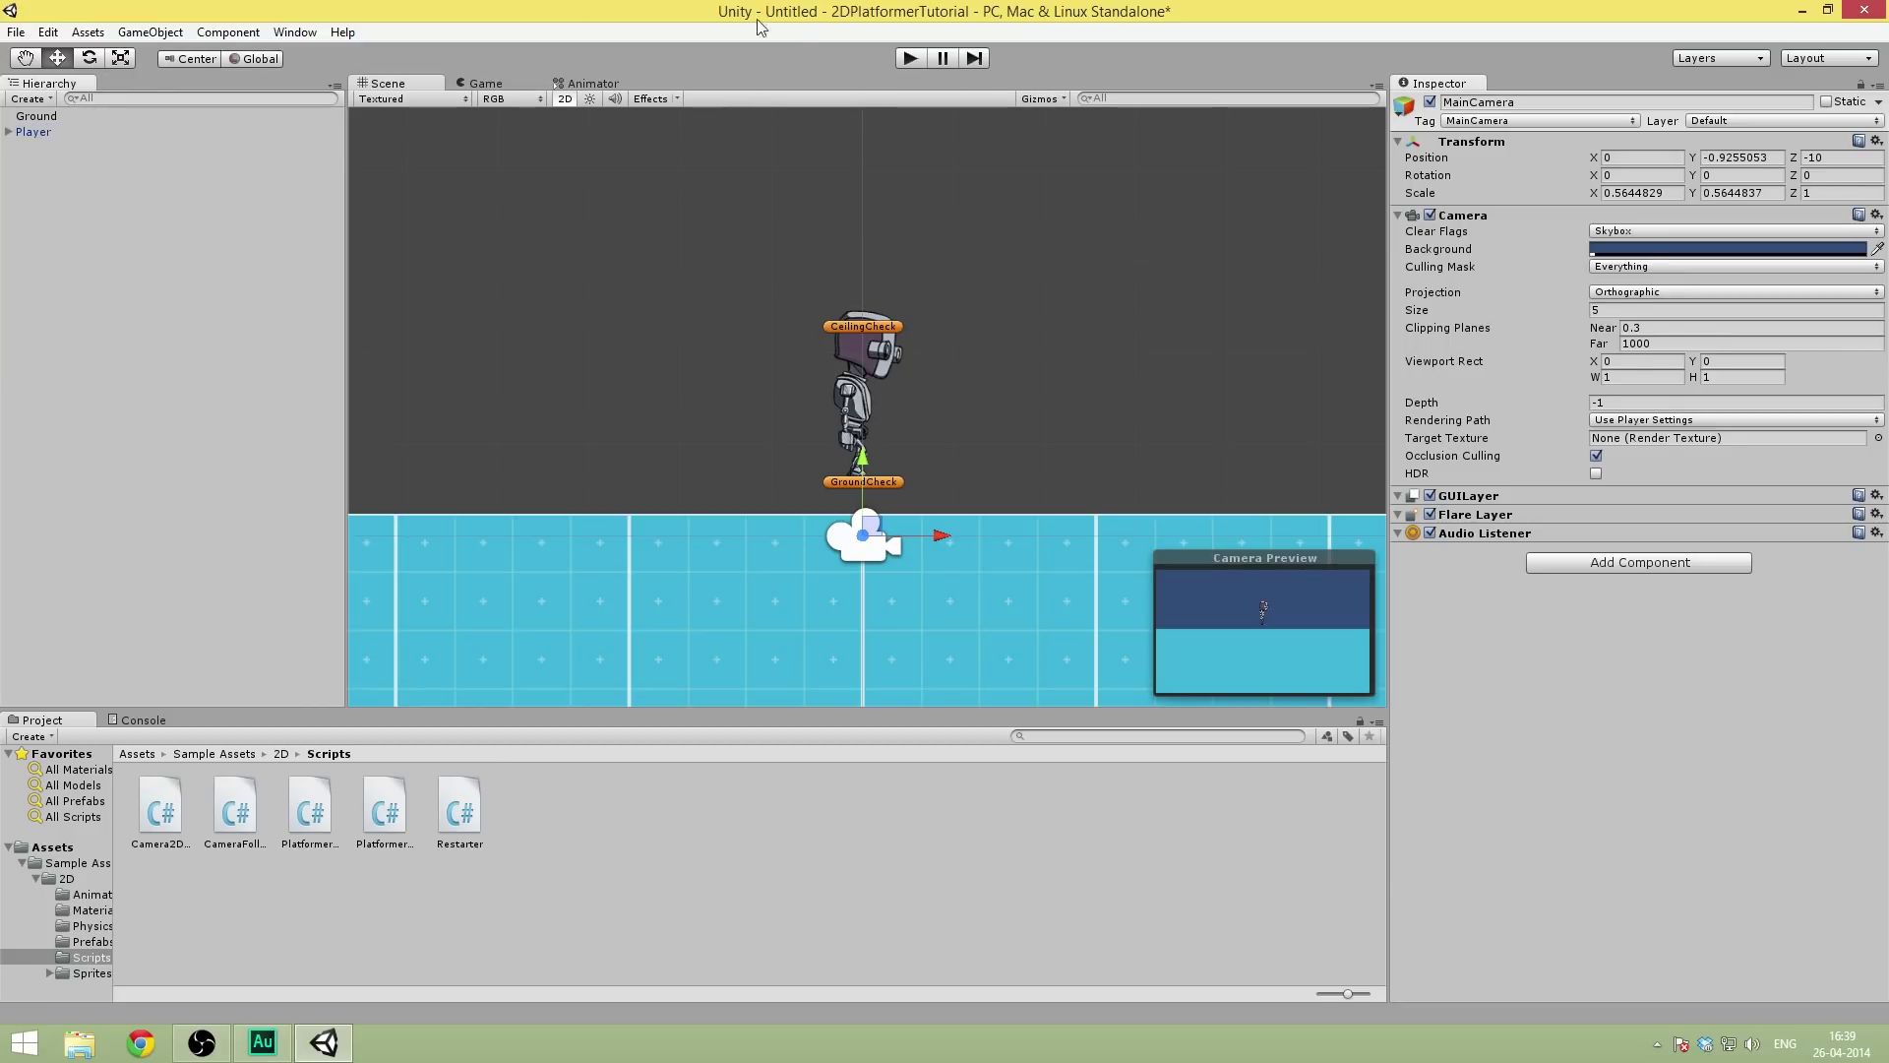
left_click(8, 132)
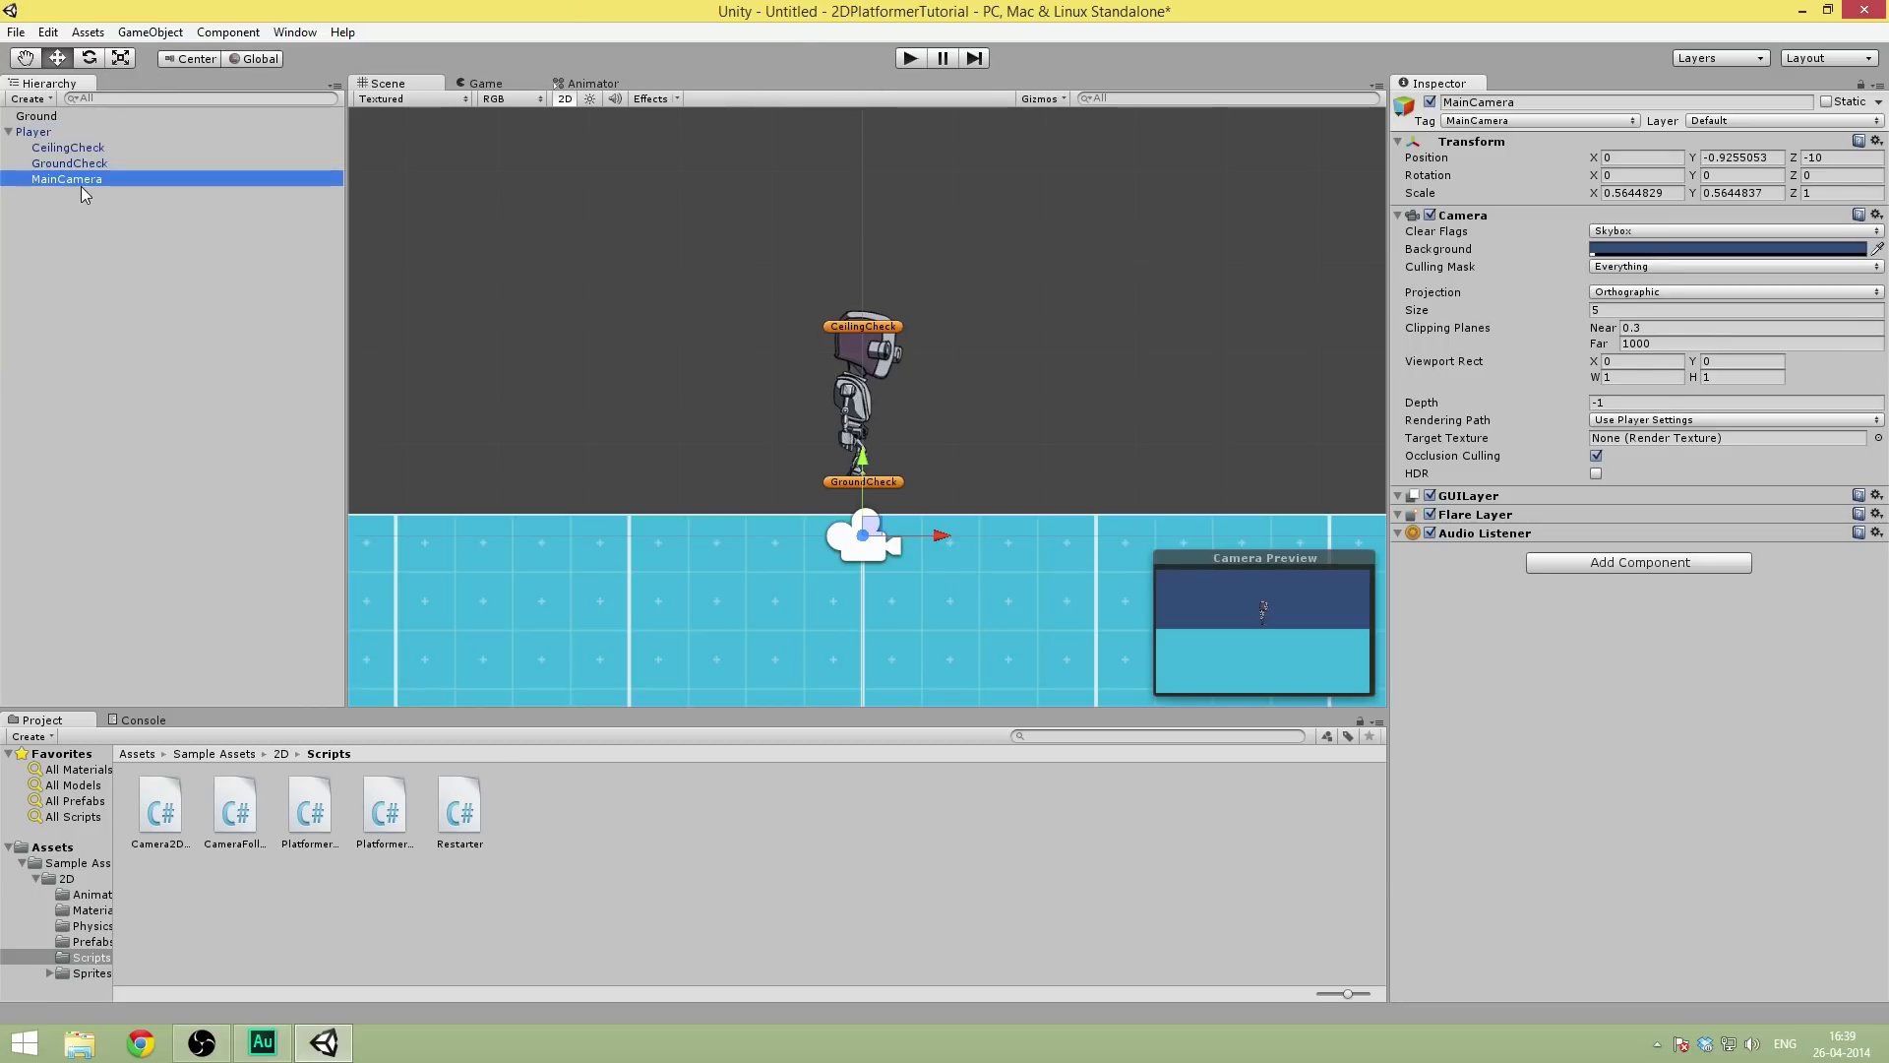
left_click(917, 59)
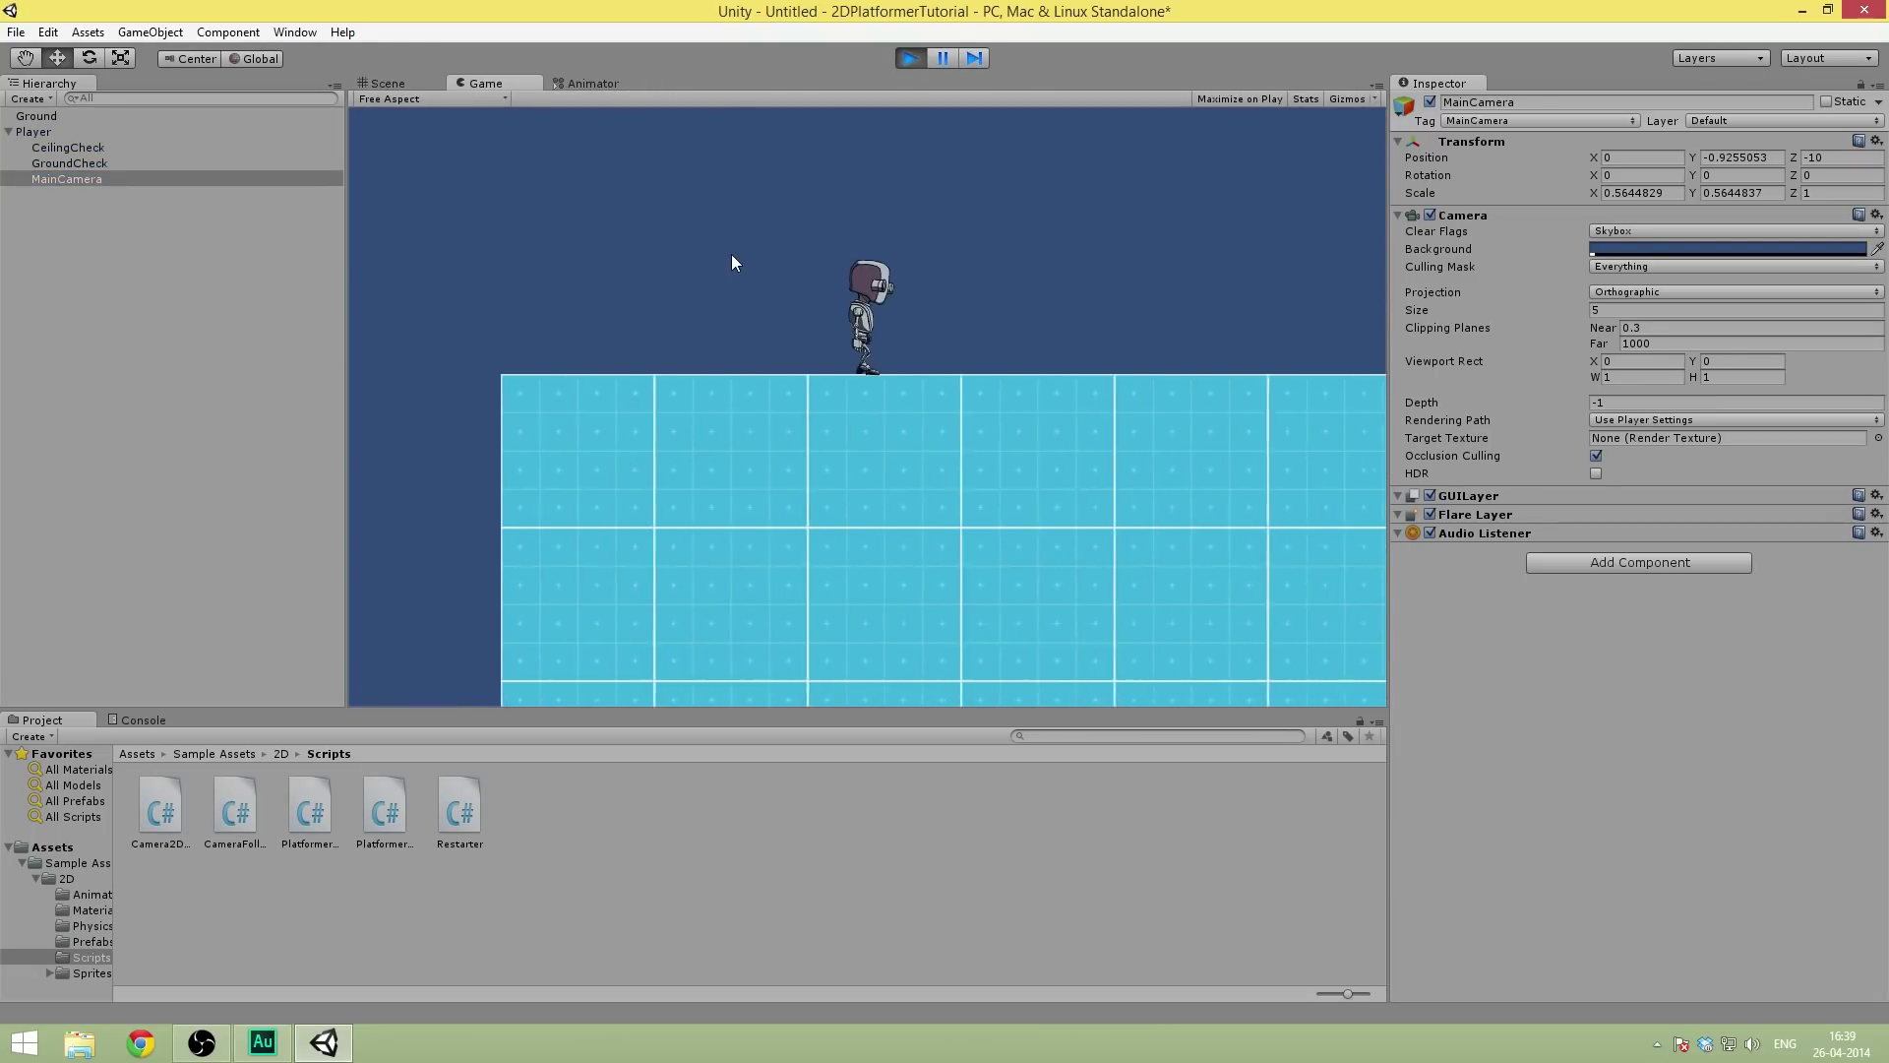
key("d")
key("a")
key("d")
key("a")
key("d")
key("space")
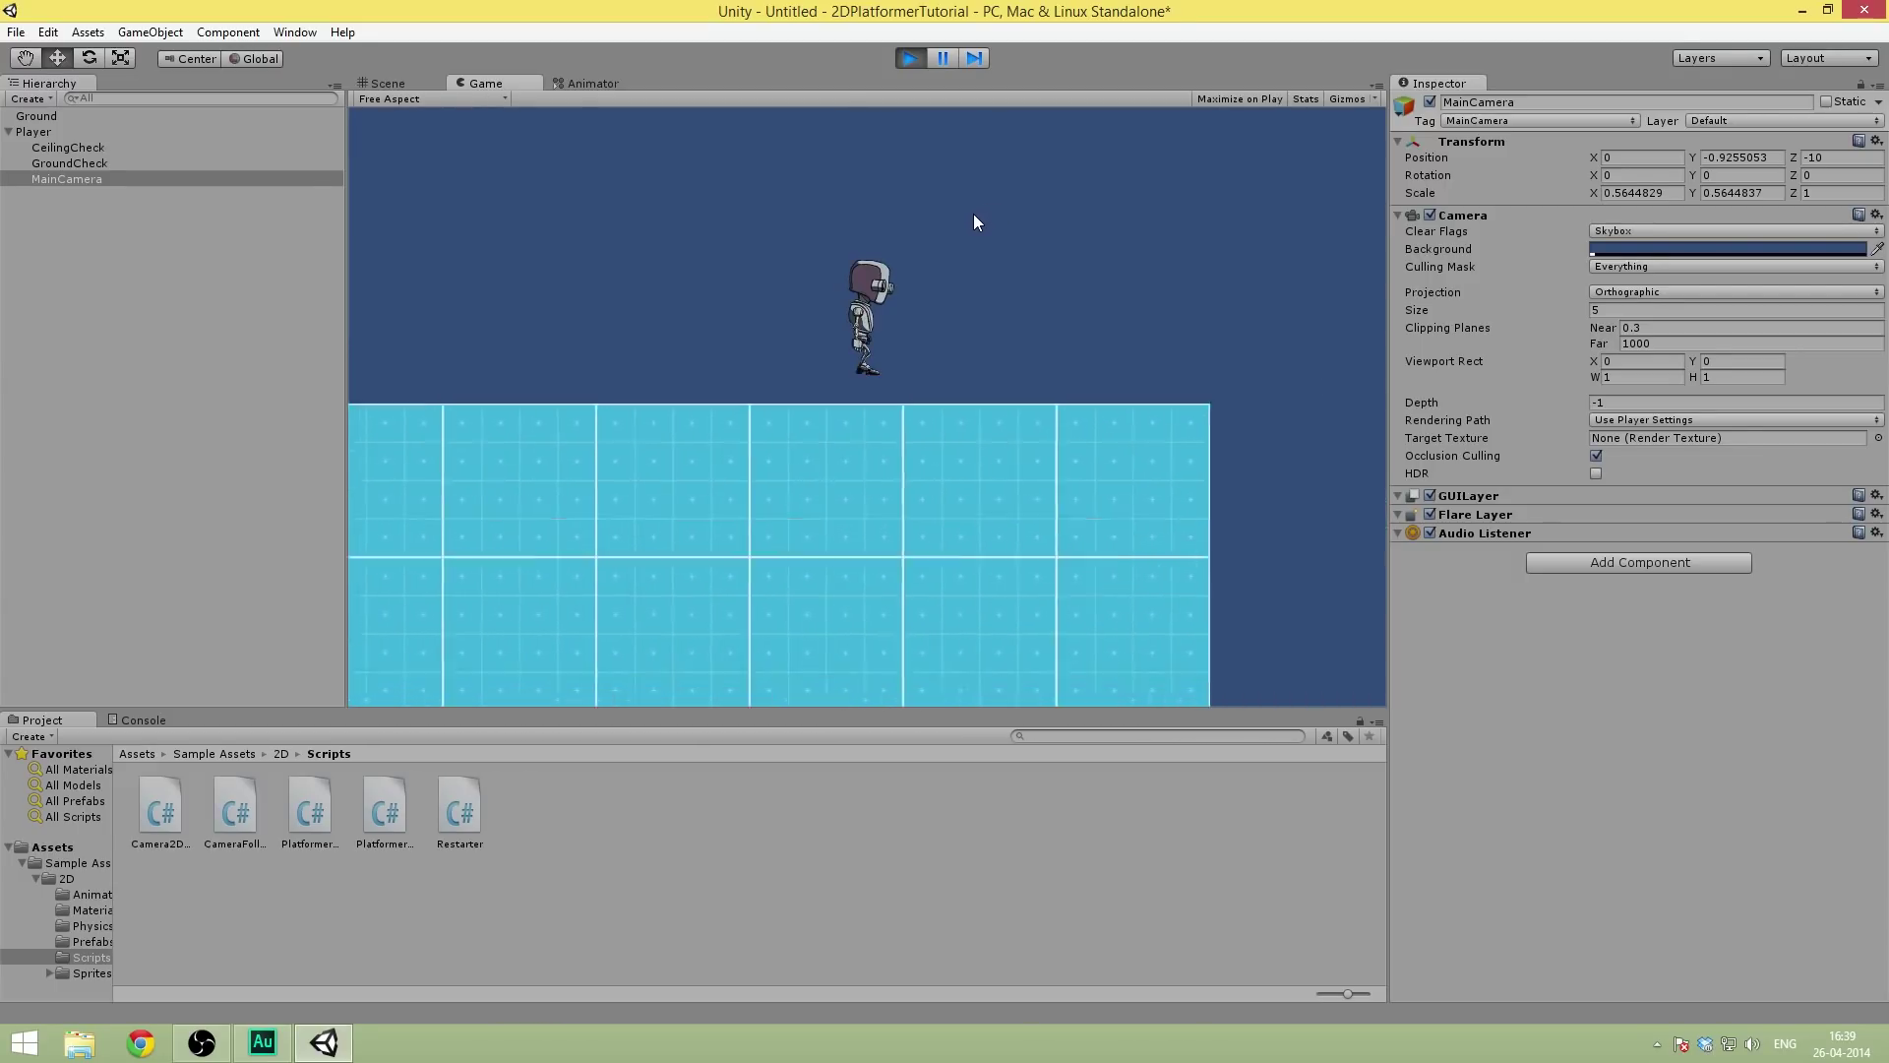
left_click(910, 59)
- Move MainCamera out of the Player back to the top level of the hierarchy and collapse the Player
left_click(90, 179)
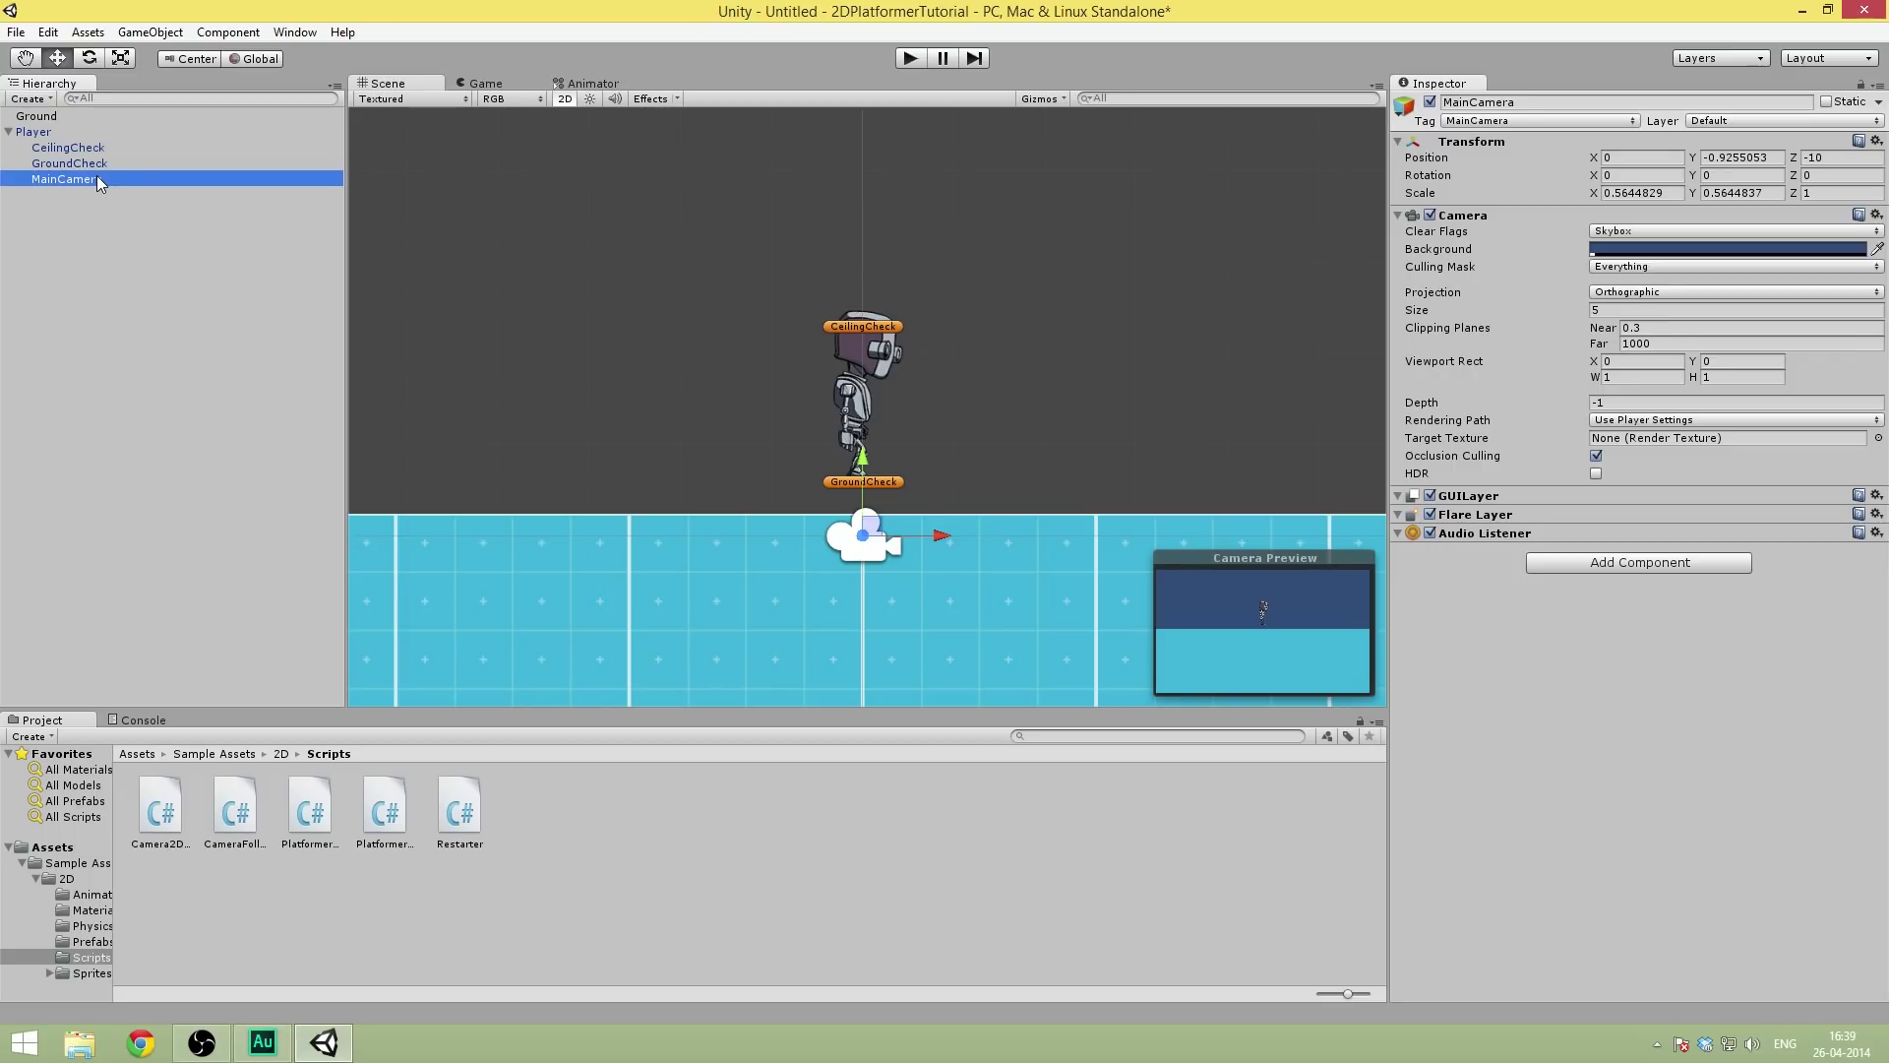
left_click(37, 133)
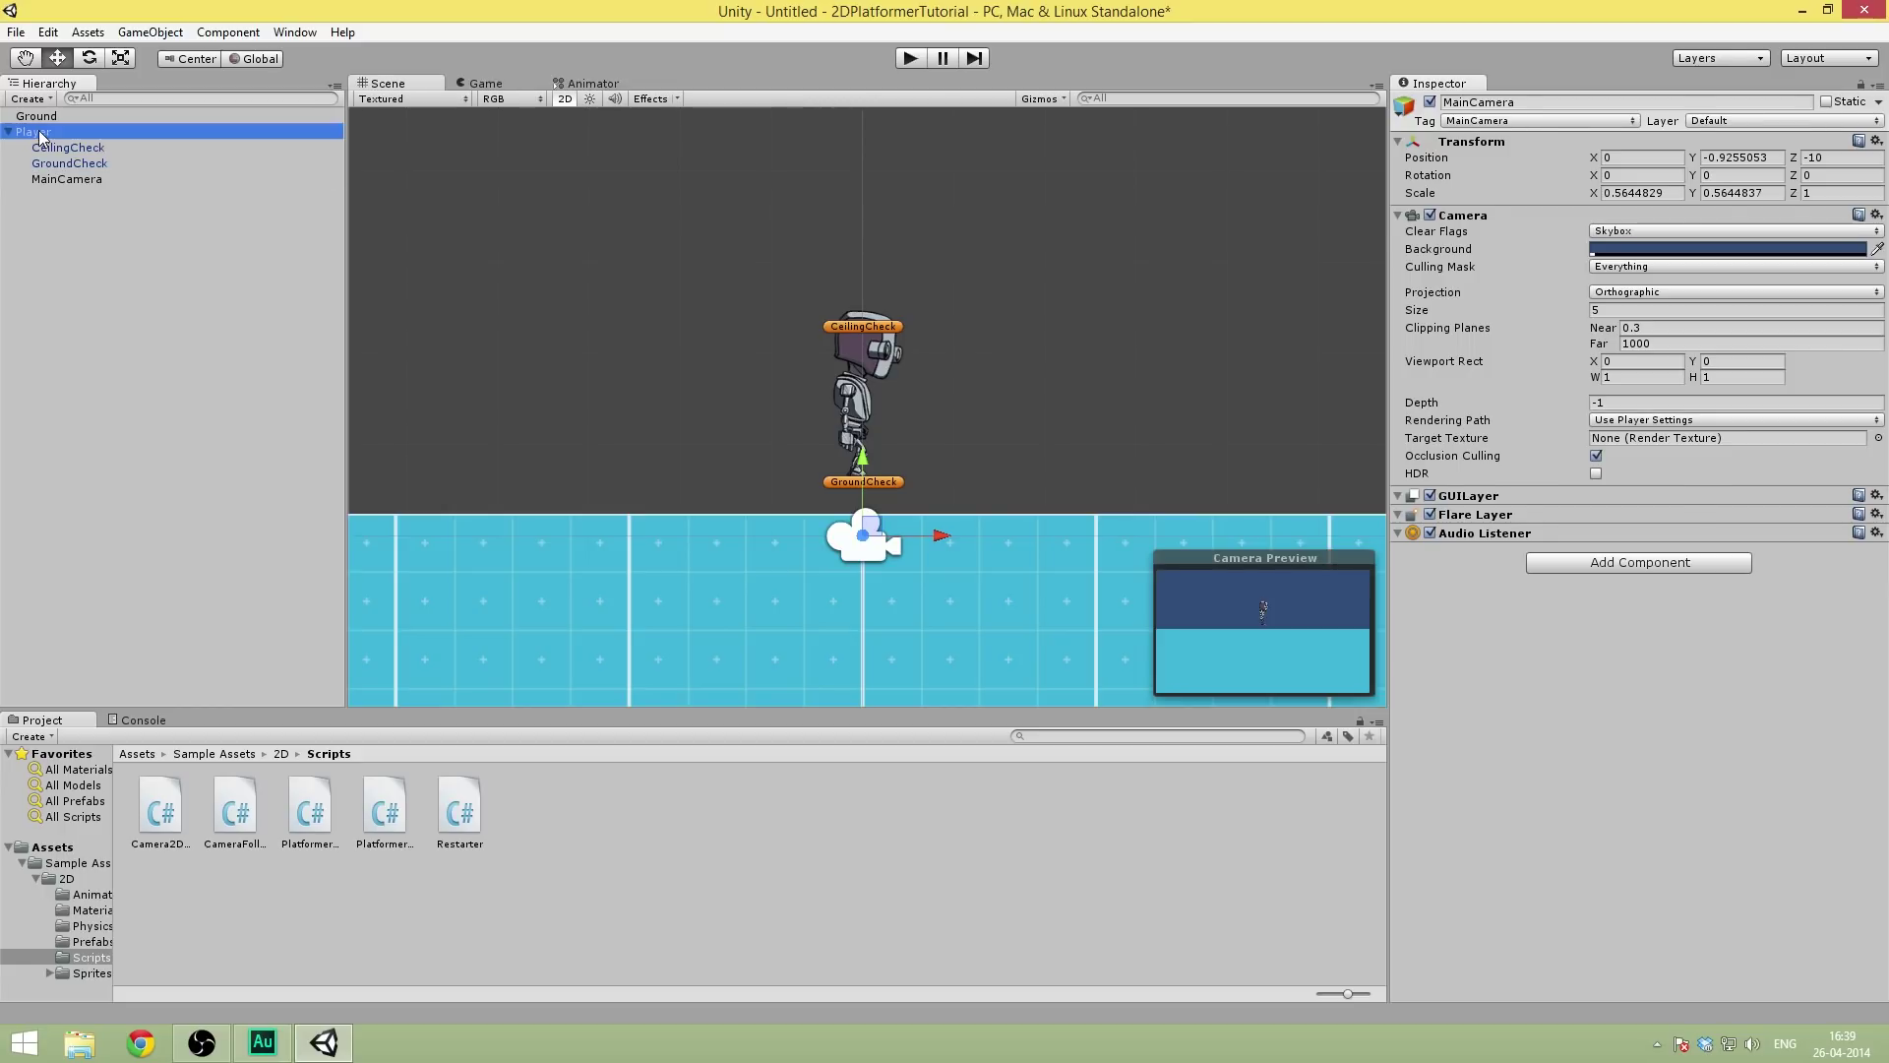
left_click(59, 180)
left_click_drag(77, 181, 67, 130)
left_click(9, 148)
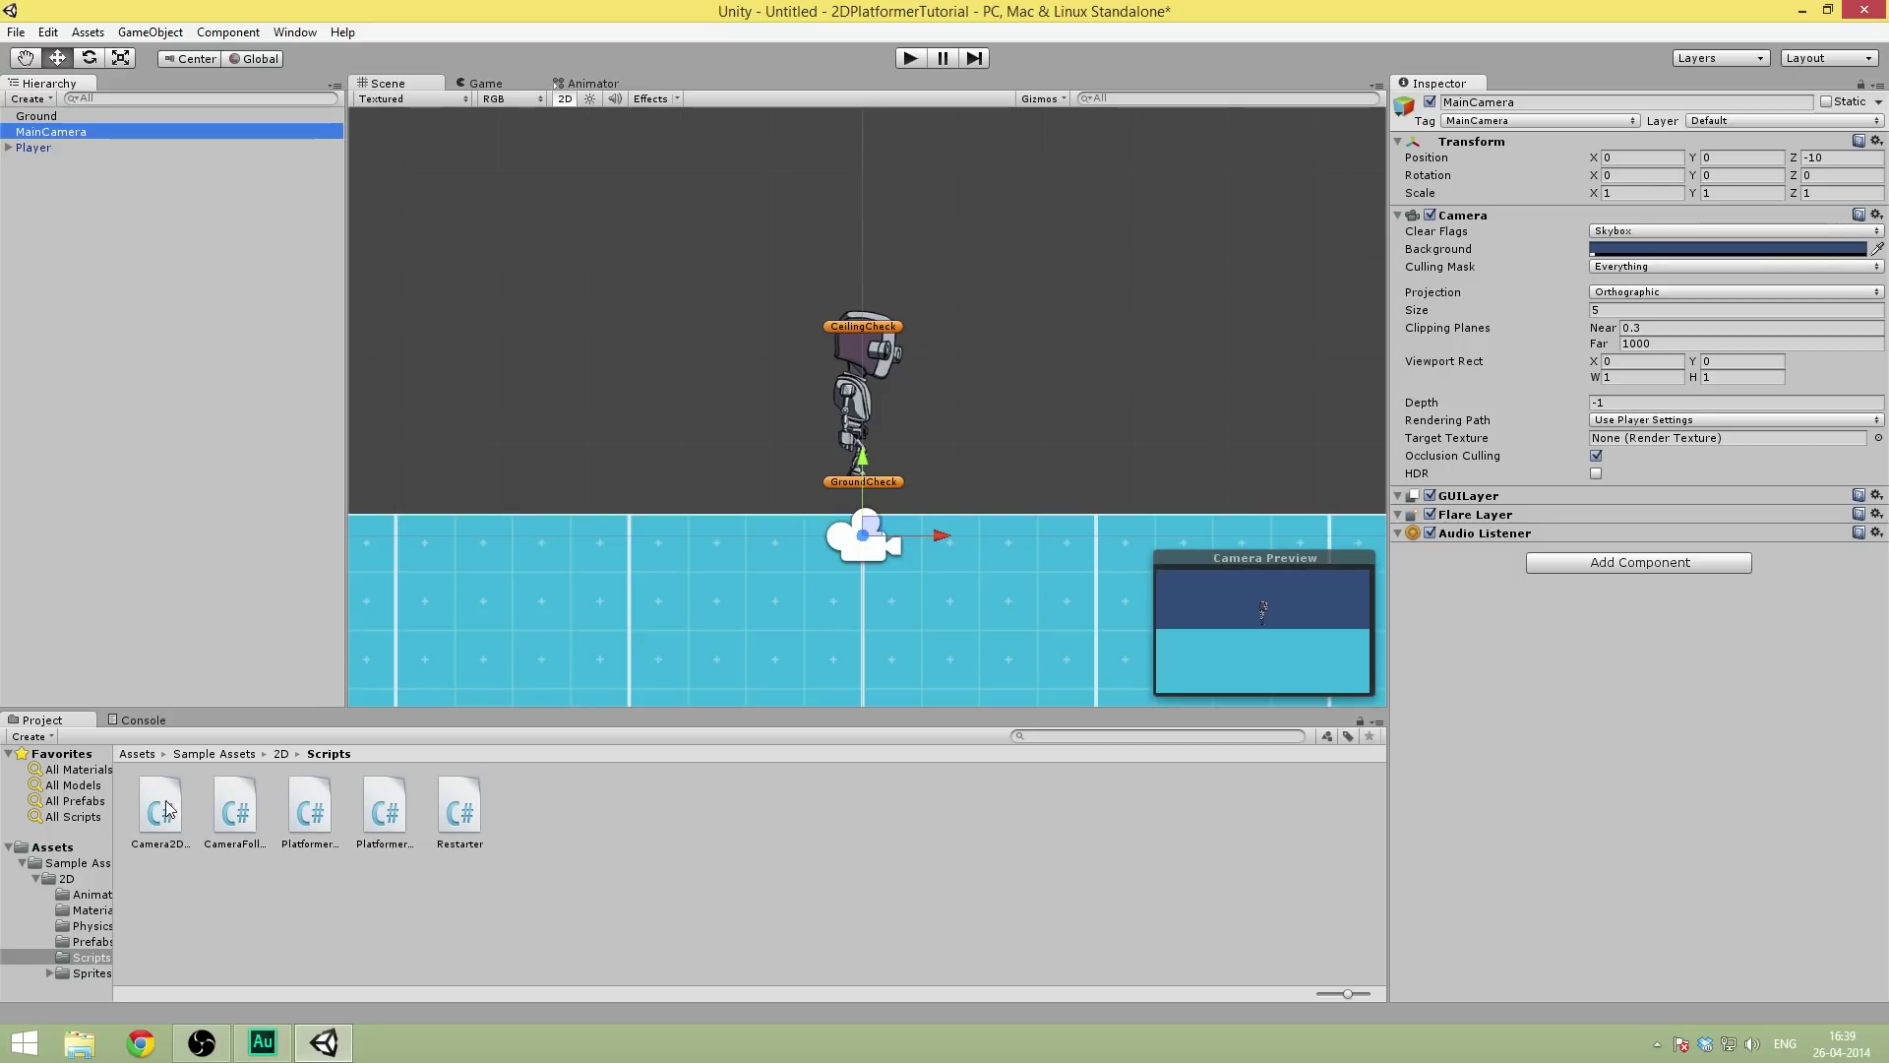
- Browse the 2D sample asset folders and review the code of the Camera2DFollow script in Scripts
left_click(282, 754)
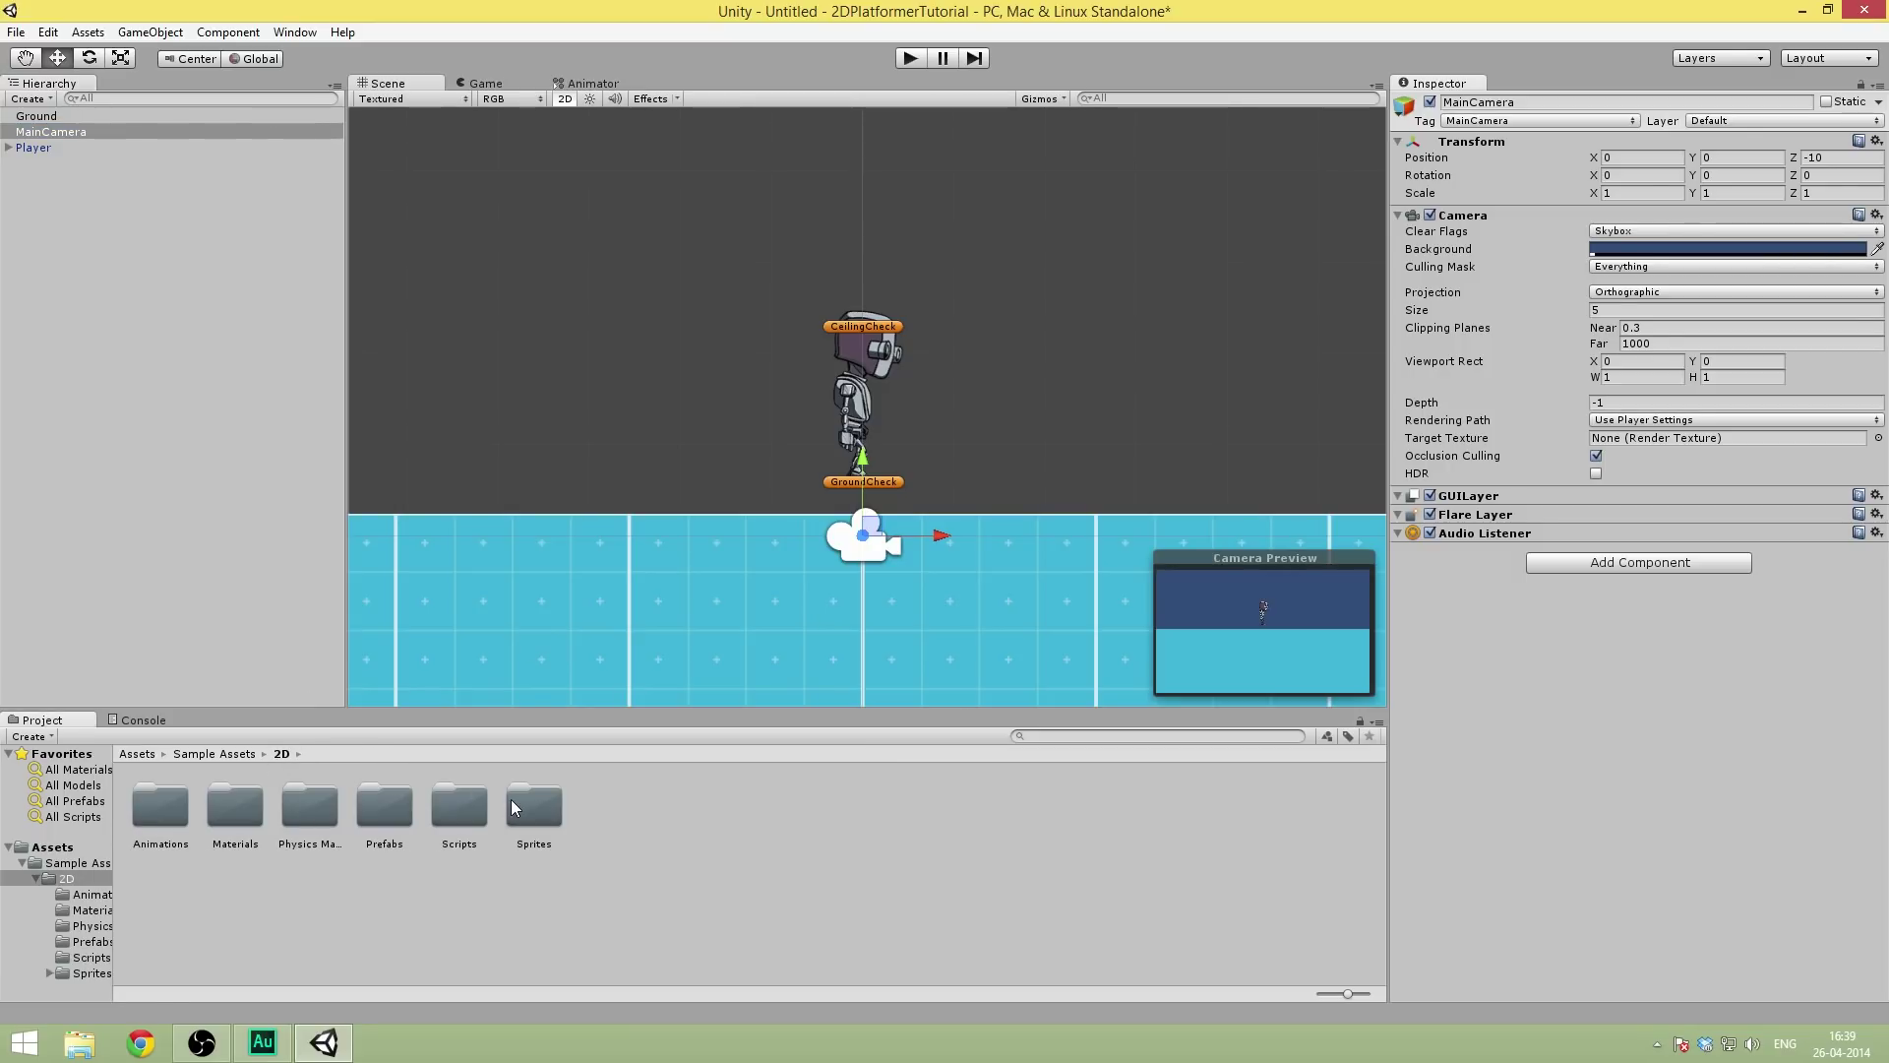
double_click(511, 799)
left_click(282, 754)
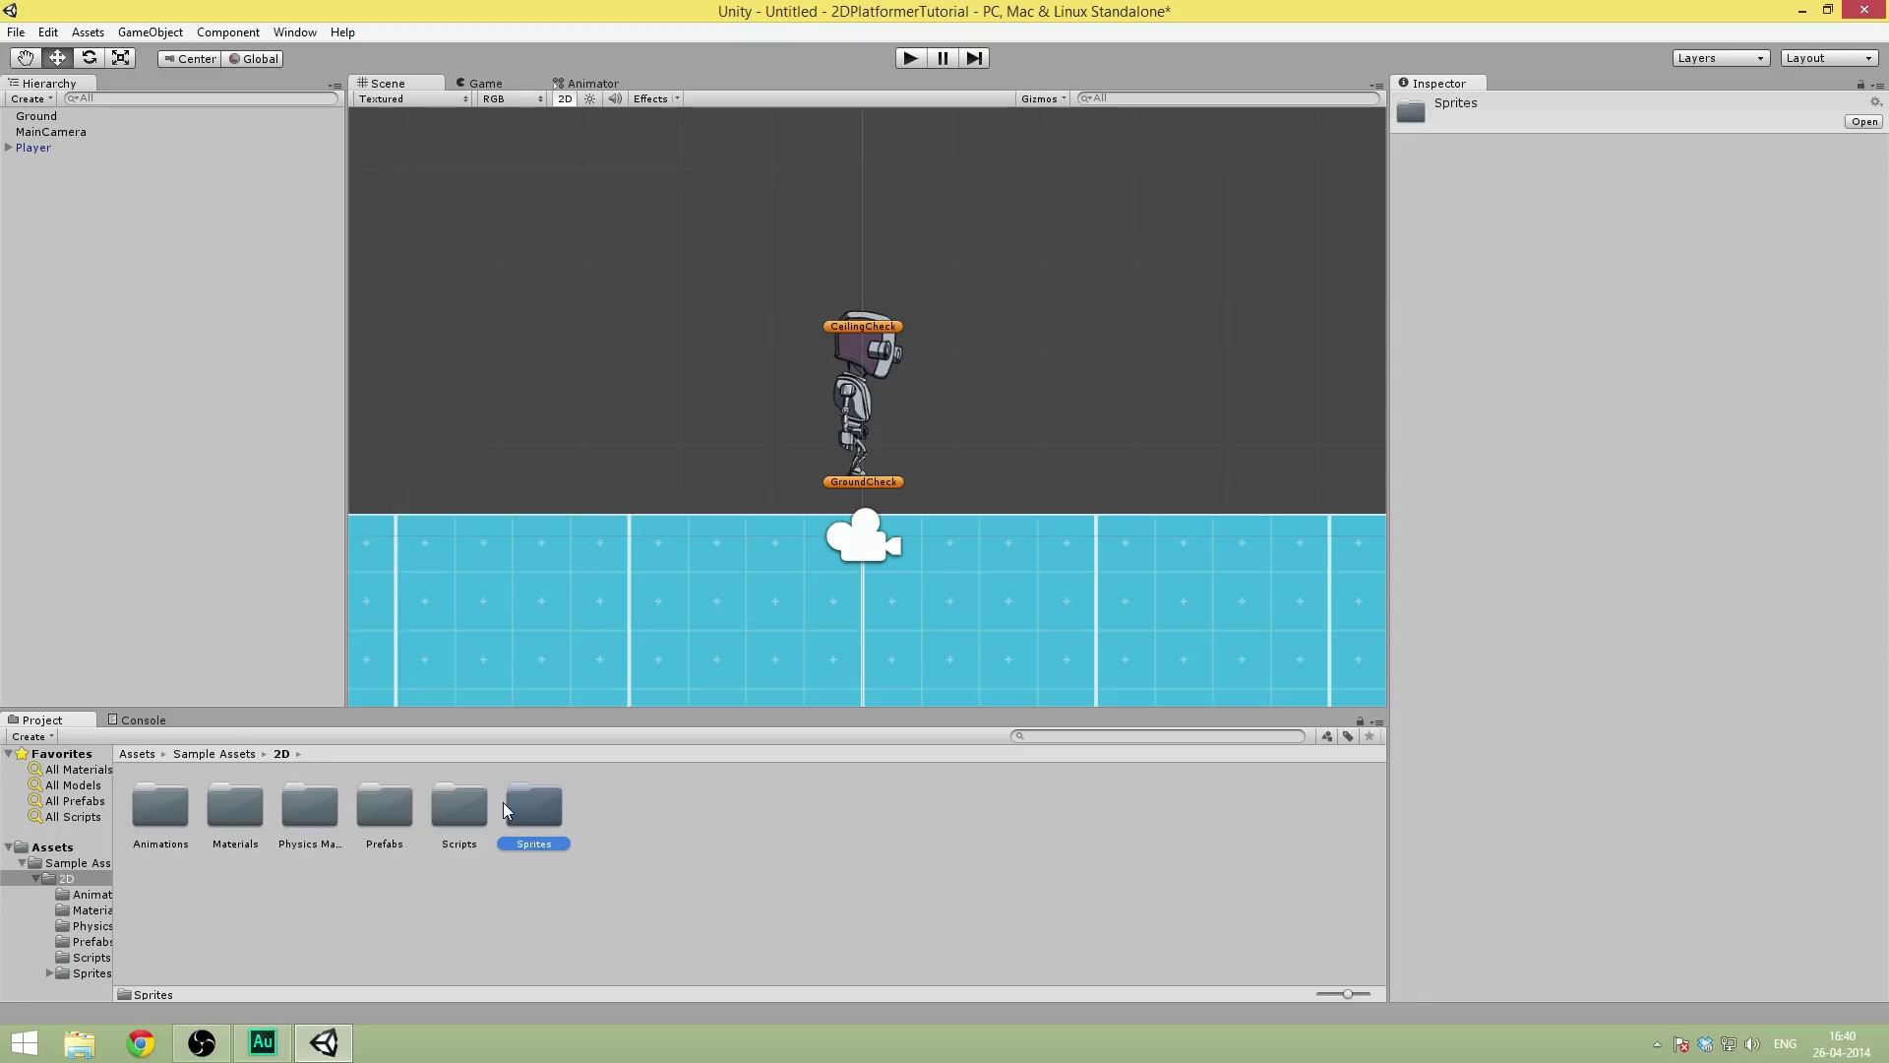
double_click(458, 806)
left_click(167, 817)
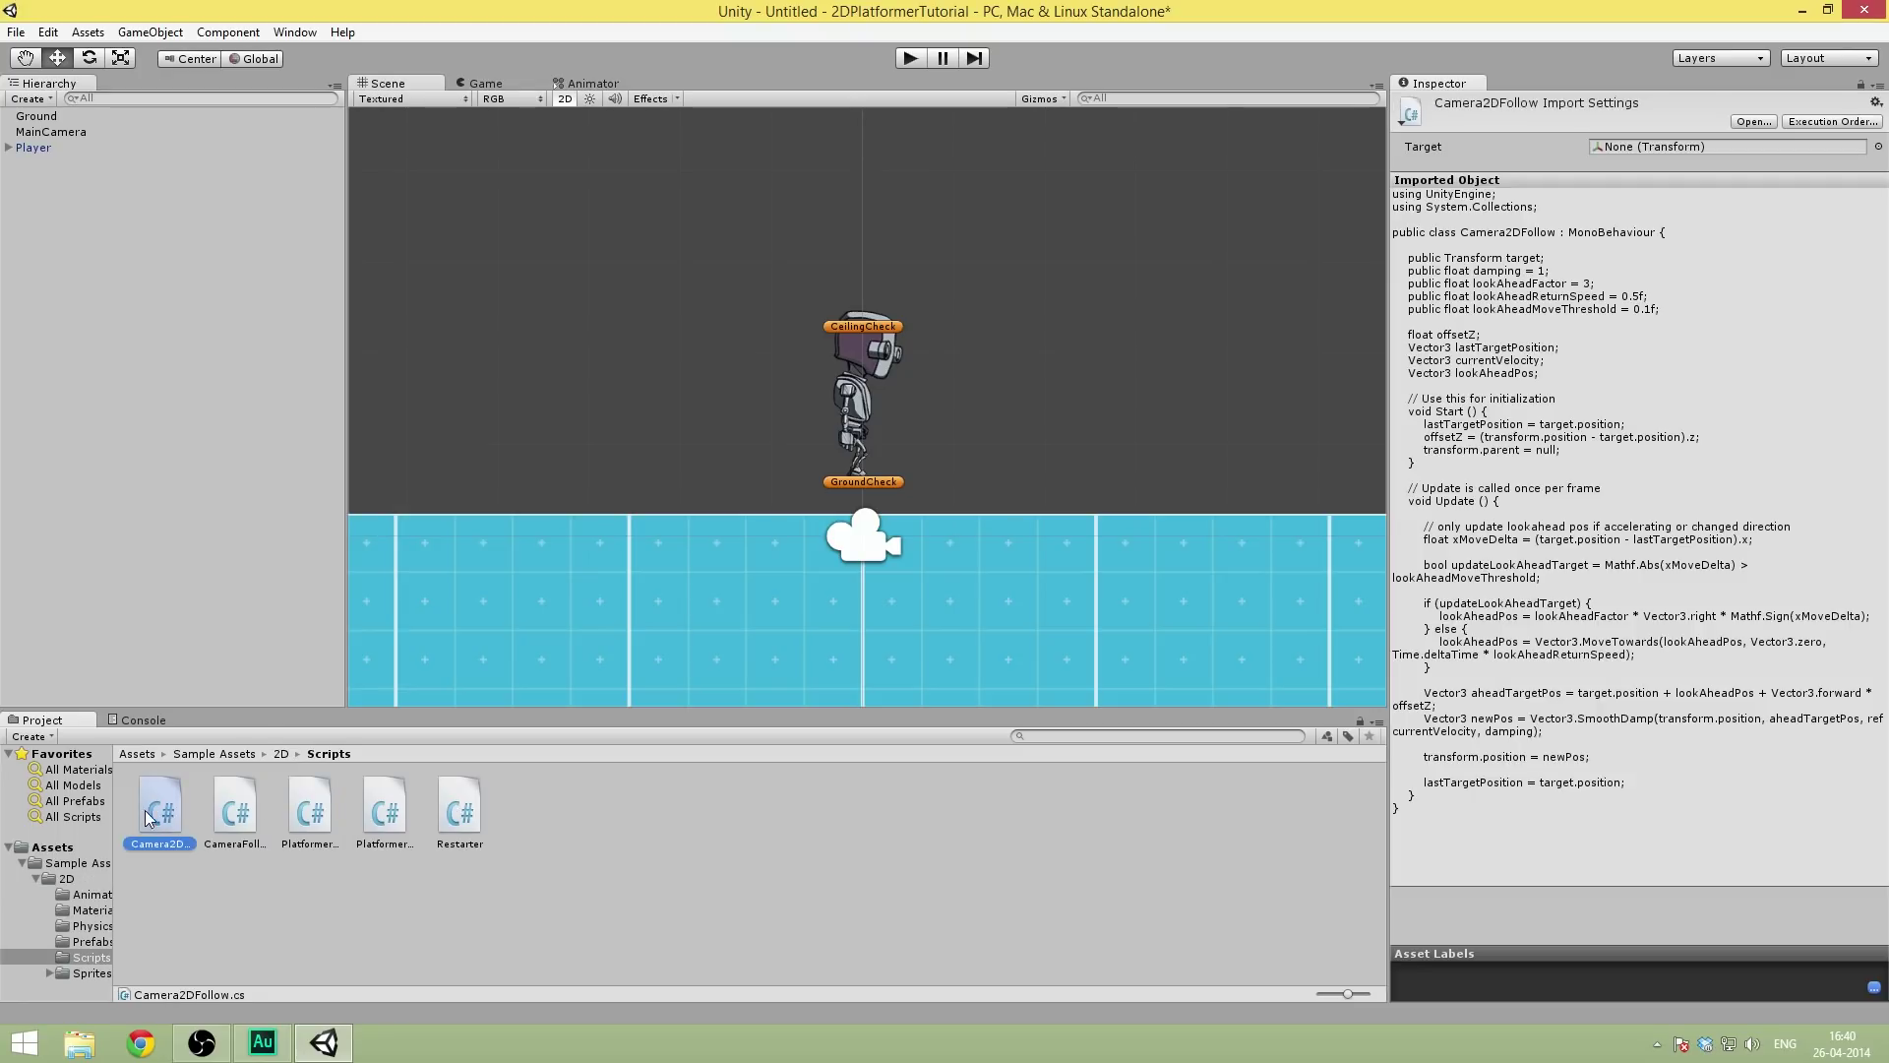
- Attach the Camera2DFollow script to MainCamera as a component
left_click(31, 147)
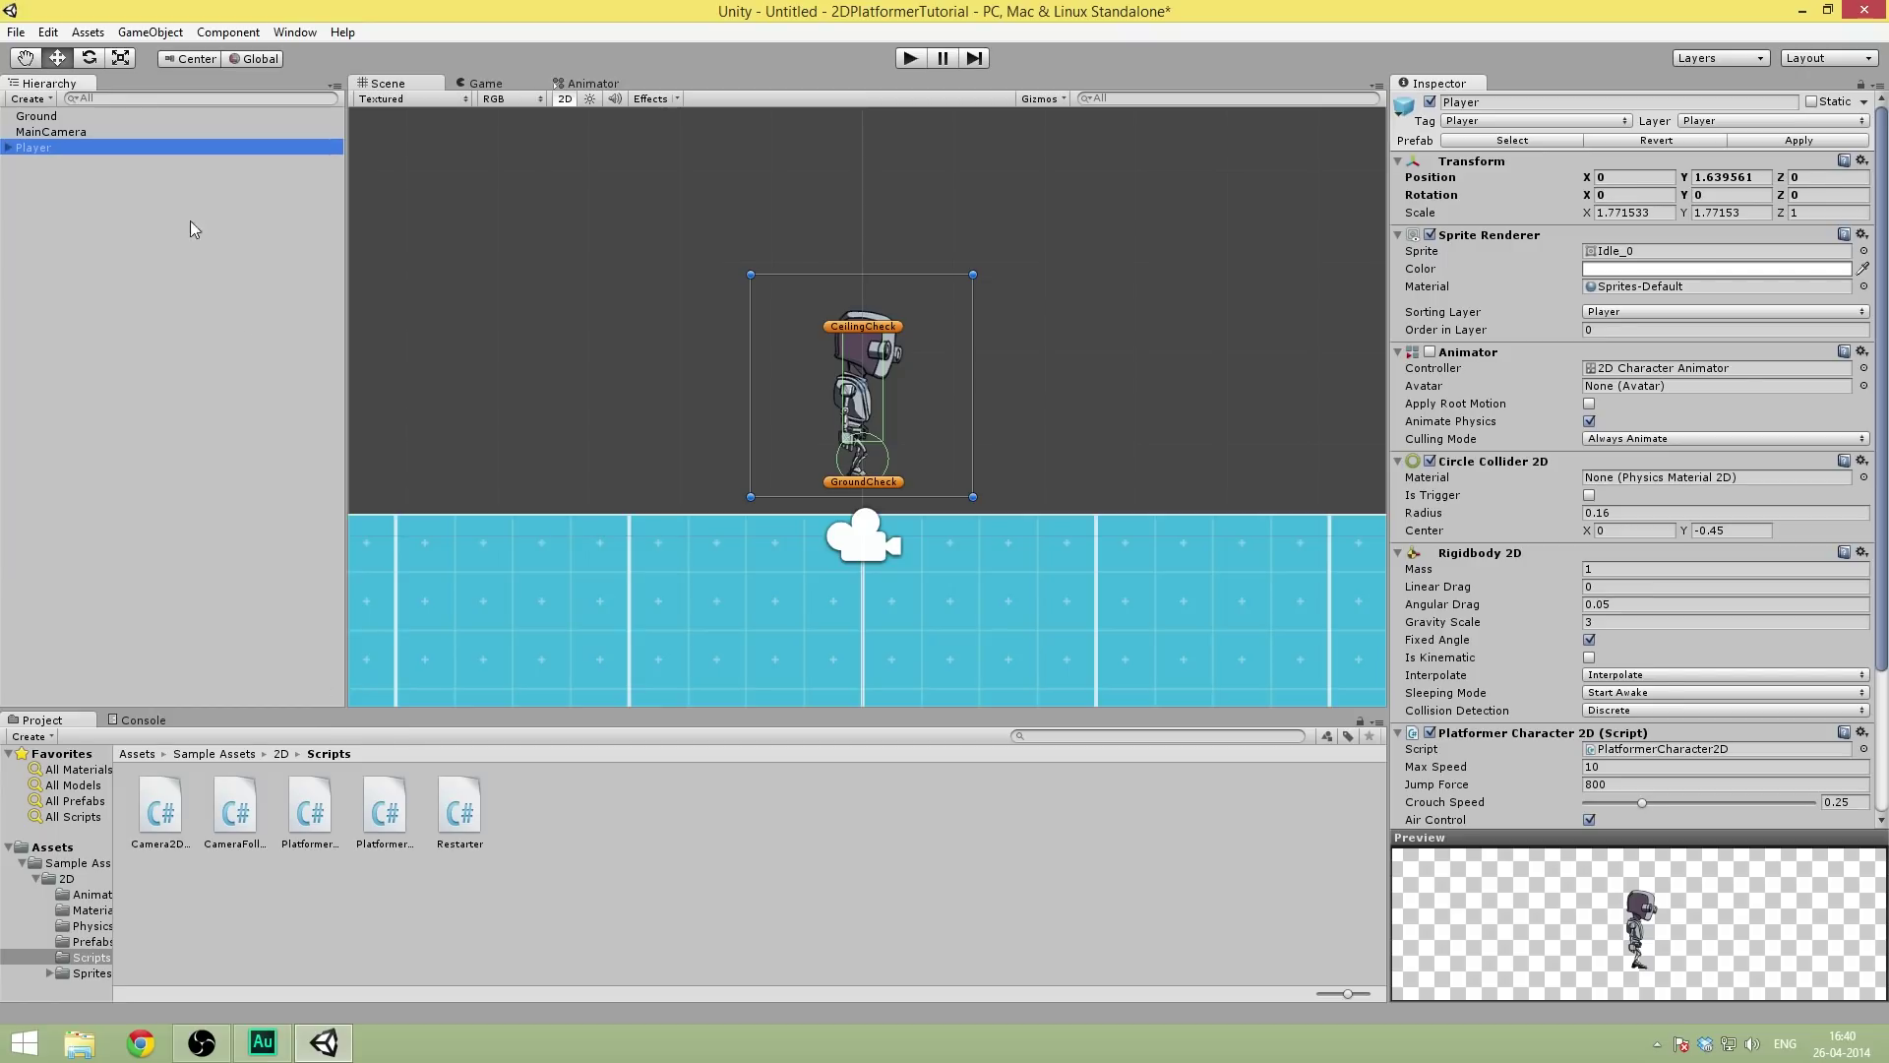
left_click(49, 132)
left_click_drag(161, 809, 1553, 678)
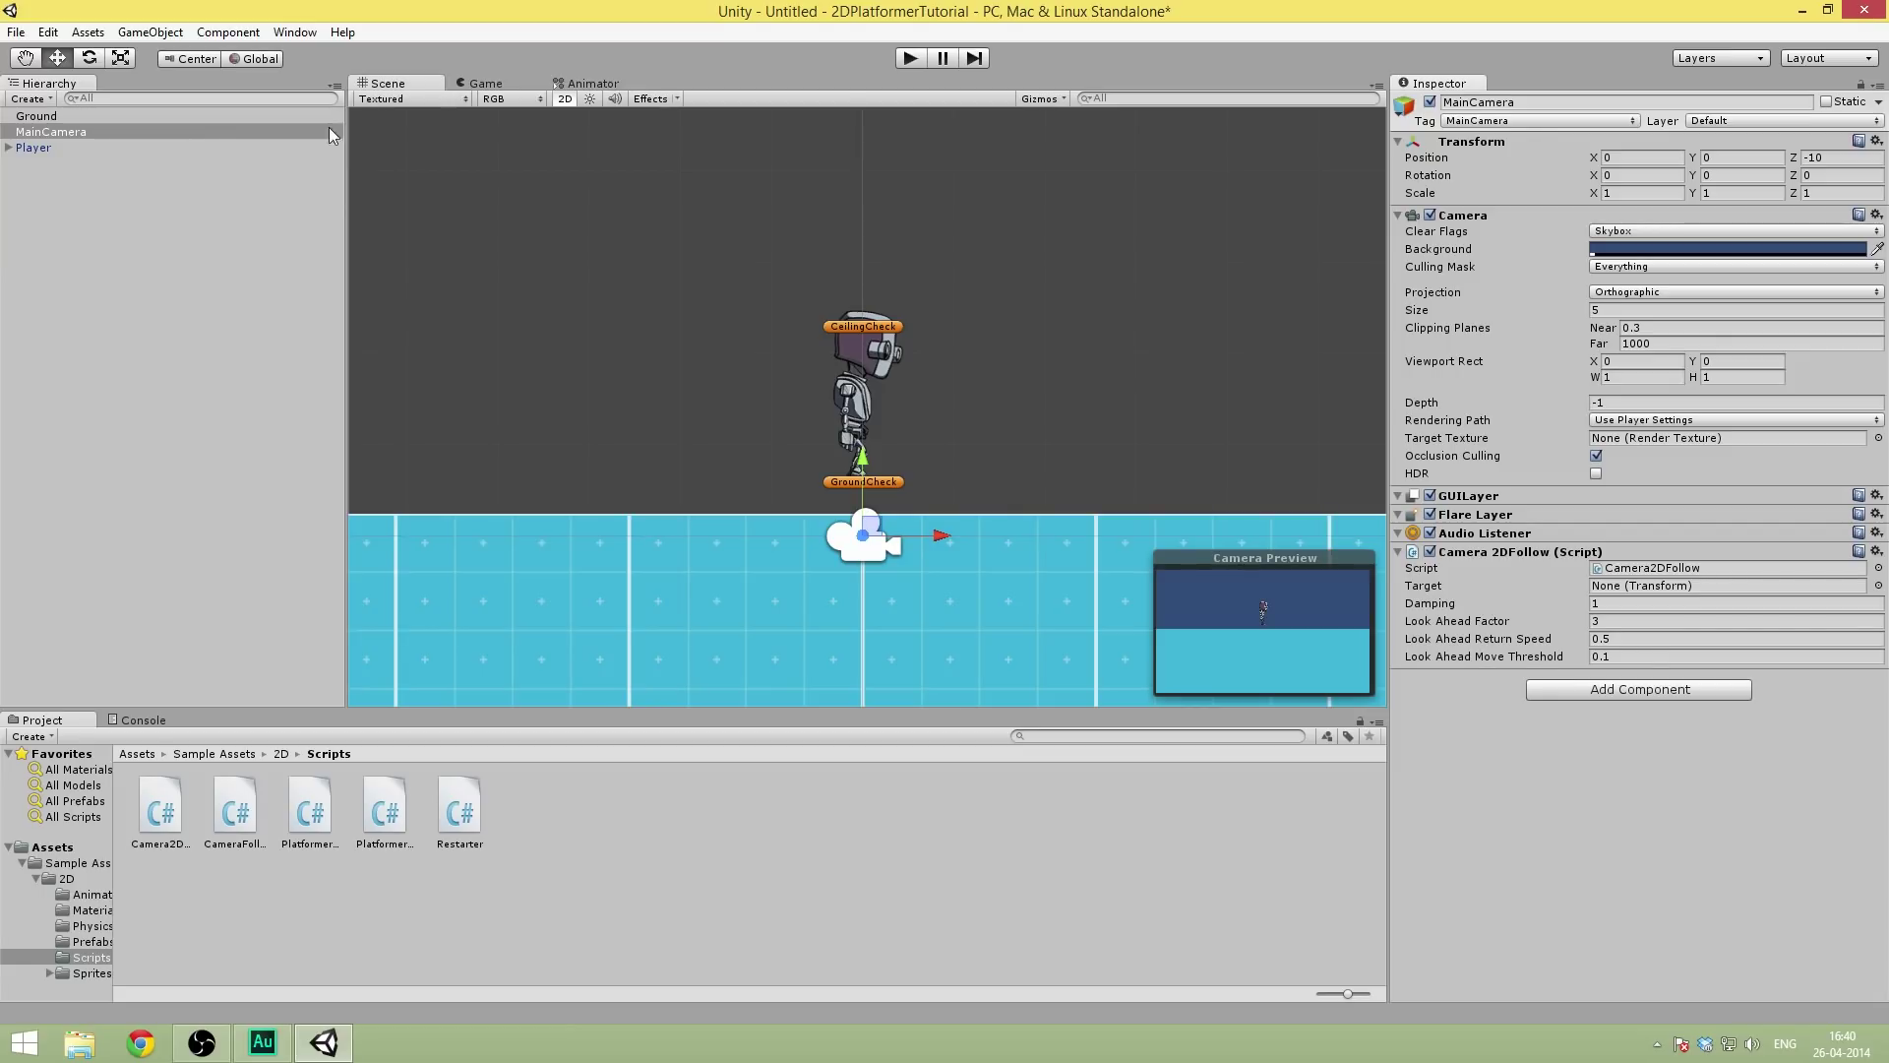
- Assign the Player as the Camera2DFollow script's target and test the game by walking both ways and jumping
left_click_drag(45, 157, 1679, 596)
left_click(909, 59)
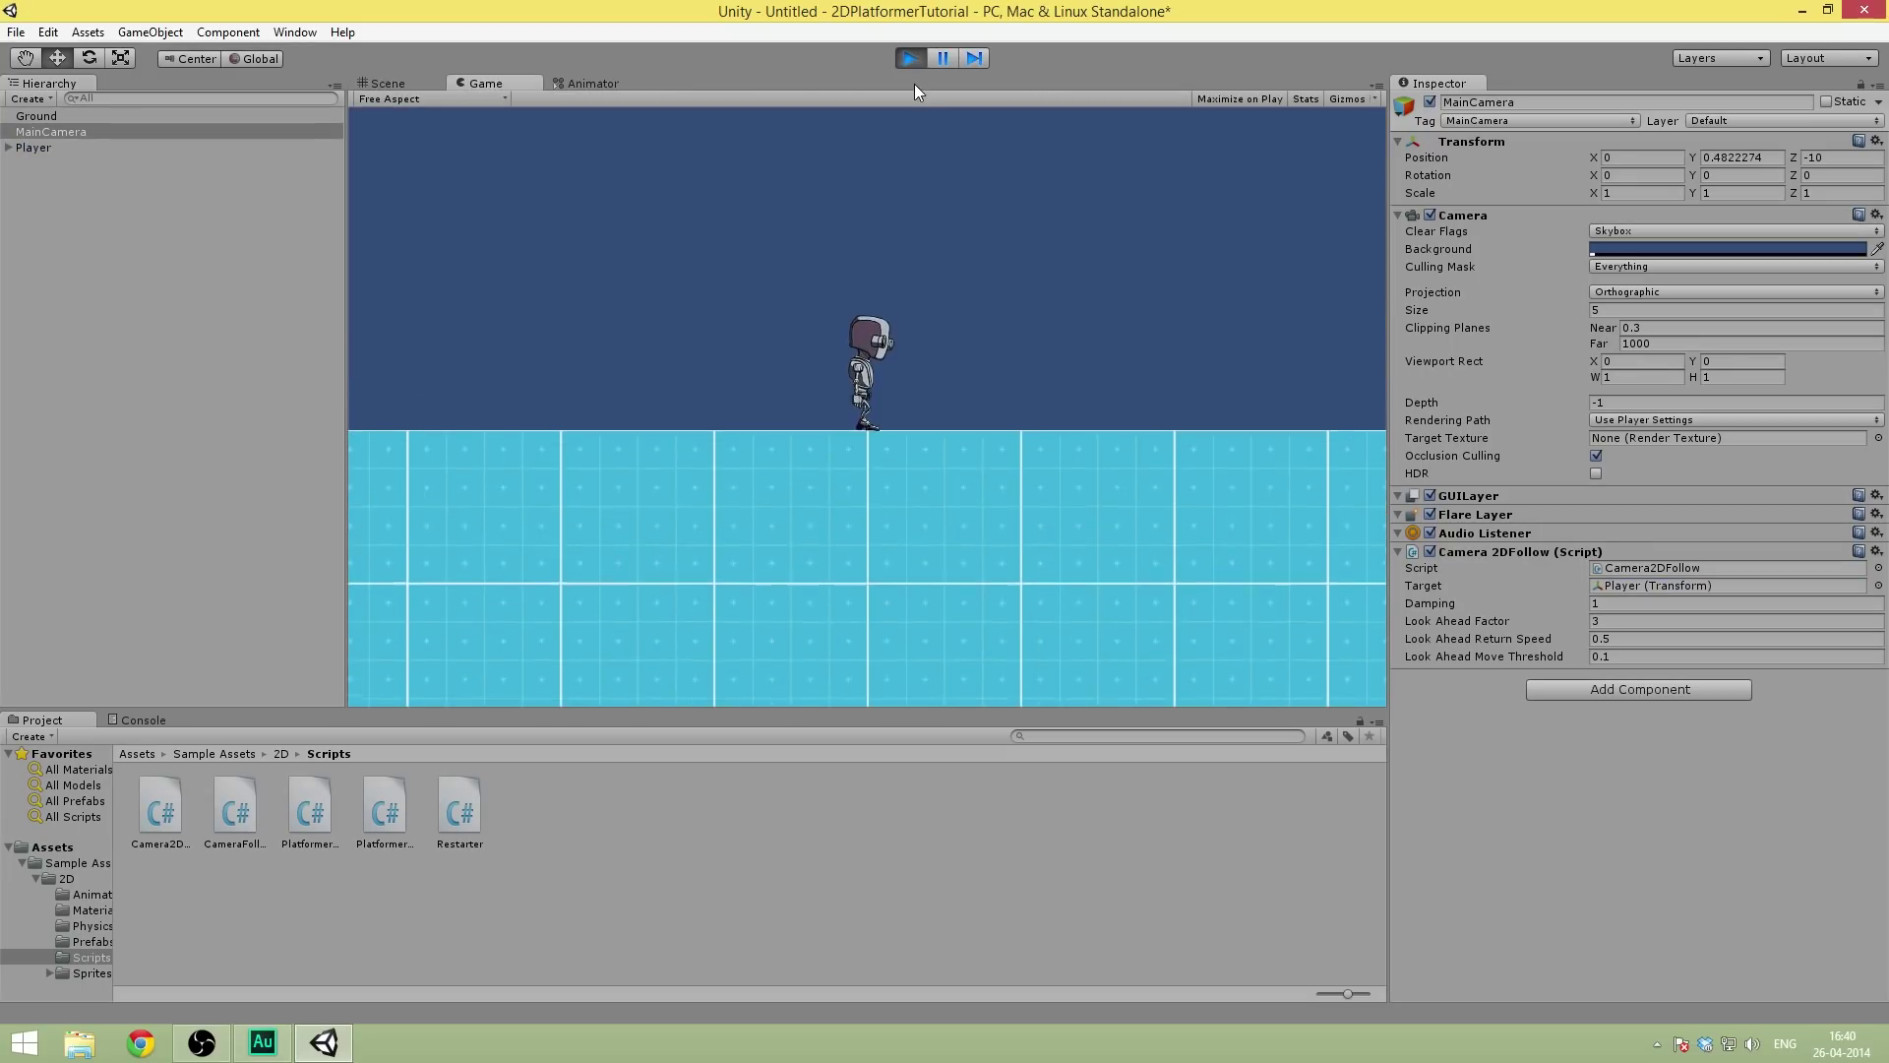
key("Left")
key("Right")
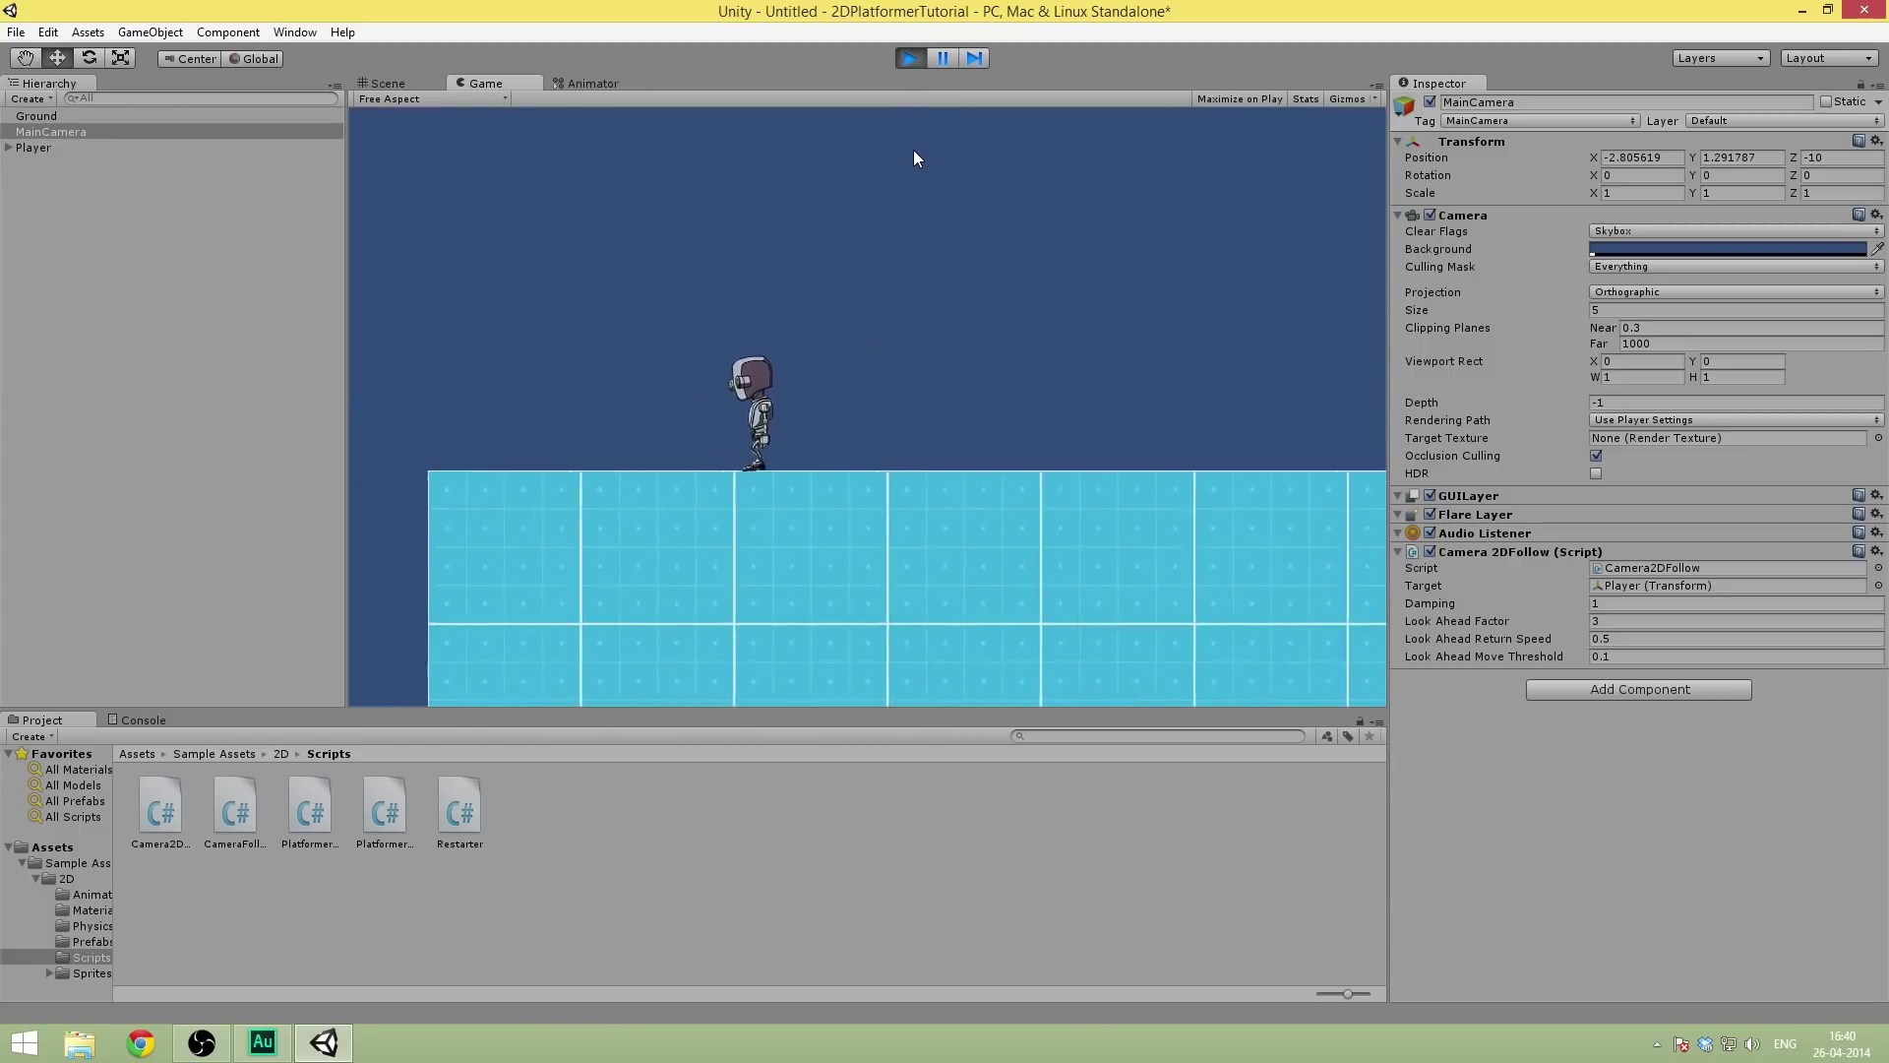
key("space")
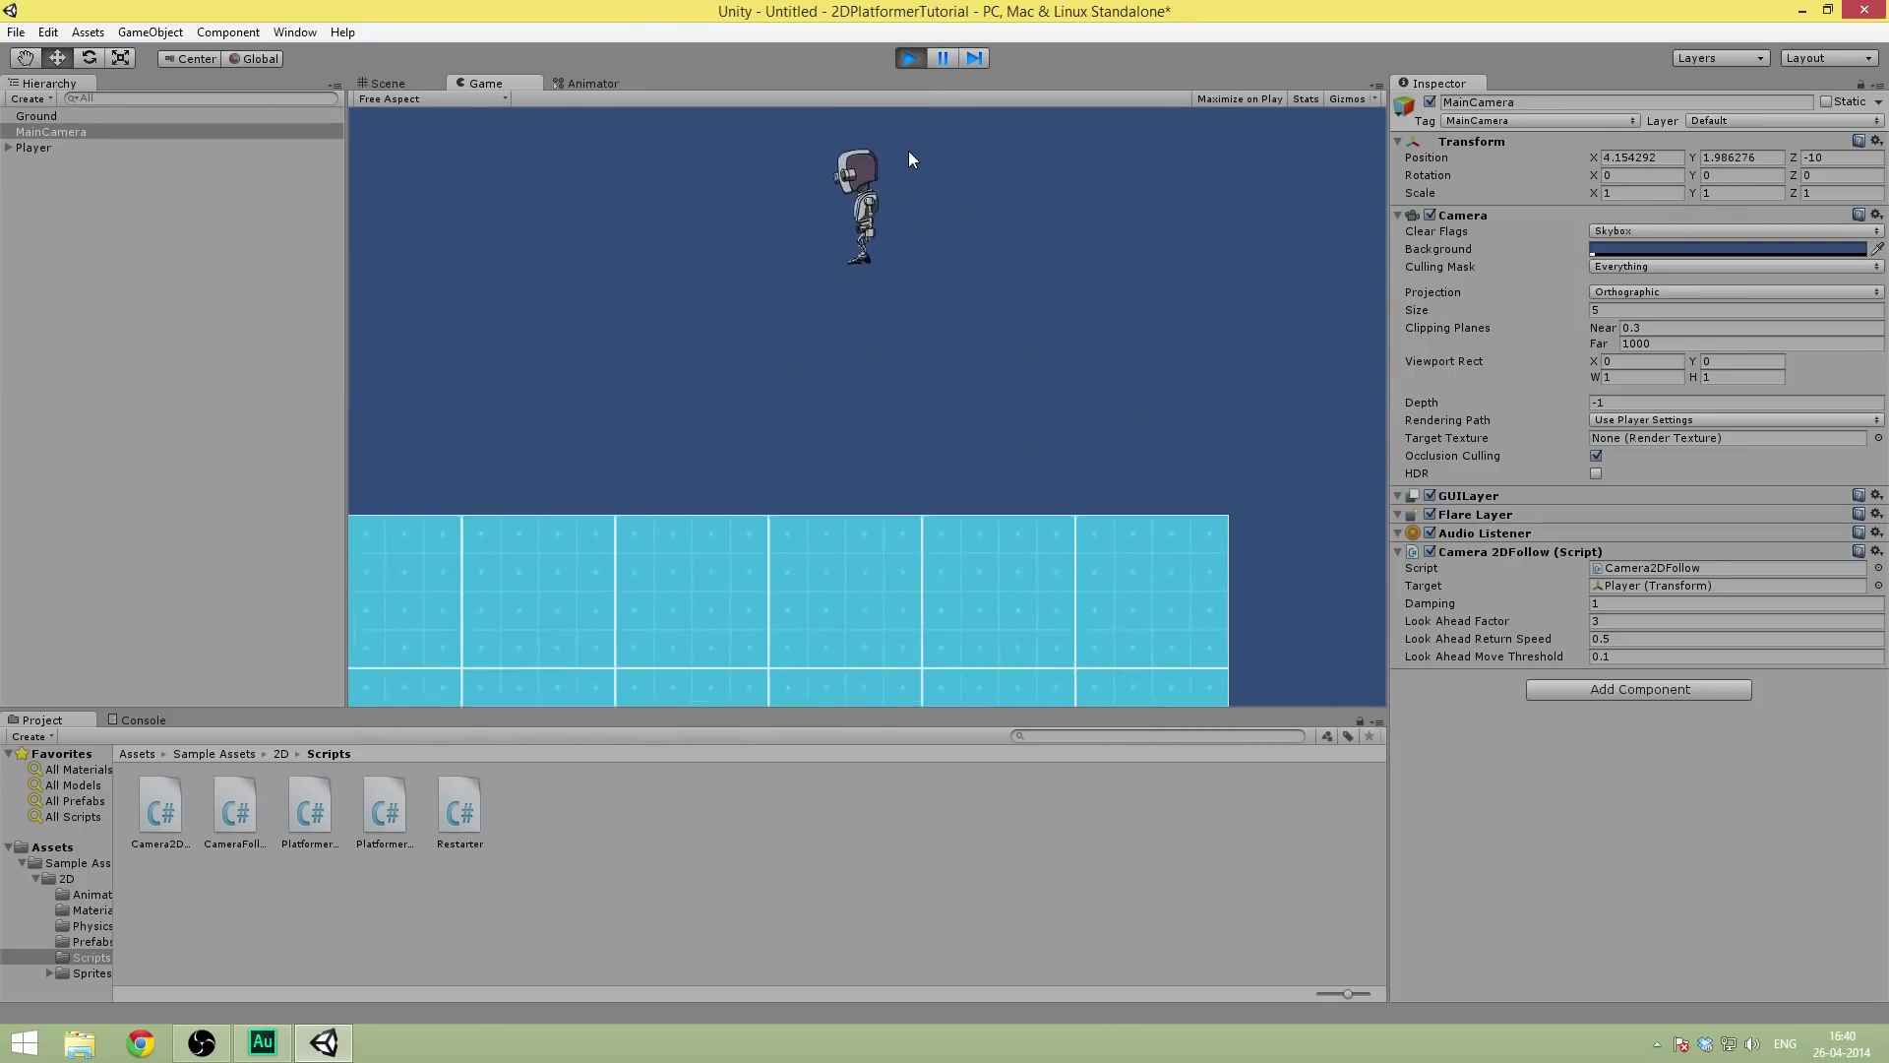
key("Left")
key("Left")
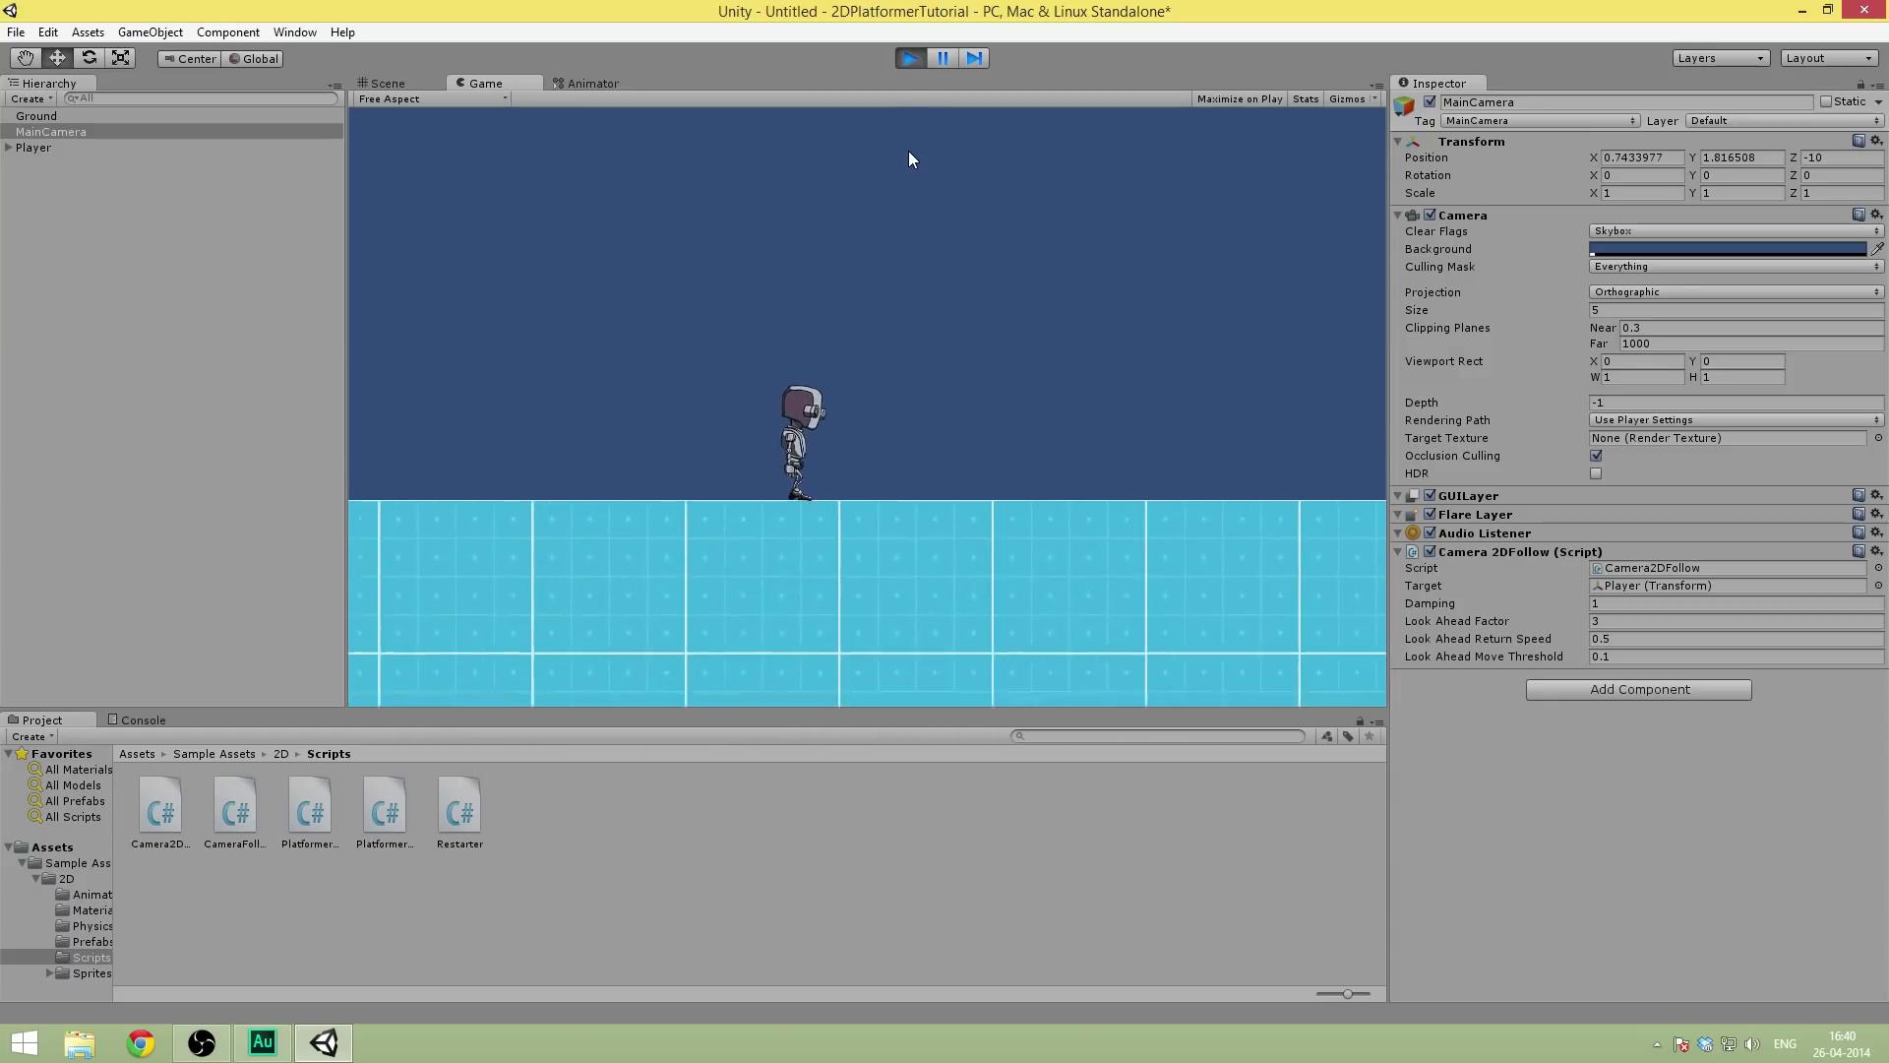
key("Right")
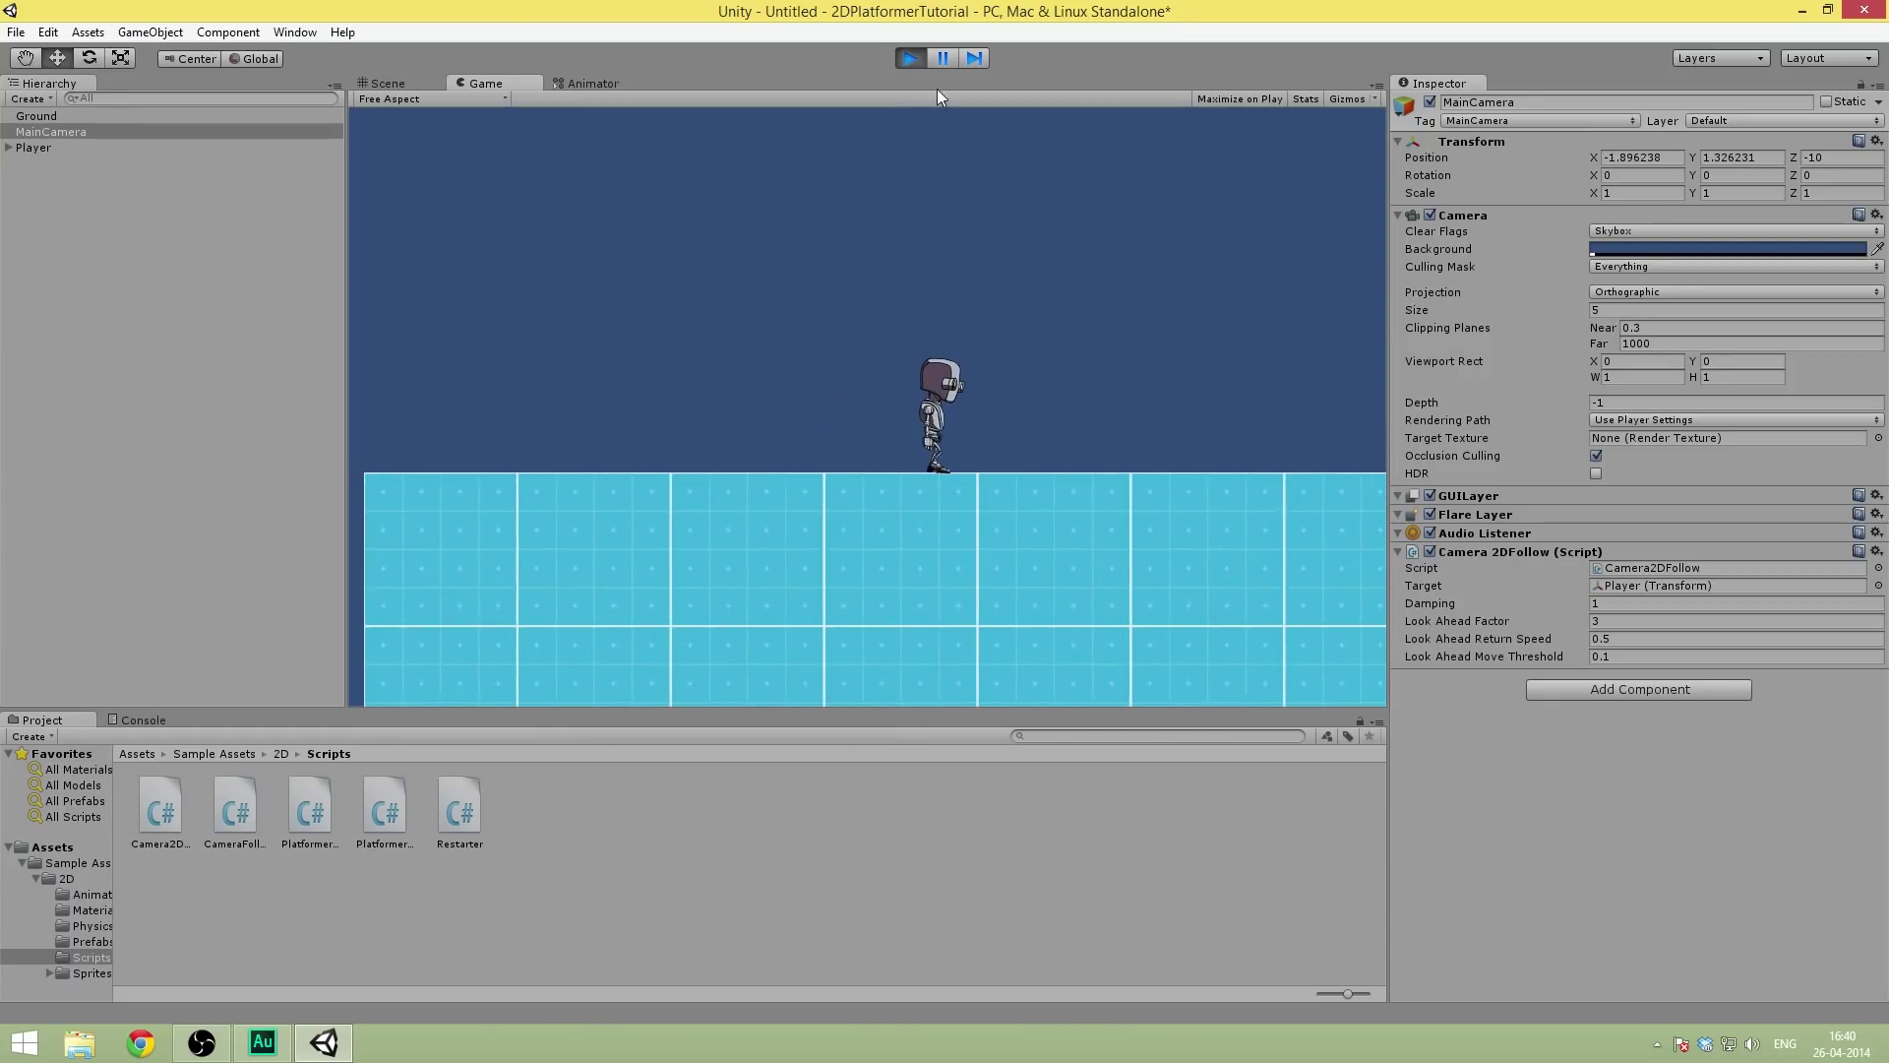
left_click(910, 58)
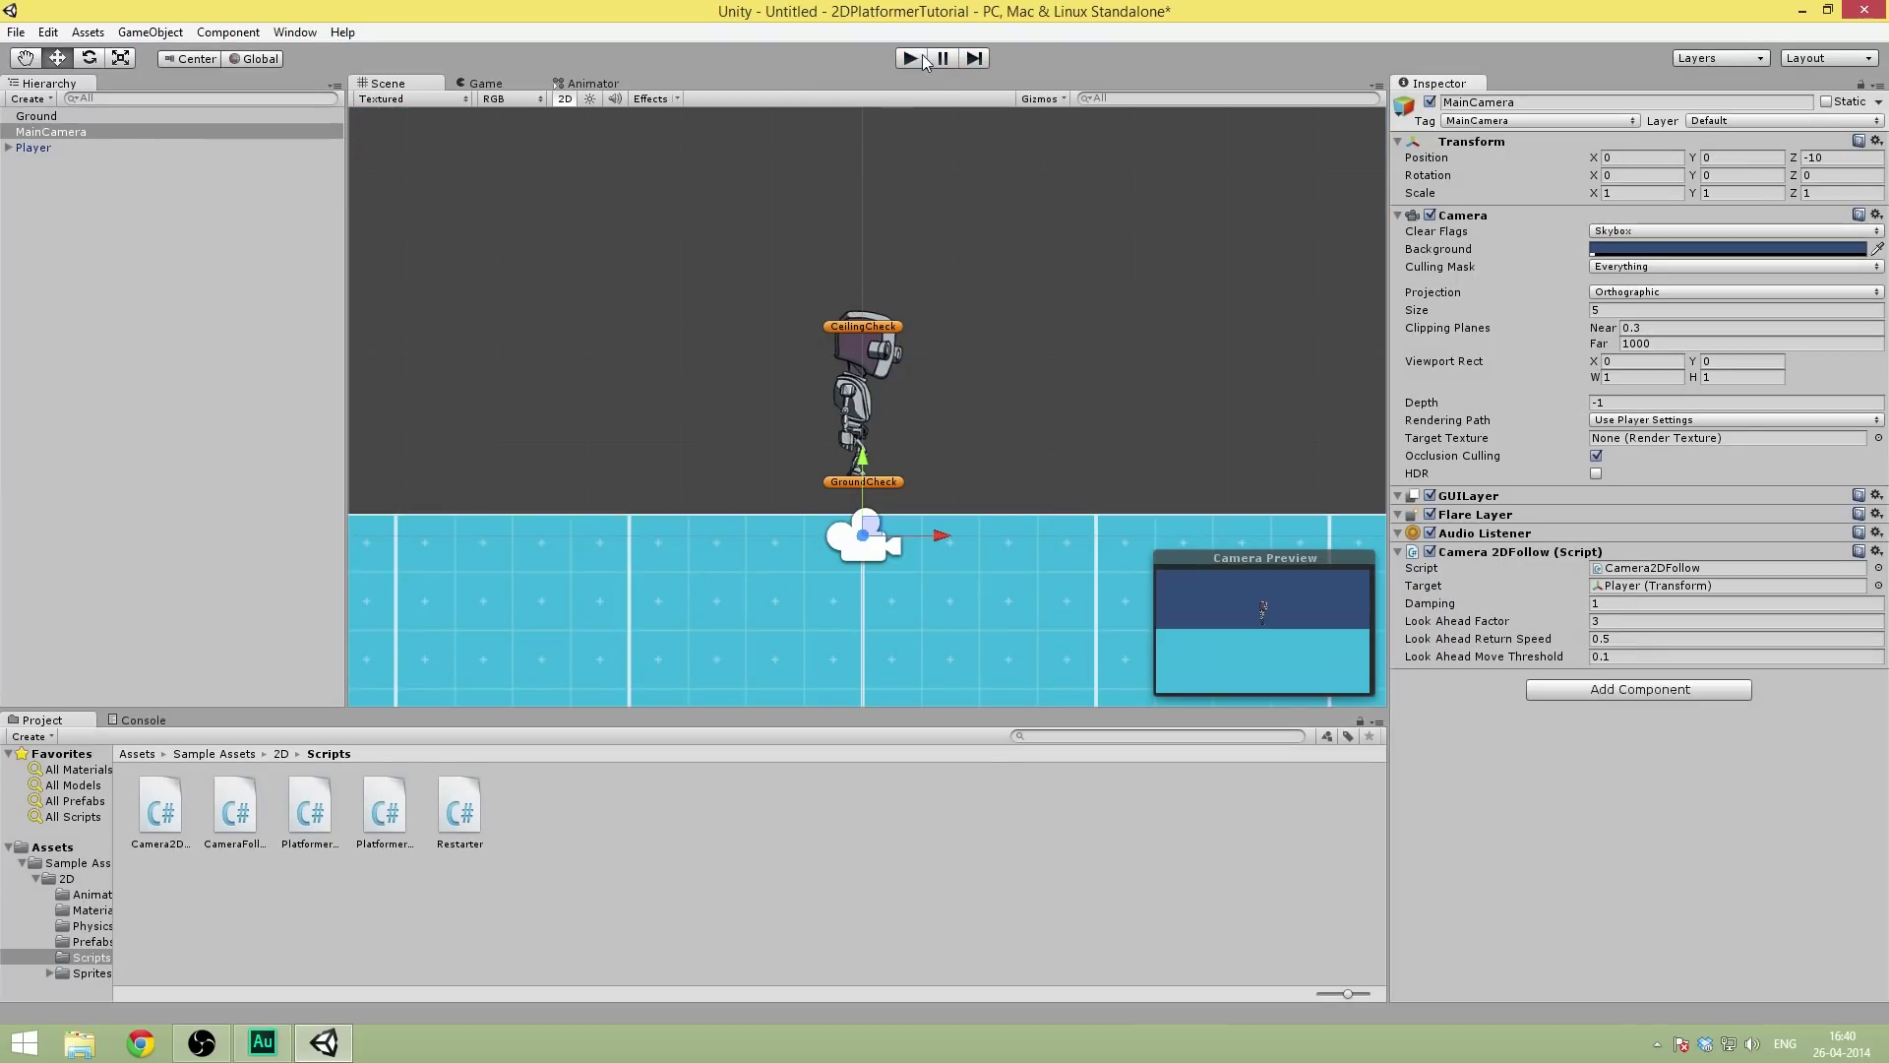
left_click(923, 57)
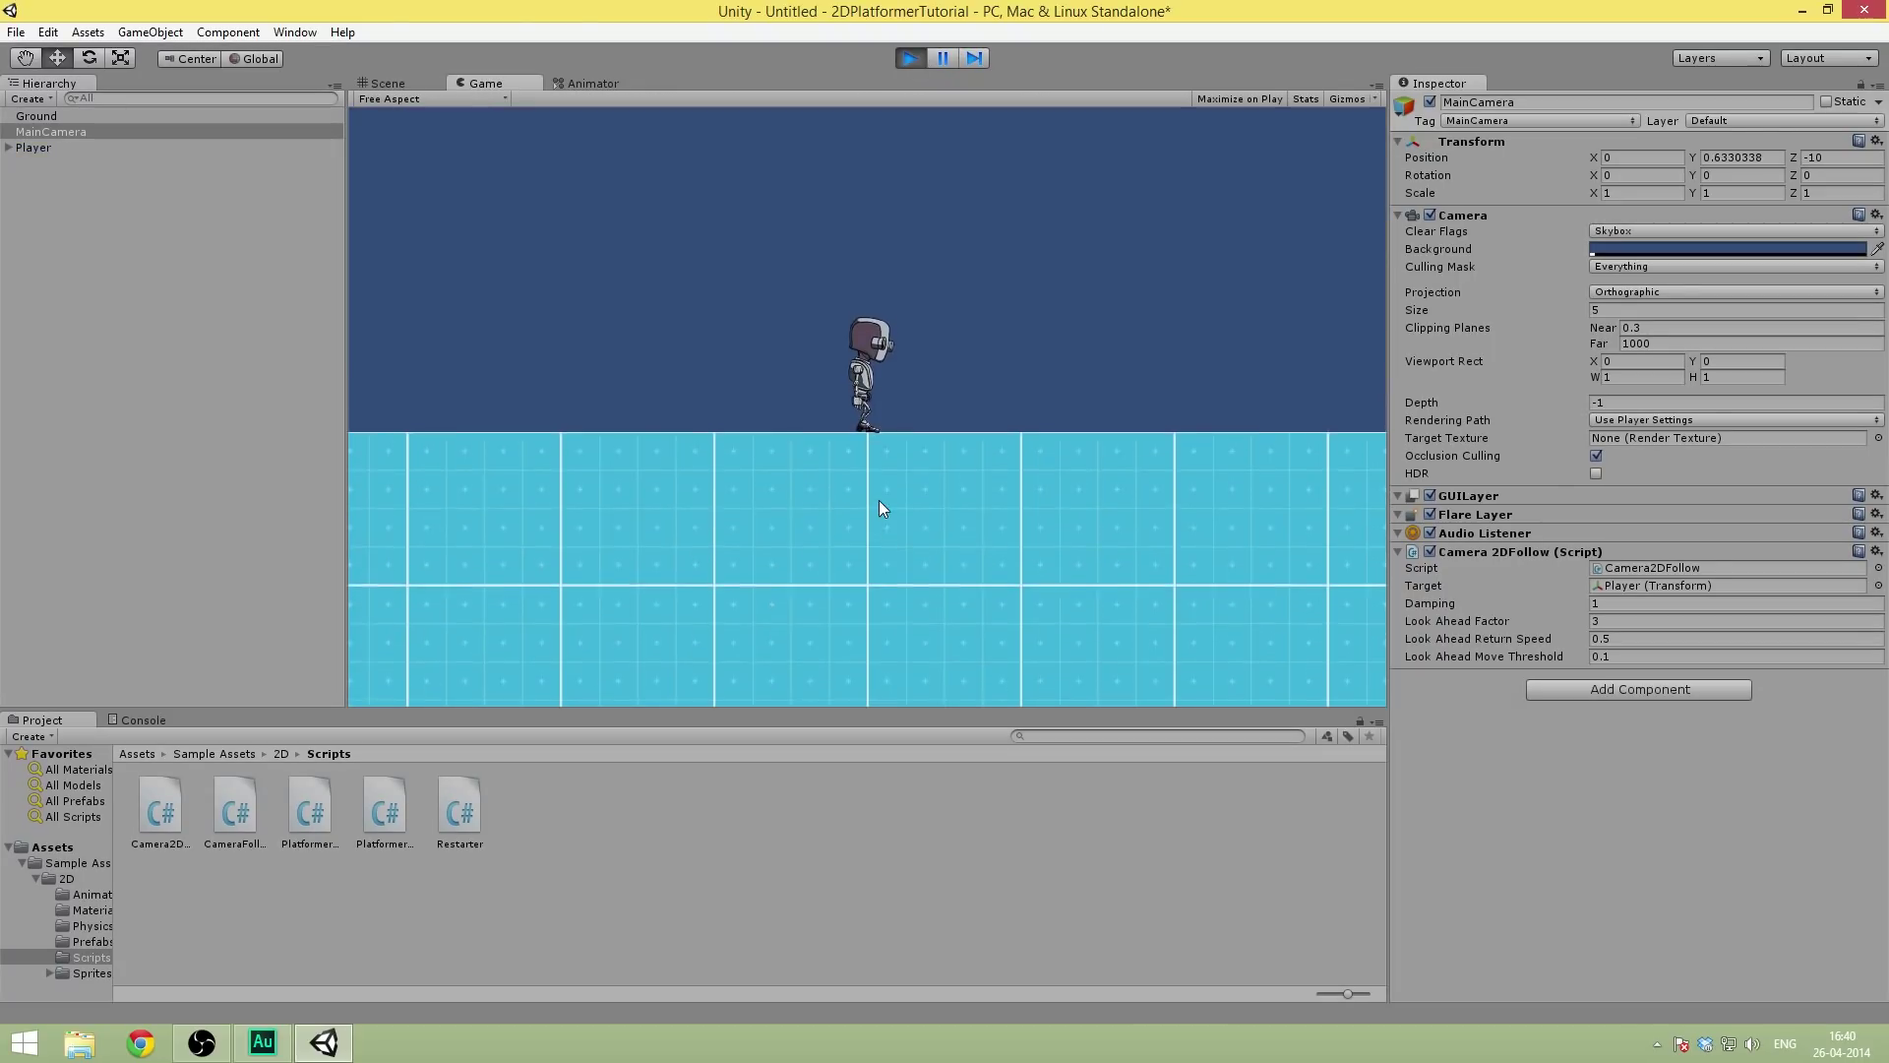
left_click(910, 58)
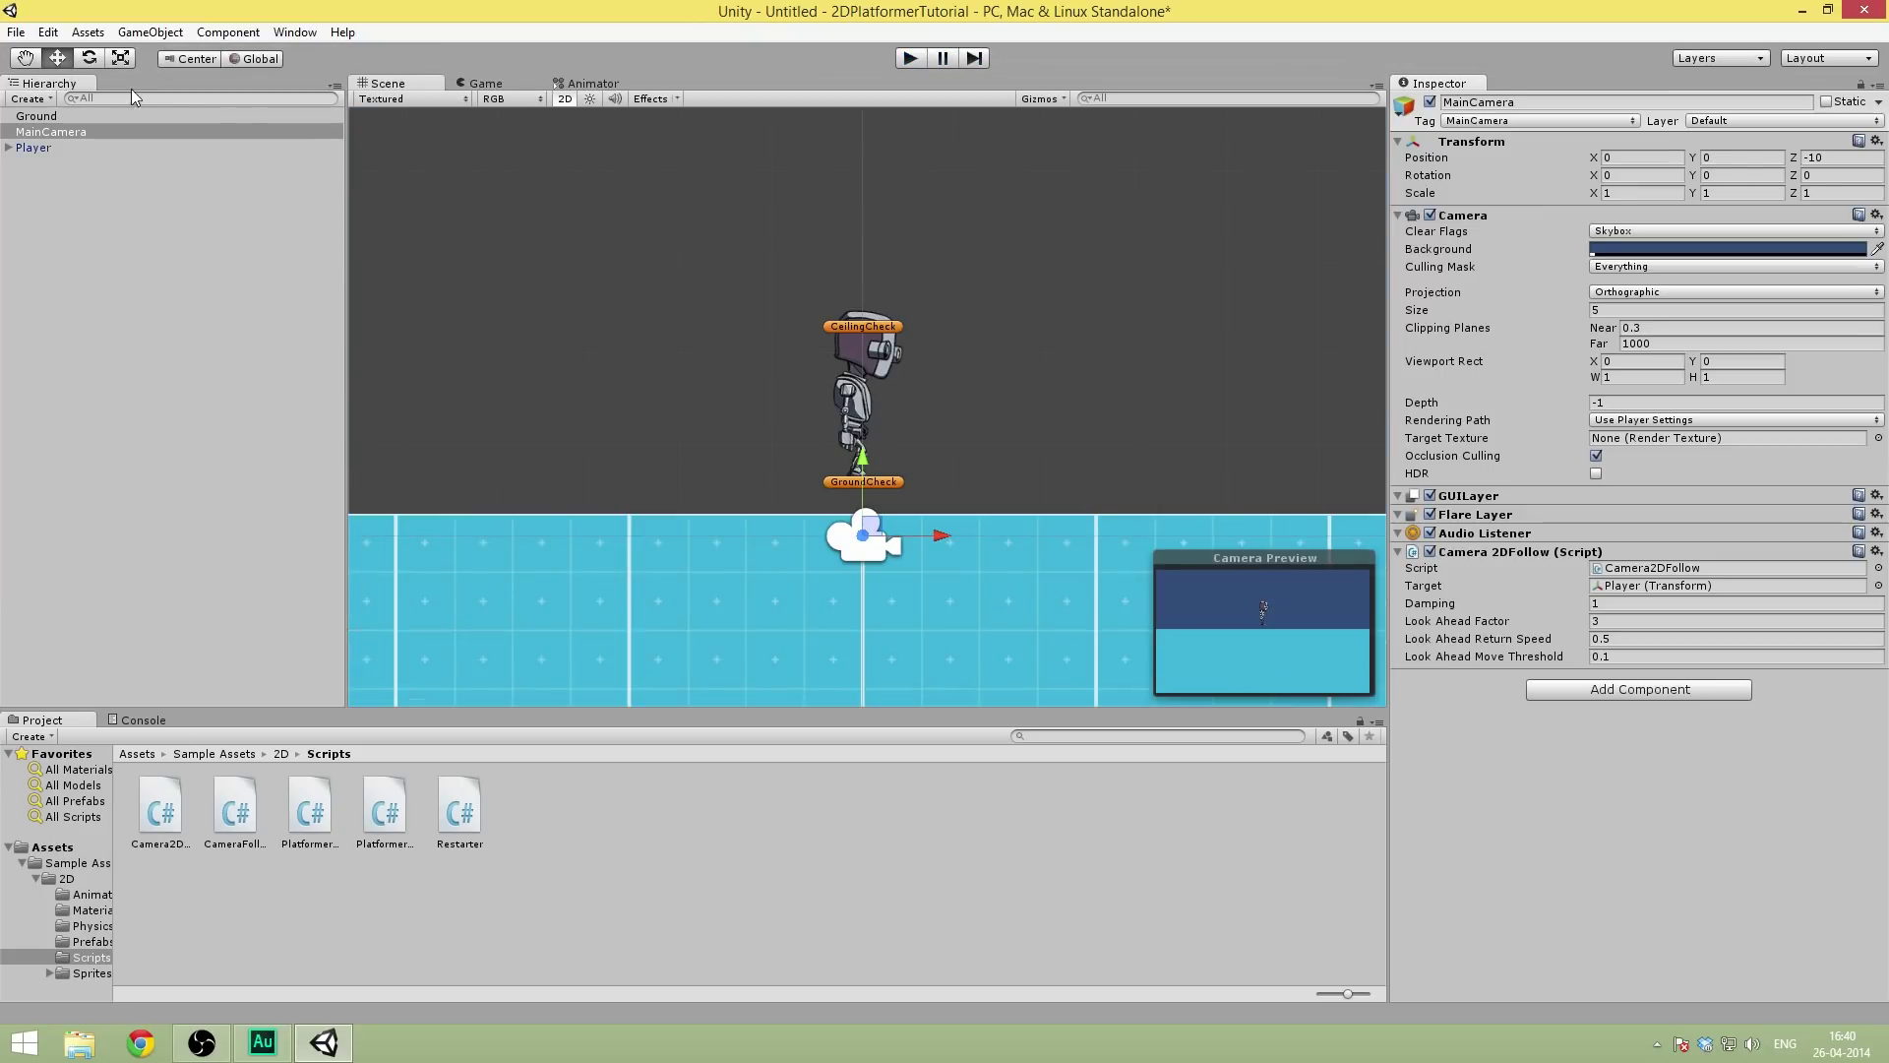
- Set the Player's Y position to 1.5
left_click(73, 150)
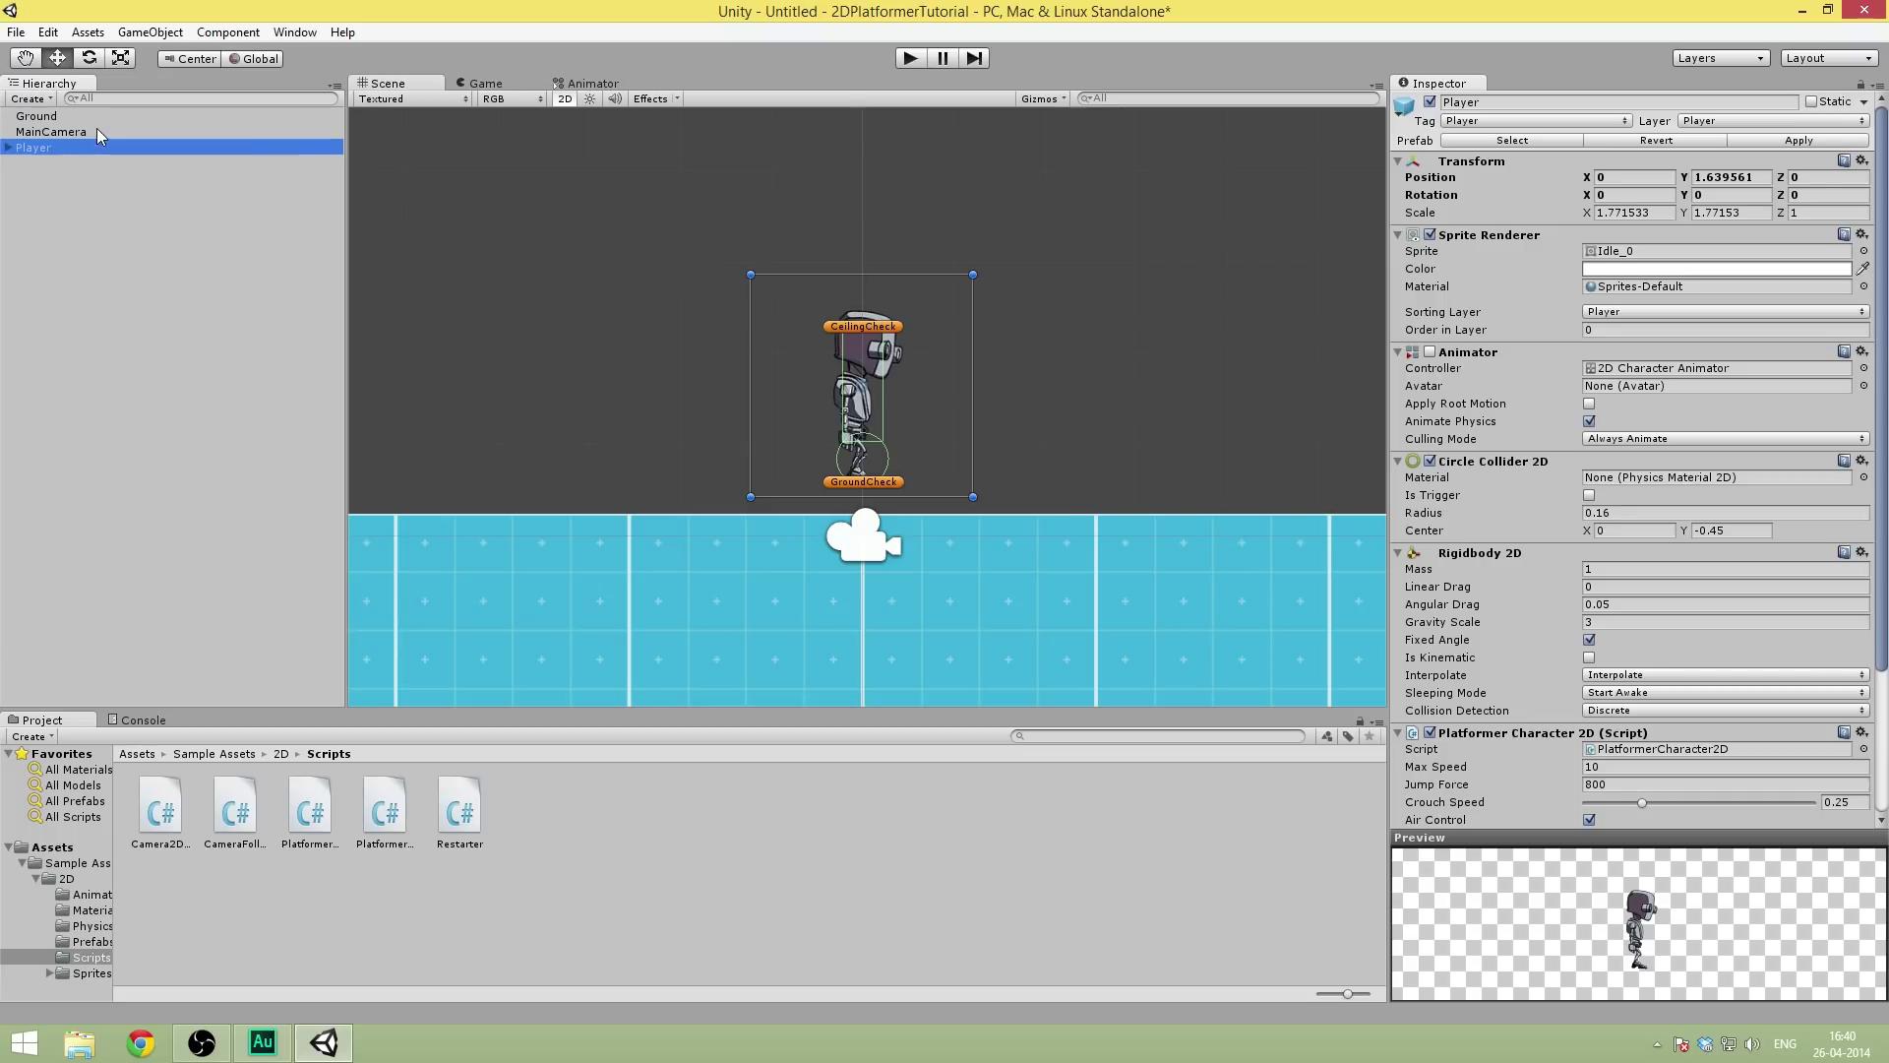
left_click(1732, 178)
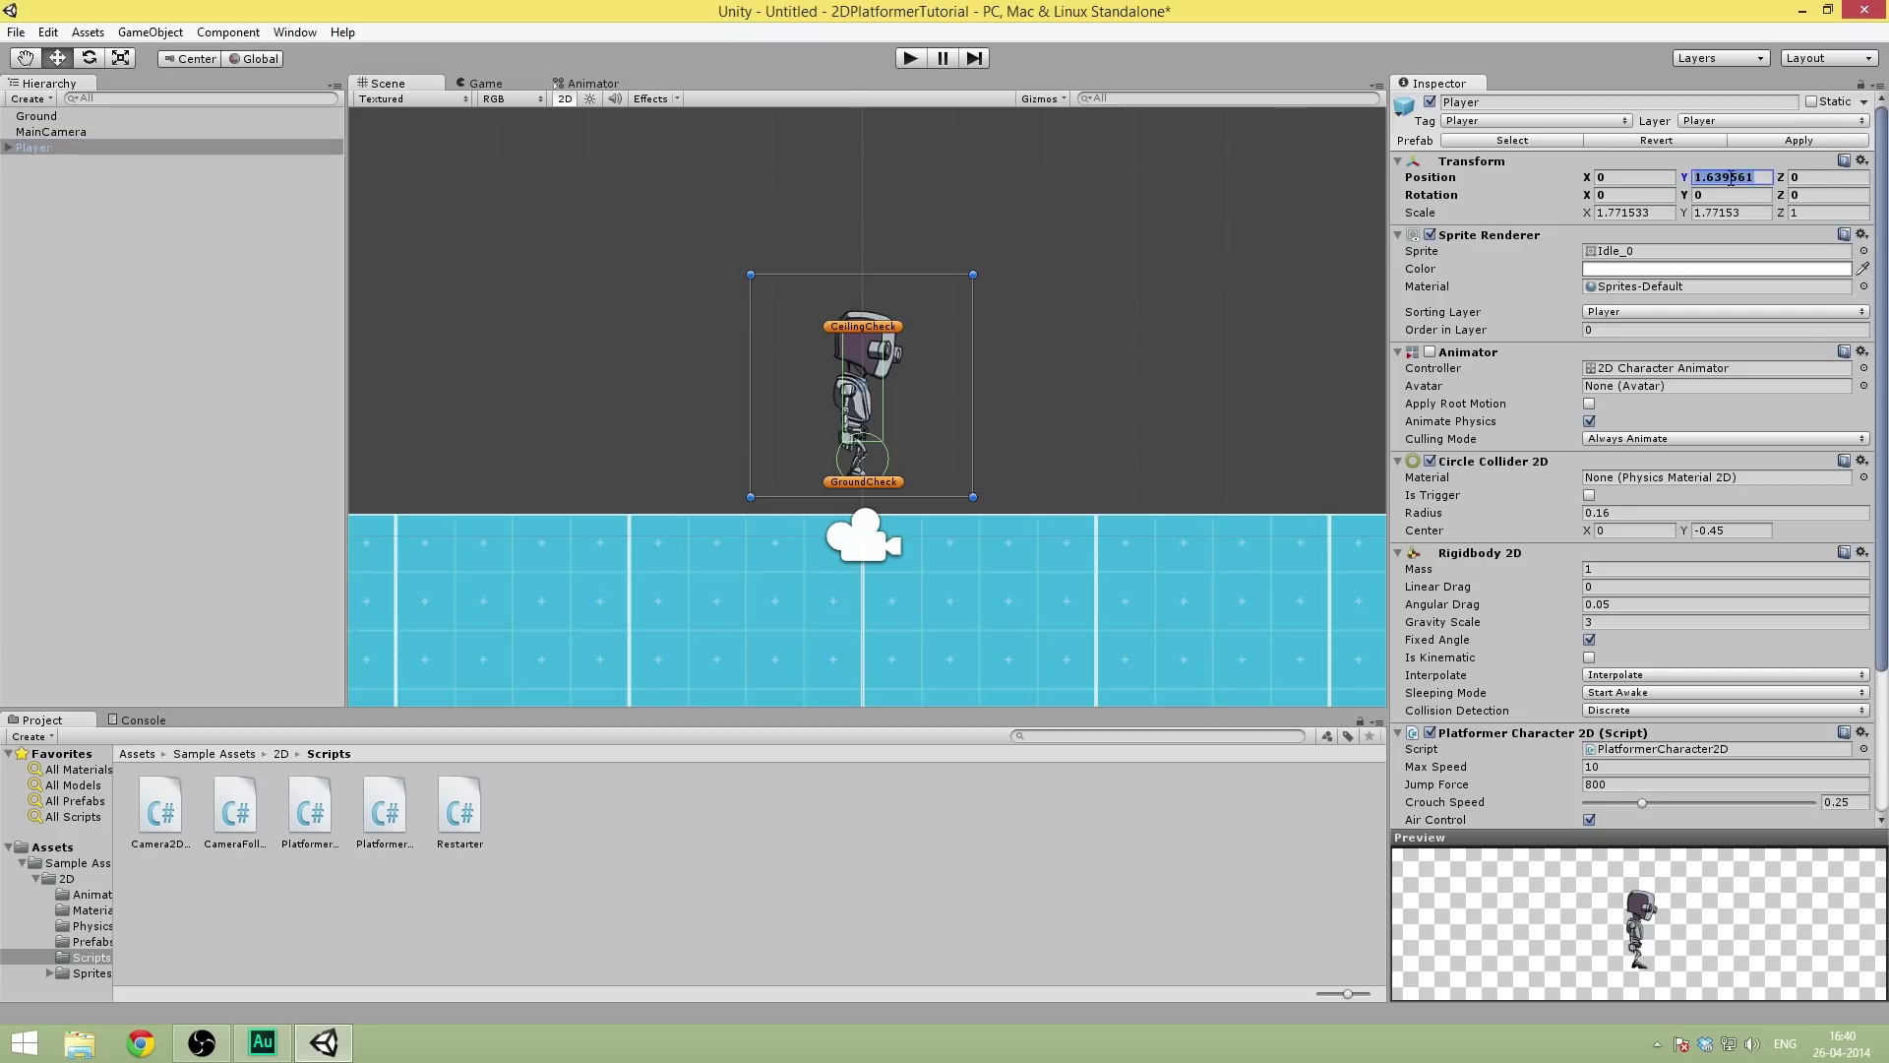
type("1.5")
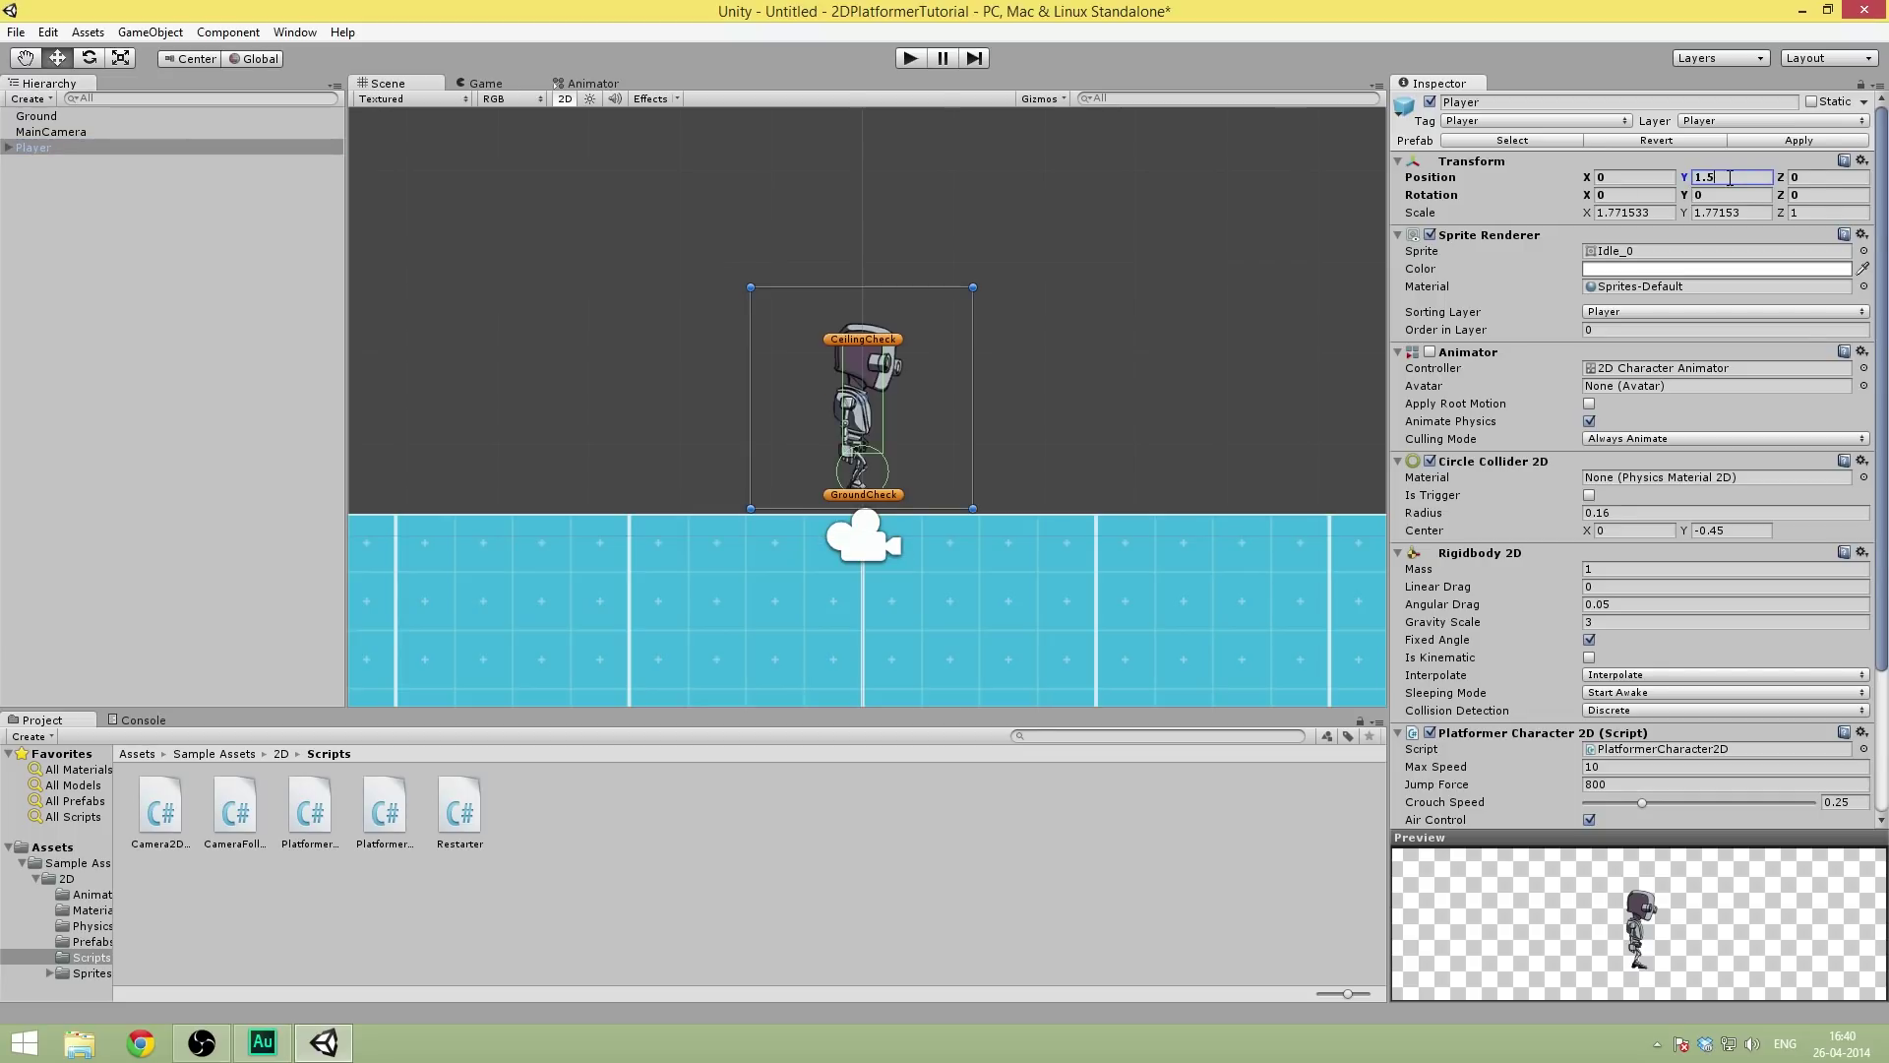
key("Return")
- Set MainCamera's Y position to 1.5 and briefly run the game to check the camera's starting view
left_click(94, 132)
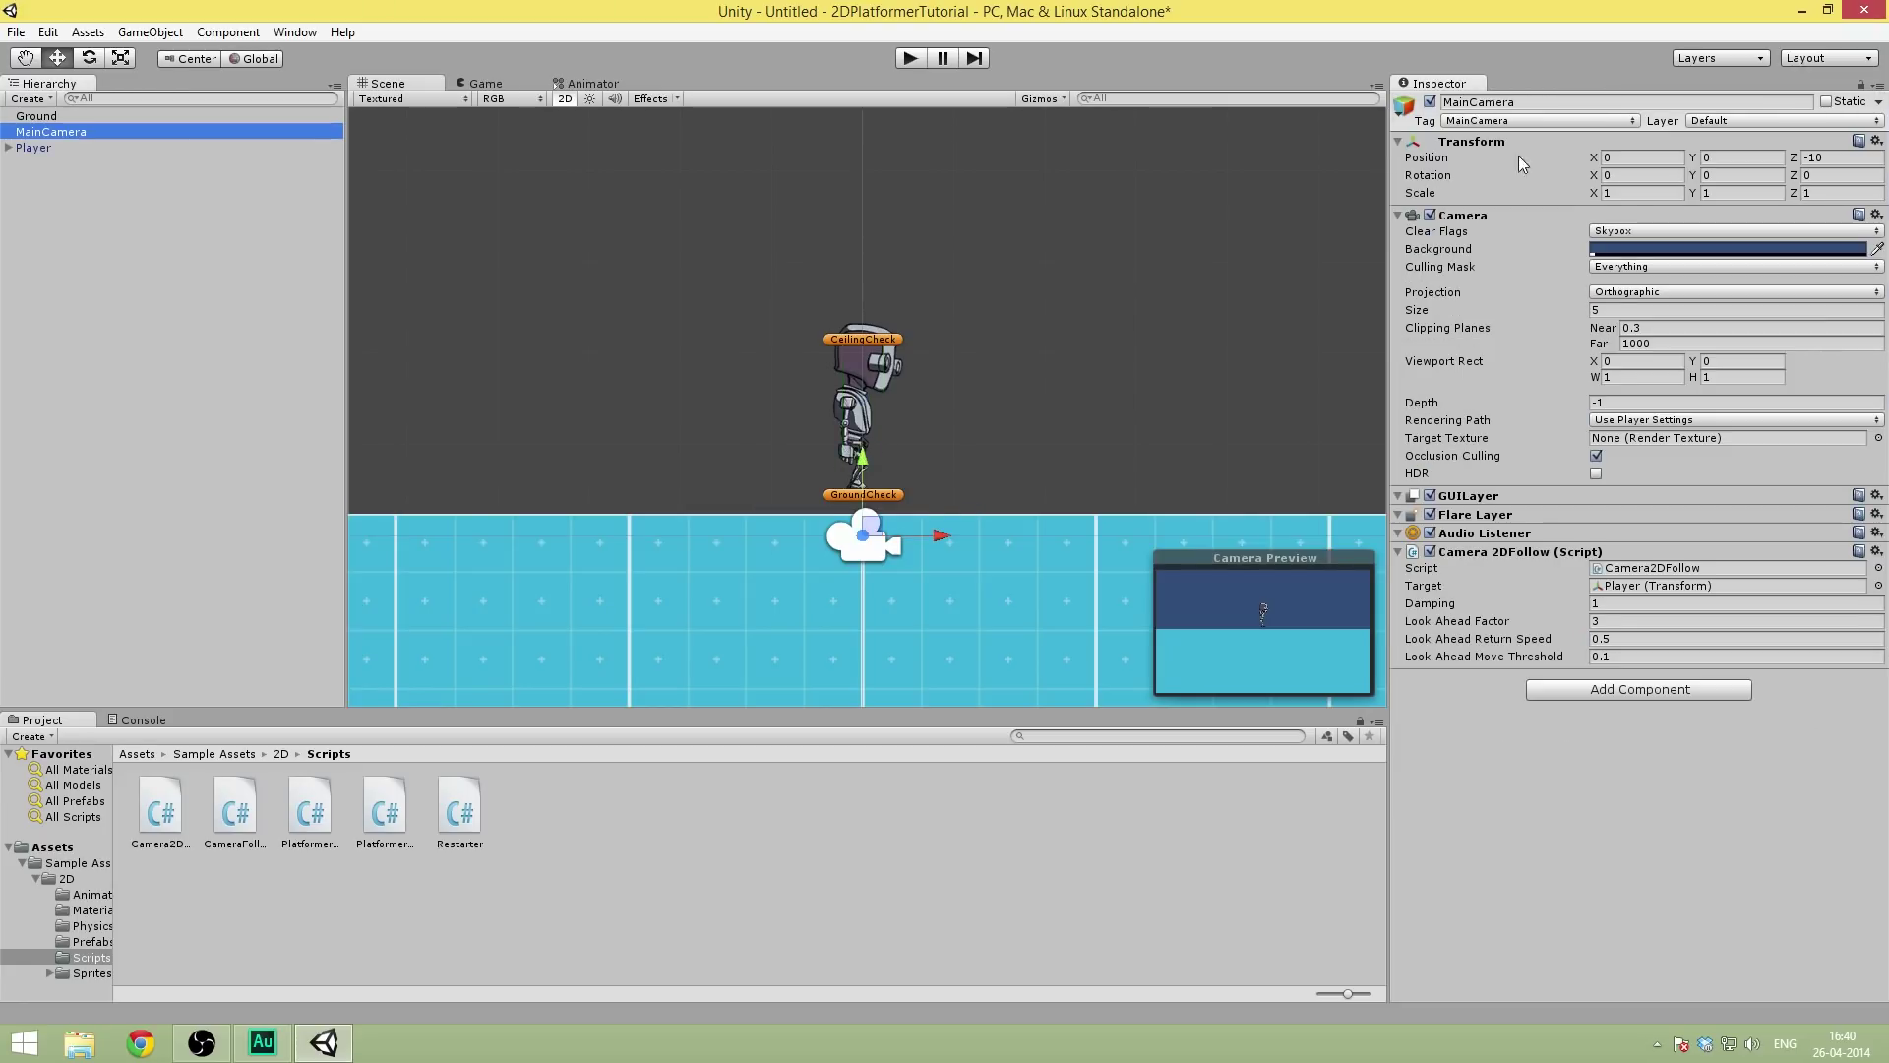
left_click(1750, 159)
type("1.5")
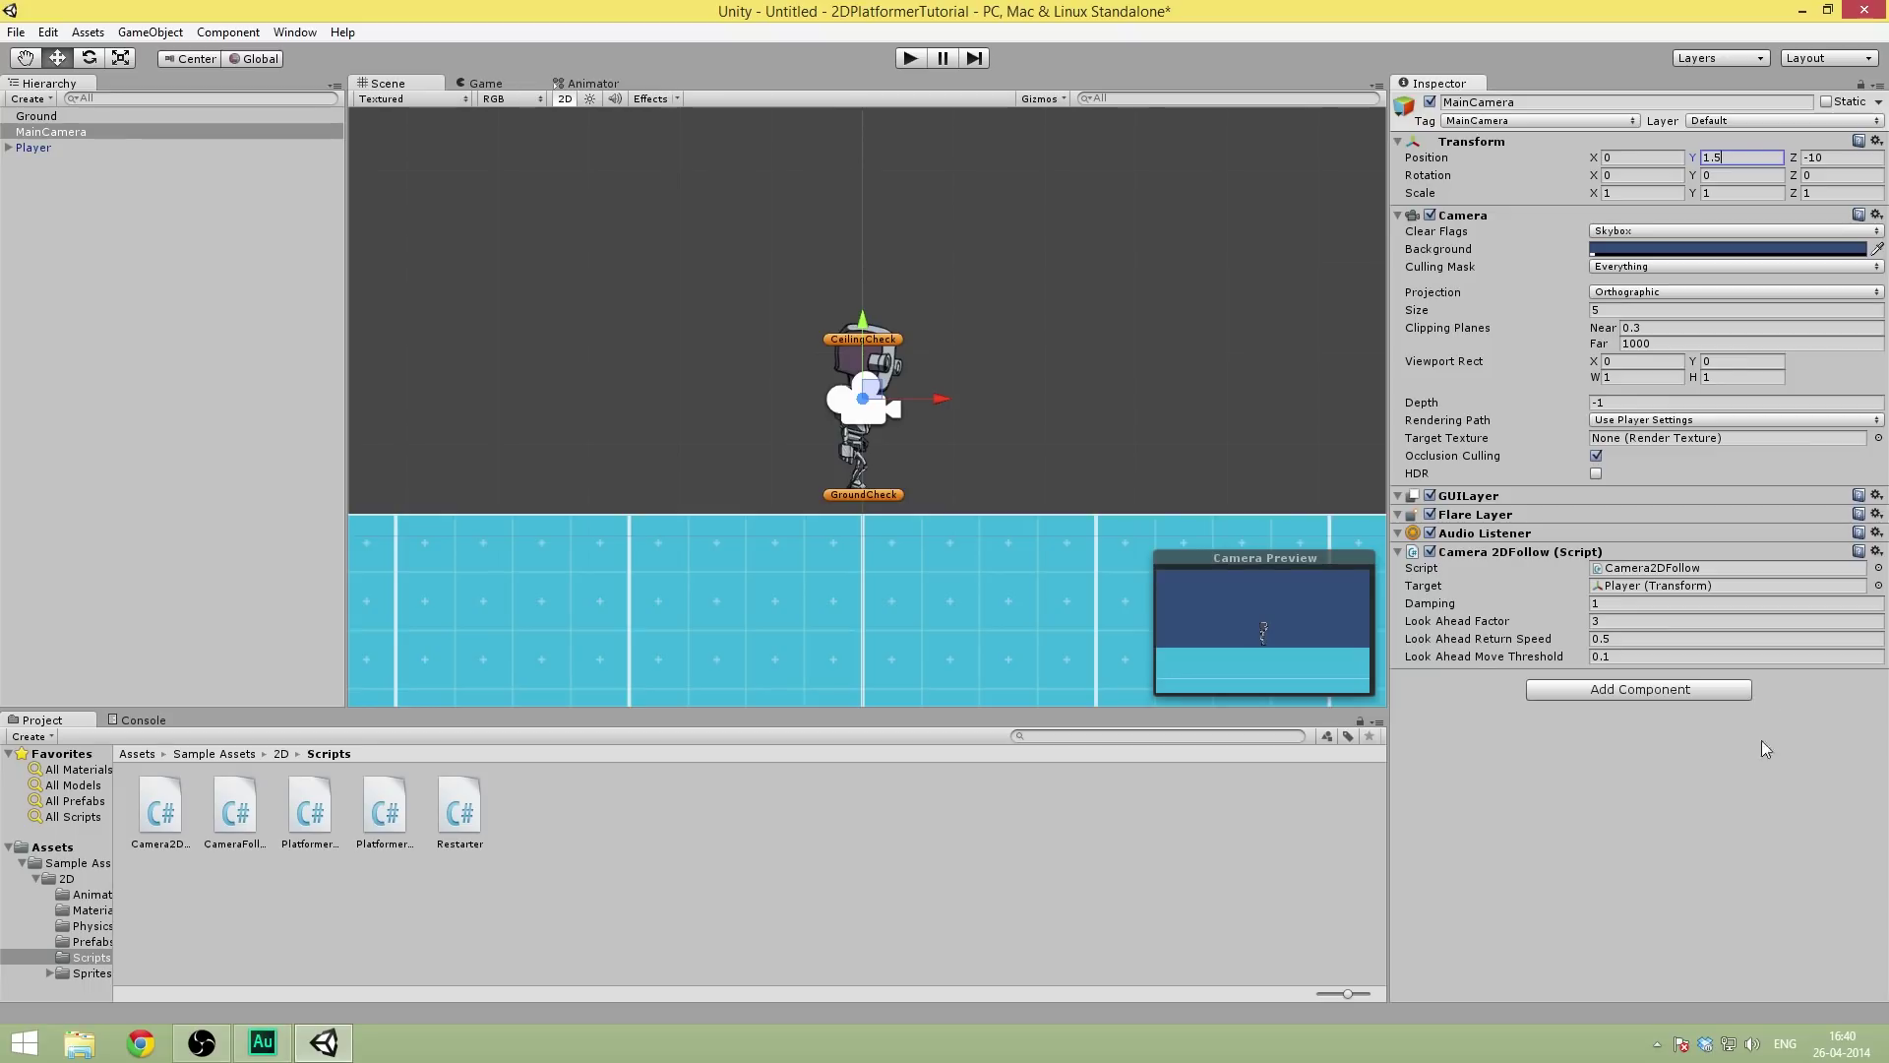
key("Return")
left_click(899, 59)
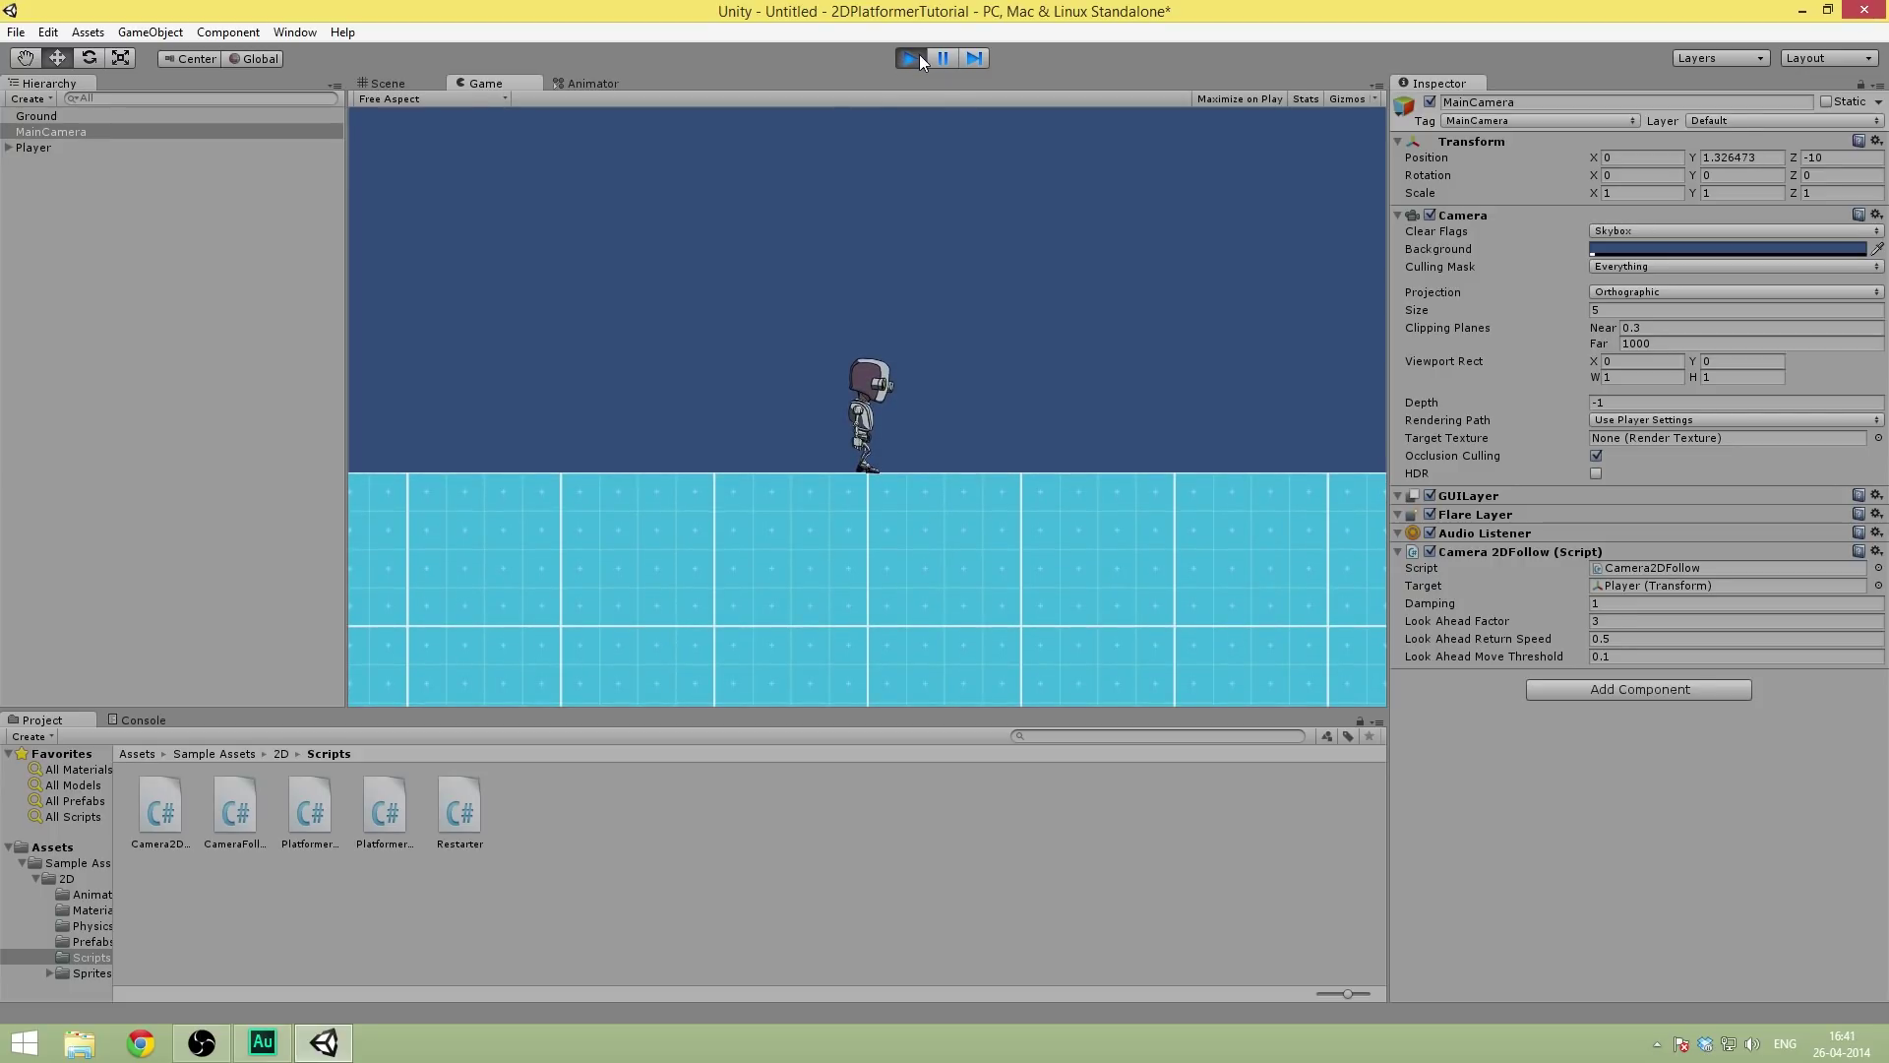
left_click(919, 55)
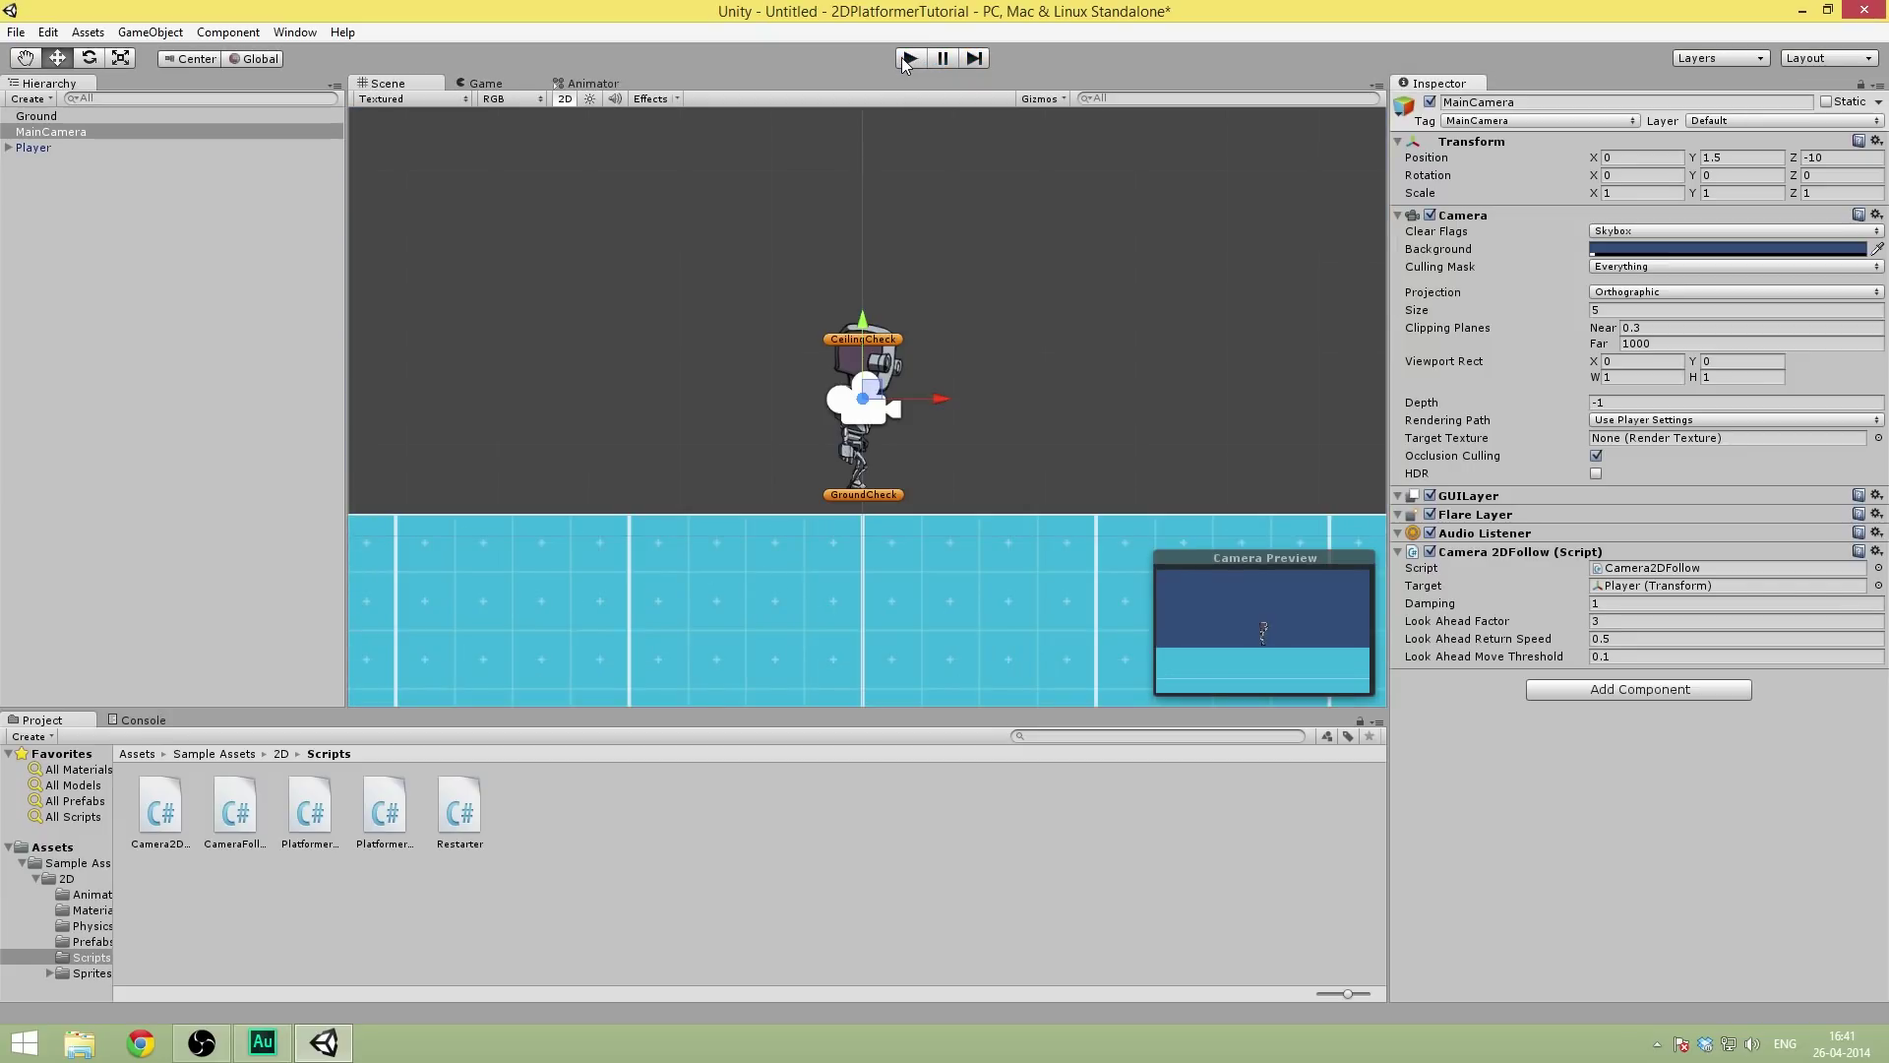
- Set the Damping of MainCamera's Camera2DFollow script to 0.3
left_click(1645, 611)
type("0.3")
left_click(1636, 622)
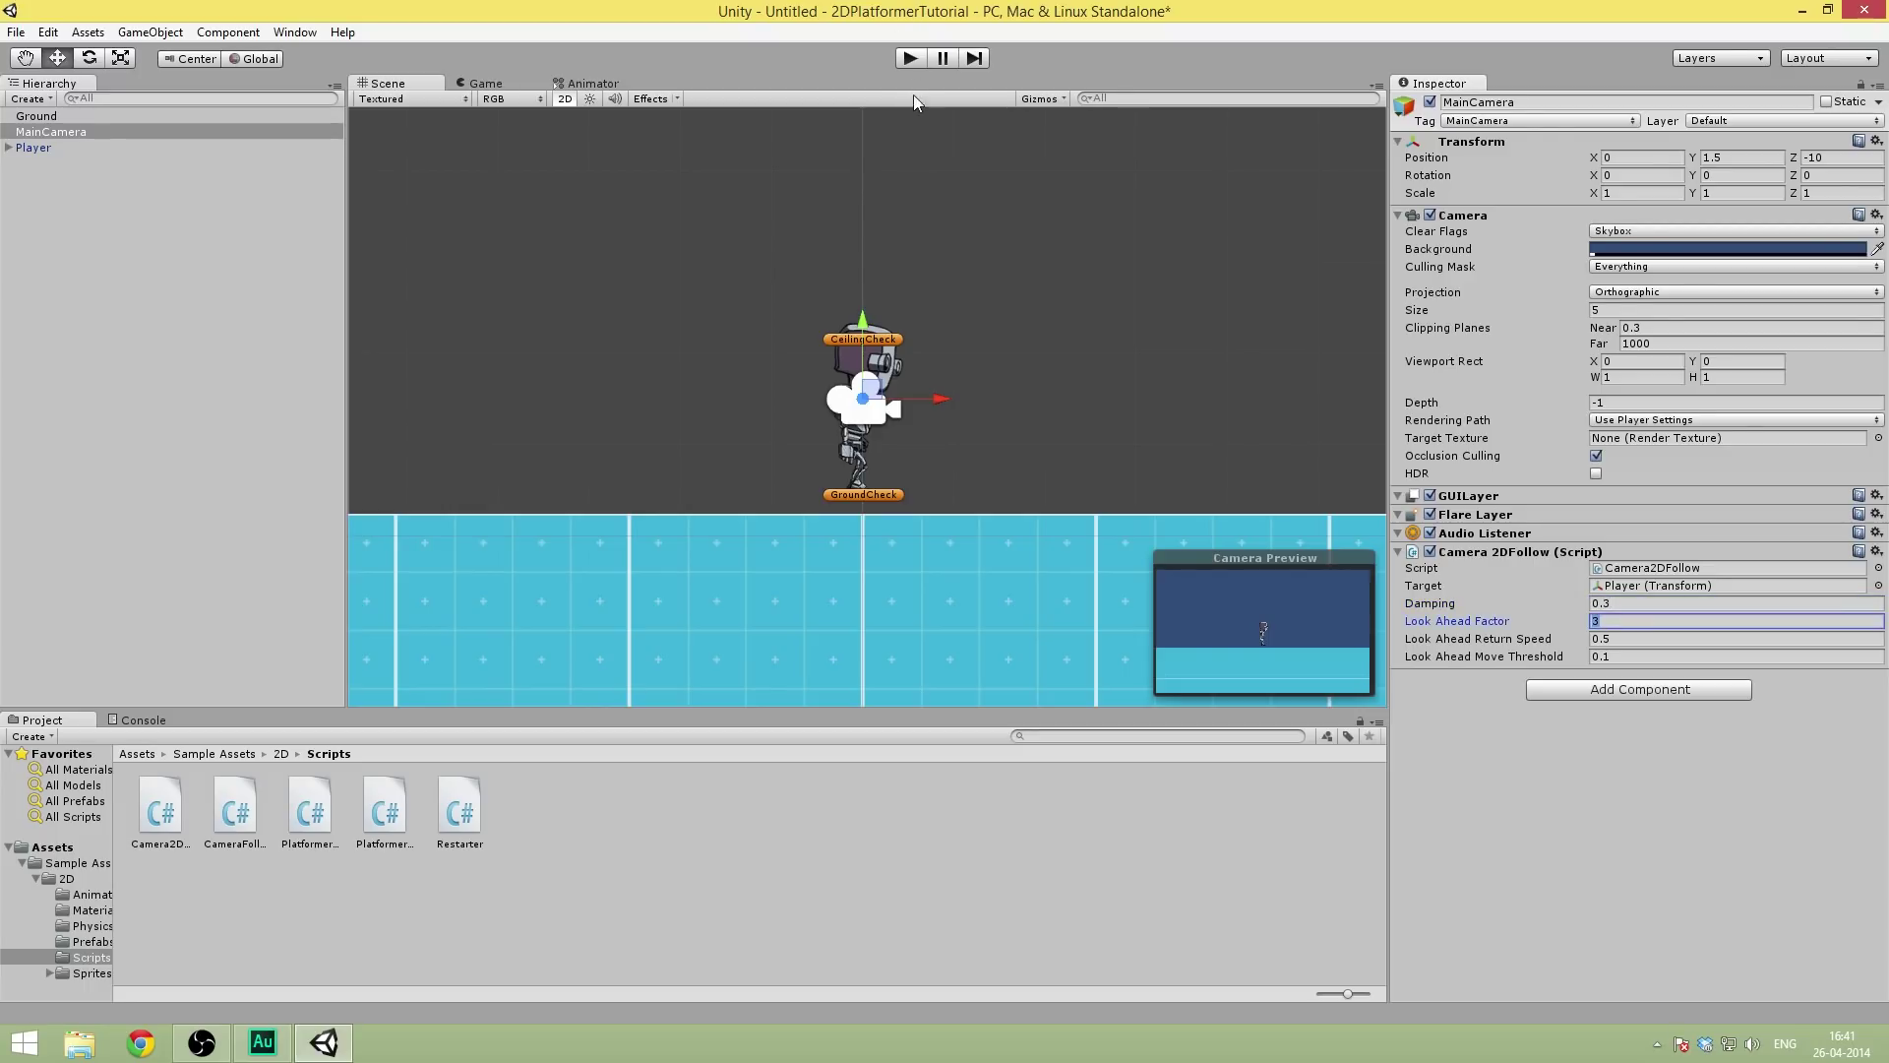
- Run the game and walk the Player back and forth to test the camera's damping, ending the run once checked
left_click(903, 61)
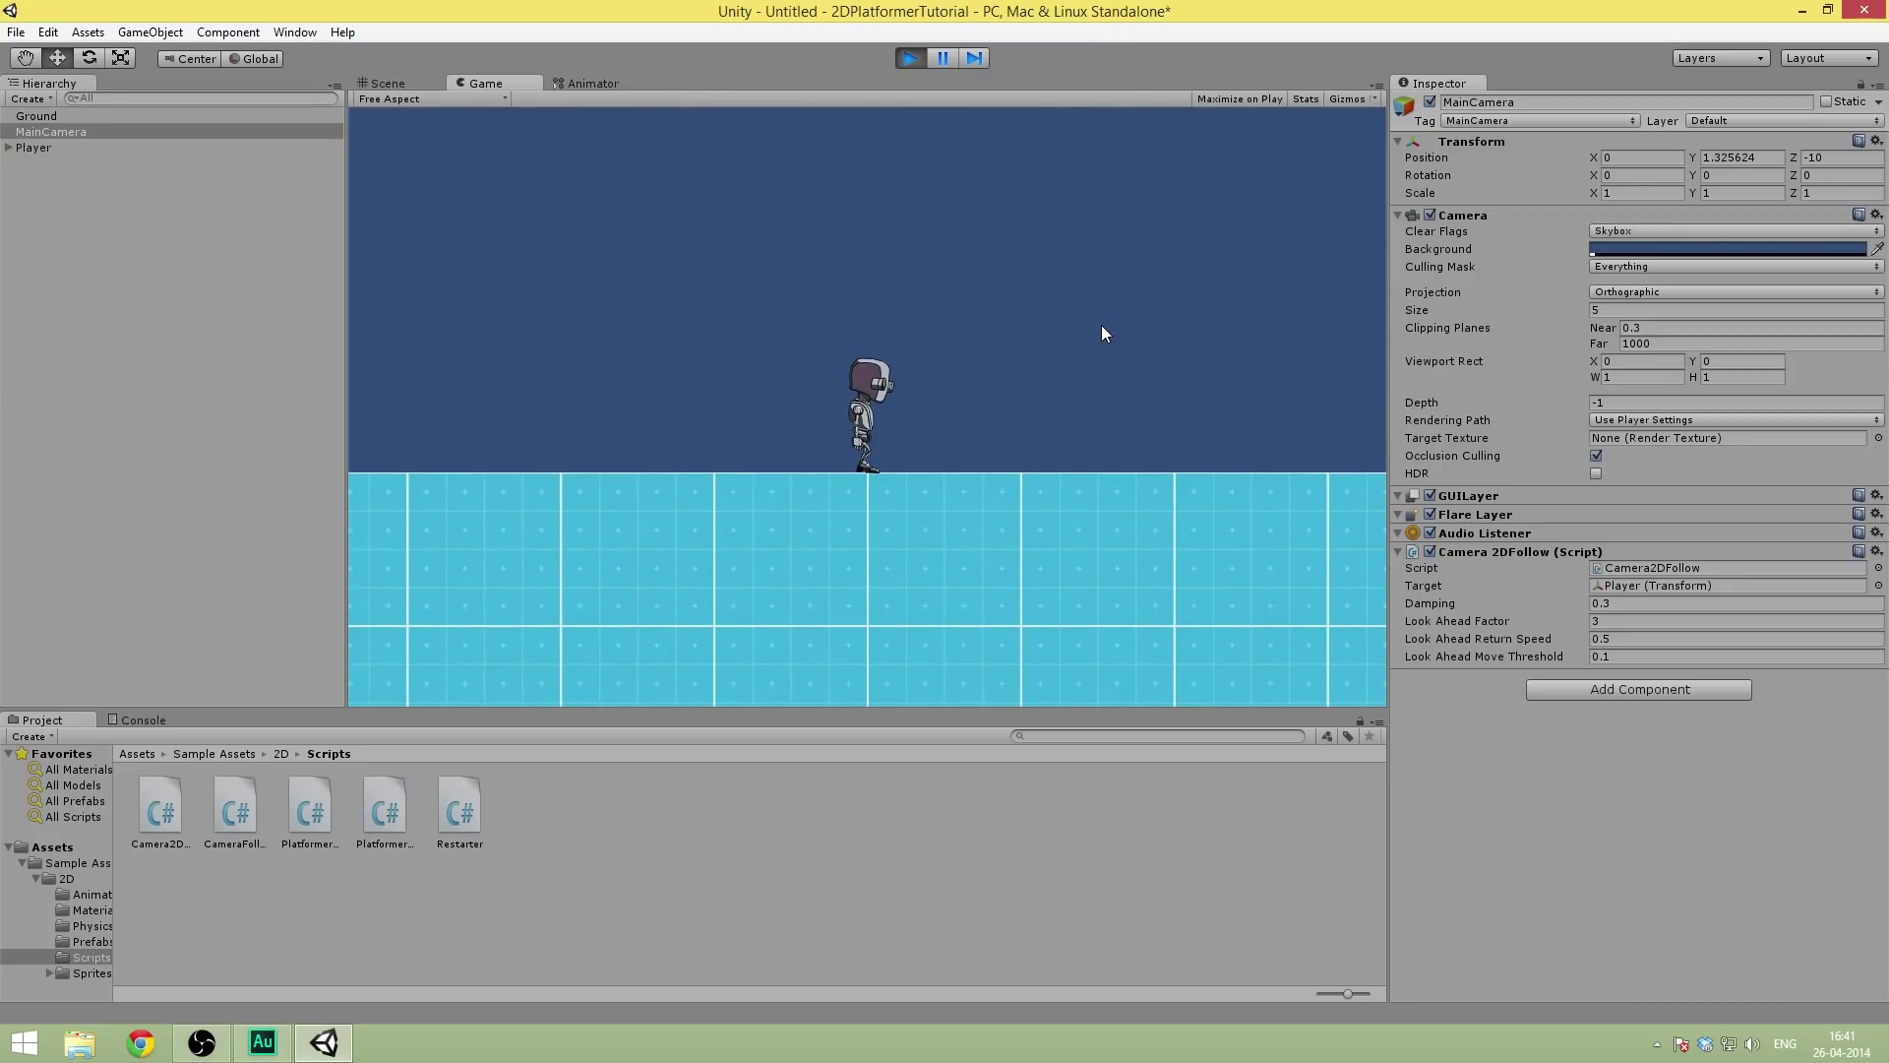
key("Left")
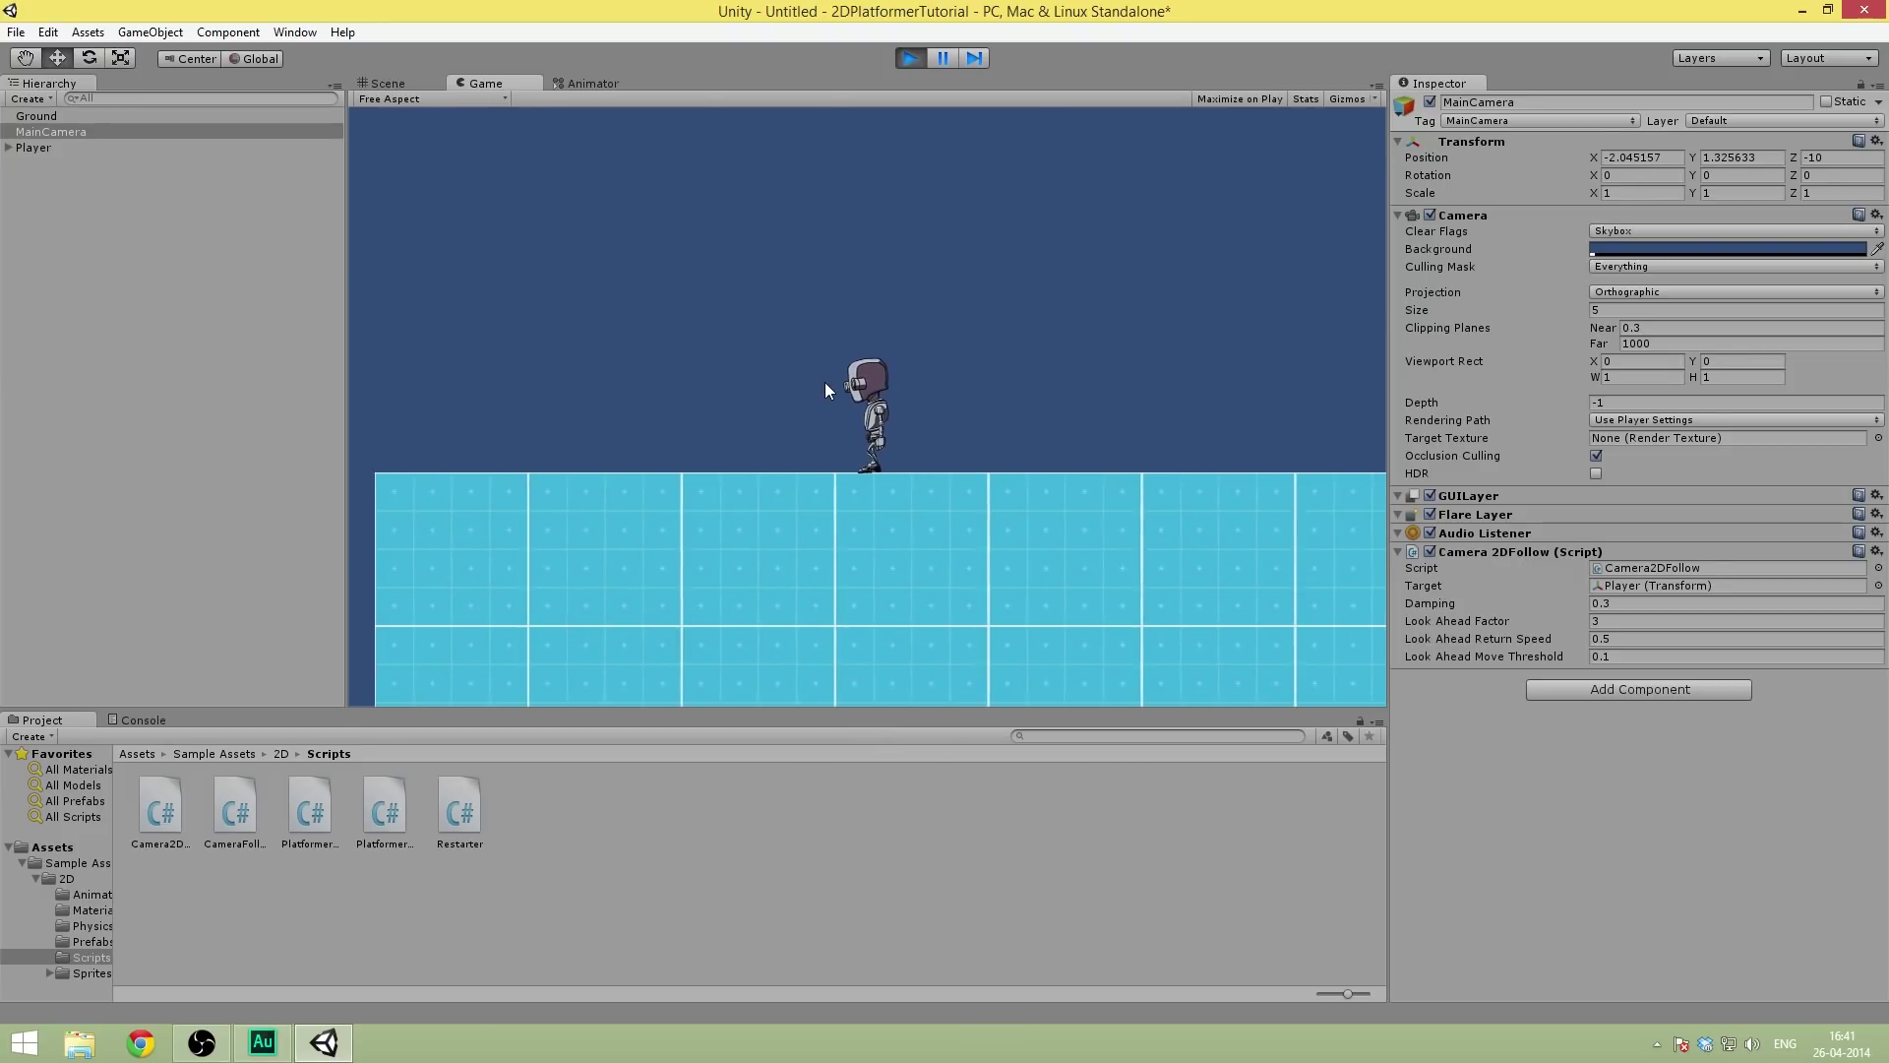
key("Right")
key("Left")
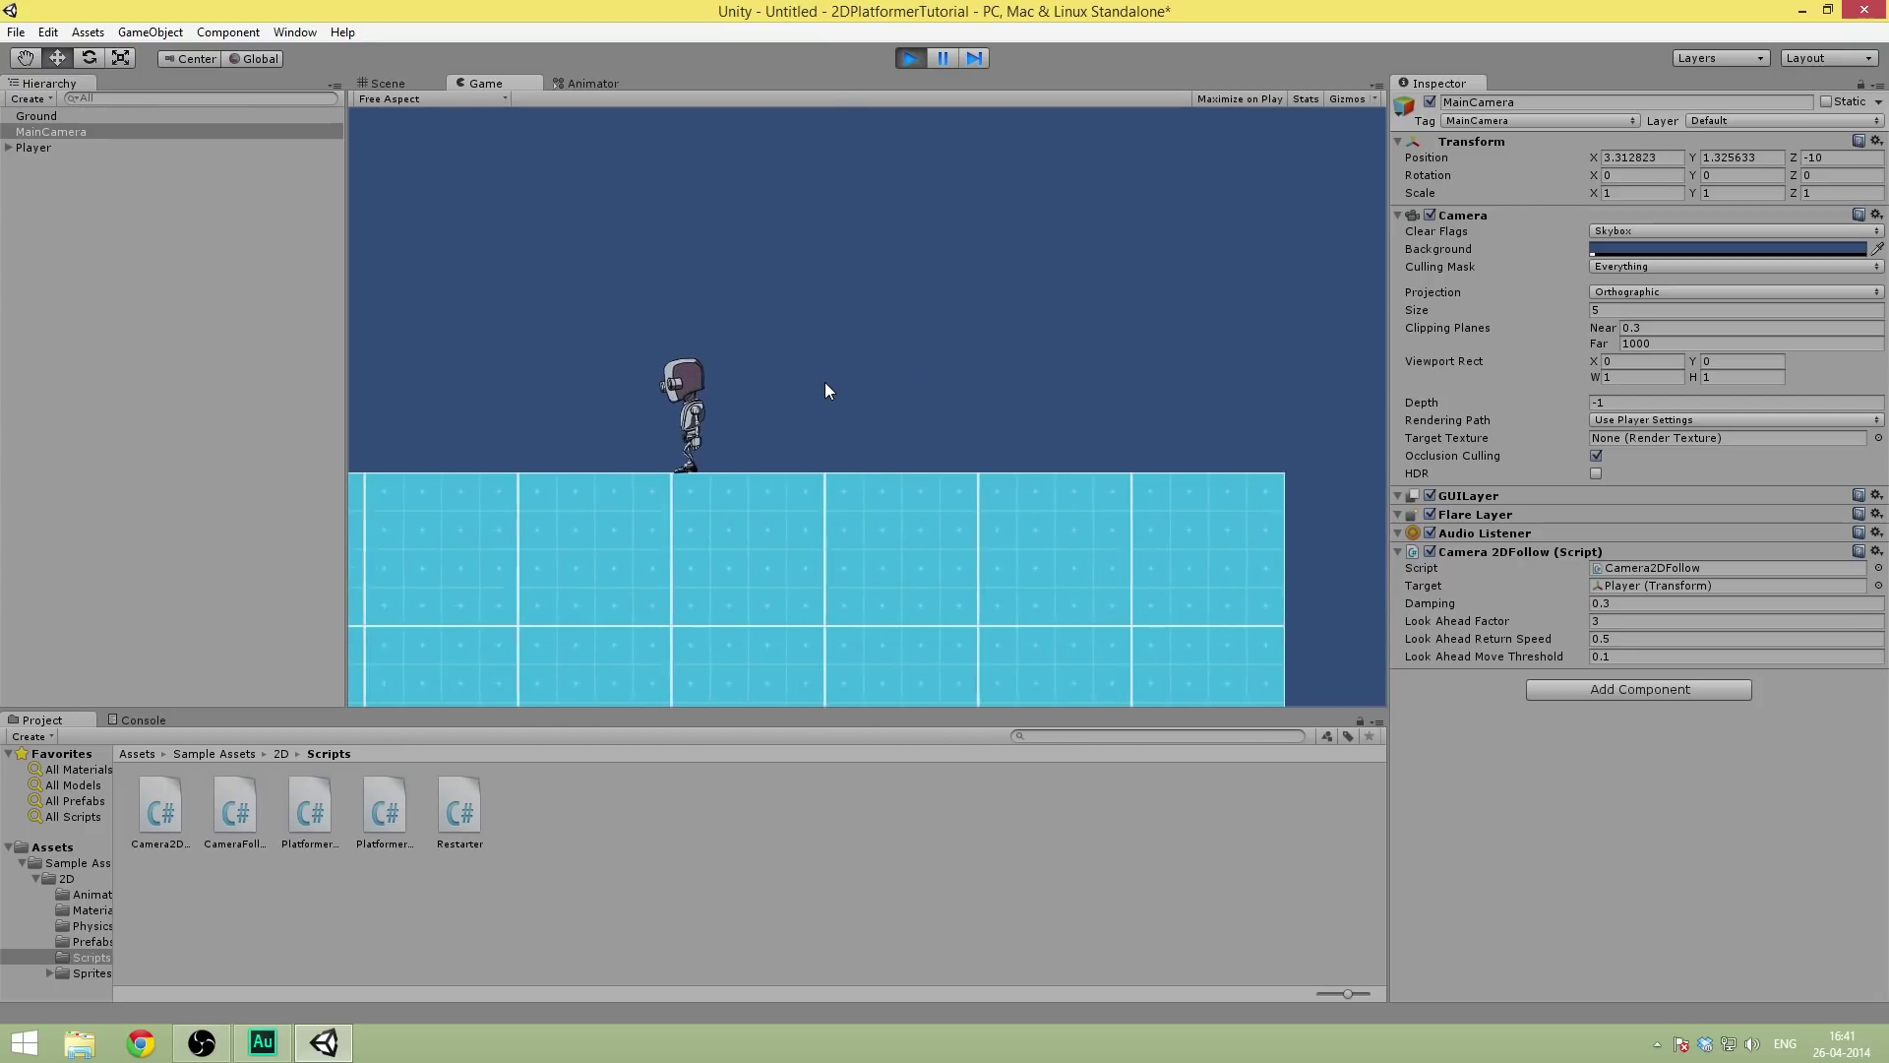
key("Right")
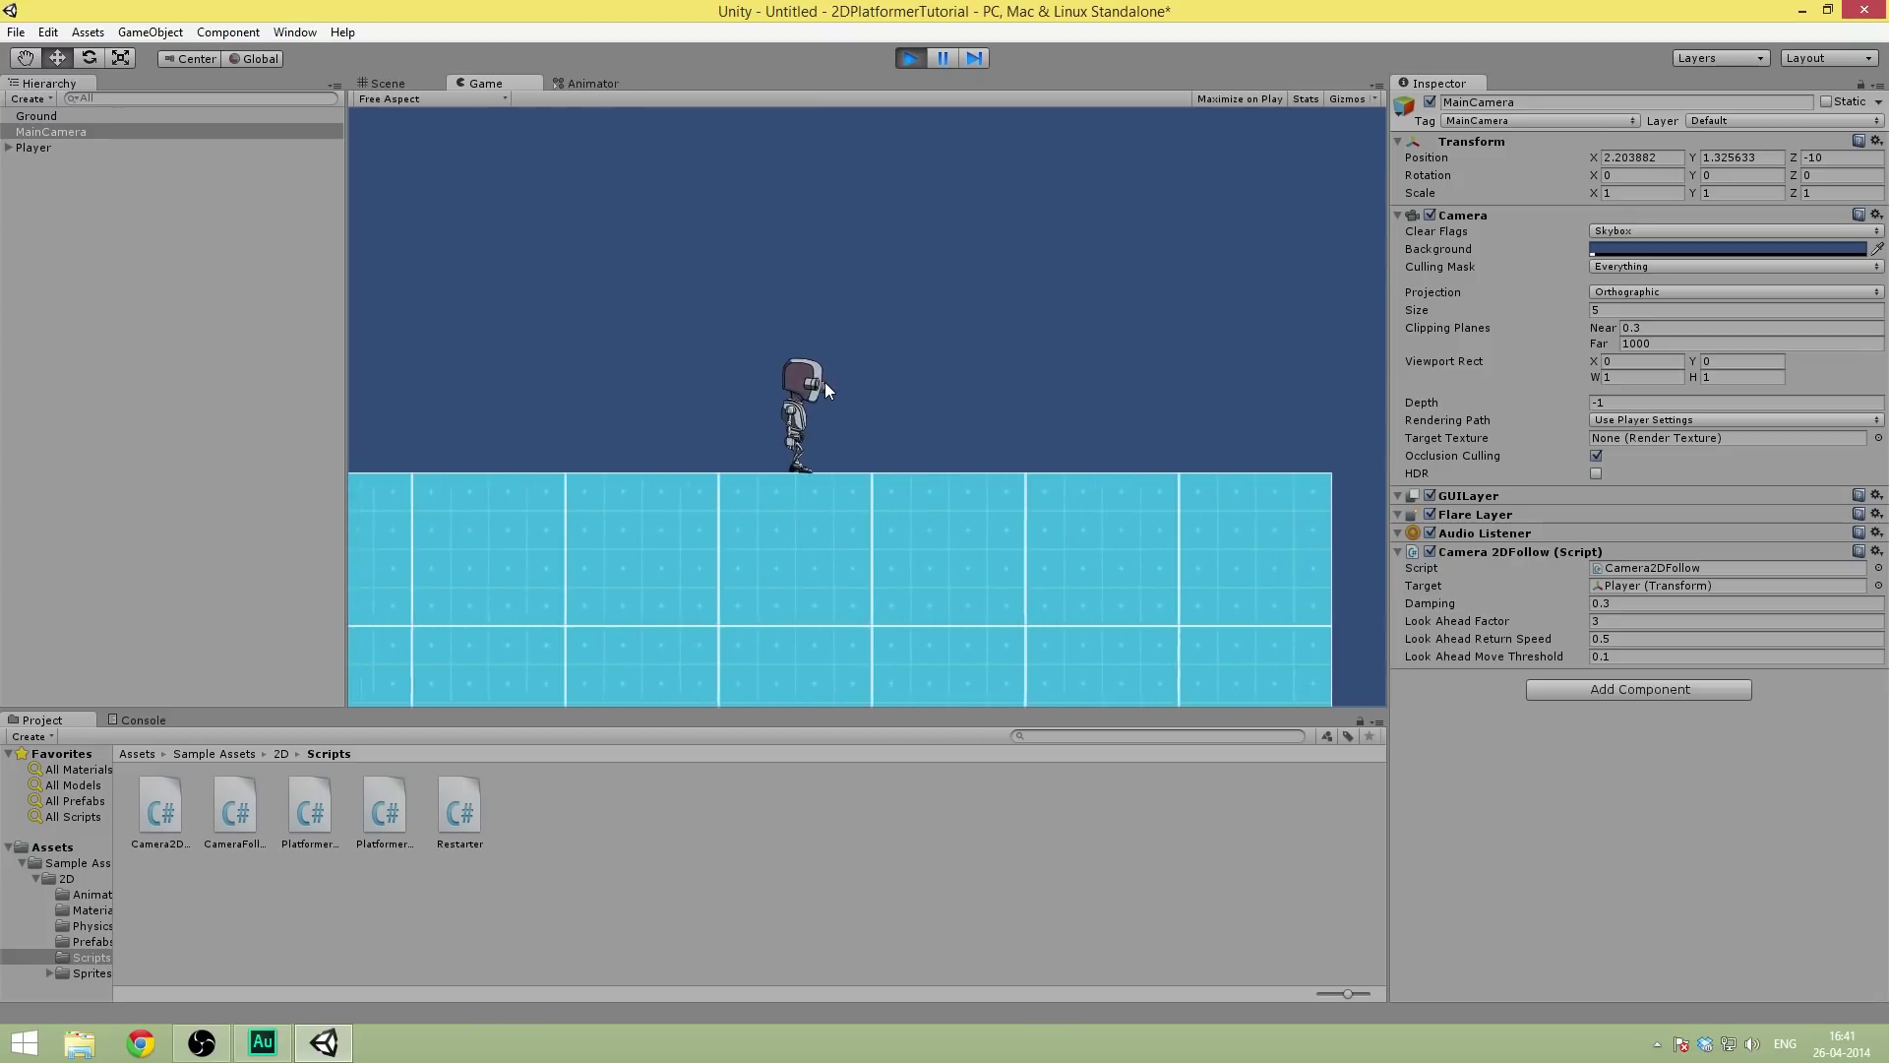
key("Right")
left_click(911, 58)
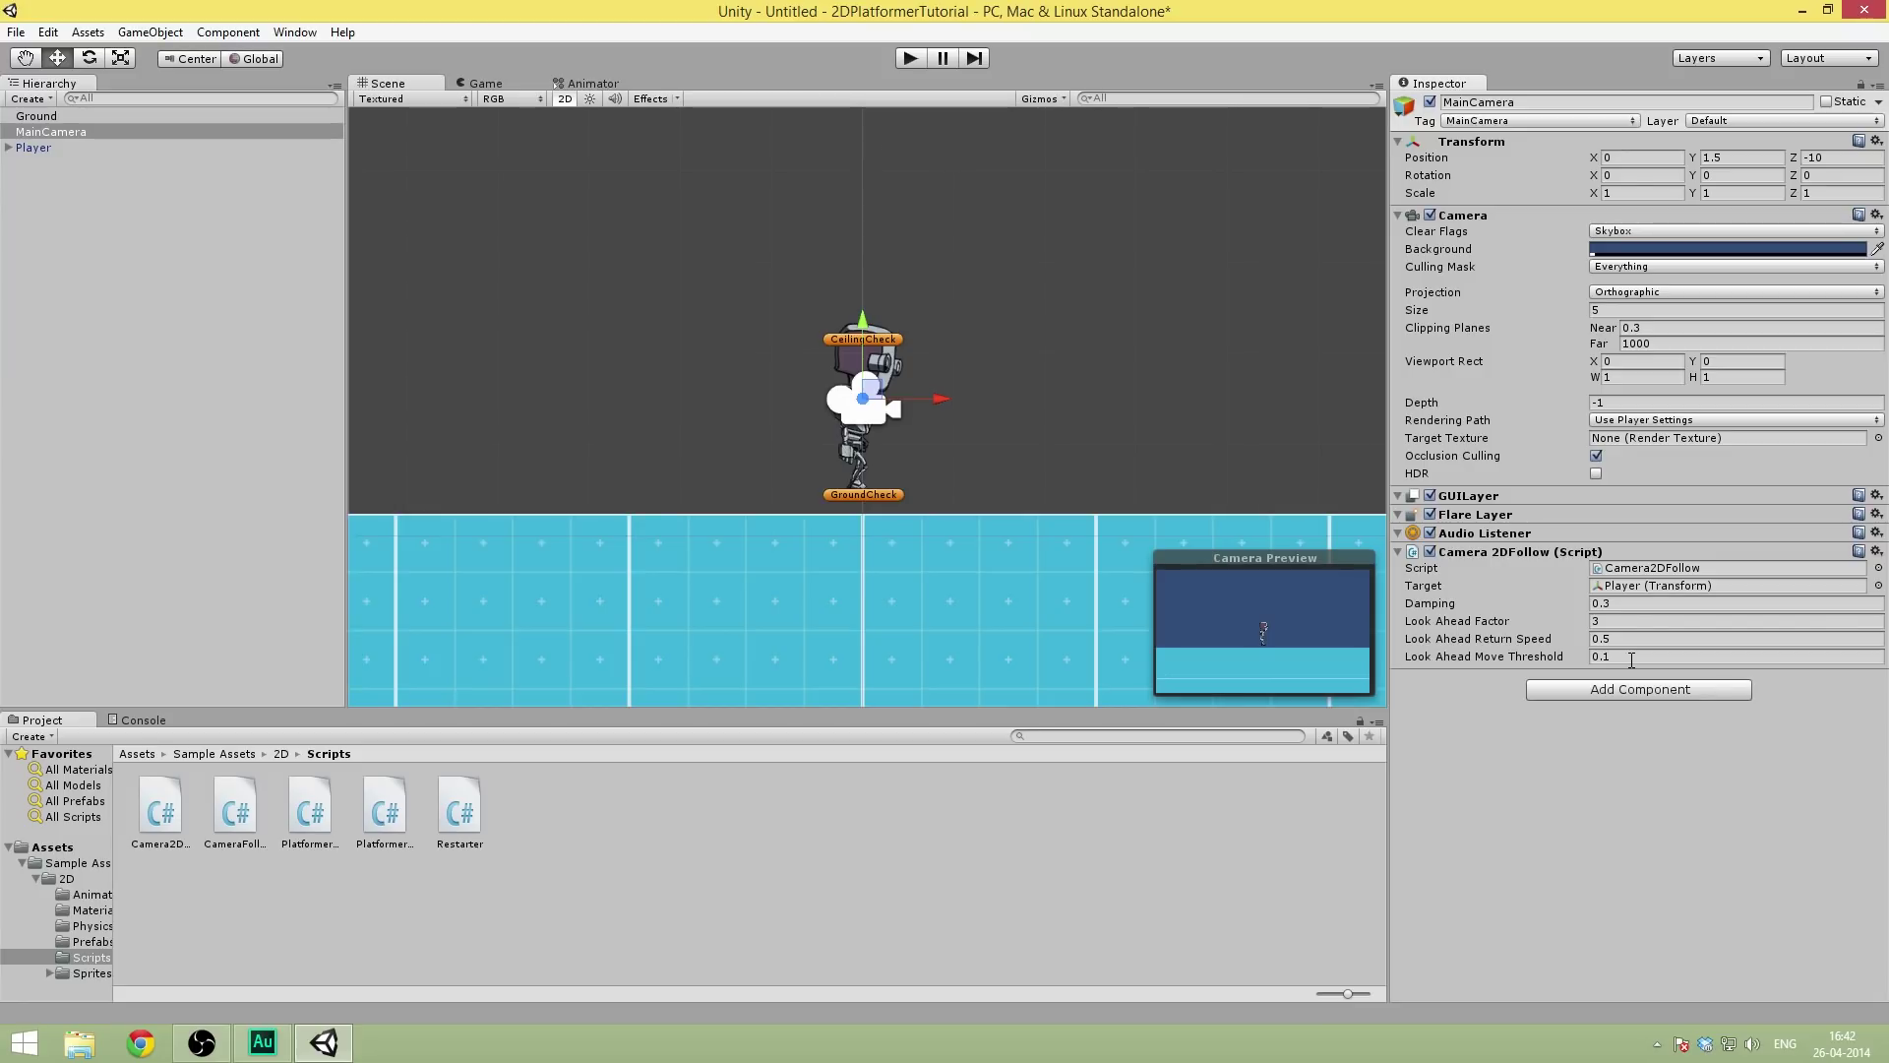
- Set the Look Ahead Factor of MainCamera's Camera2DFollow script to 1.5
left_click(1629, 626)
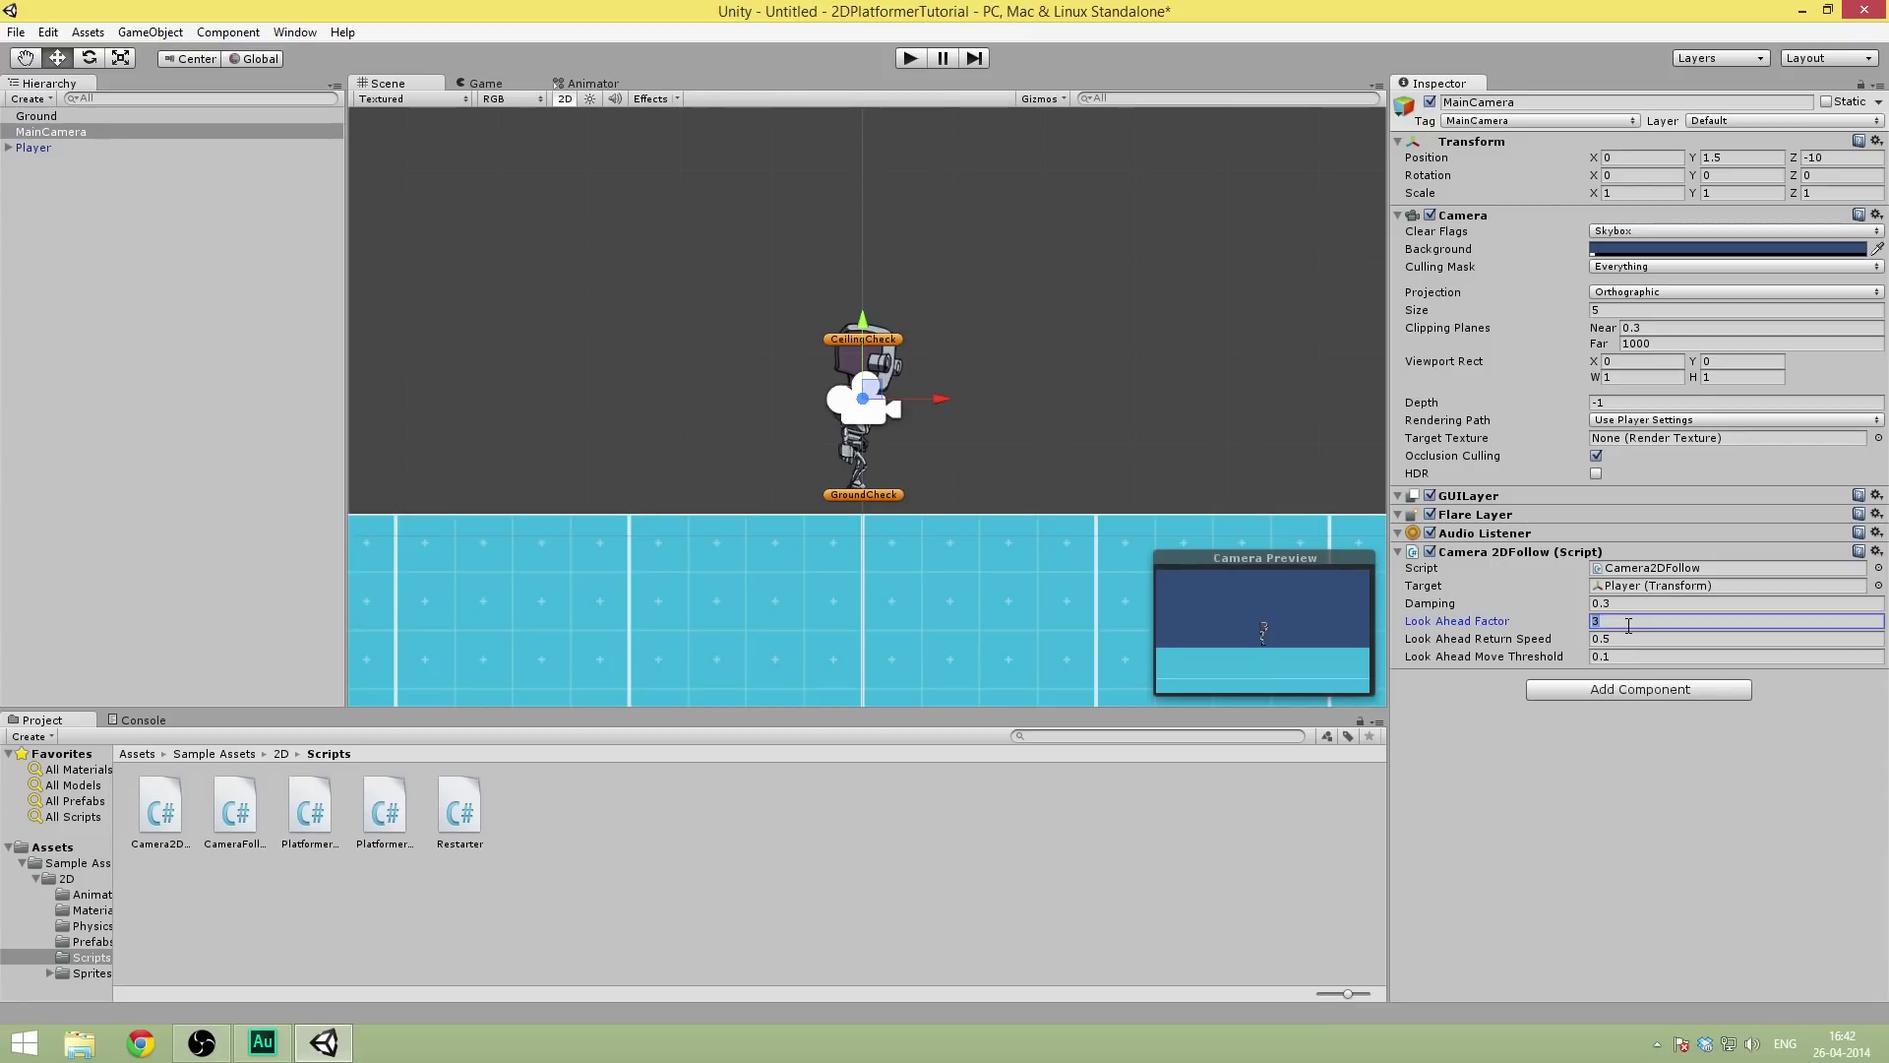
type("1.5")
key("Tab")
key("Tab")
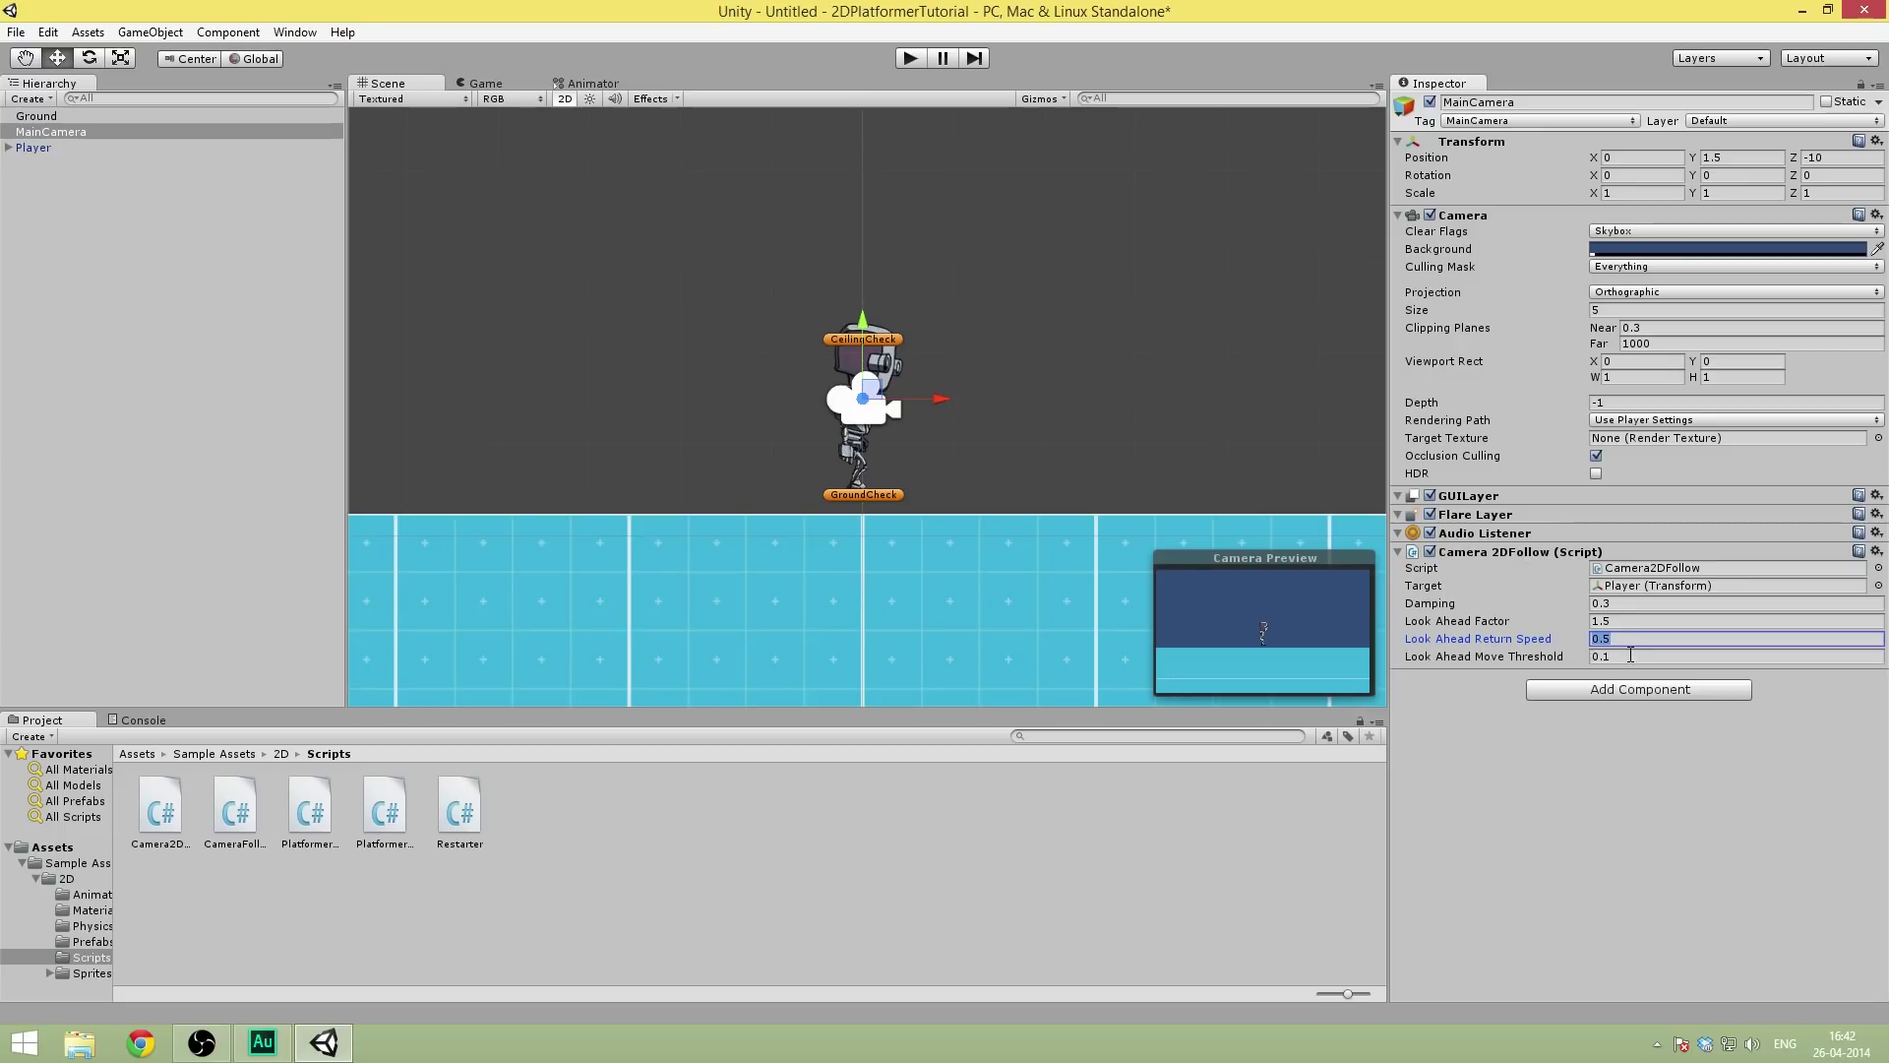
left_click(1622, 639)
- Run the game and walk the Player both ways to test the camera's look-ahead, ending play mode once checked
left_click(916, 59)
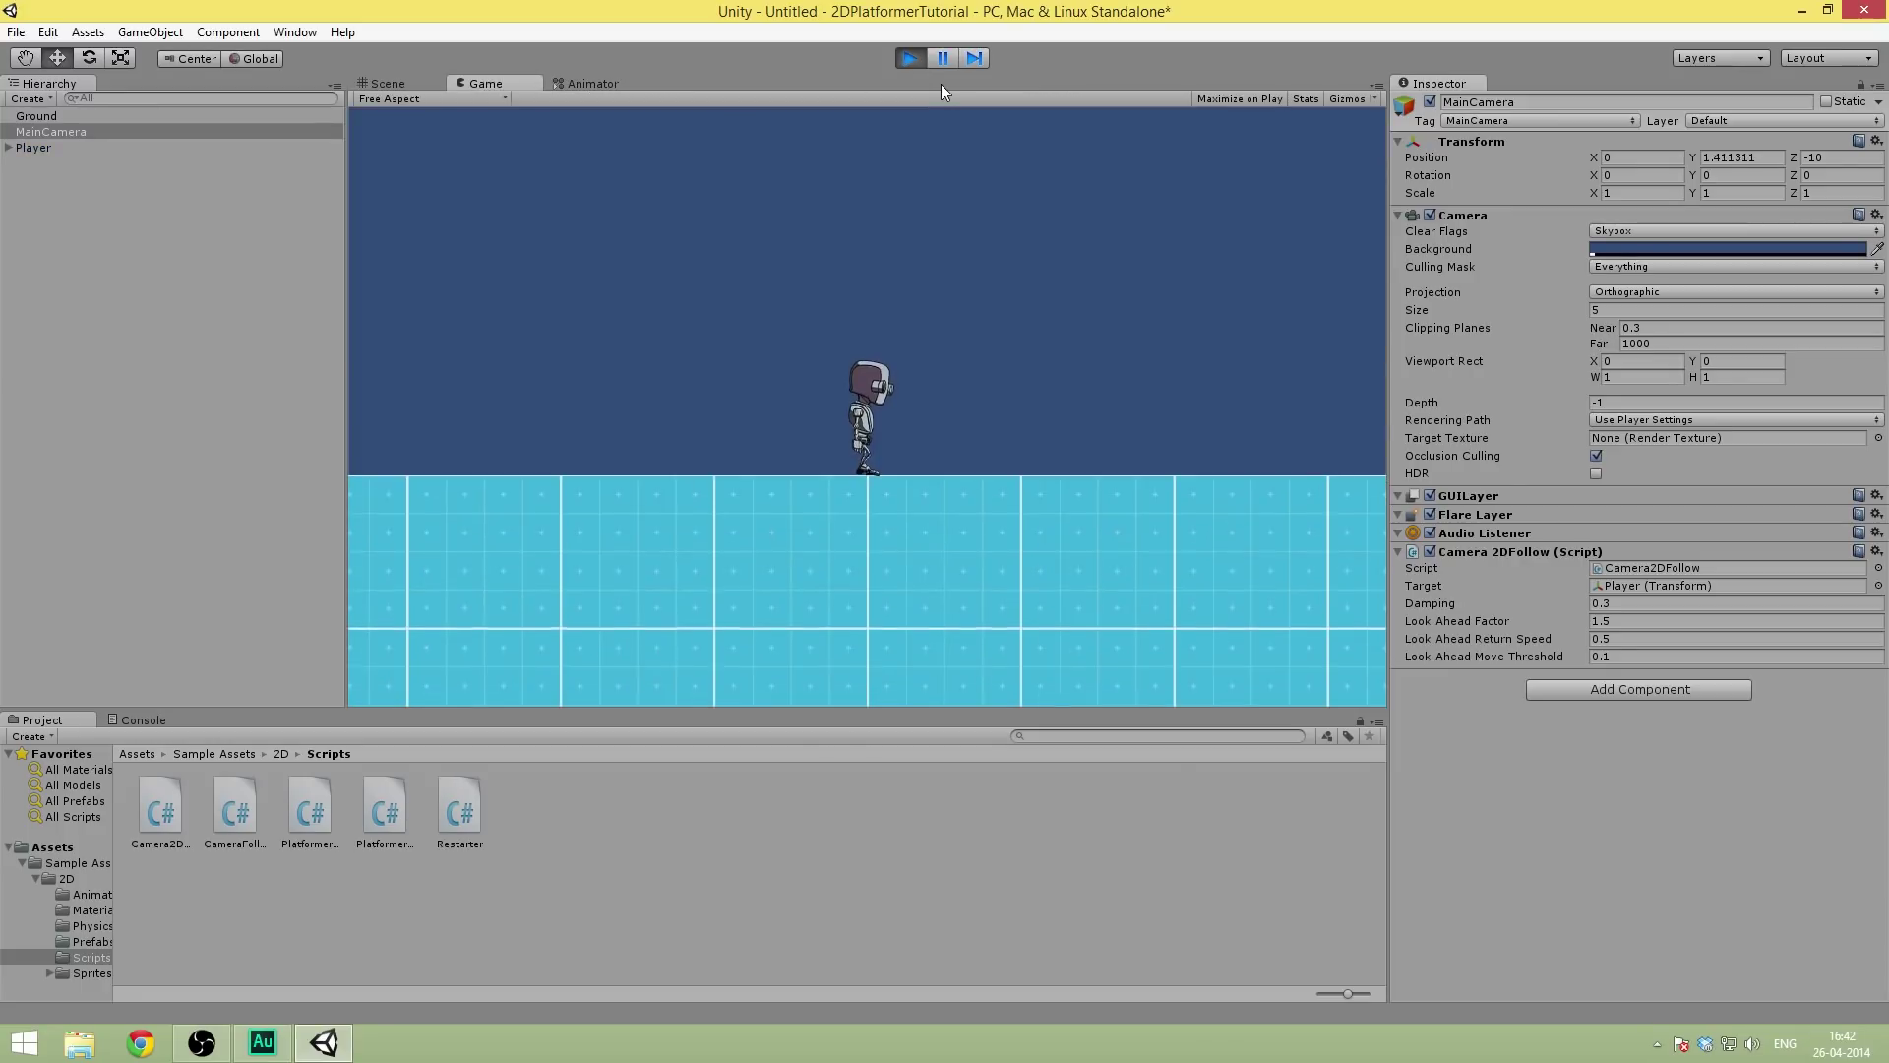
key("Left")
key("Left")
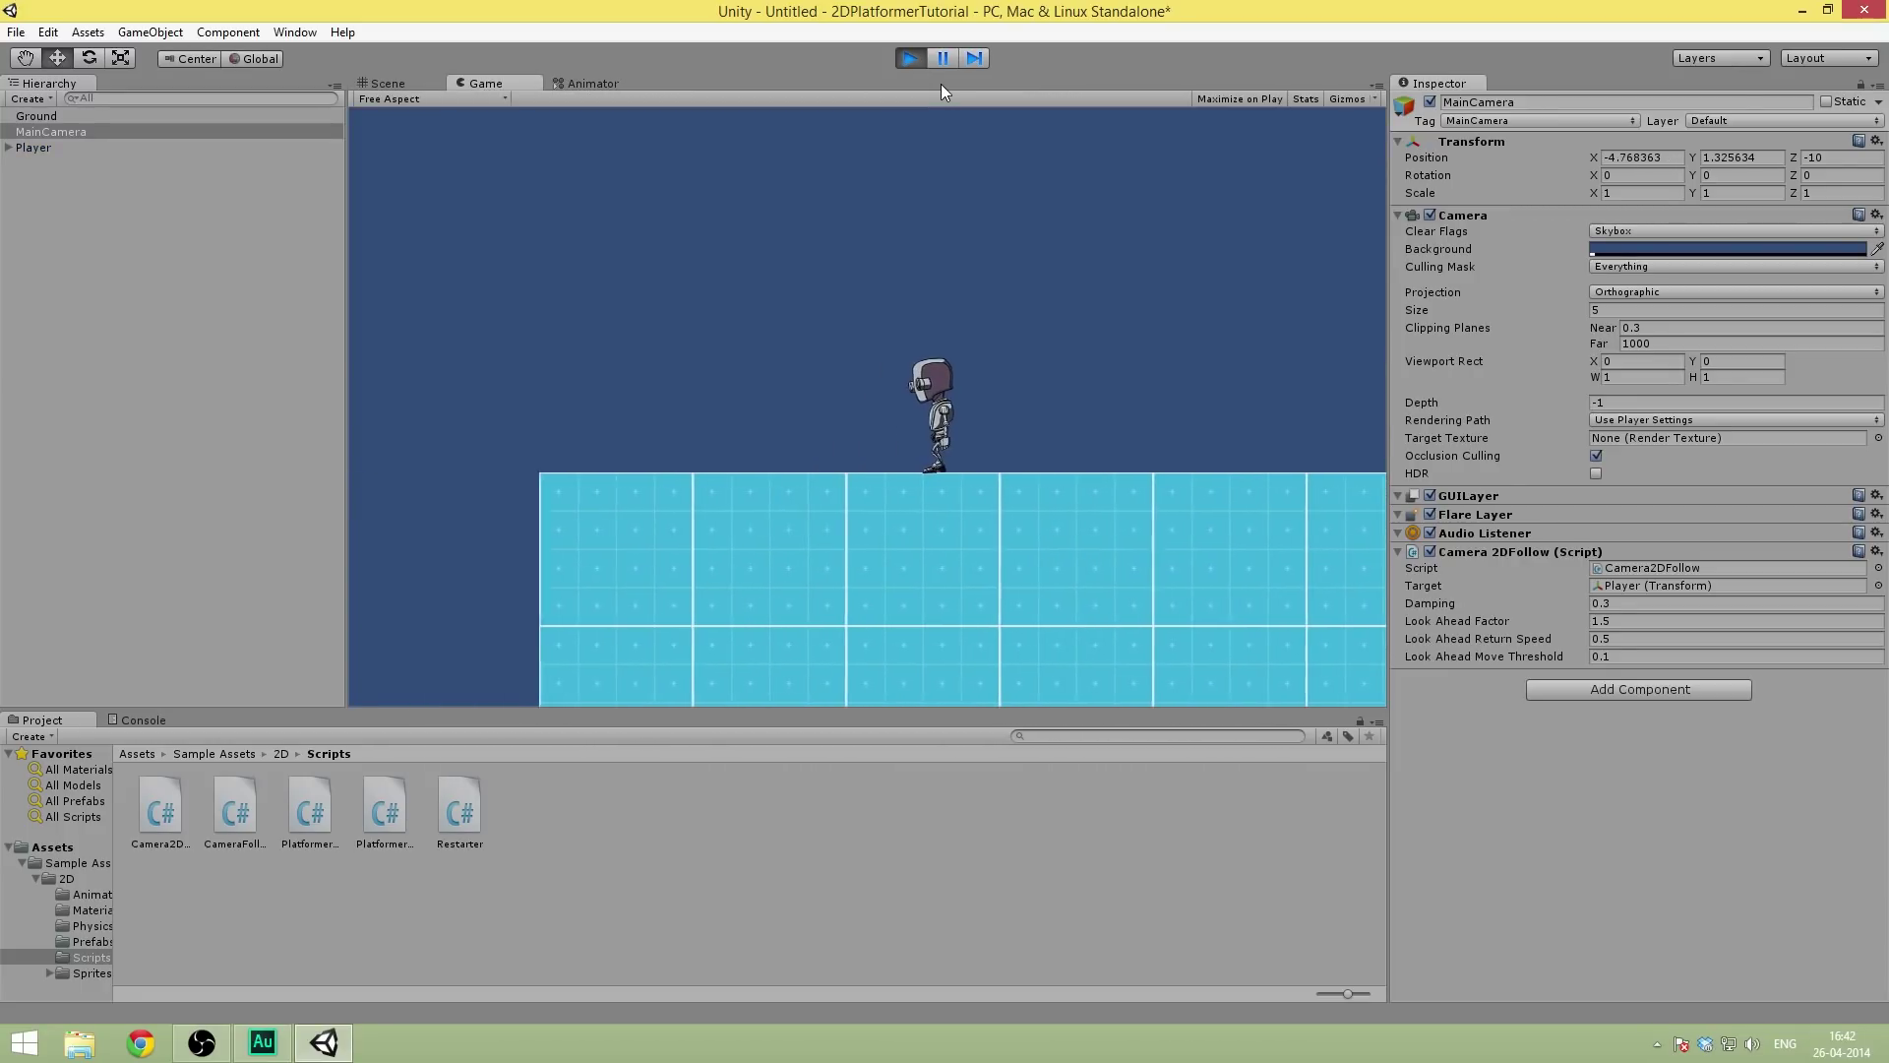
key("Right")
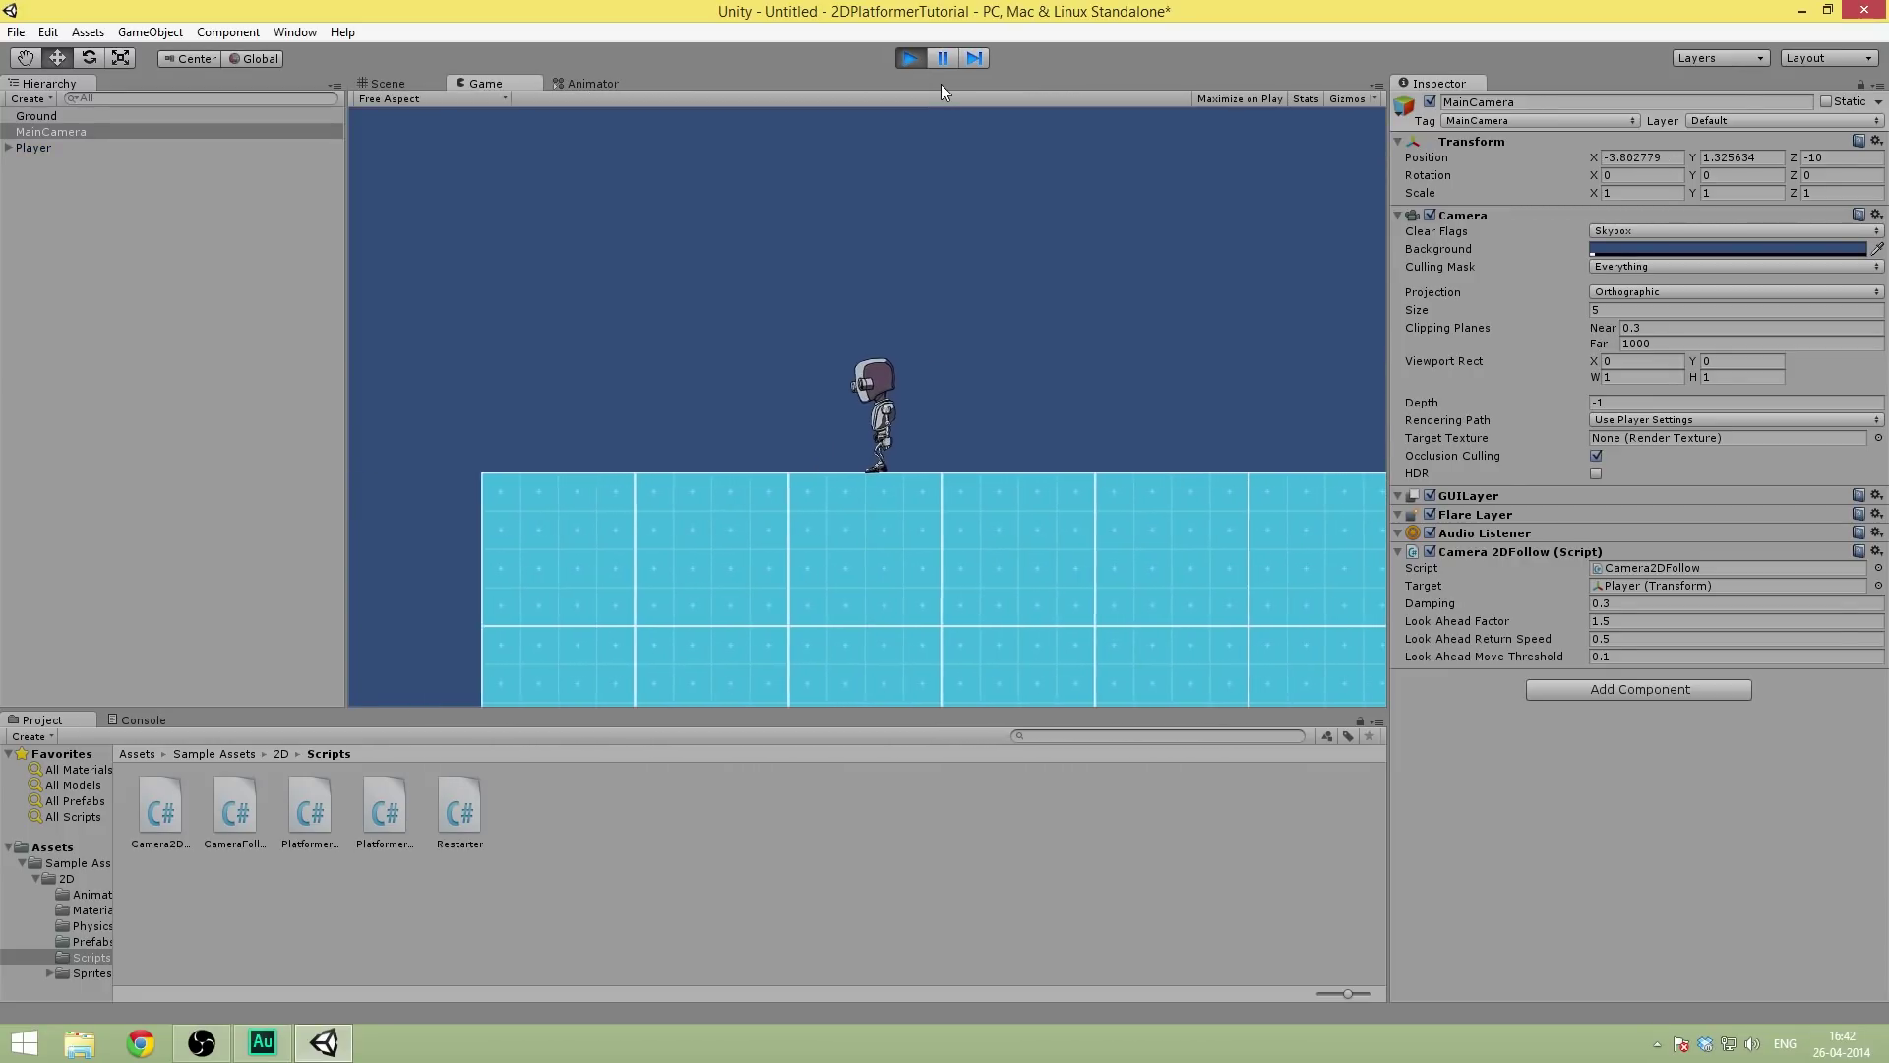
key("Left")
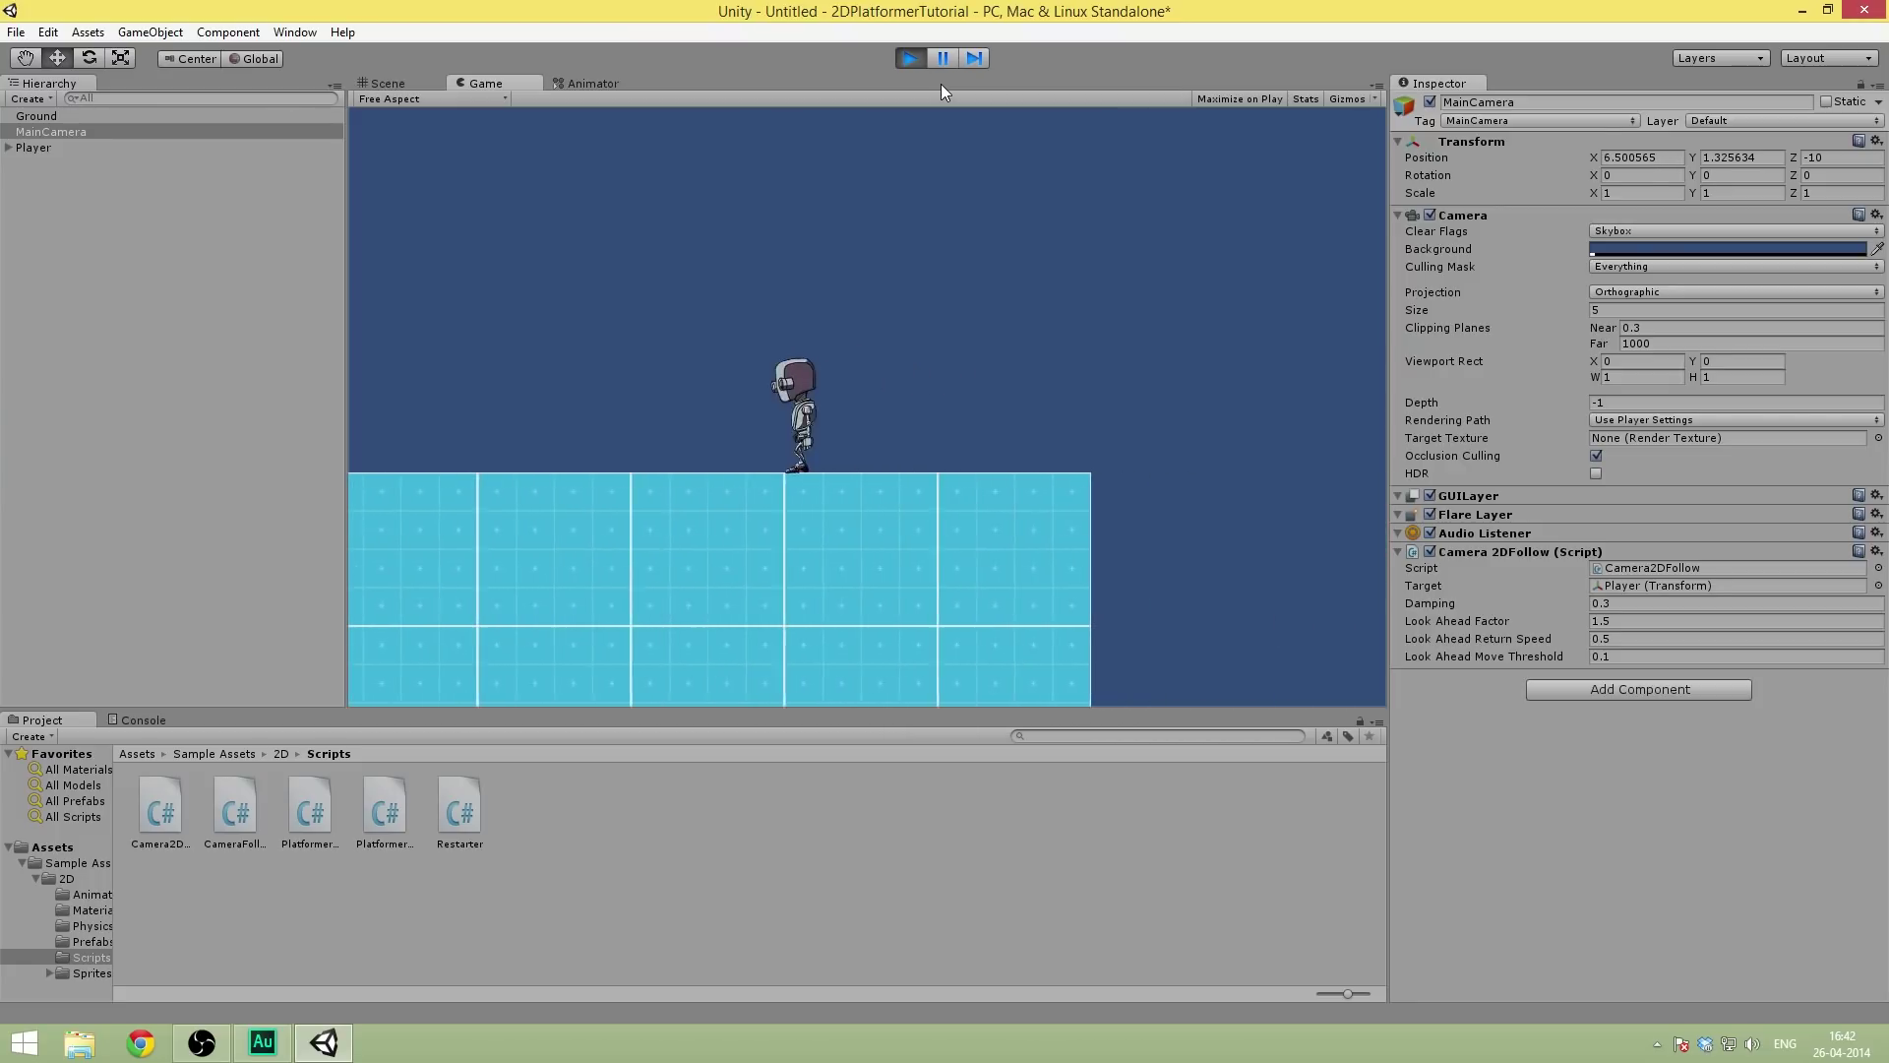
left_click(908, 58)
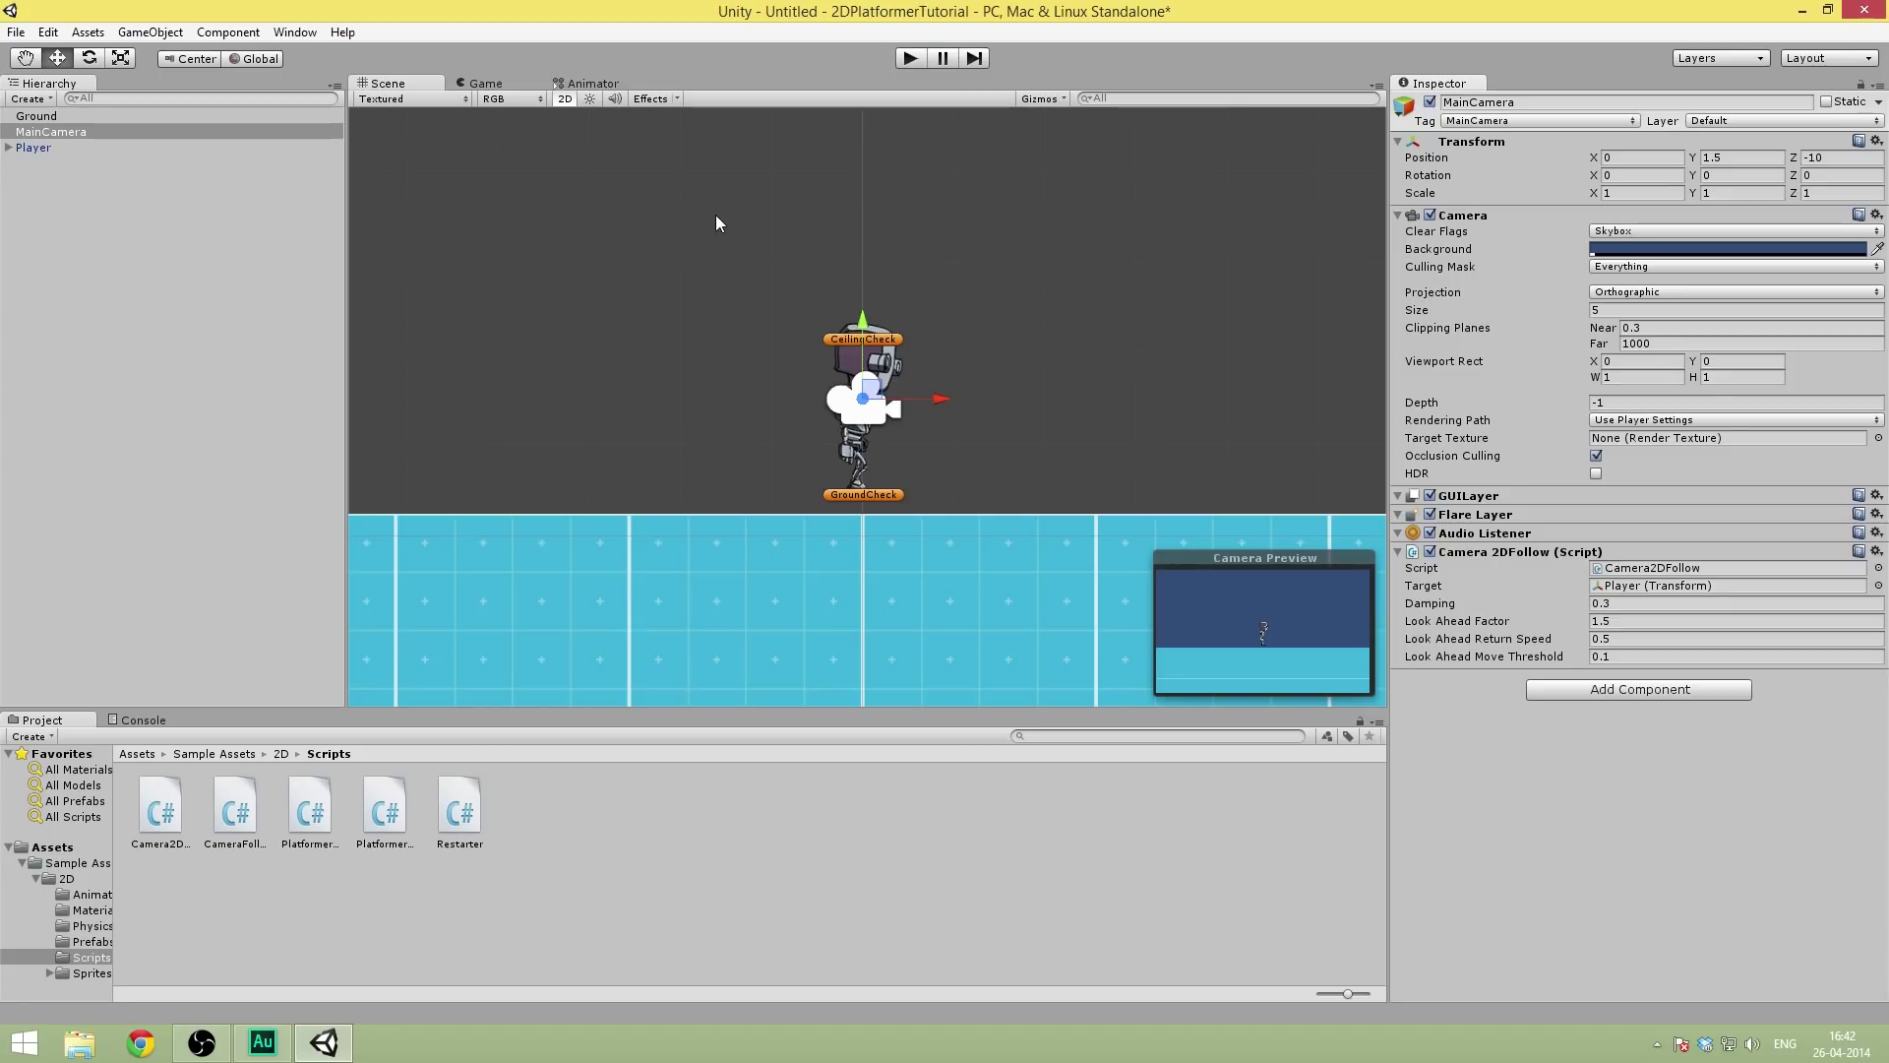
left_click(45, 201)
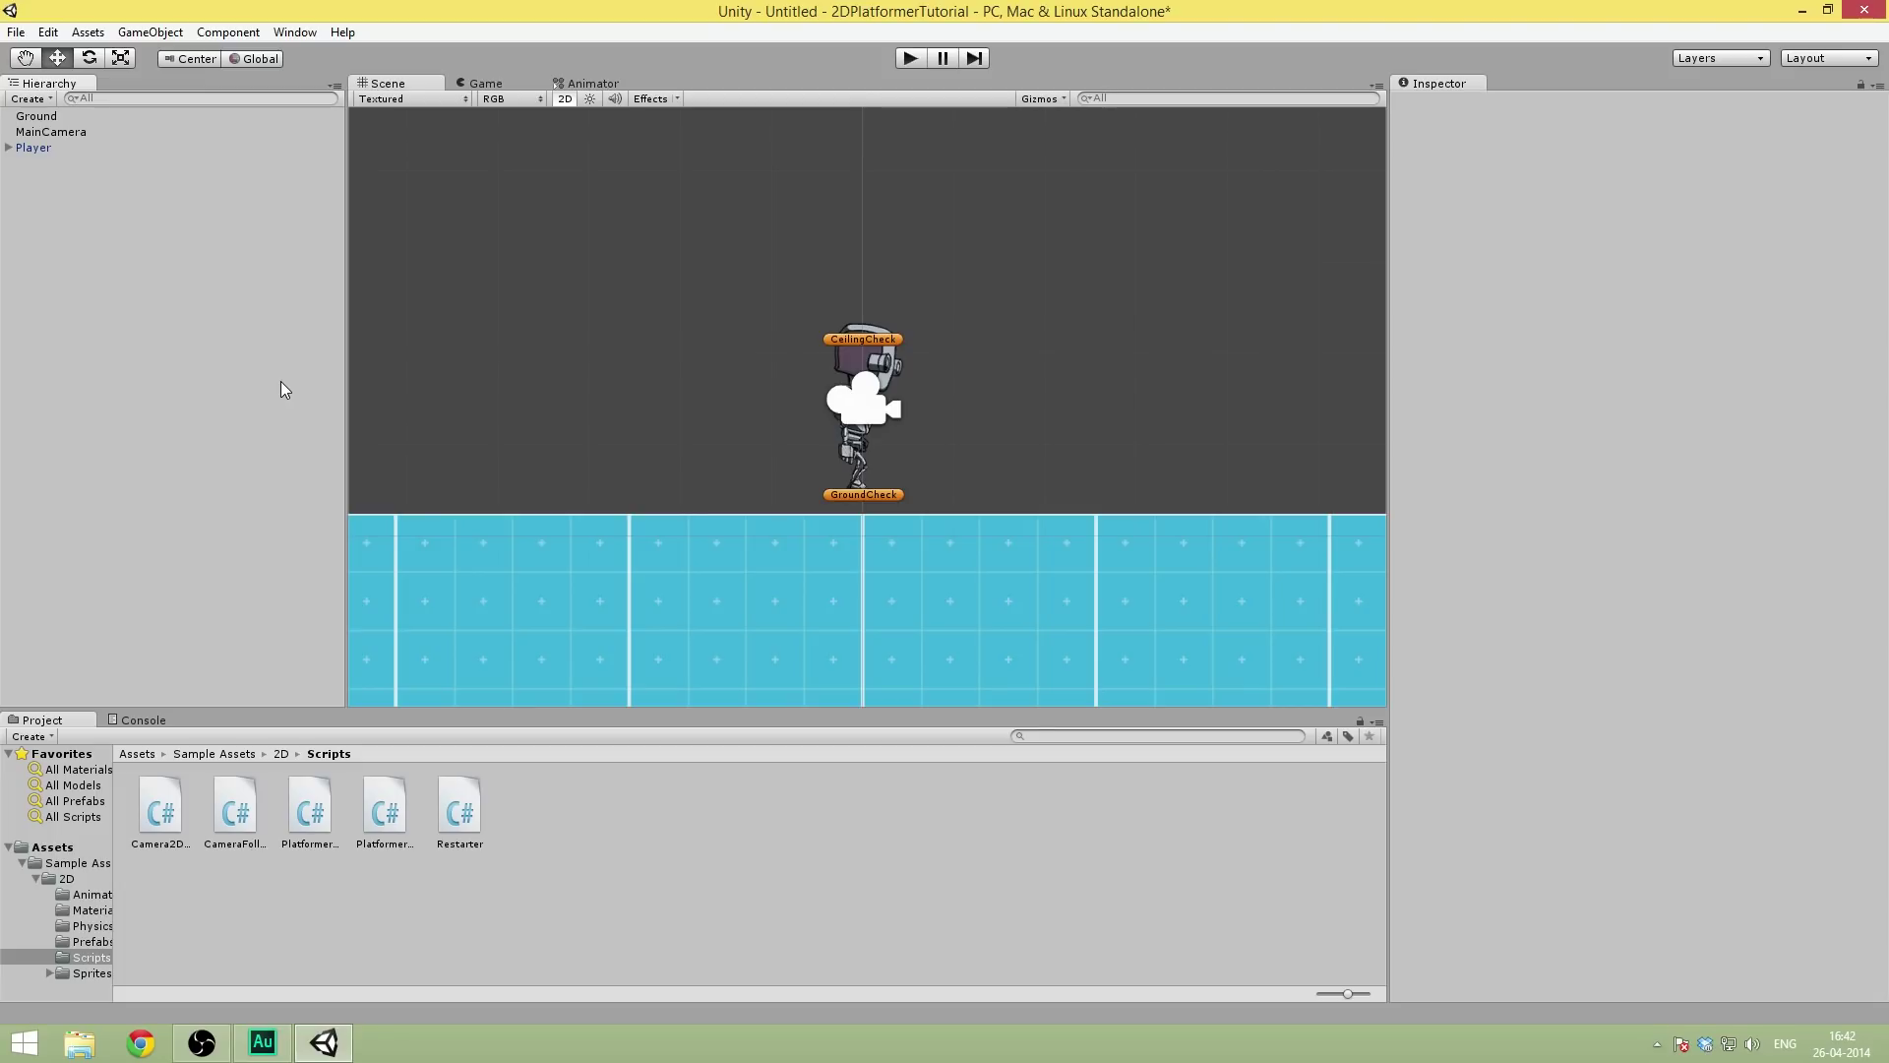
middle_click_drag(874, 459, 921, 504)
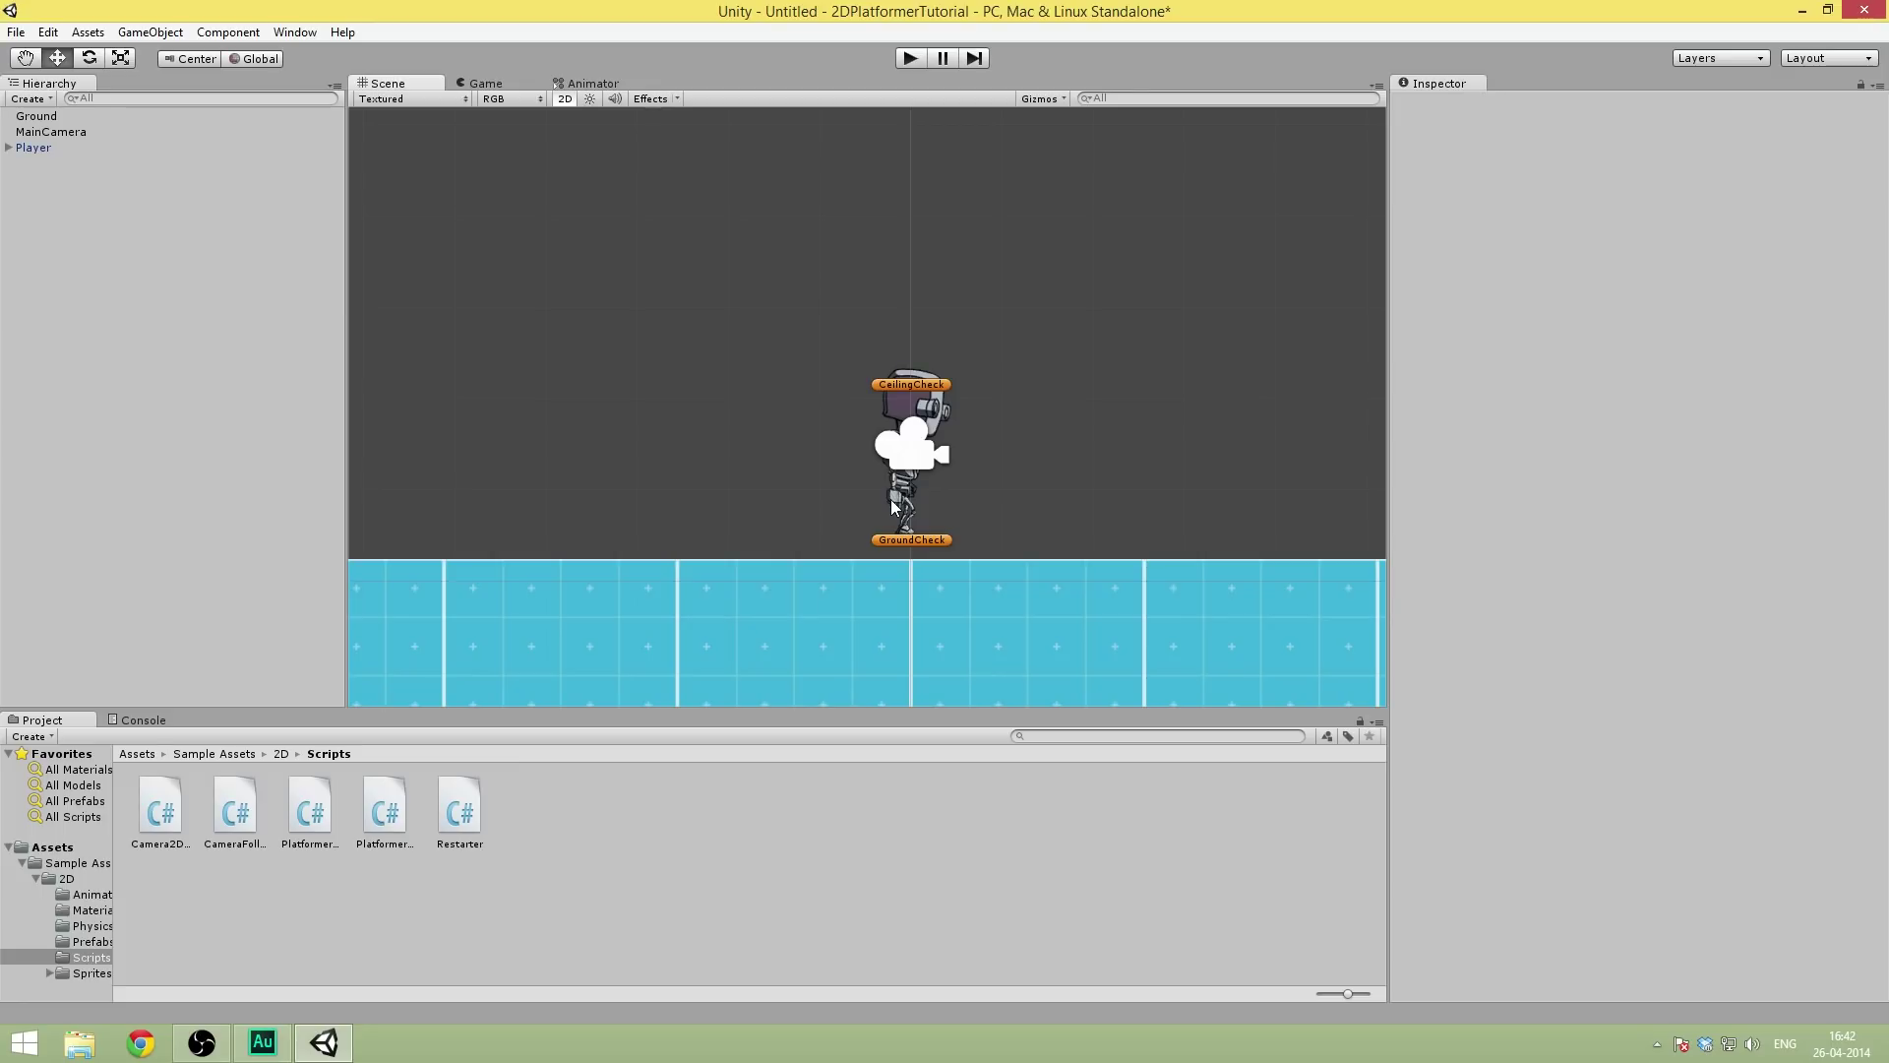
scroll(953, 380, "down", 5)
middle_click_drag(965, 315, 979, 267)
scroll(930, 285, "down", 2)
scroll(881, 307, "up", 6)
scroll(955, 289, "up", 1)
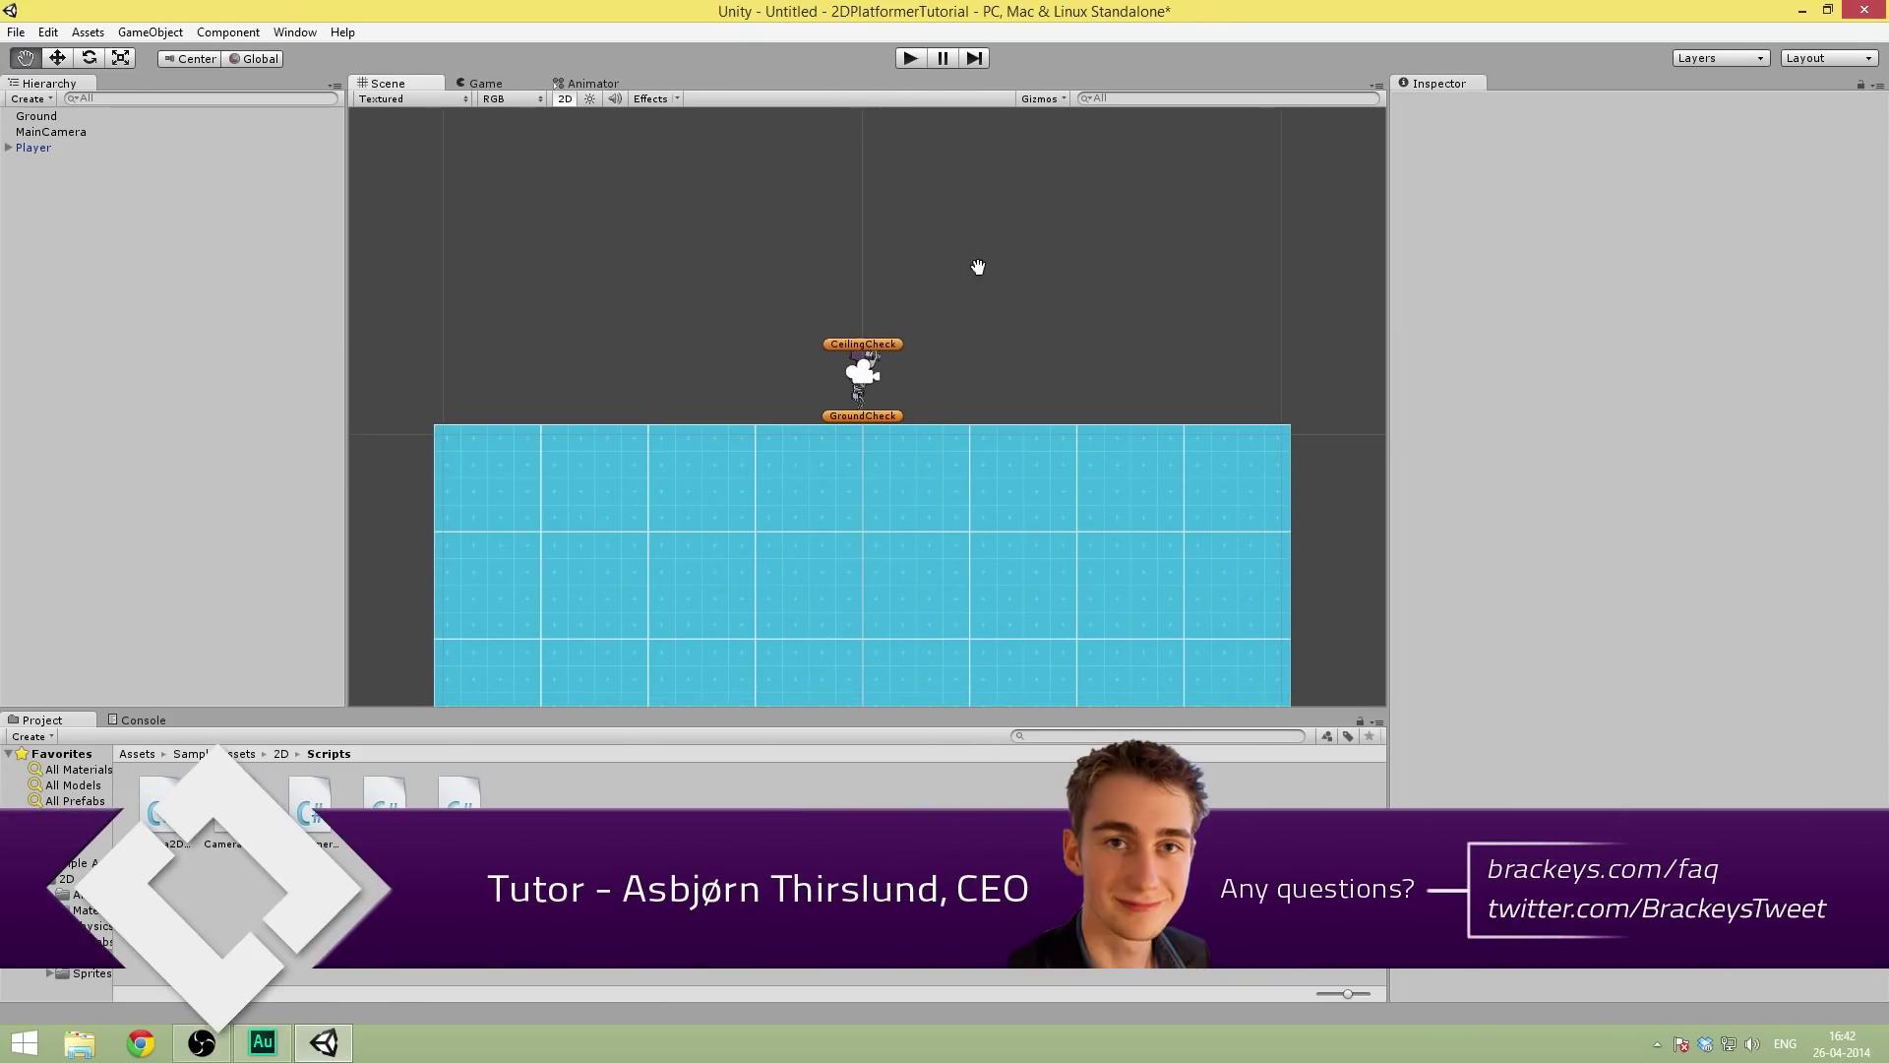